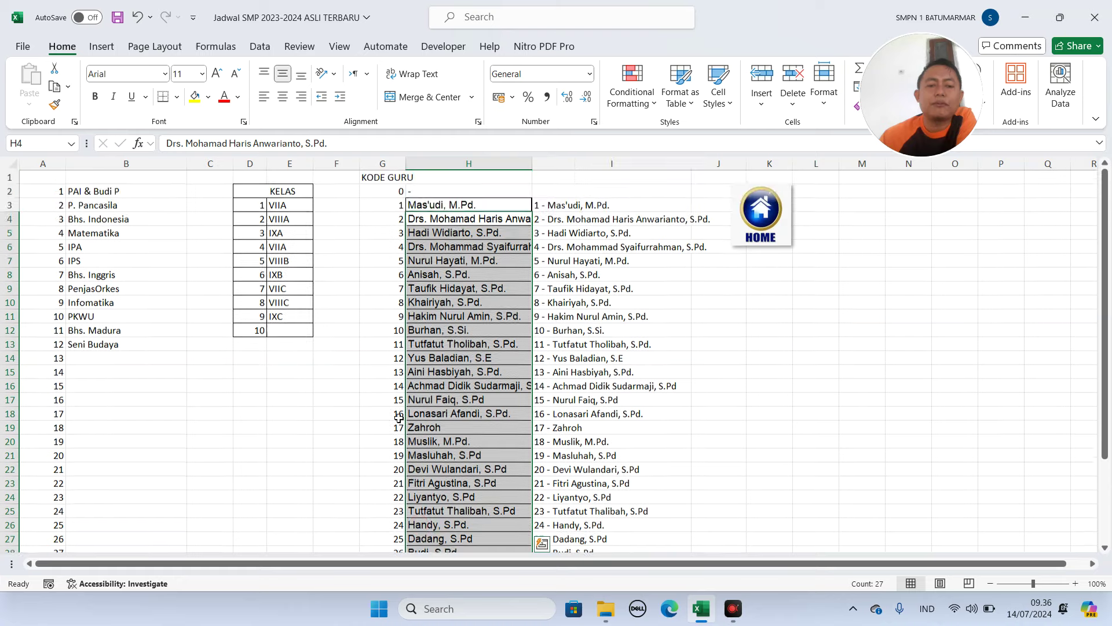
# - Review the teacher code, subject and class lists on the subject input sheet
pyautogui.click(451, 316)
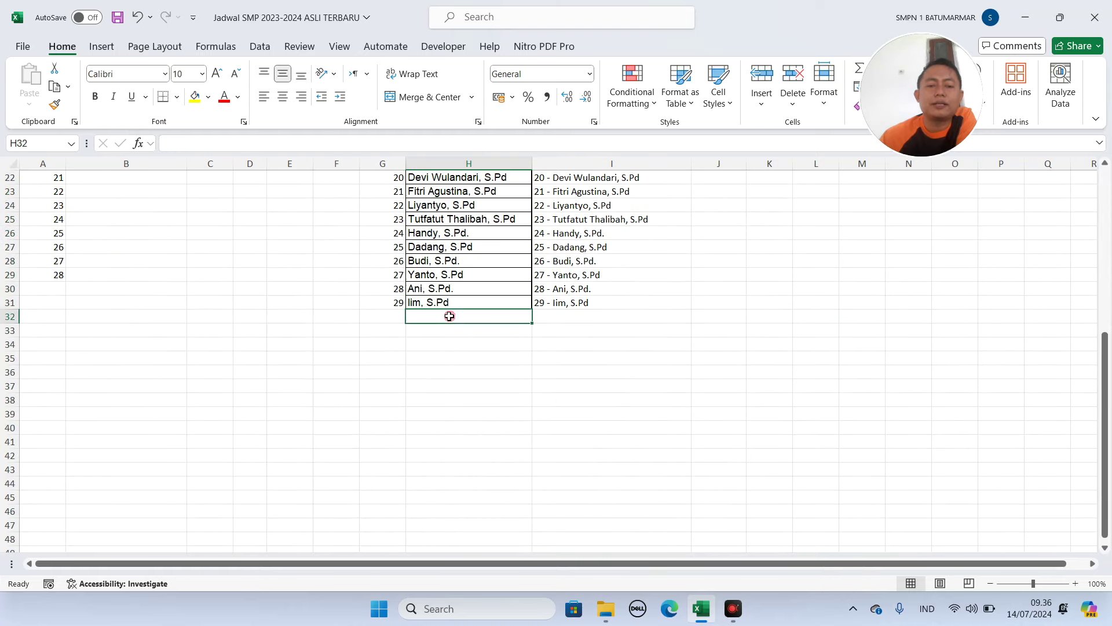
pyautogui.scroll(7, 453, 324)
pyautogui.moveTo(96, 191); pyautogui.dragTo(100, 354)
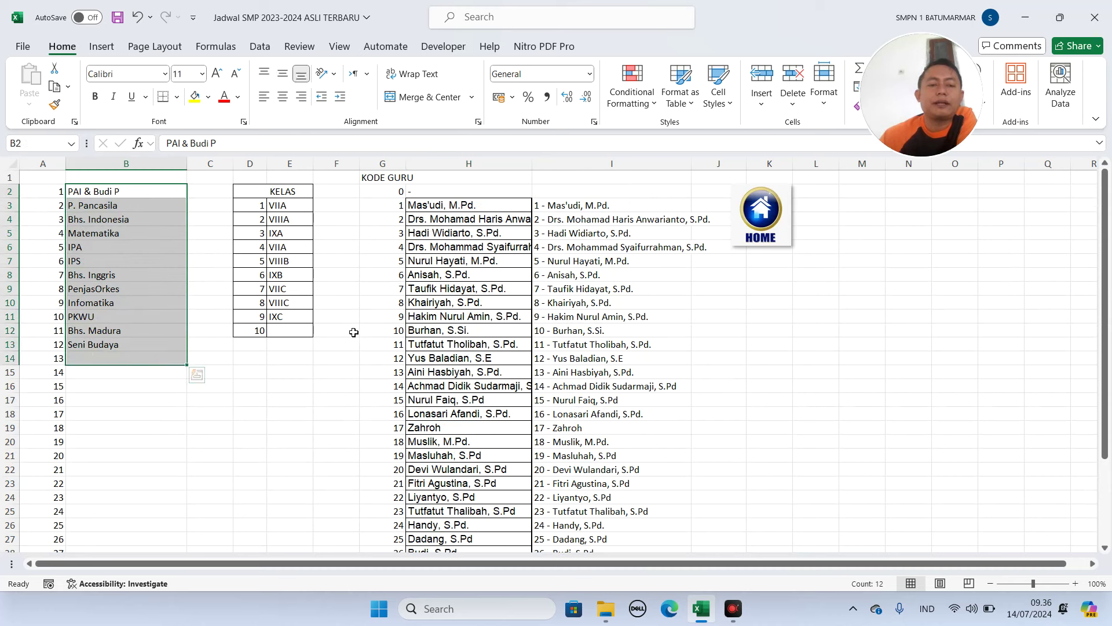
pyautogui.moveTo(288, 205); pyautogui.dragTo(290, 322)
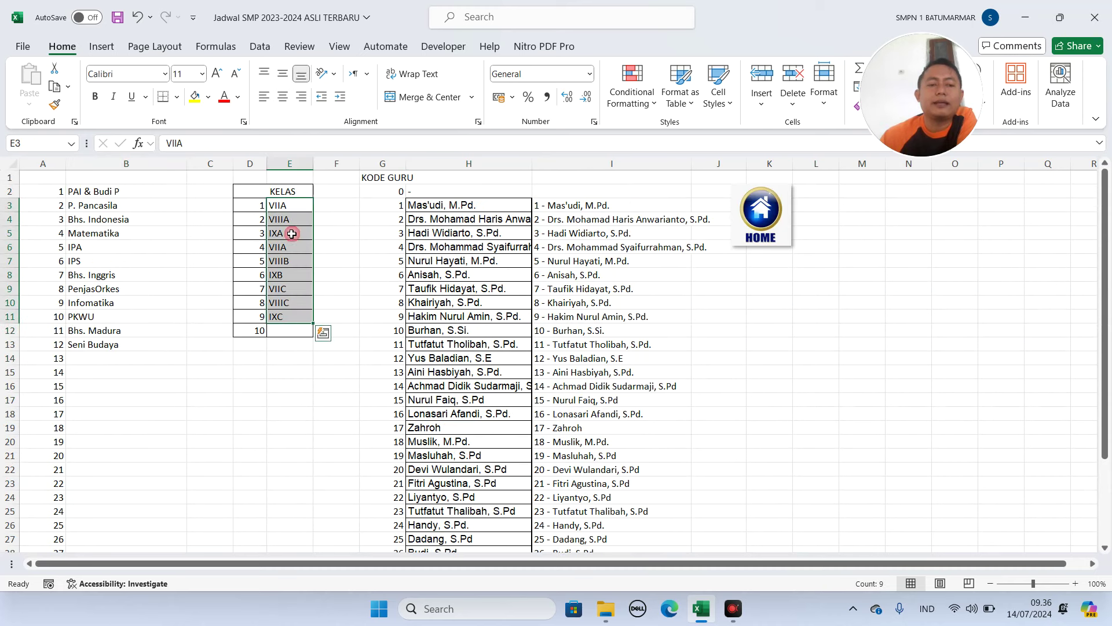
pyautogui.moveTo(291, 209); pyautogui.dragTo(290, 316)
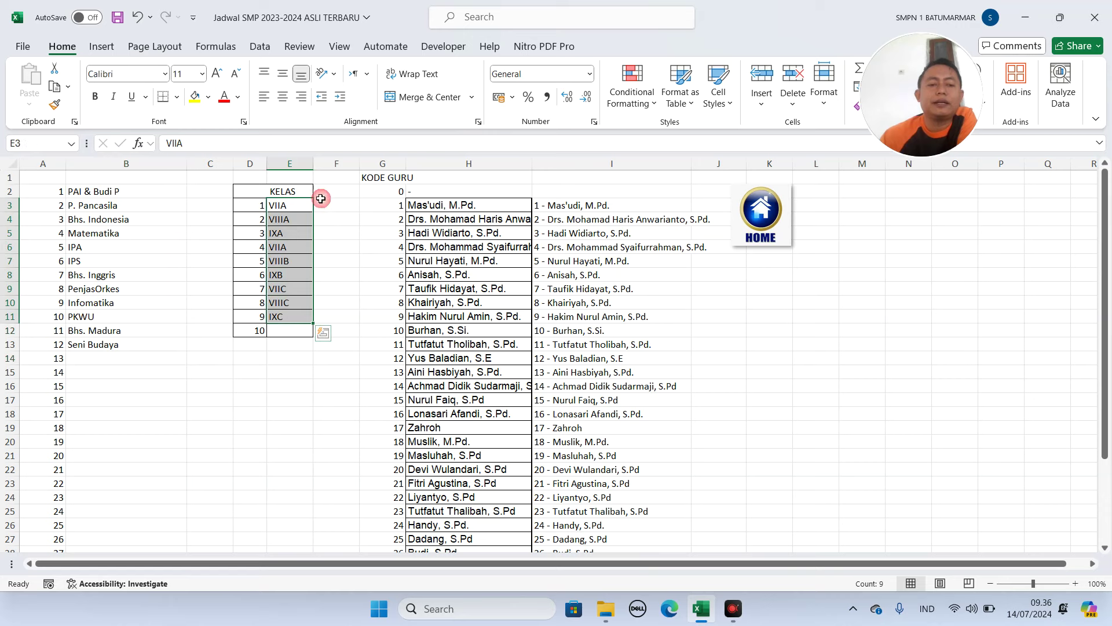
pyautogui.moveTo(300, 205); pyautogui.dragTo(296, 305)
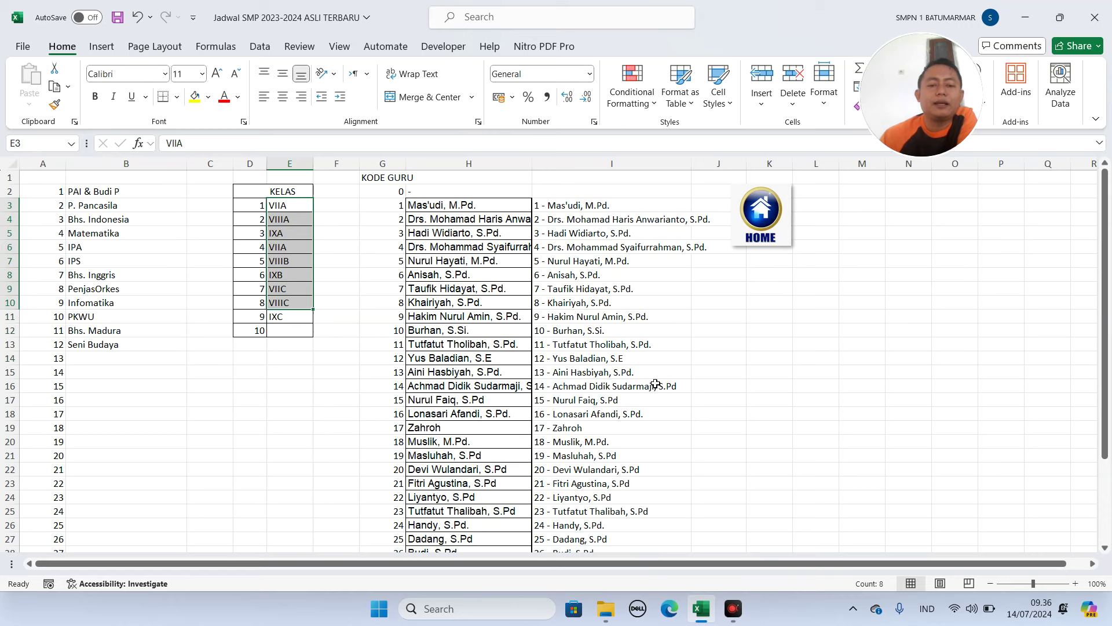
# - Go back to the home page and open the BUAT JADWAL timetable sheet
pyautogui.click(773, 235)
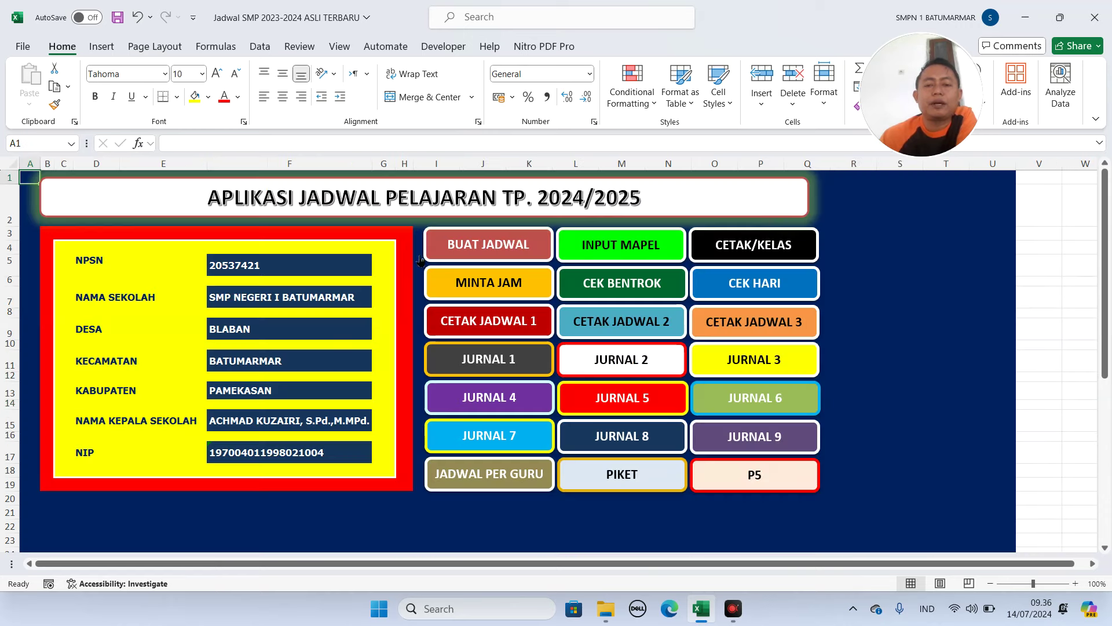
pyautogui.click(552, 240)
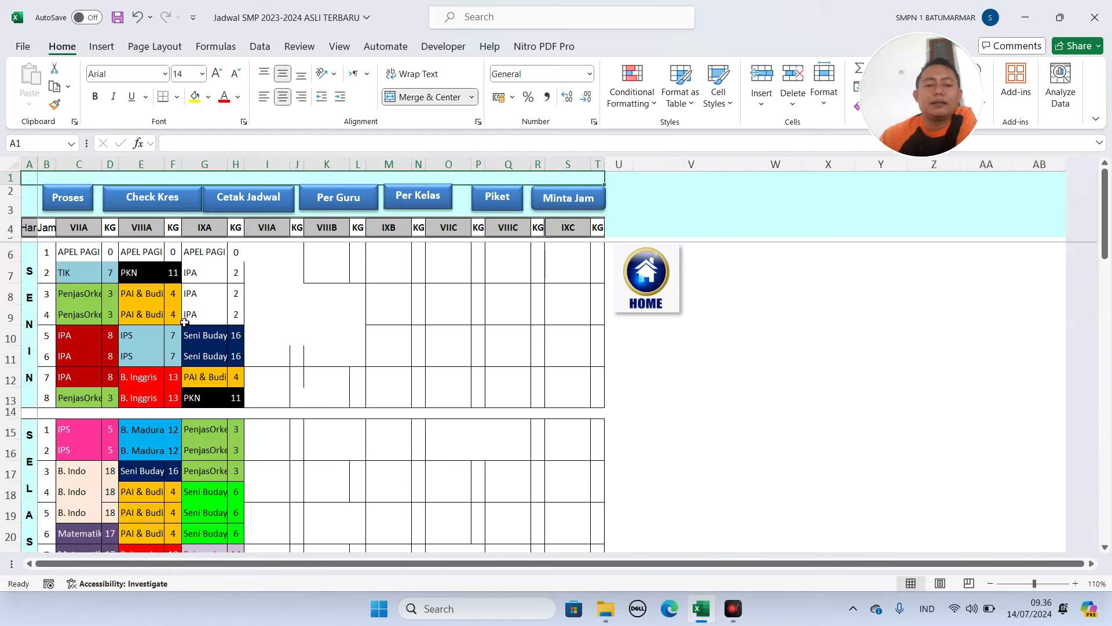
# - Try moving class VIIIA's Monday period 3 lesson to VIIC period 4 and its period 5 IPS lesson to period 3, and undo both moves
pyautogui.moveTo(133, 293); pyautogui.dragTo(464, 317)
pyautogui.click(586, 342)
pyautogui.click(306, 327)
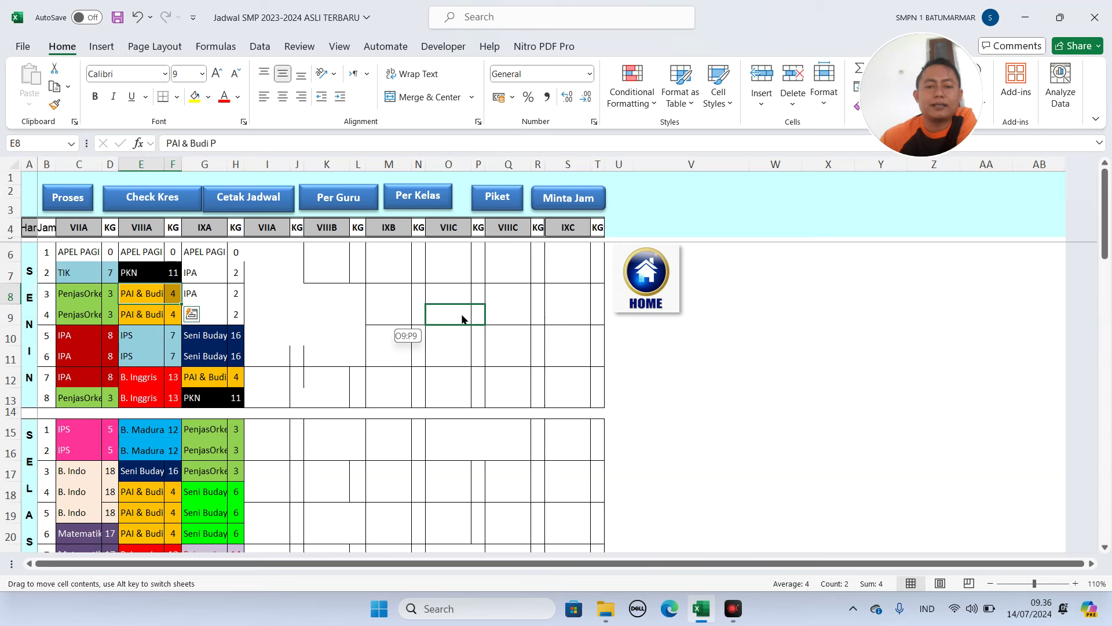
pyautogui.moveTo(464, 317); pyautogui.dragTo(462, 316)
pyautogui.click(476, 333)
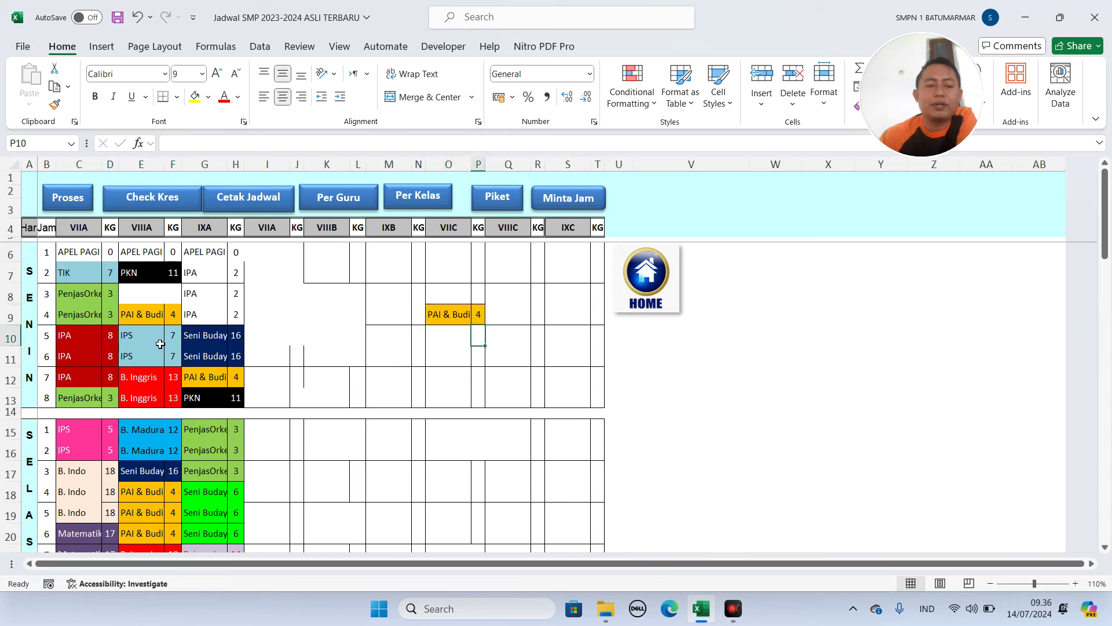
pyautogui.moveTo(146, 329); pyautogui.dragTo(181, 290)
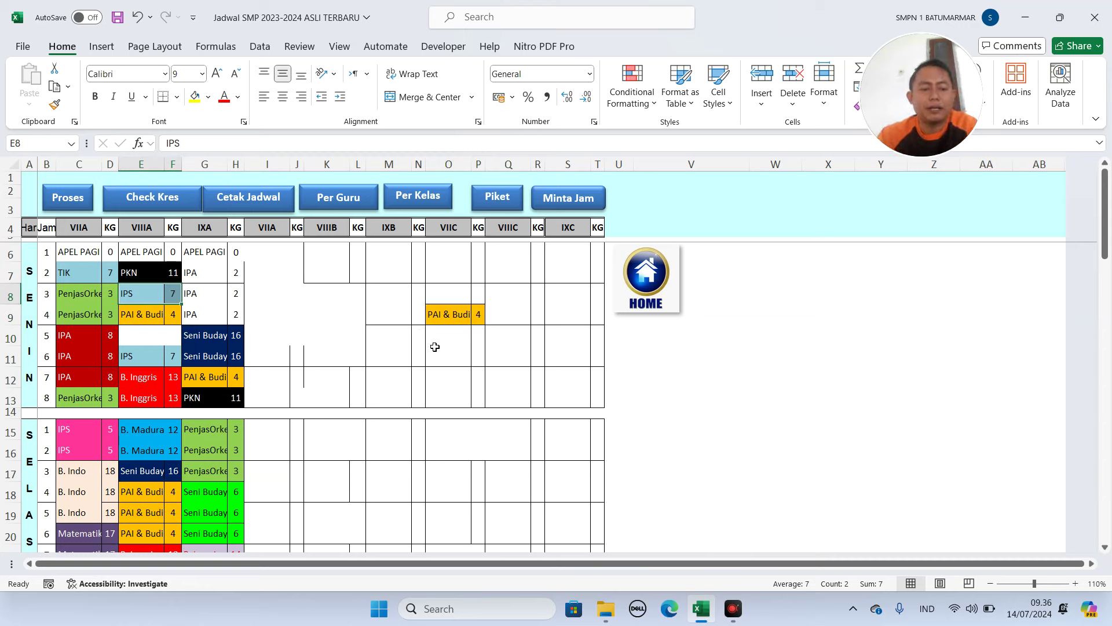
pyautogui.hotkey('ctrl', 'z')
pyautogui.hotkey('ctrl', 'z')
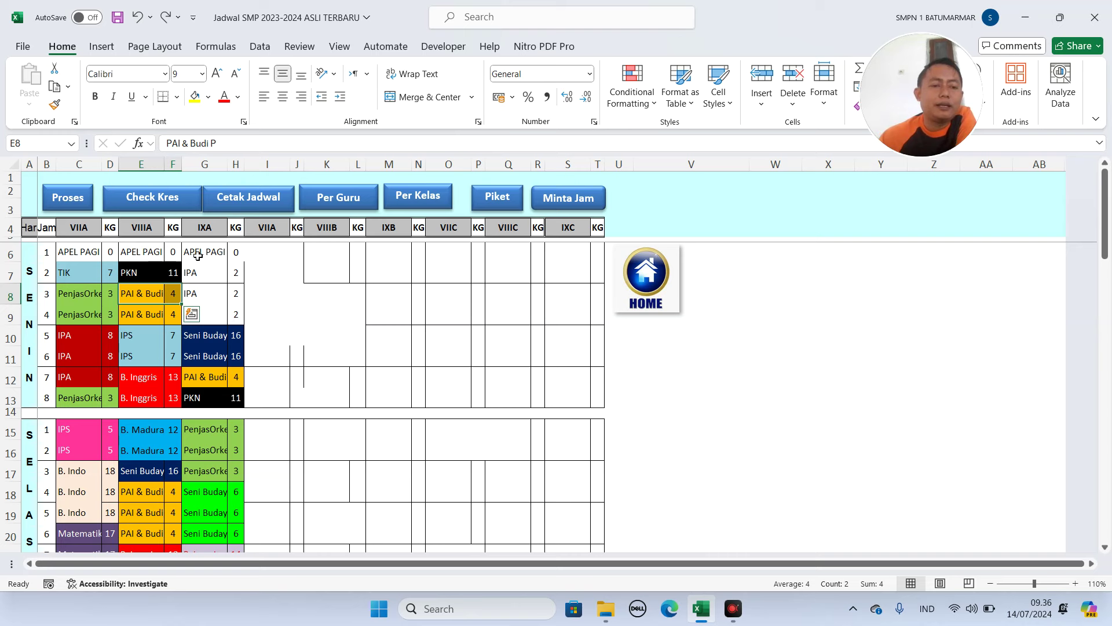
# - Look through the fill colours available for class VIIIA's Monday PKN cell, leaving the cell's colour as it is
pyautogui.moveTo(197, 255); pyautogui.dragTo(227, 308)
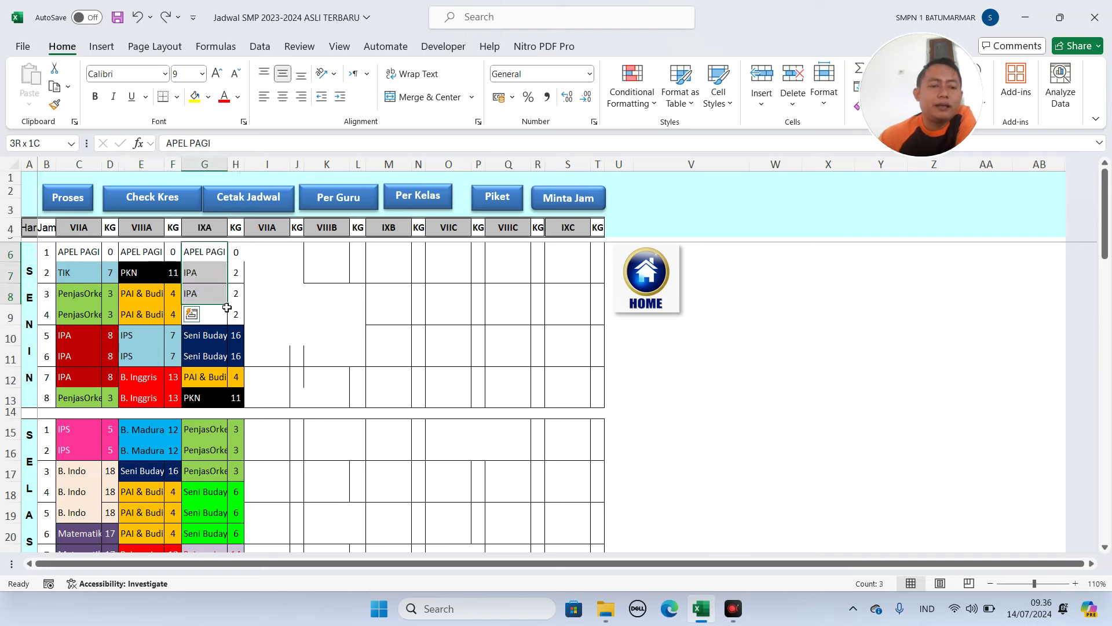
pyautogui.click(140, 283)
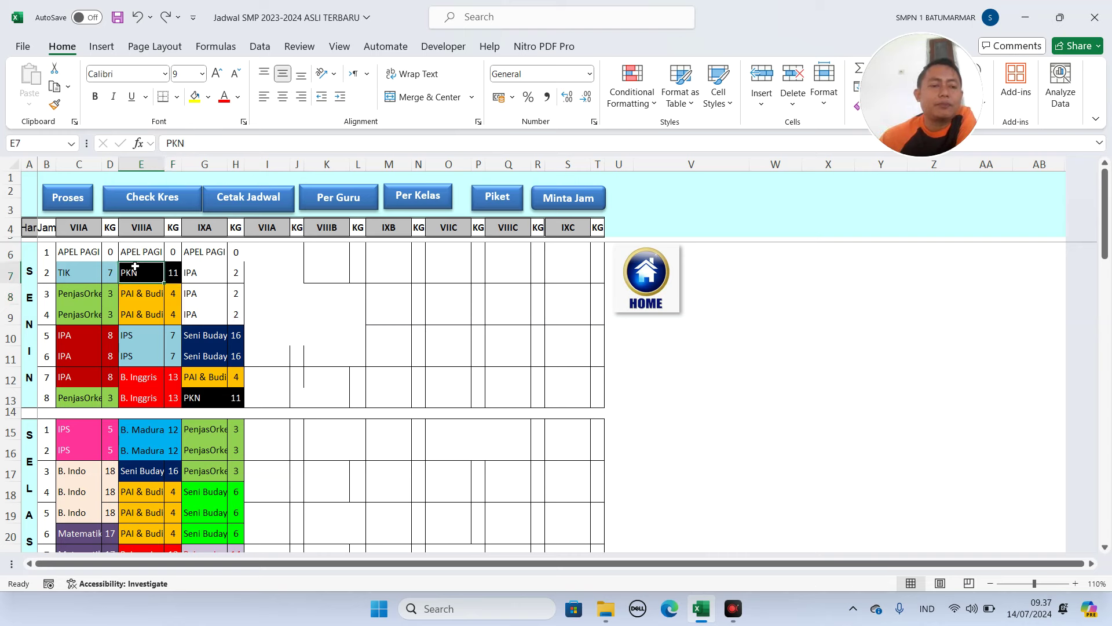
pyautogui.click(208, 97)
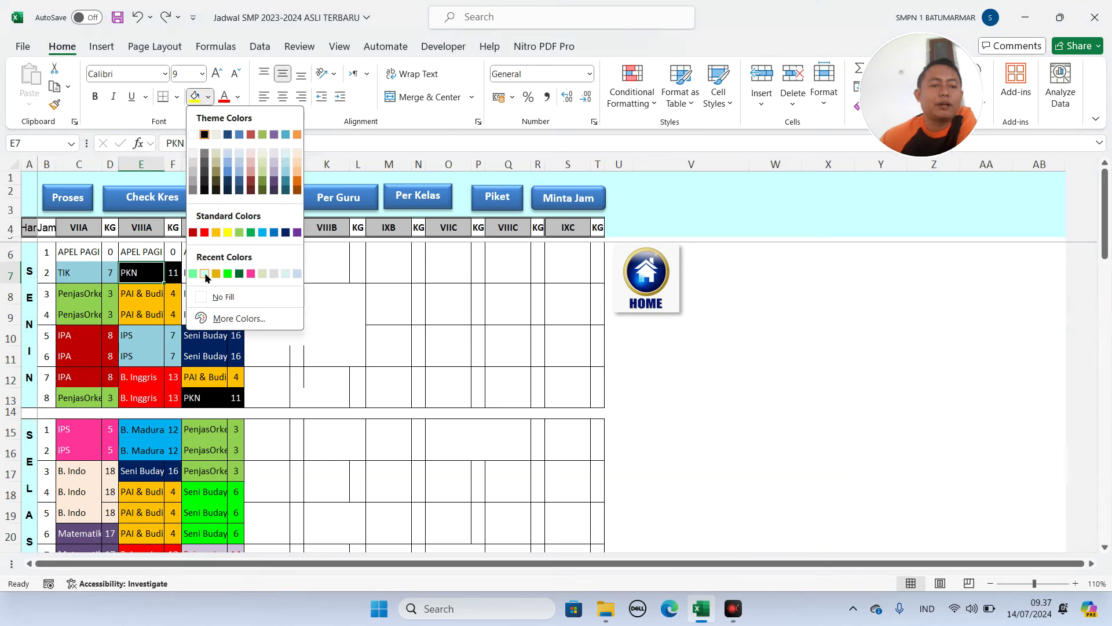
pyautogui.press('Escape')
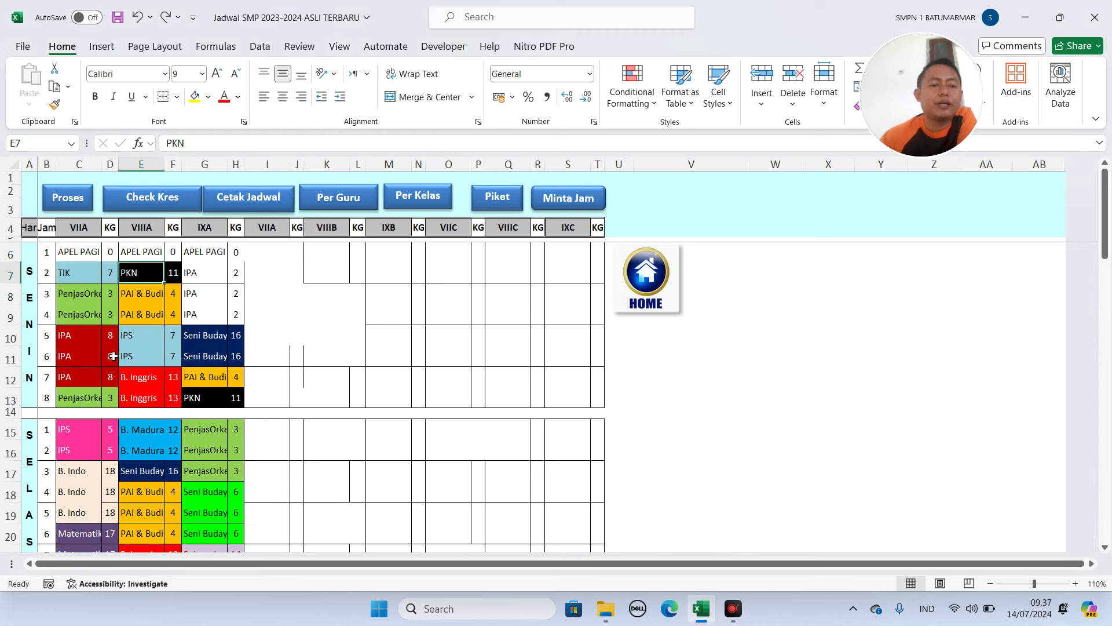
# - Run the Proses routine on the timetable
pyautogui.click(84, 200)
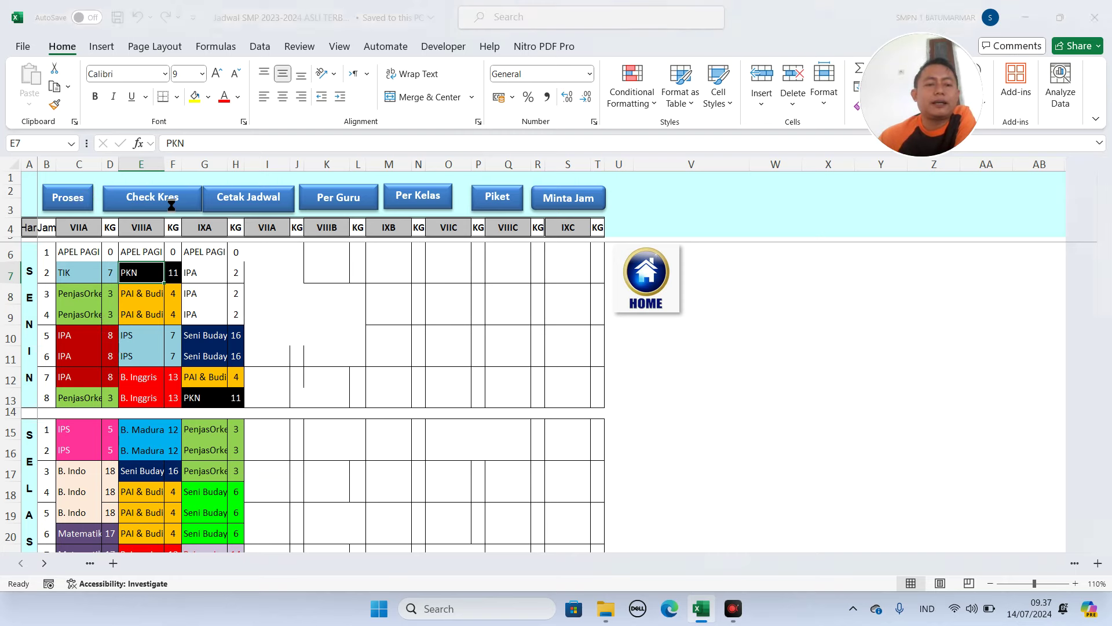
pyautogui.click(574, 355)
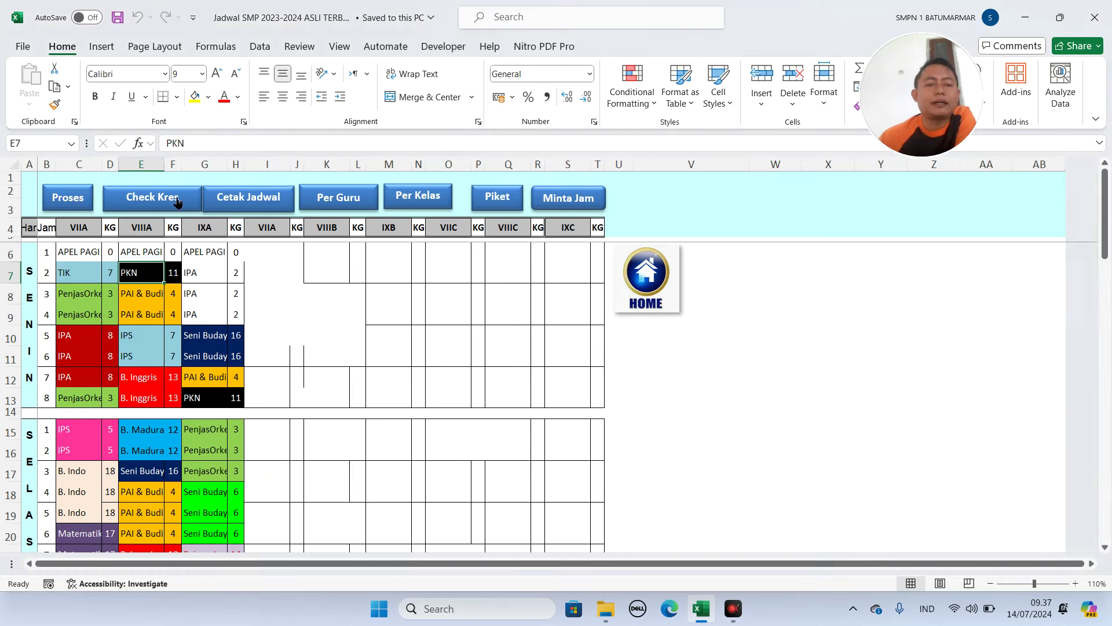
# - Open the CEK BENTROK sheet from the home page and review the timetable clash checks for all days
pyautogui.click(616, 275)
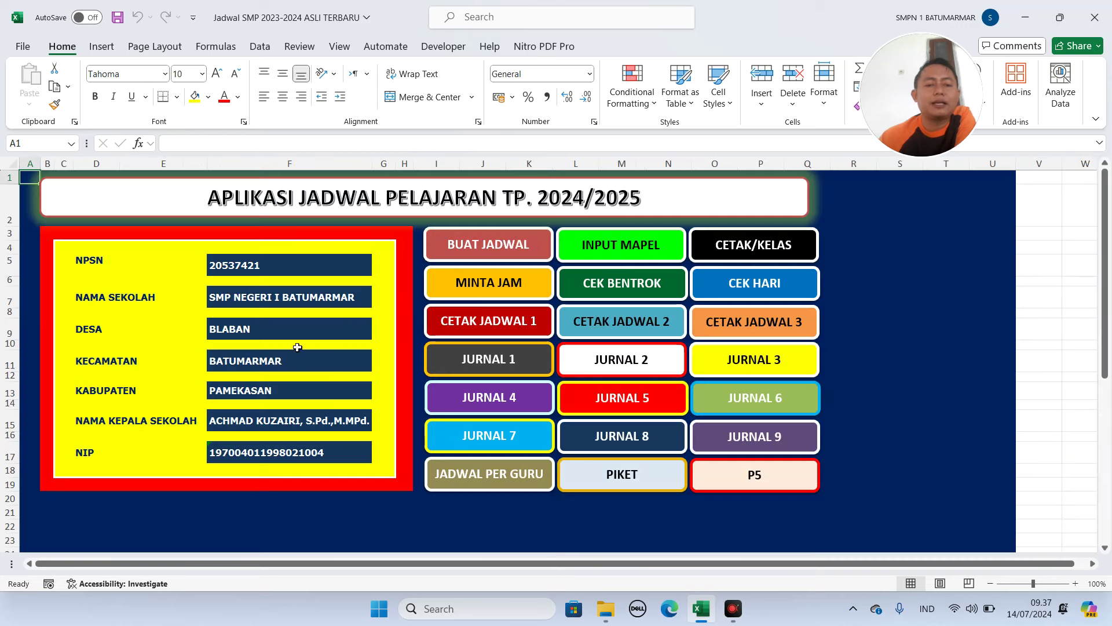
pyautogui.click(638, 285)
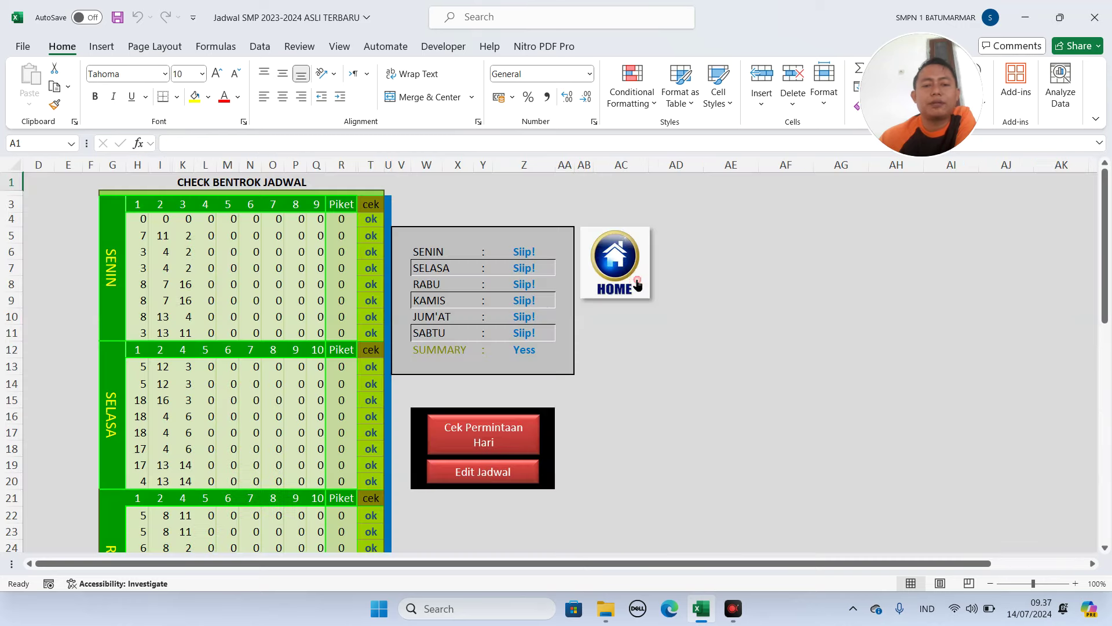
pyautogui.scroll(-9, 292, 259)
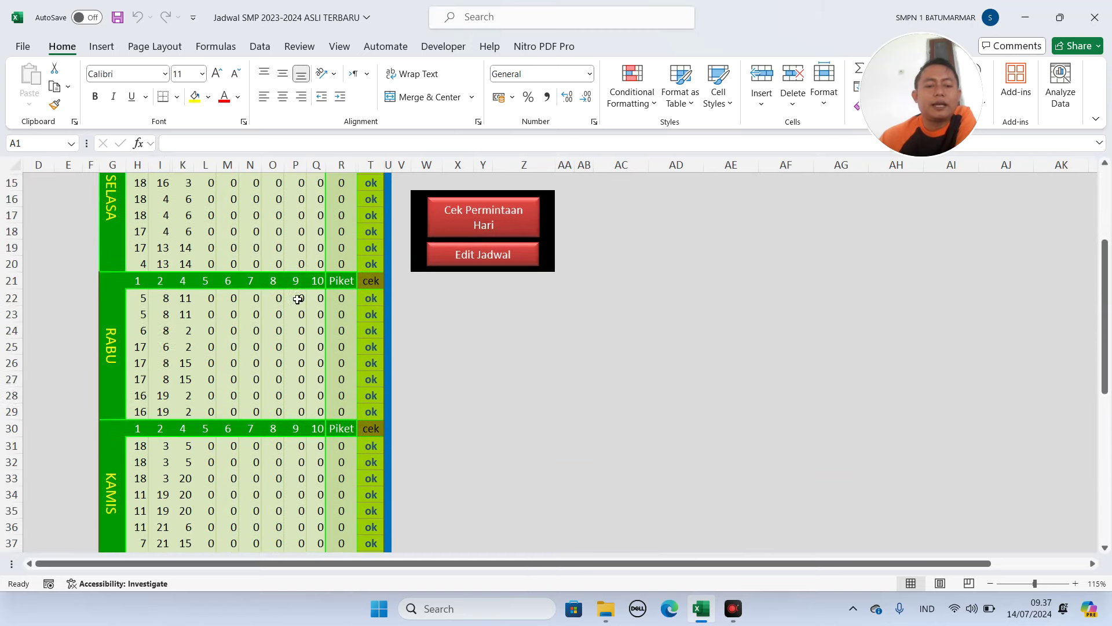
pyautogui.scroll(-2, 338, 473)
pyautogui.moveTo(340, 491); pyautogui.dragTo(139, 208)
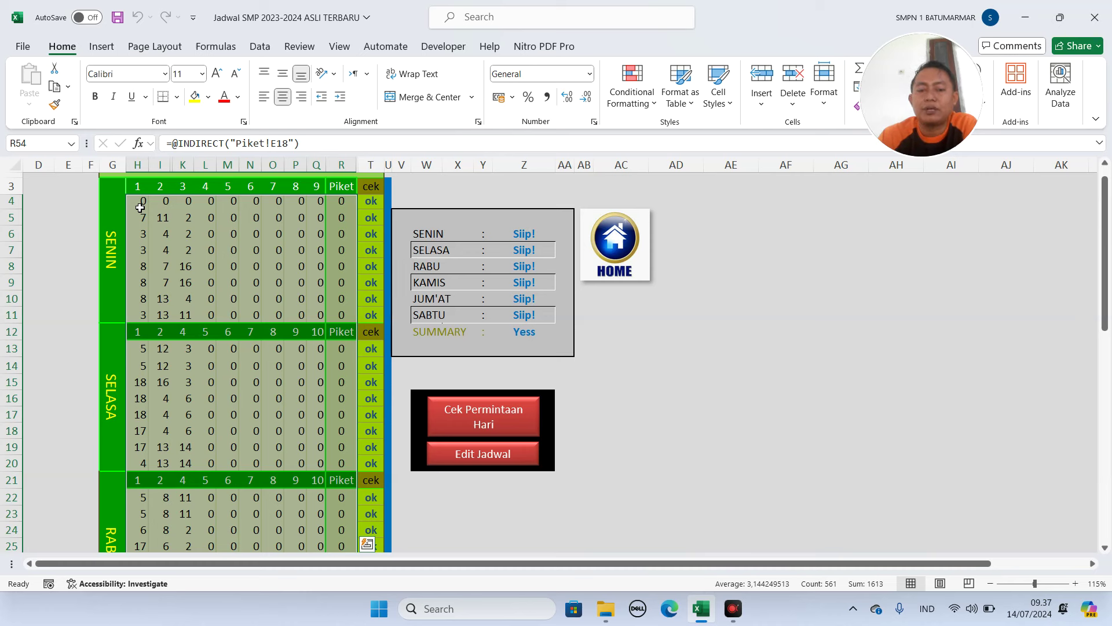
# - Open the day-and-hour request check, examine the flagged Friday period 5 cell of teacher number 5, and return home
pyautogui.click(477, 423)
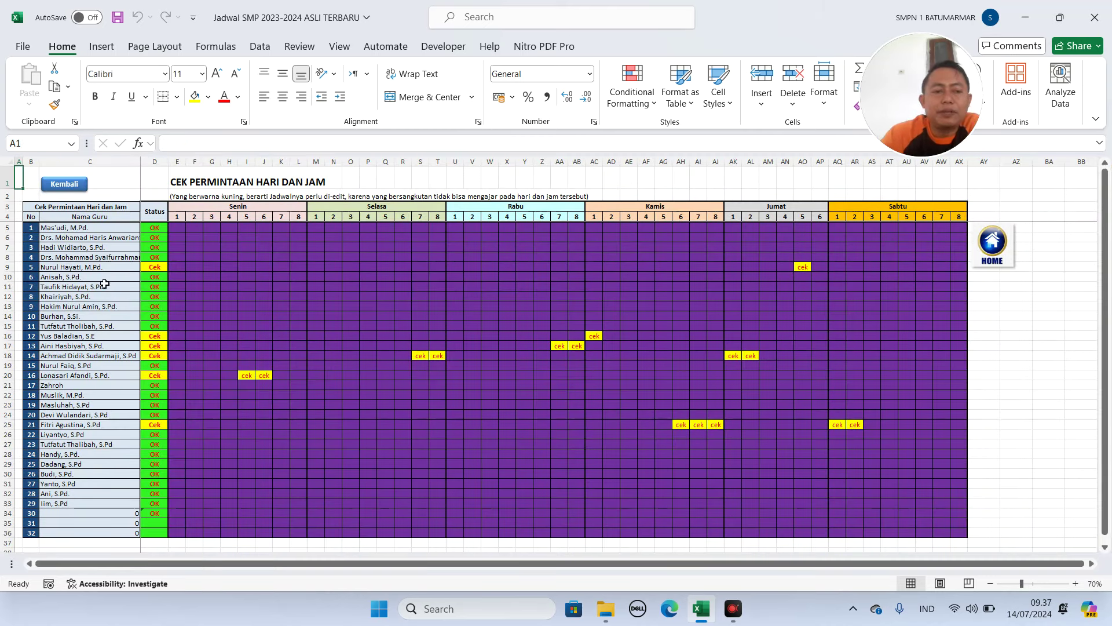
pyautogui.click(808, 268)
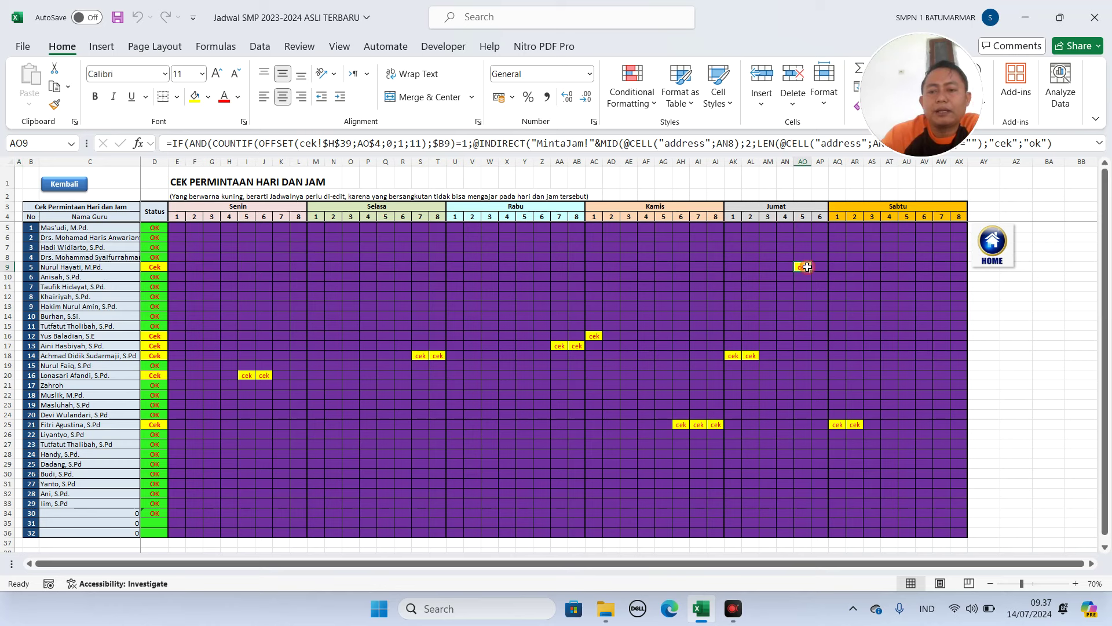
pyautogui.moveTo(802, 217); pyautogui.dragTo(823, 269)
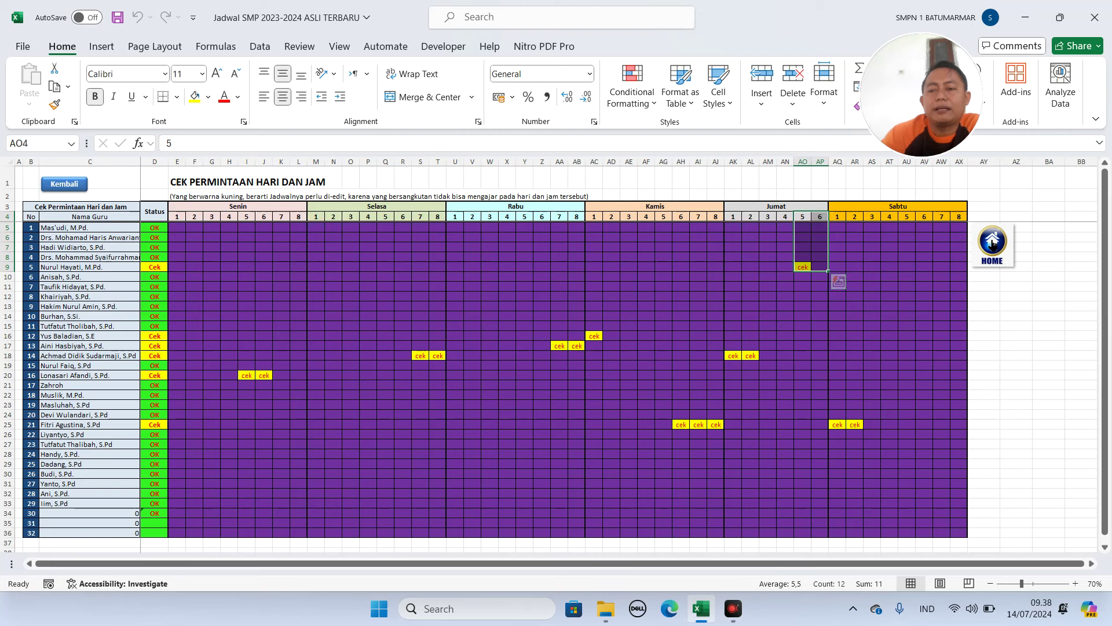
pyautogui.click(989, 245)
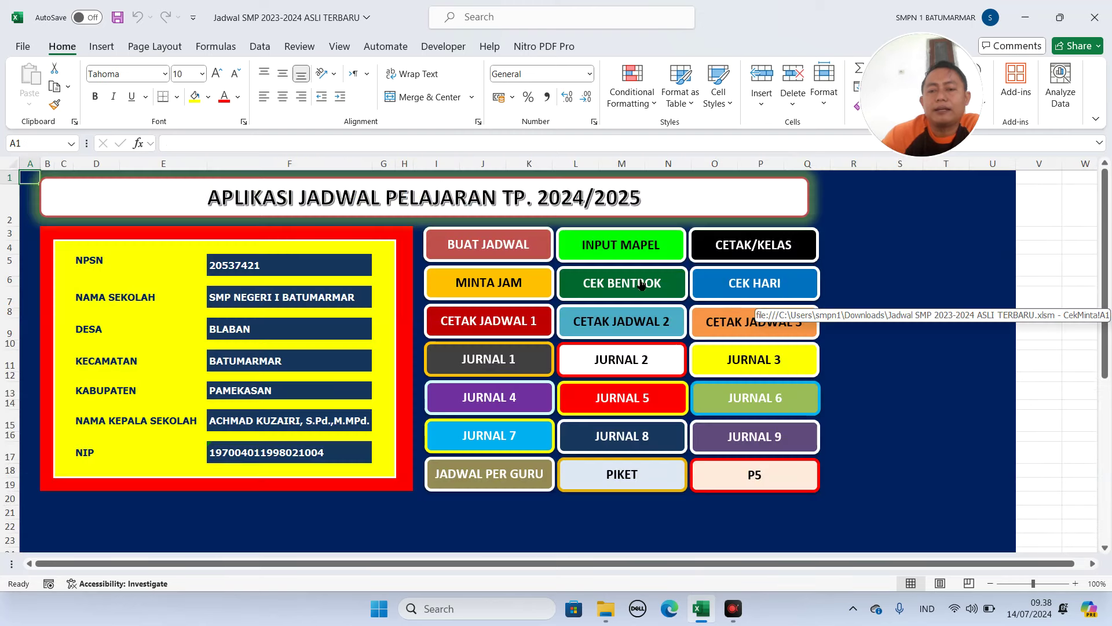
# - Reopen the day-and-hour request check from the home page and examine the flagged Friday period 5 and Wednesday periods 7 and 8
pyautogui.click(467, 295)
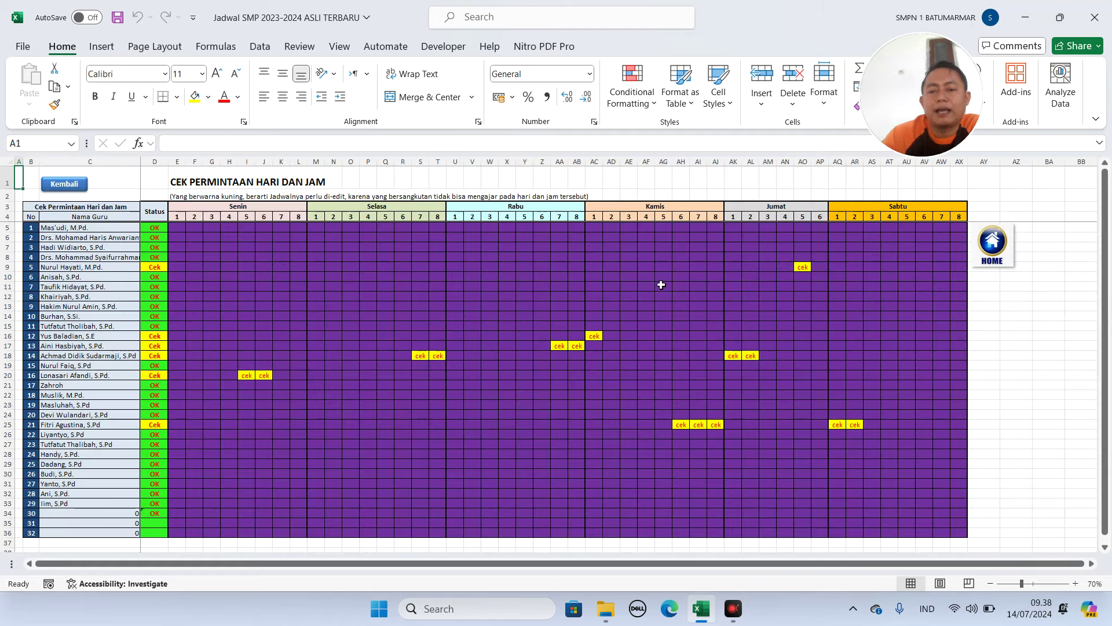
pyautogui.click(803, 265)
pyautogui.moveTo(559, 346); pyautogui.dragTo(578, 346)
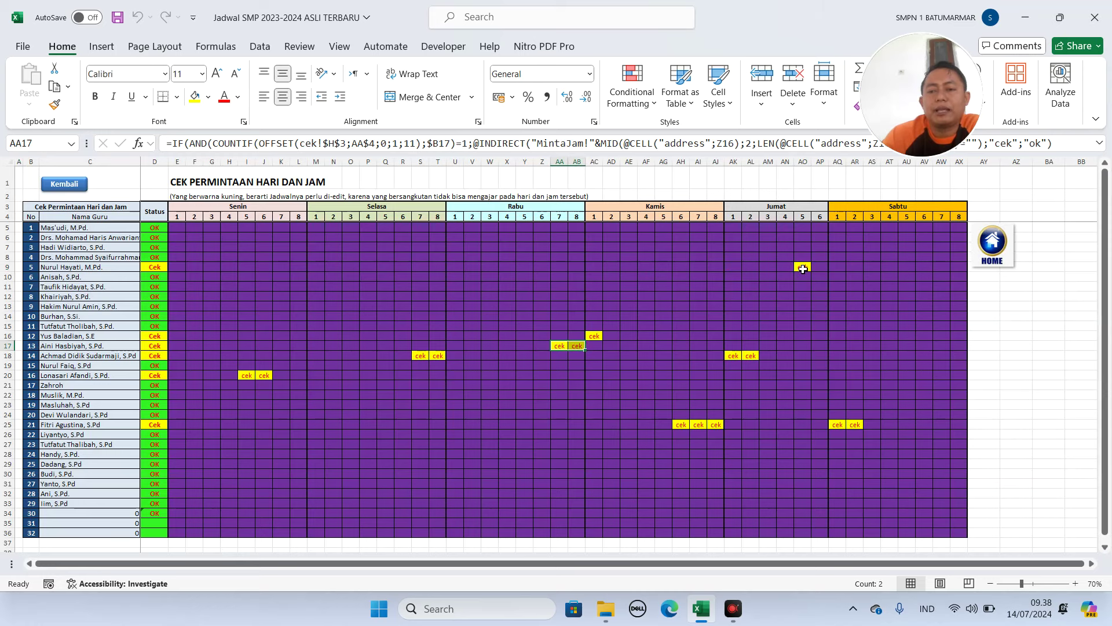
pyautogui.click(978, 262)
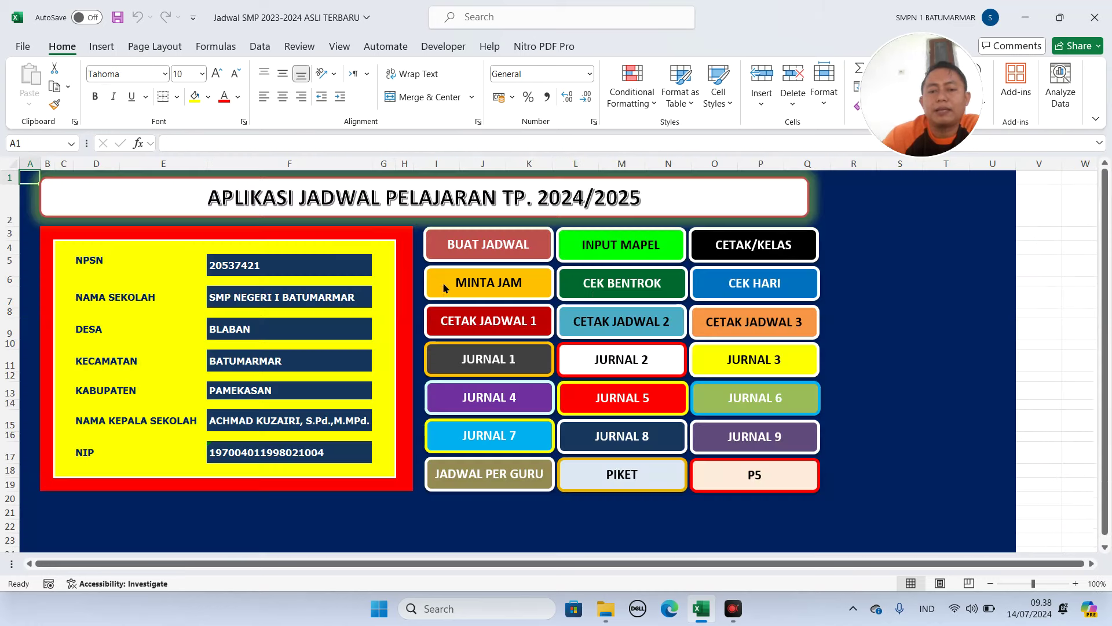
# - Open the MINTA JAM sheet, check the Friday periods requested by teacher number 5, and return to the home page
pyautogui.click(445, 286)
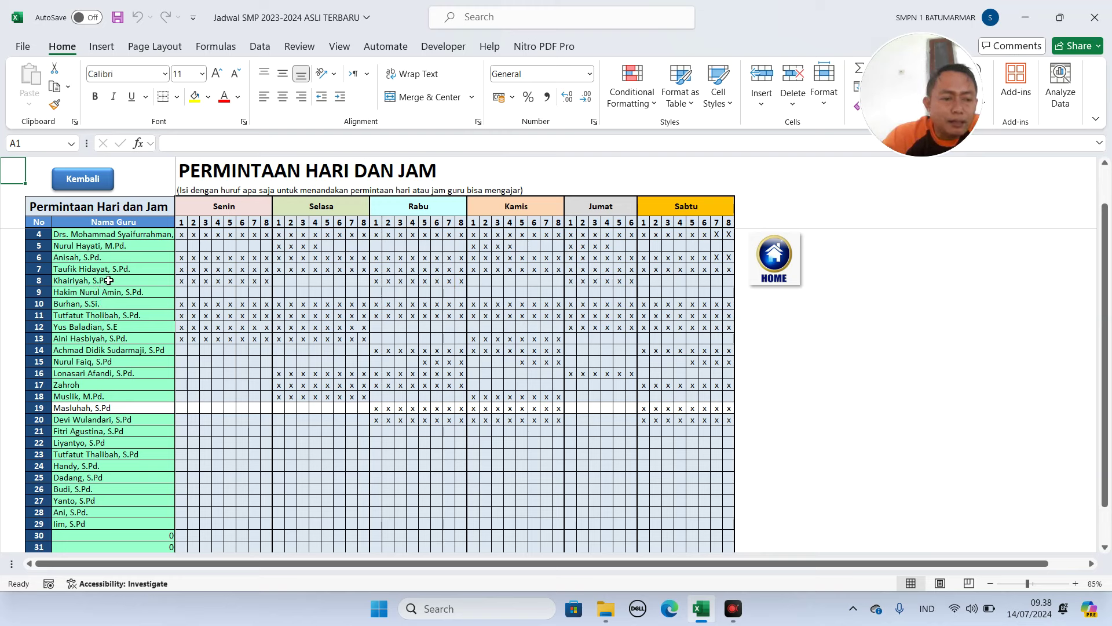
pyautogui.click(97, 246)
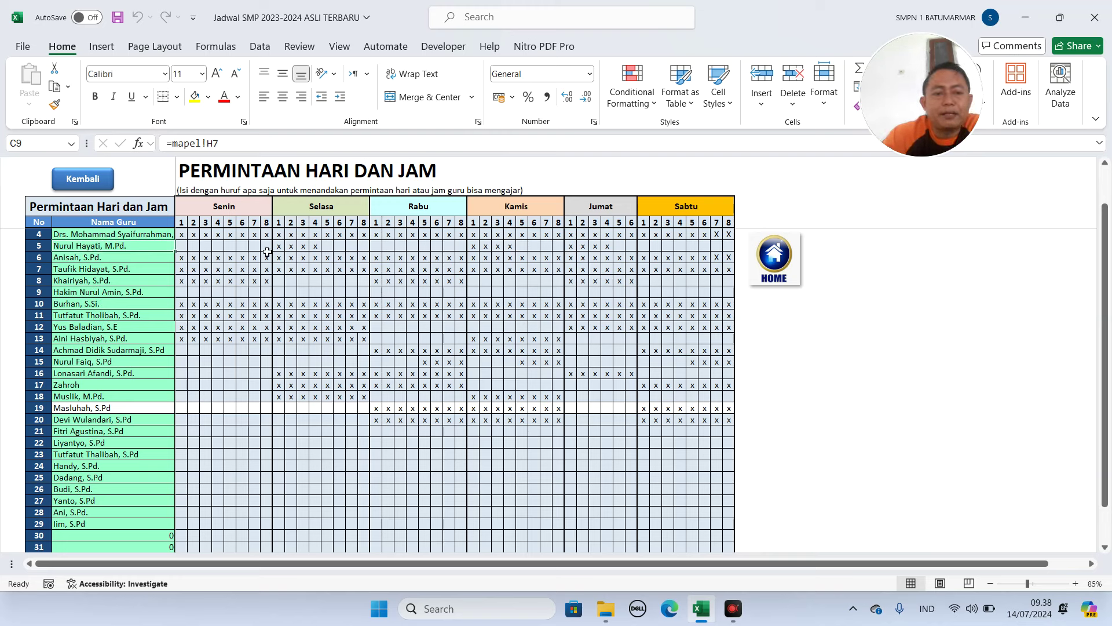
pyautogui.click(574, 246)
pyautogui.click(584, 246)
pyautogui.click(595, 246)
pyautogui.click(604, 246)
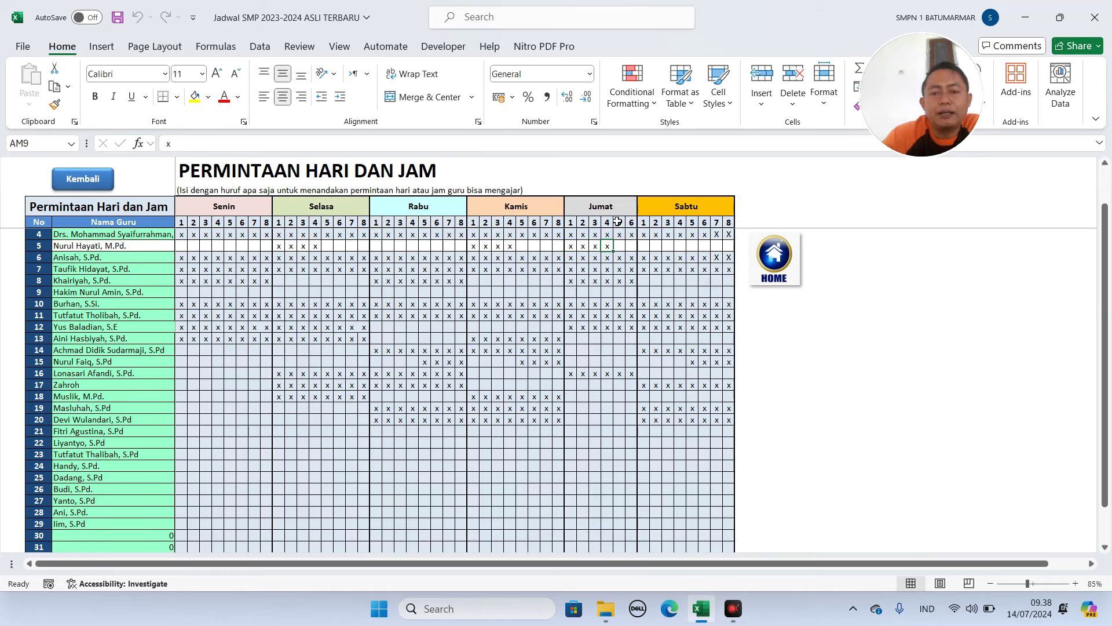
pyautogui.click(621, 247)
pyautogui.click(634, 246)
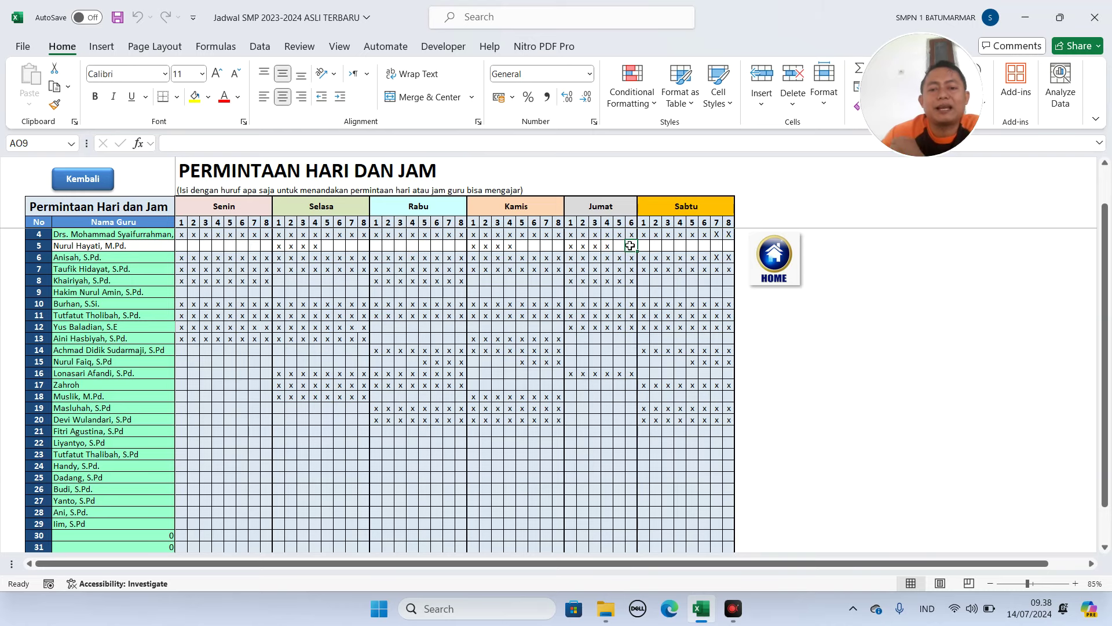
pyautogui.click(765, 259)
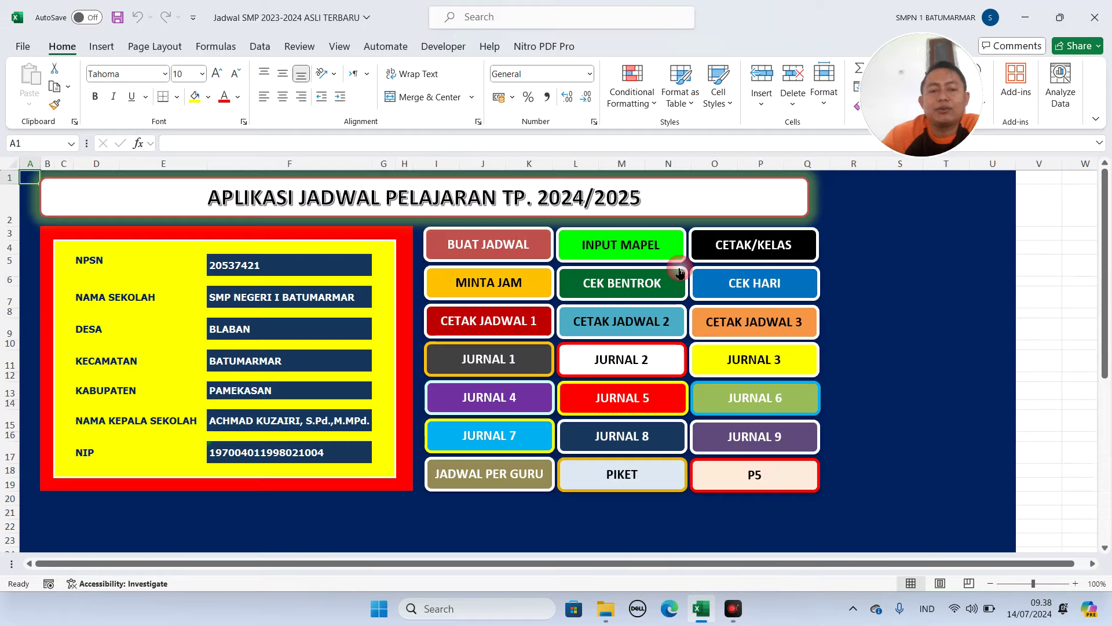
# - Revisit the BUAT JADWAL timetable and go through the home page to the INPUT MAPEL sheet
pyautogui.click(536, 244)
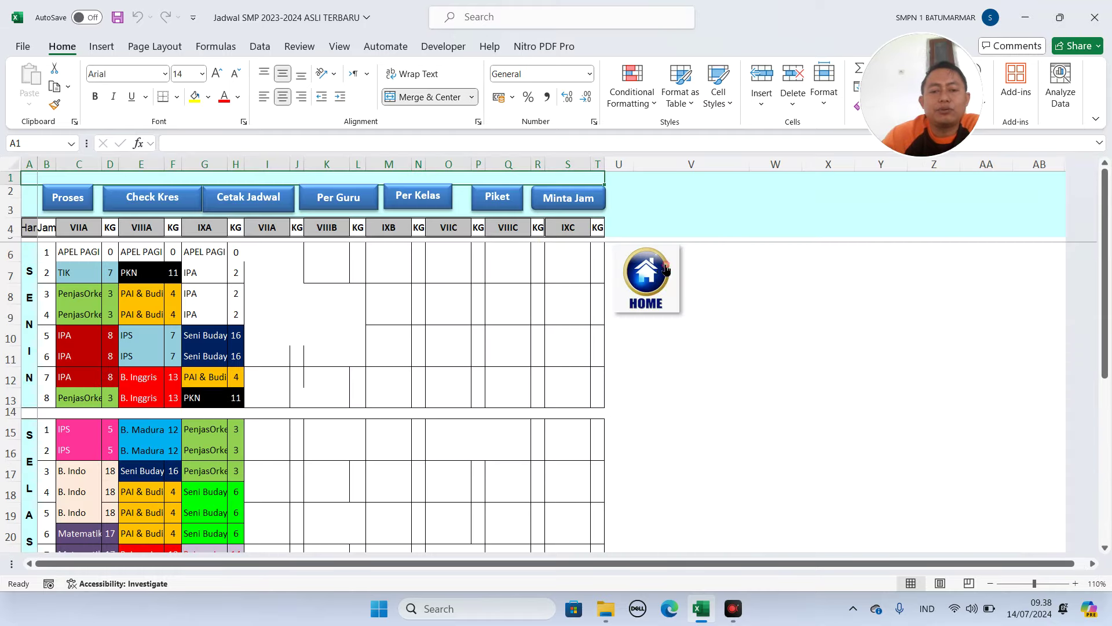
pyautogui.click(666, 269)
pyautogui.click(609, 245)
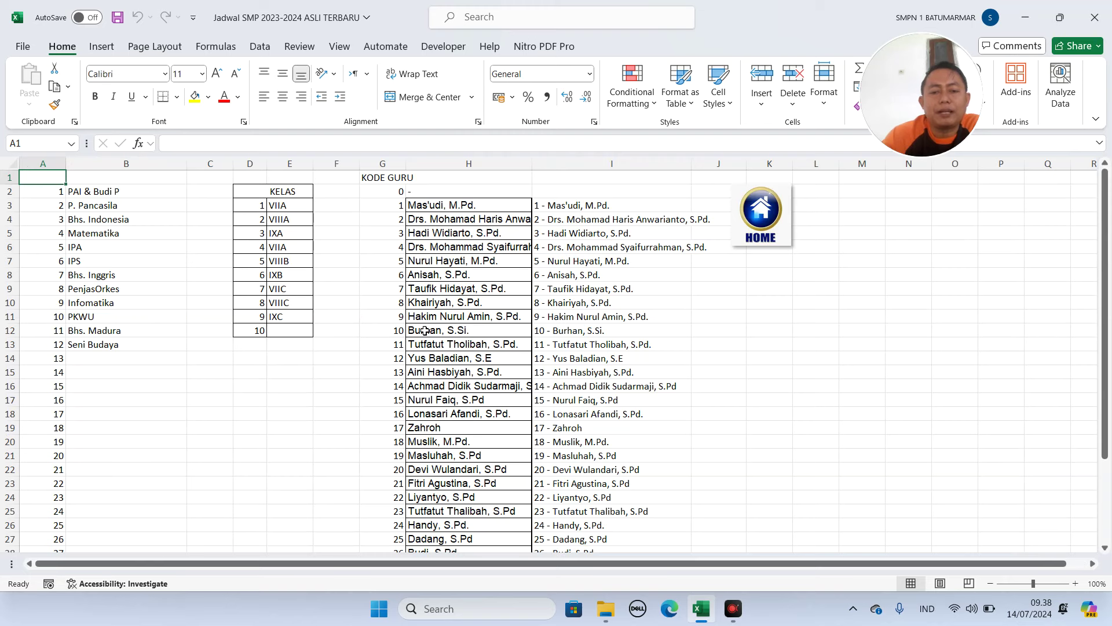
# - Look up teacher number 5 in the KODE GURU list on the INPUT MAPEL sheet and return to the home page
pyautogui.scroll(-1, 429, 319)
pyautogui.click(438, 221)
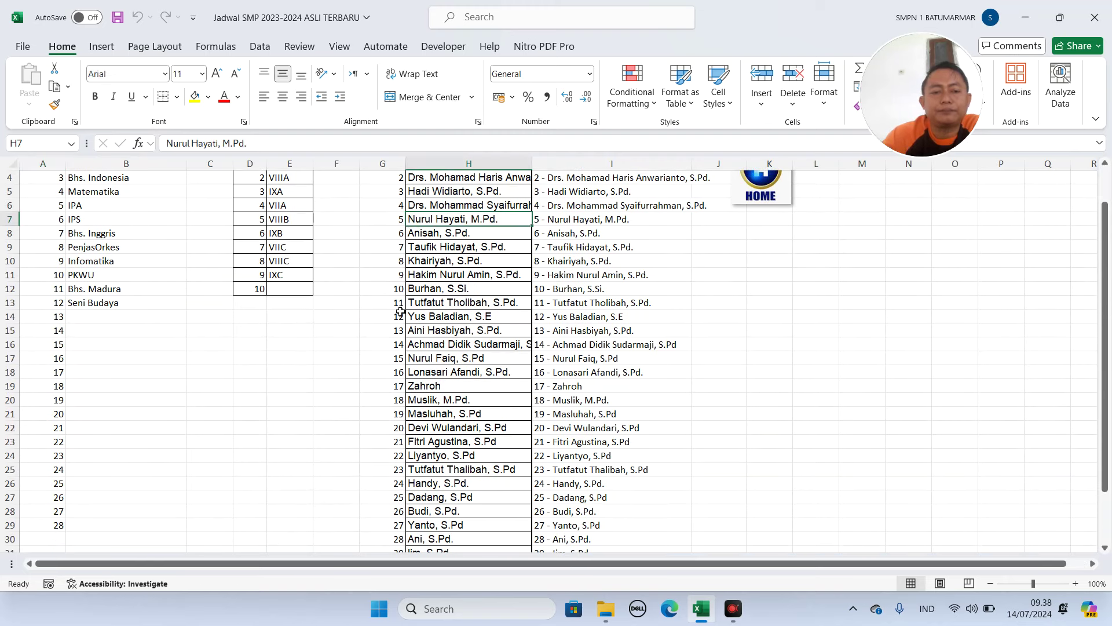
pyautogui.scroll(1, 401, 312)
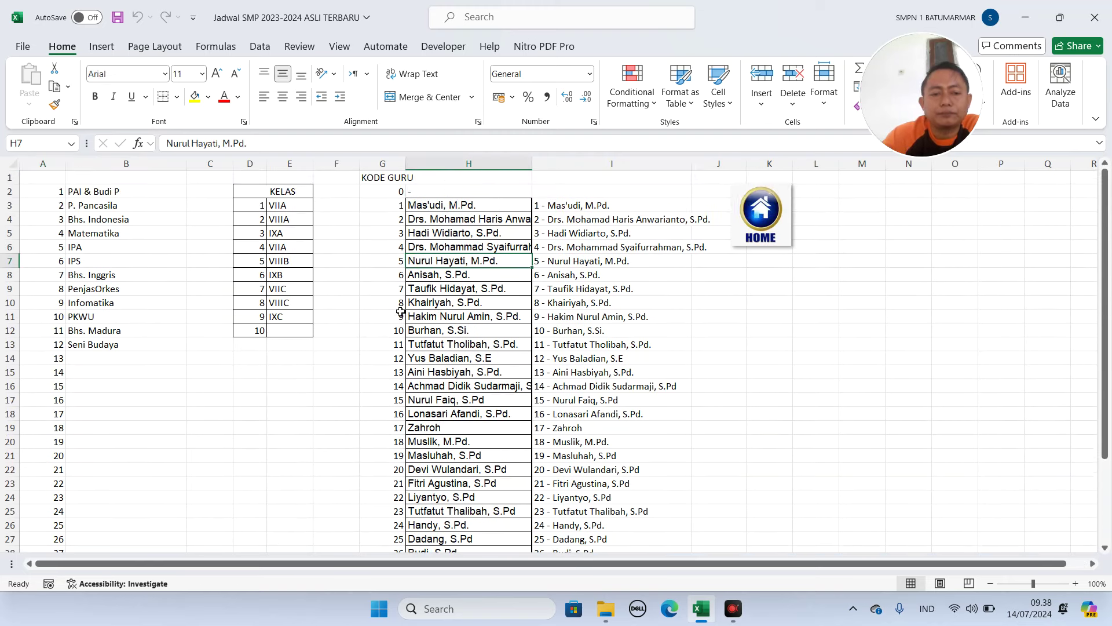
pyautogui.click(400, 262)
pyautogui.click(421, 263)
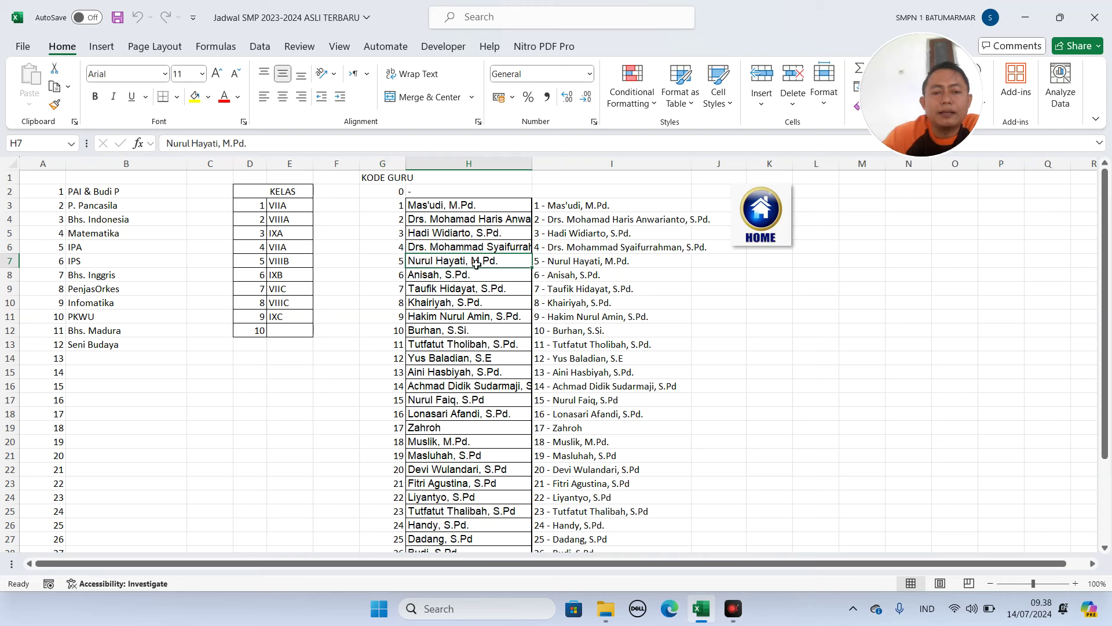
pyautogui.click(776, 223)
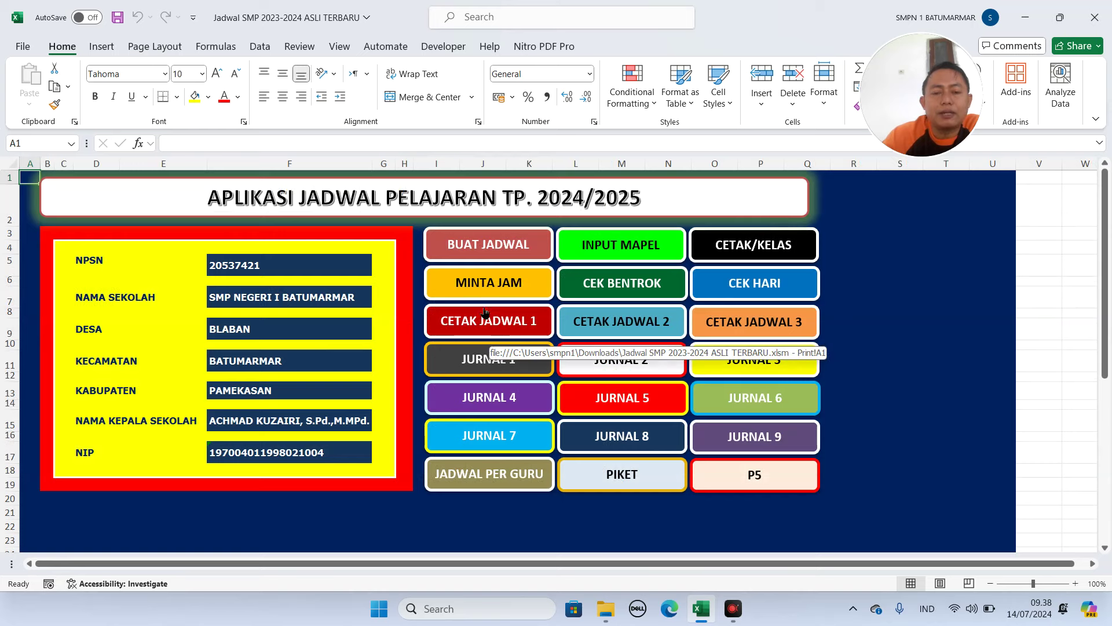
# - Open the BUAT JADWAL timetable and examine the IPS entries of teacher number 5 in class IXA on Friday periods 4 and 5
pyautogui.click(525, 249)
pyautogui.scroll(-2, 151, 409)
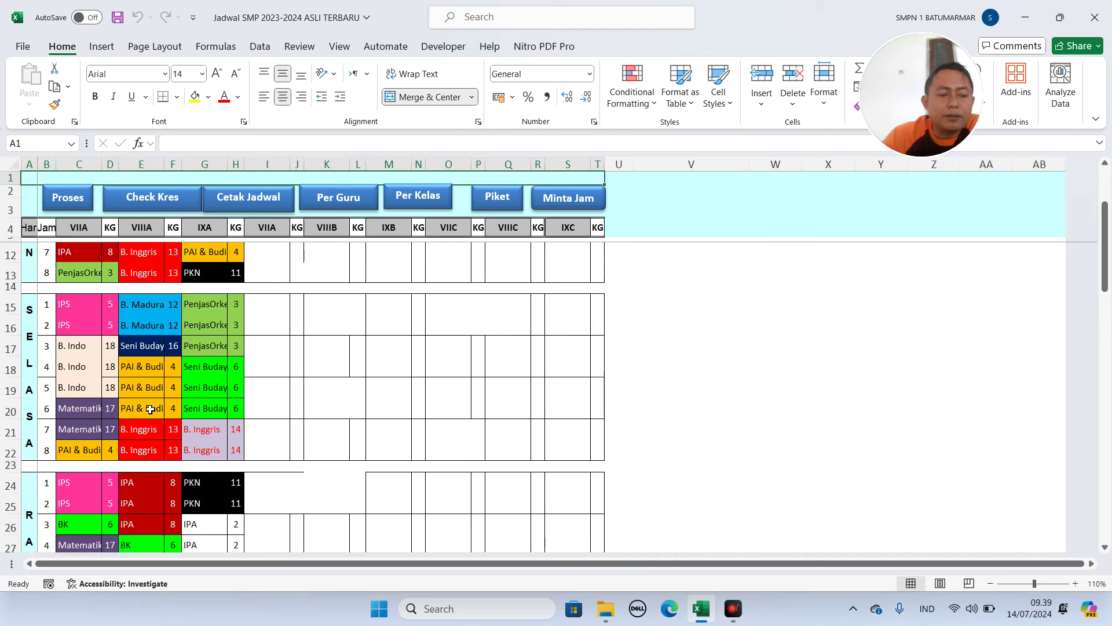
pyautogui.scroll(-2, 150, 409)
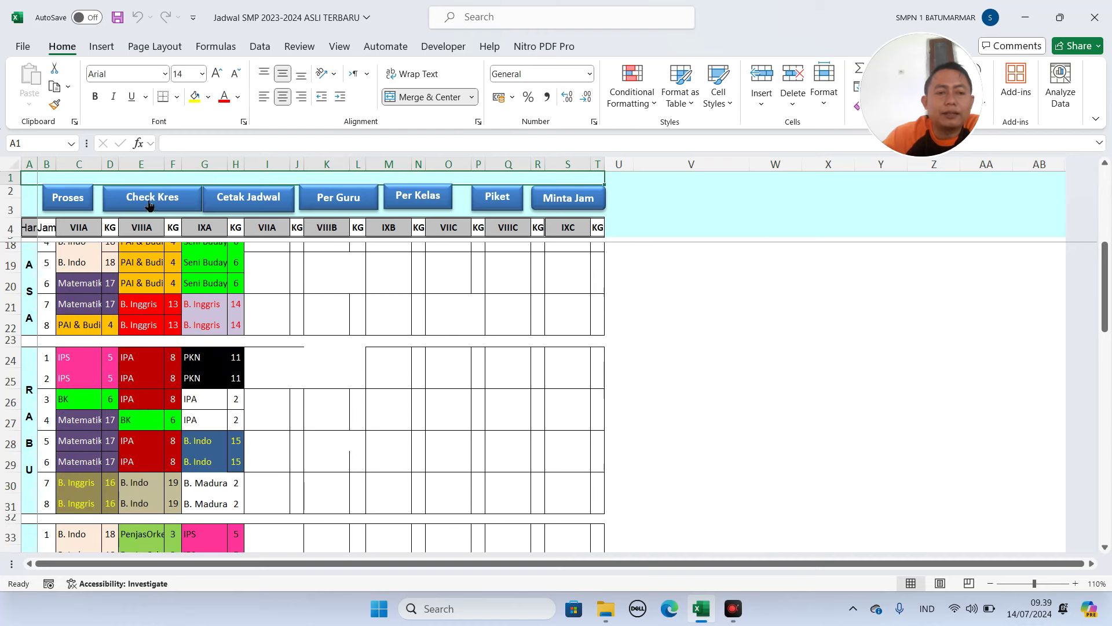
pyautogui.scroll(1, 201, 360)
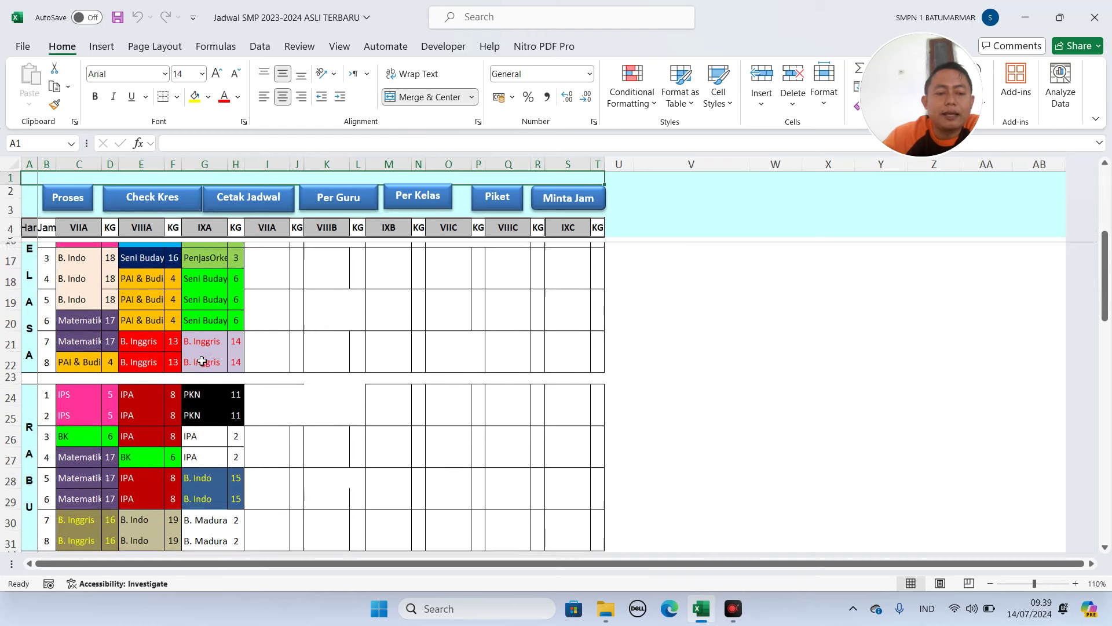
pyautogui.scroll(-5, 141, 403)
pyautogui.scroll(-2, 121, 438)
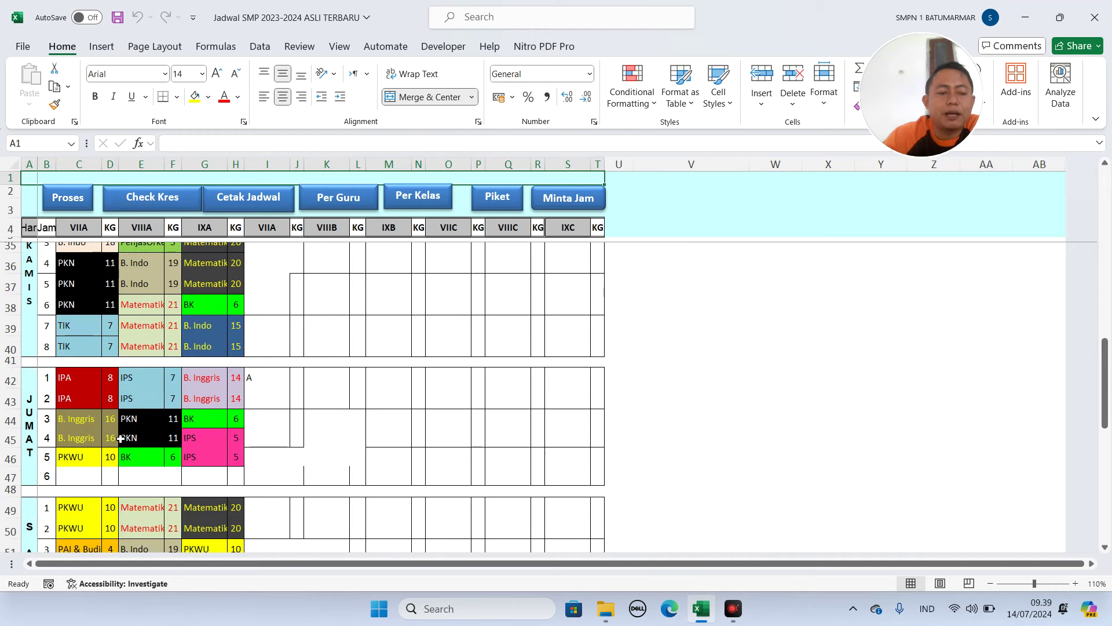
pyautogui.scroll(-1, 121, 438)
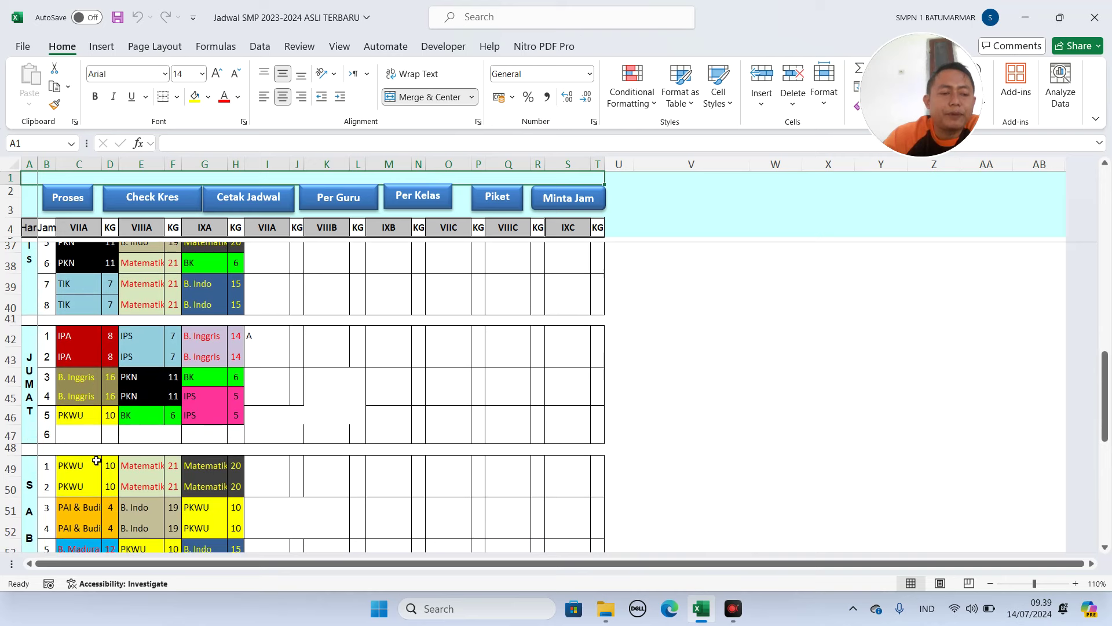
pyautogui.scroll(-1, 96, 404)
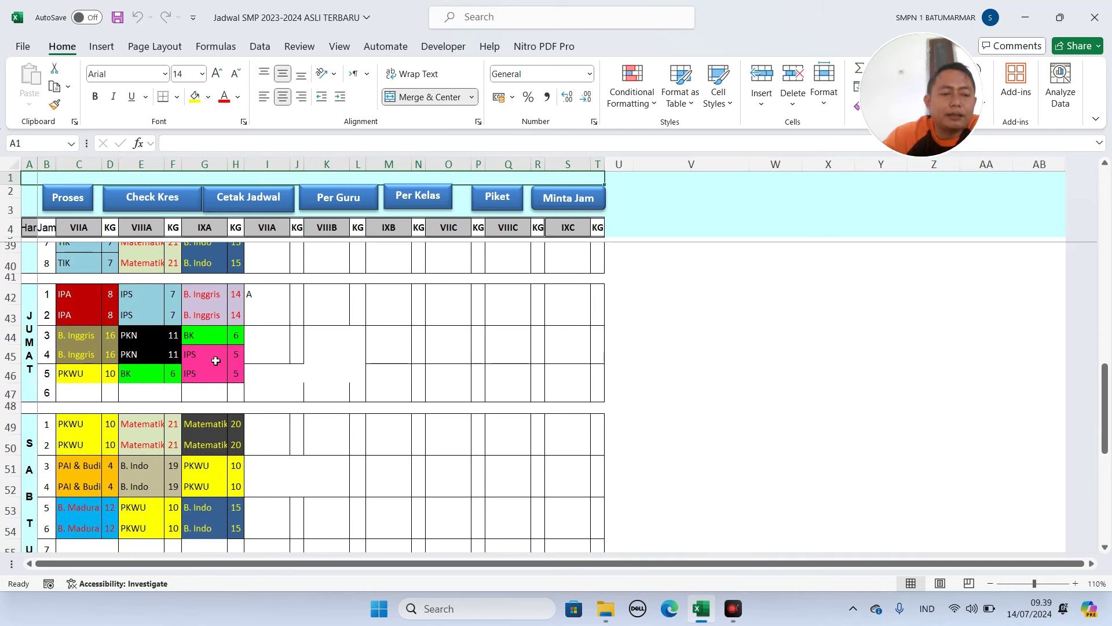
pyautogui.moveTo(198, 353); pyautogui.dragTo(235, 375)
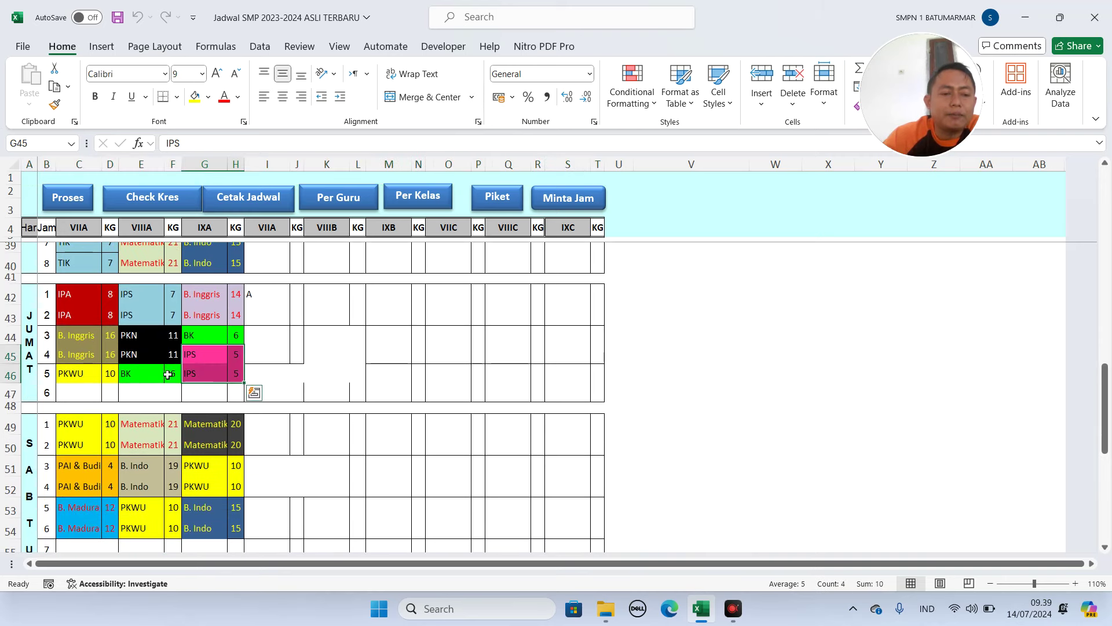
pyautogui.click(53, 359)
pyautogui.click(52, 377)
pyautogui.moveTo(199, 358); pyautogui.dragTo(234, 375)
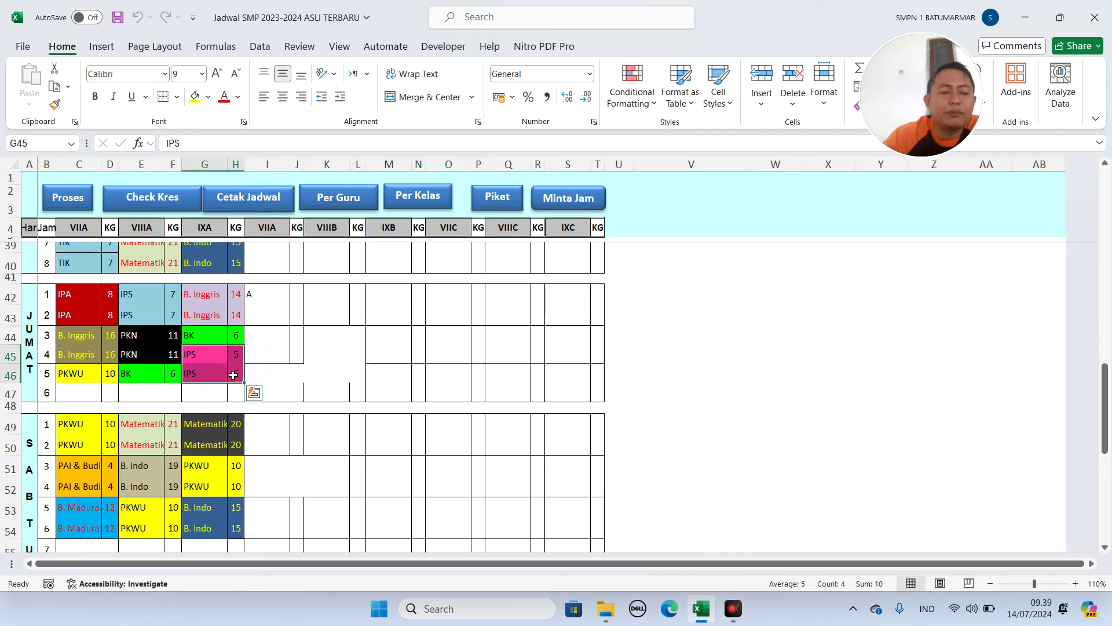
# - Open the MINTA JAM sheet from the home page, check Friday period 6 for teacher number 5, and return home
pyautogui.scroll(3, 324, 348)
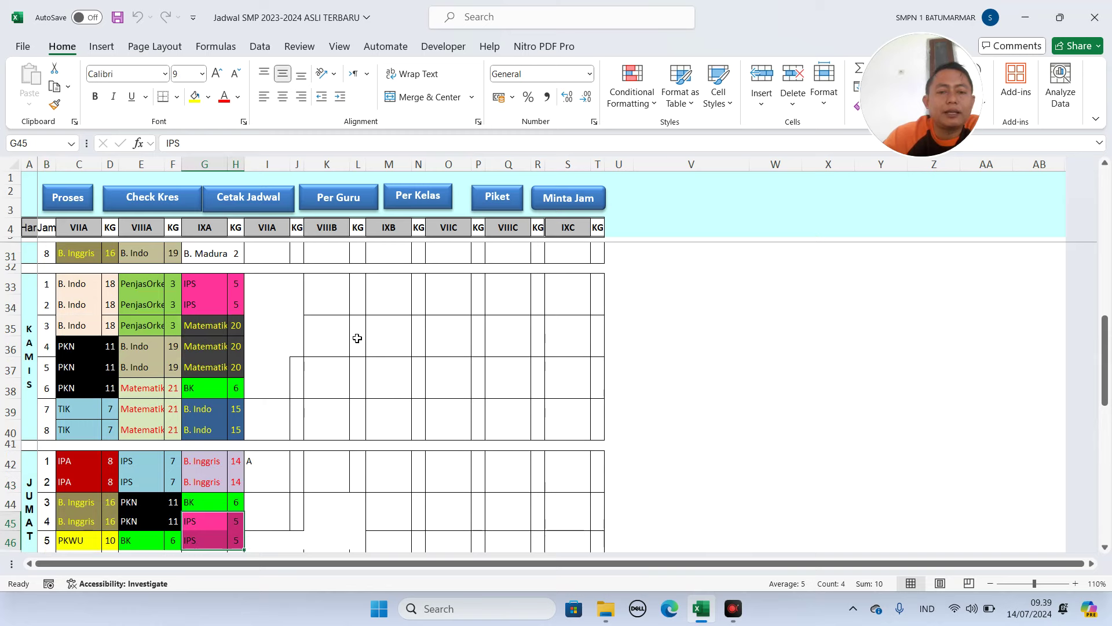
pyautogui.scroll(9, 711, 364)
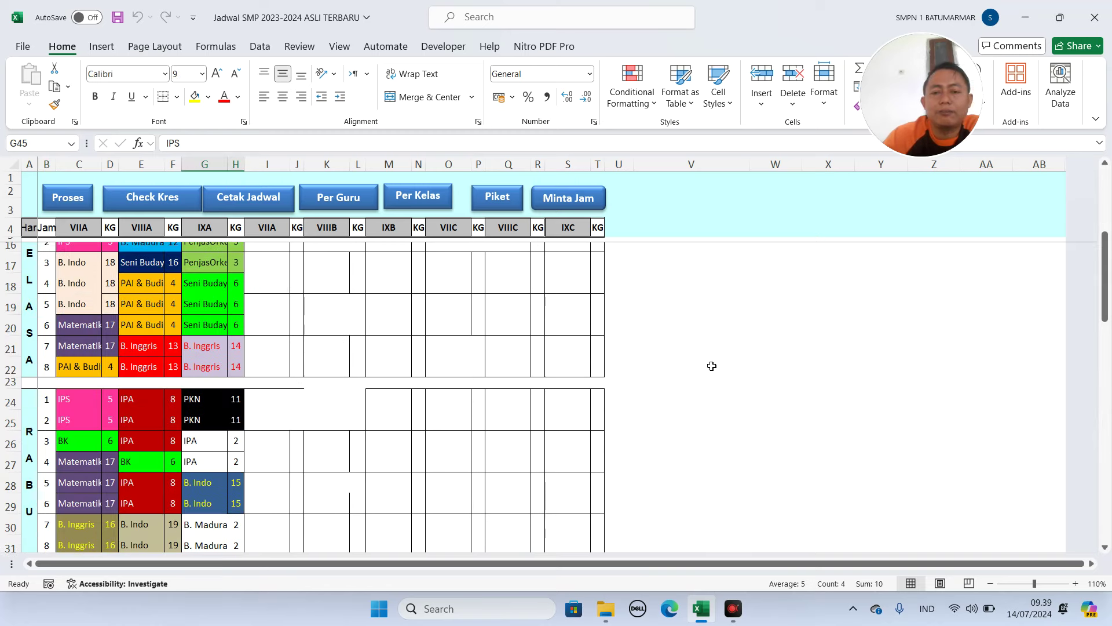
pyautogui.click(652, 290)
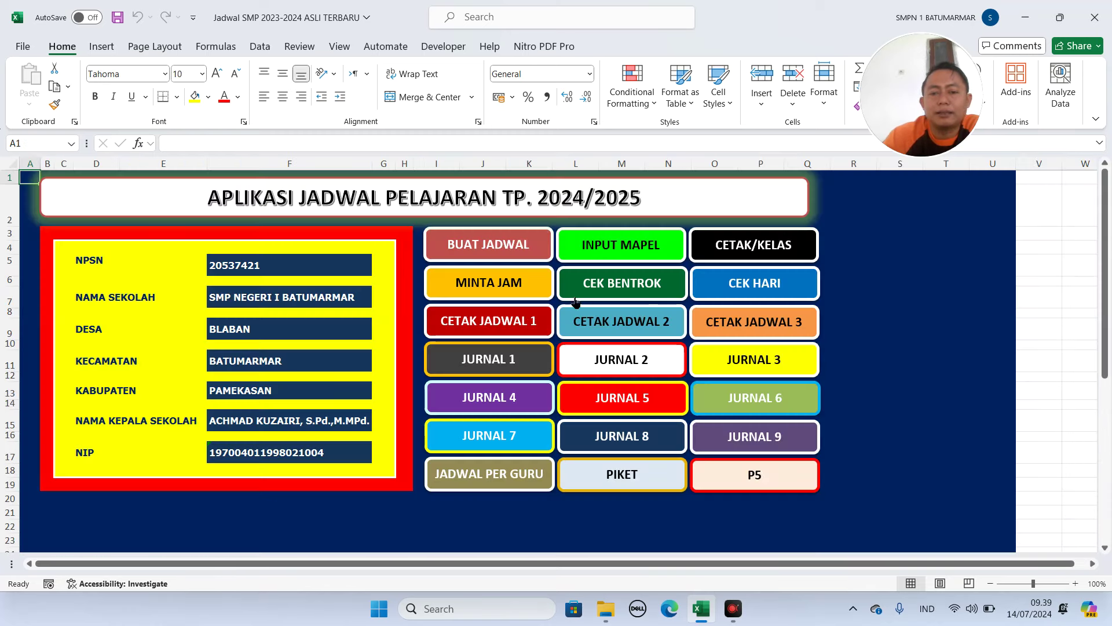
pyautogui.click(496, 291)
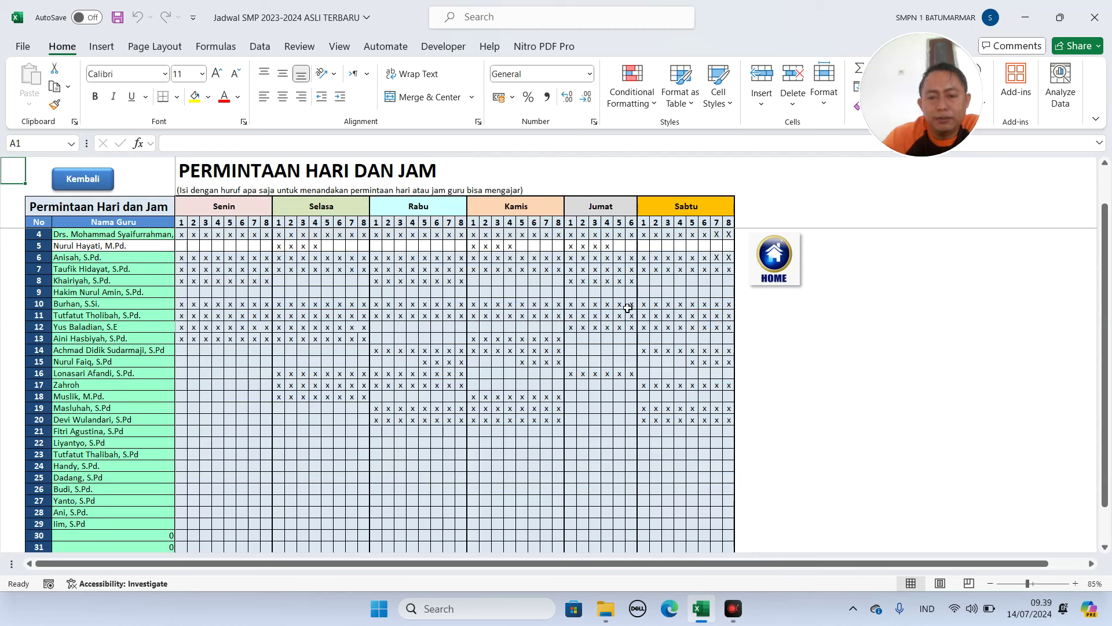
pyautogui.click(629, 246)
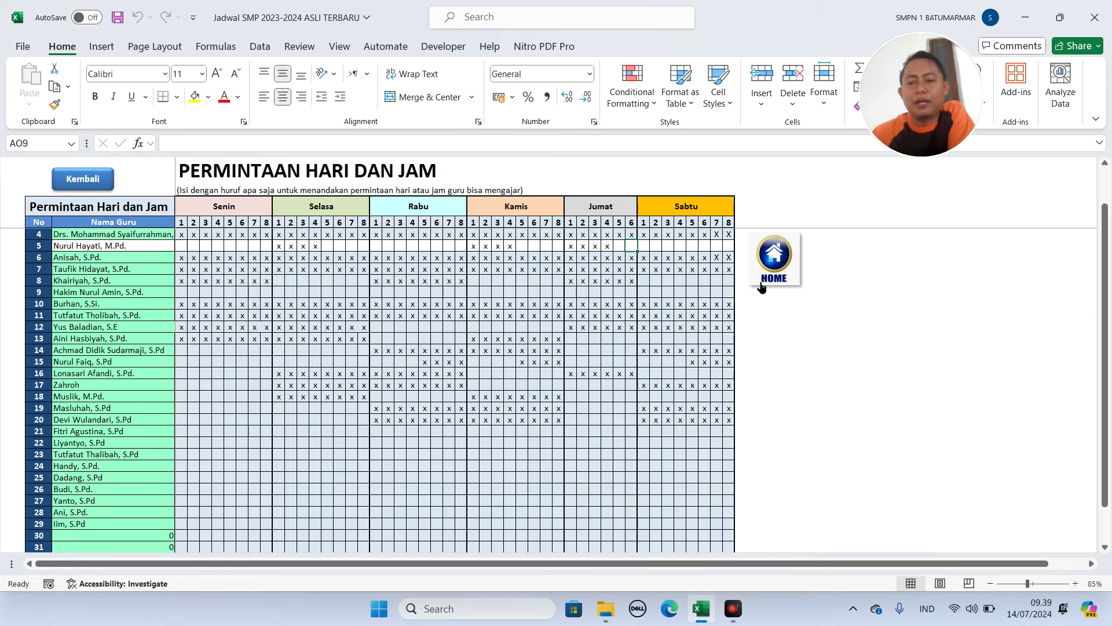
pyautogui.click(768, 265)
# - Reopen the BUAT JADWAL timetable and compare class IXA's Friday periods 4, 5 and 6
pyautogui.click(507, 250)
pyautogui.scroll(-2, 288, 435)
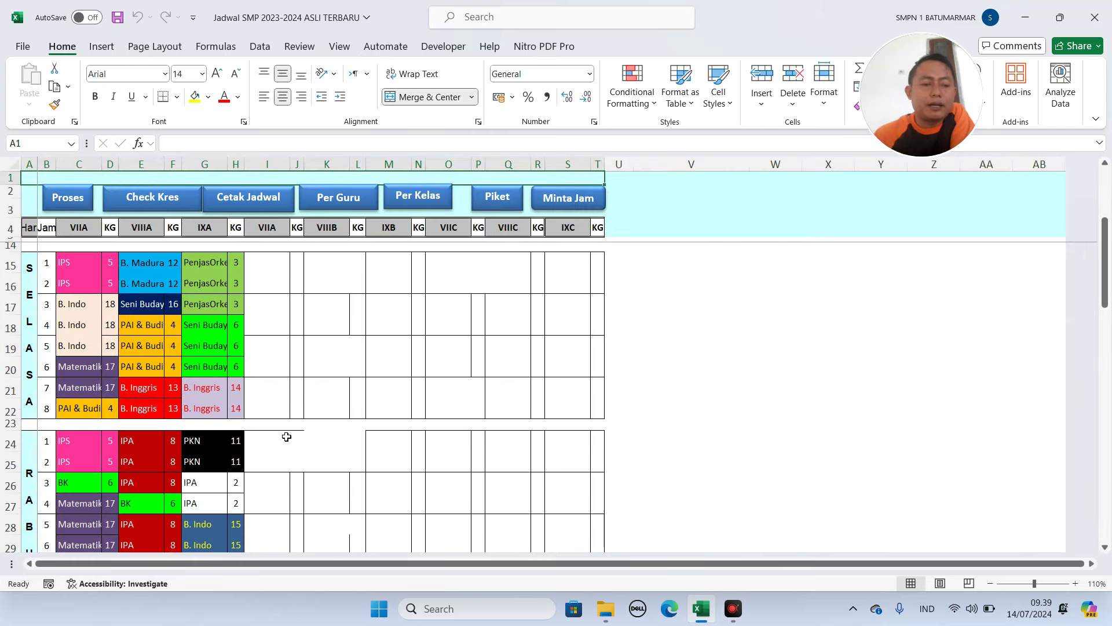
pyautogui.scroll(-1, 124, 469)
pyautogui.scroll(-6, 124, 469)
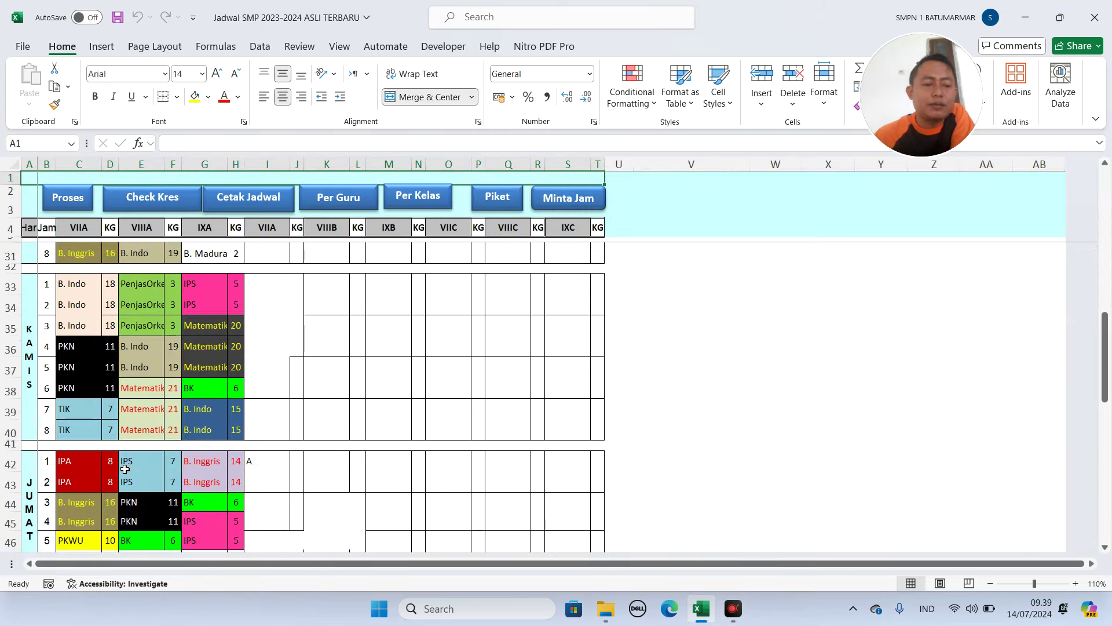
pyautogui.click(225, 440)
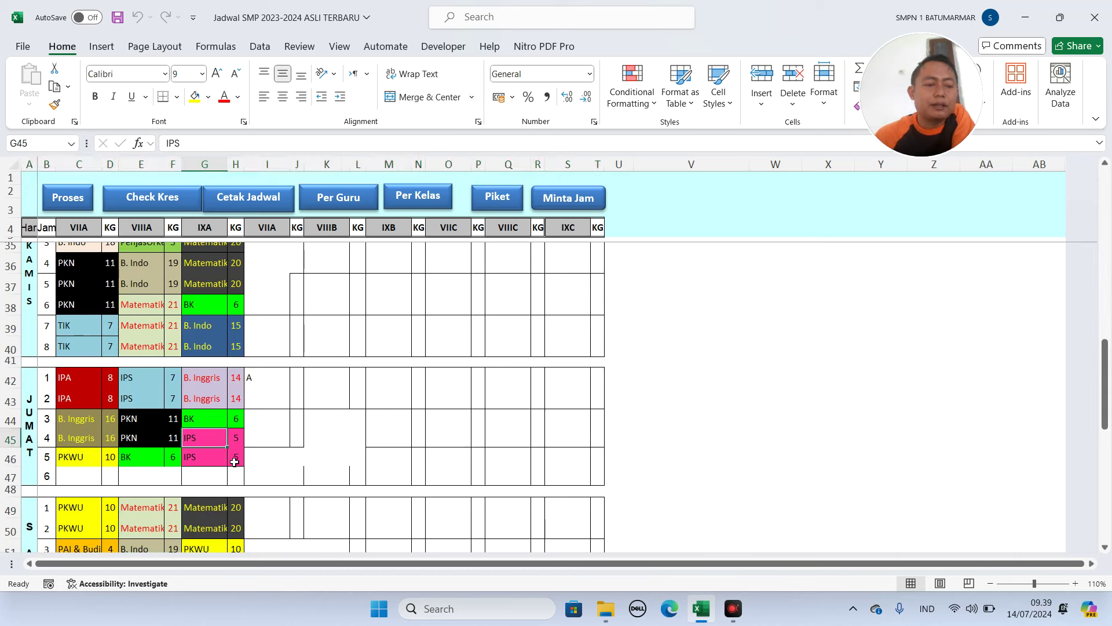
pyautogui.click(210, 459)
pyautogui.click(210, 472)
pyautogui.click(210, 459)
pyautogui.click(211, 472)
# - Move class IXA's Friday period 5 IPS entry with teacher code 5 to the empty VIIIB cells at Thursday period 8
pyautogui.click(211, 457)
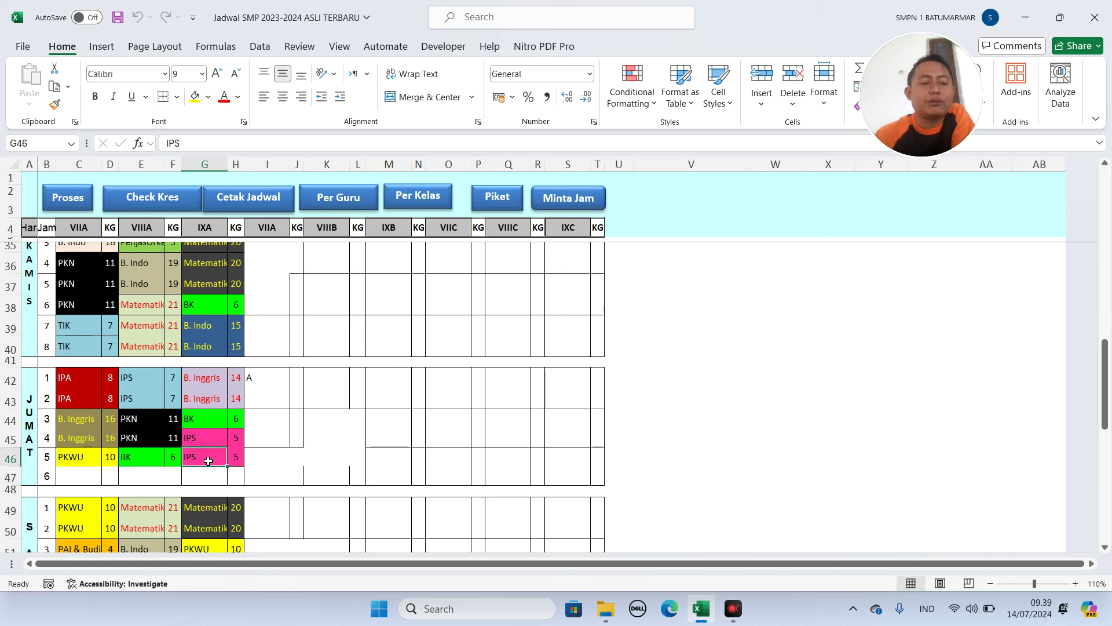
pyautogui.click(205, 438)
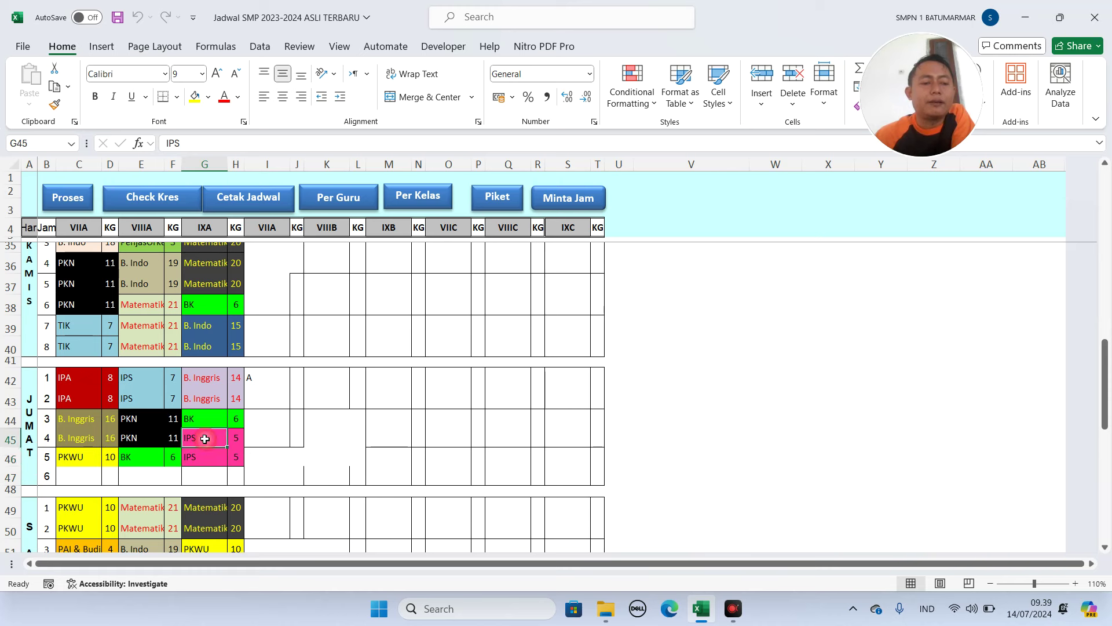
pyautogui.click(205, 458)
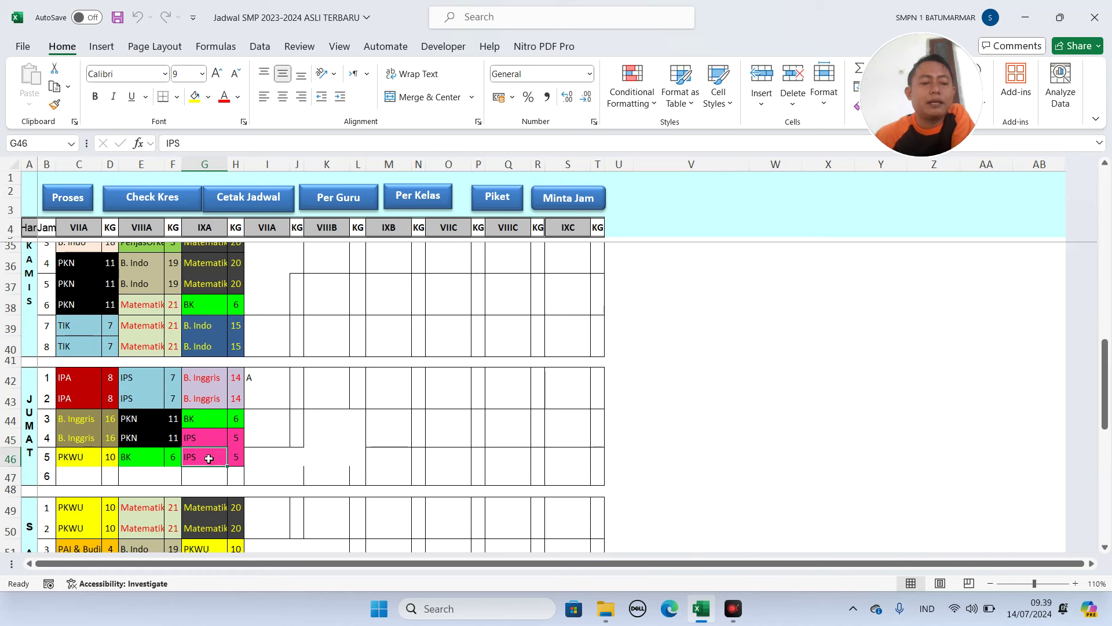
pyautogui.moveTo(221, 458); pyautogui.dragTo(355, 346)
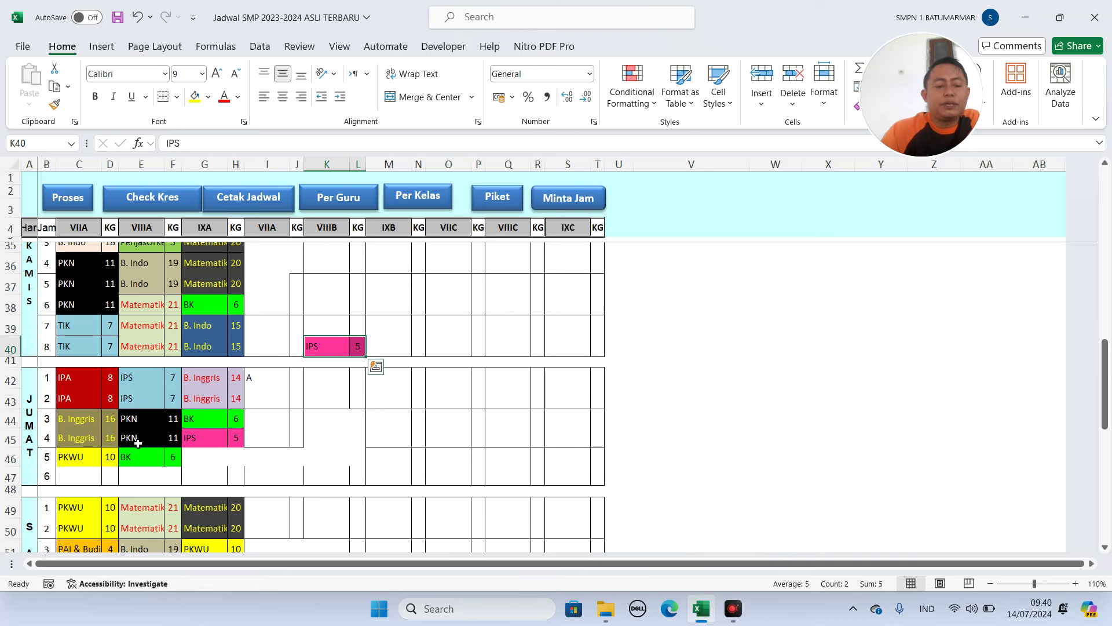
# - Open the MINTA JAM sheet via the home page, check teacher number 5's requested Tuesday and Thursday periods, and return home
pyautogui.scroll(2, 237, 383)
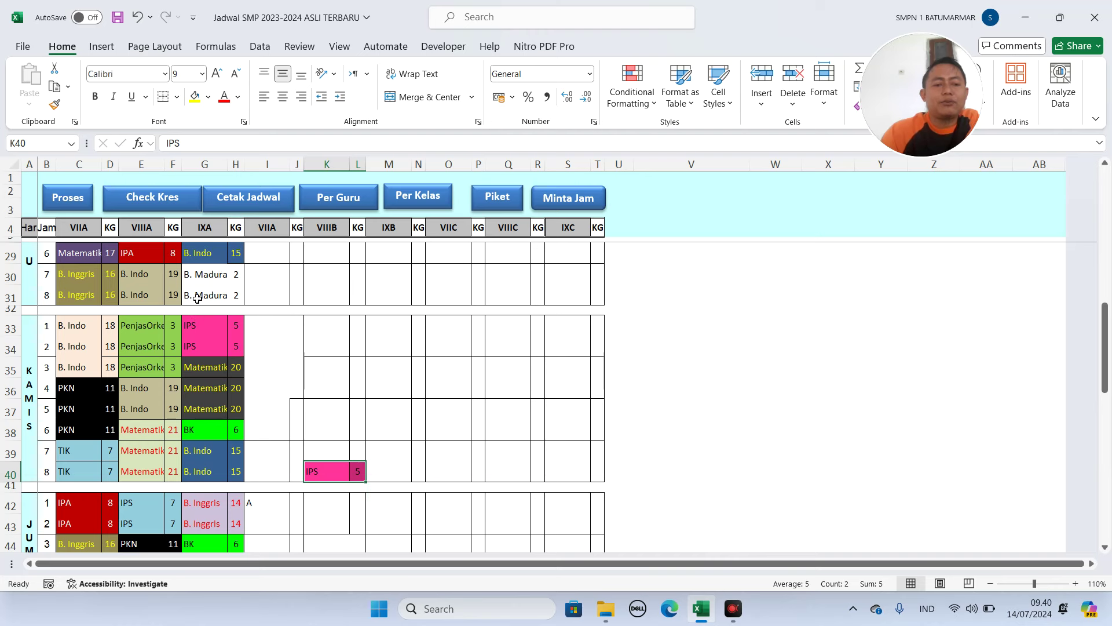
pyautogui.scroll(8, 551, 301)
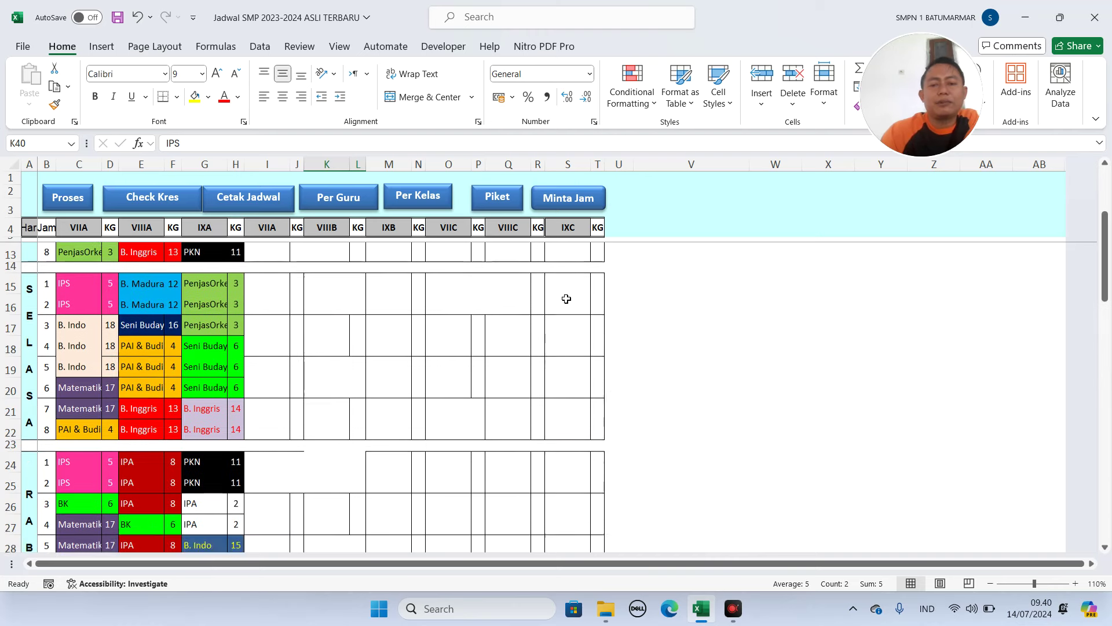
pyautogui.click(649, 296)
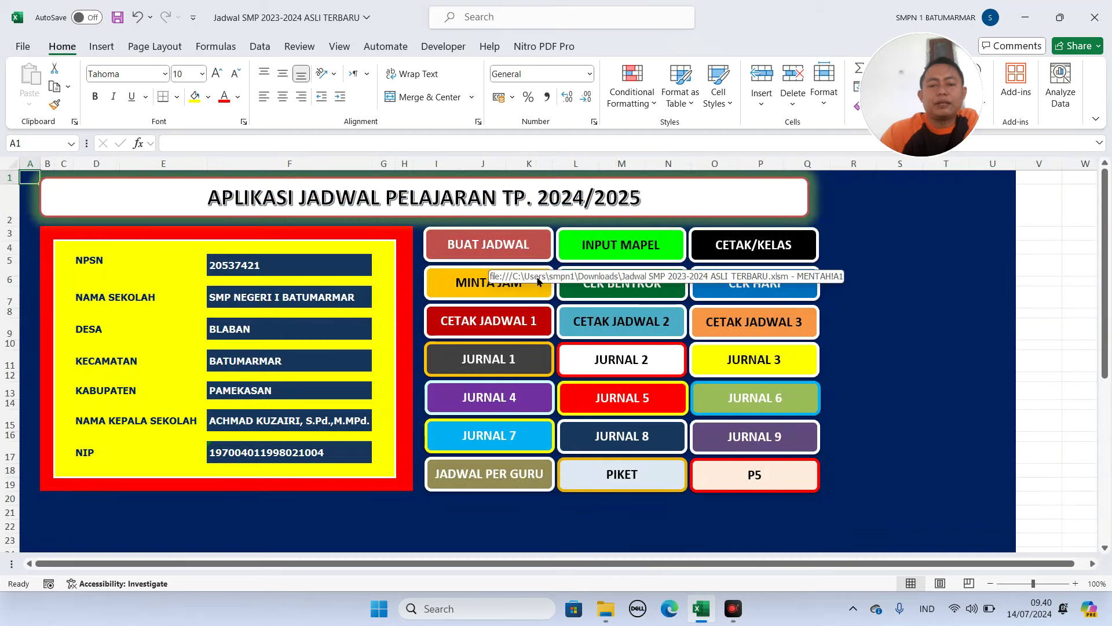
pyautogui.click(500, 294)
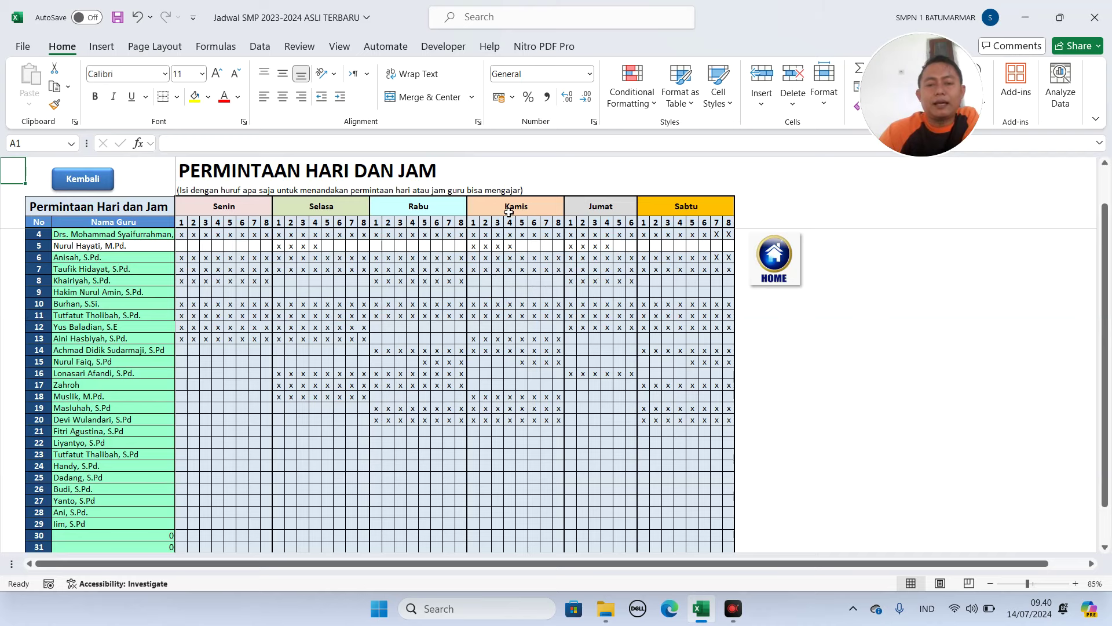
pyautogui.click(294, 244)
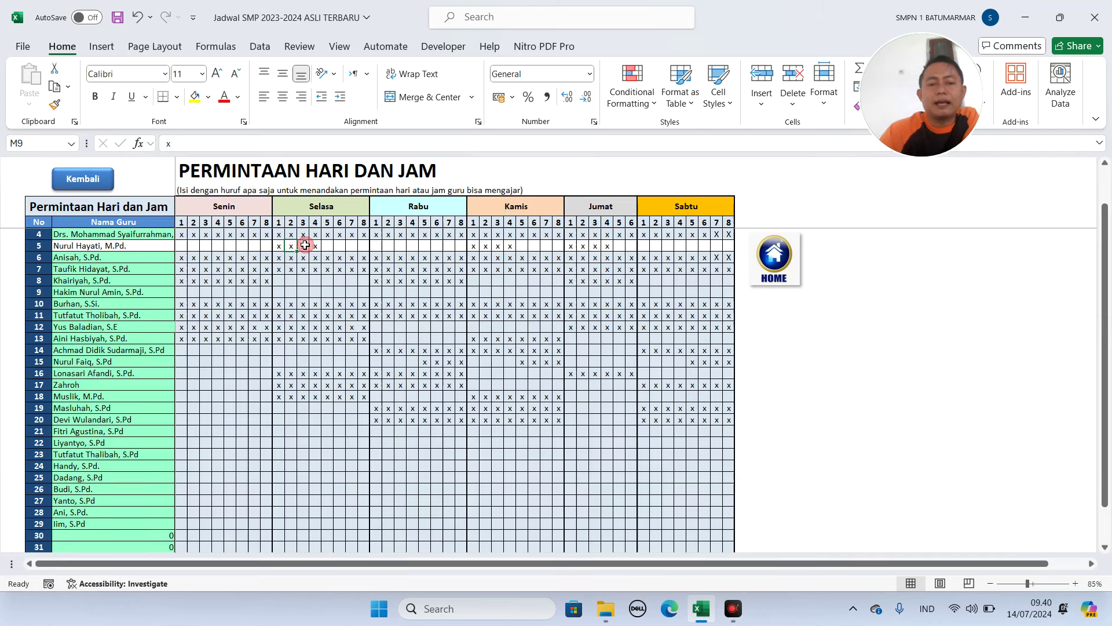
pyautogui.click(491, 242)
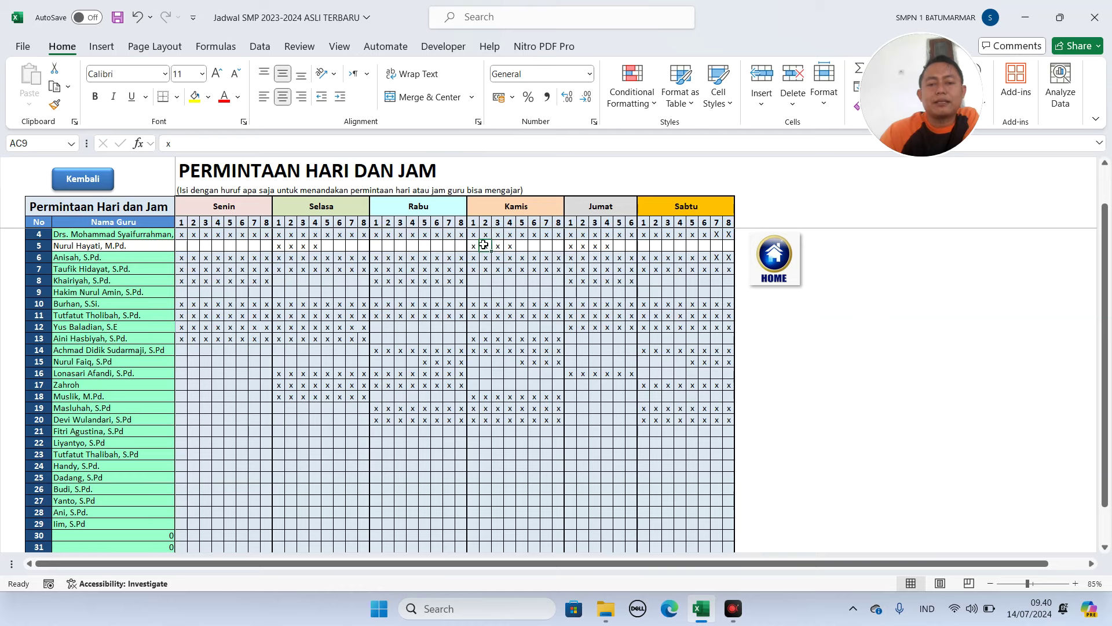
pyautogui.click(280, 247)
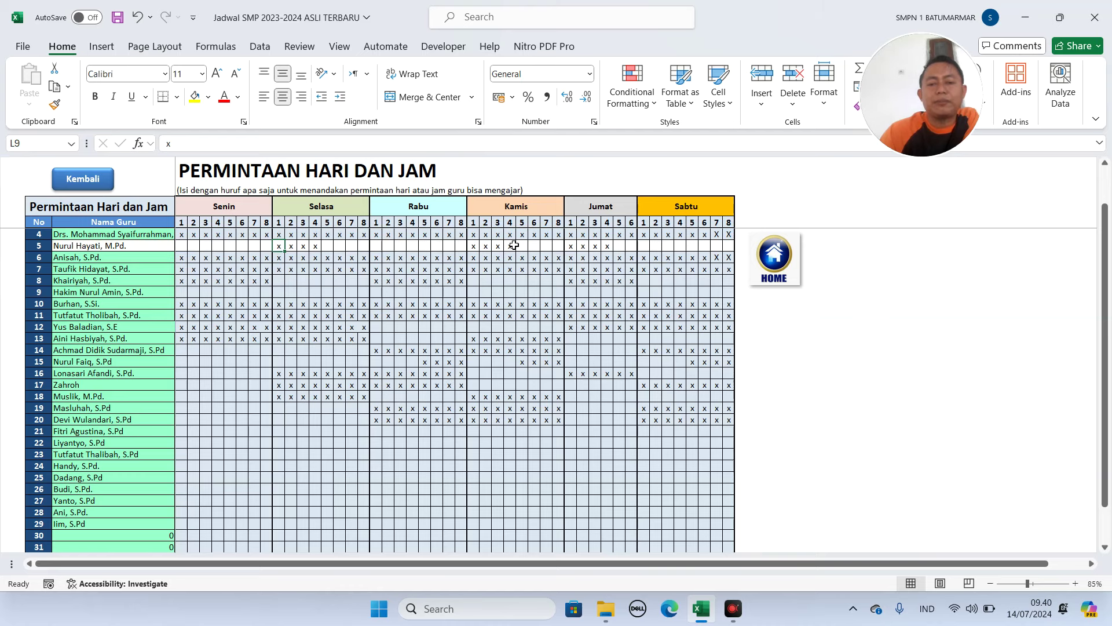
pyautogui.click(787, 257)
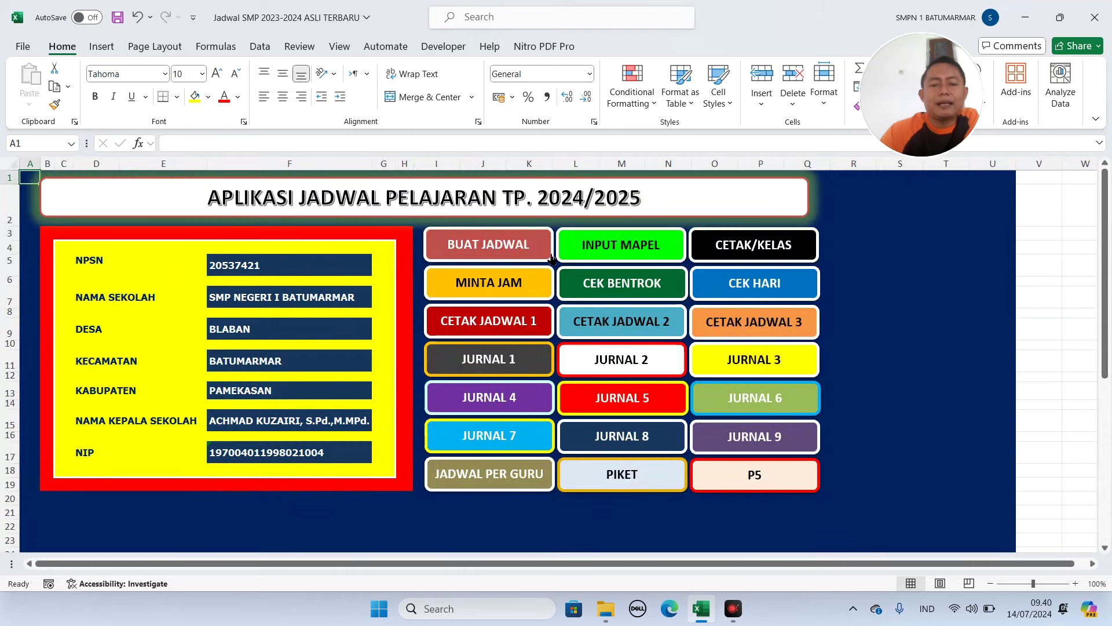
# - Open the BUAT JADWAL timetable and examine the teacher codes of class IXA for all eight Tuesday periods
pyautogui.click(523, 256)
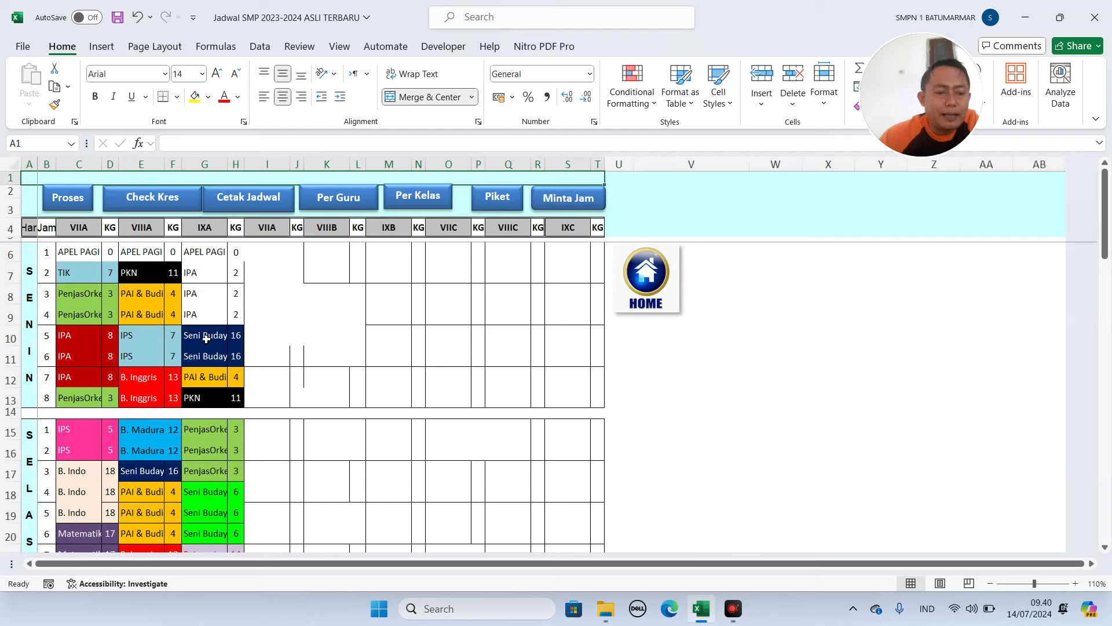
pyautogui.scroll(-2, 214, 330)
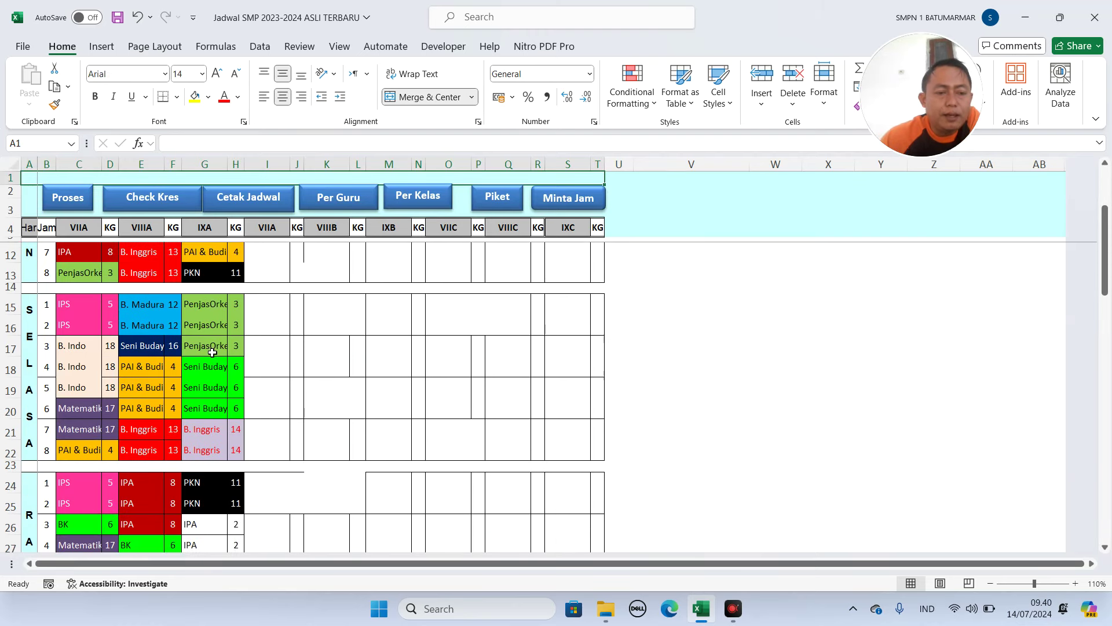
pyautogui.moveTo(234, 305); pyautogui.dragTo(238, 453)
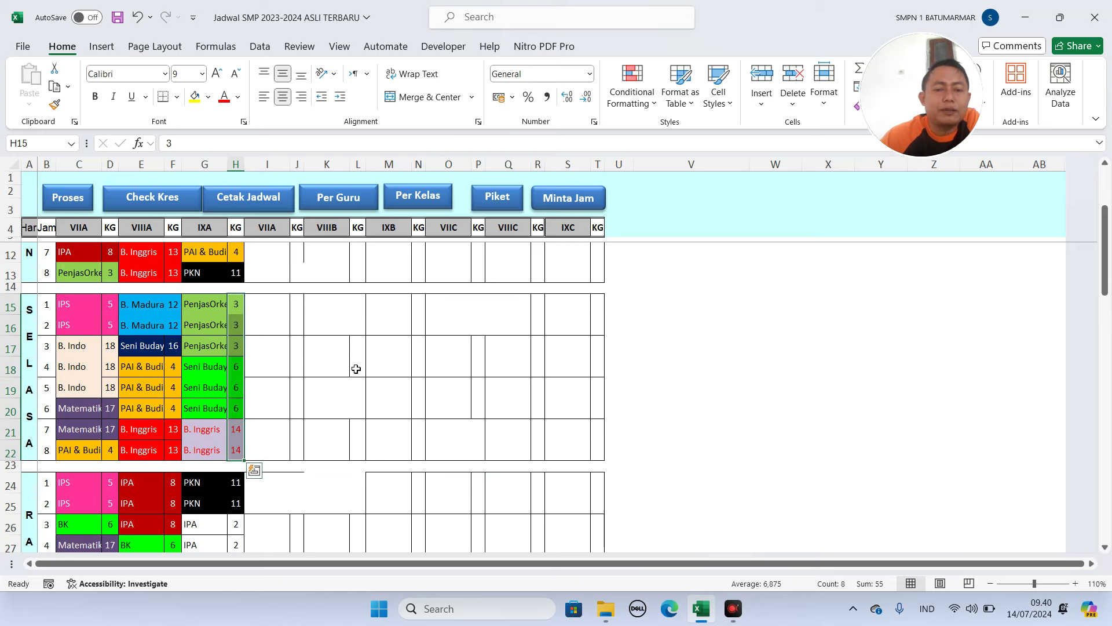
# - Look up teacher codes 4 and 6 in the INPUT MAPEL sheet's KODE GURU list and return to the home page
pyautogui.scroll(2, 355, 368)
pyautogui.click(655, 291)
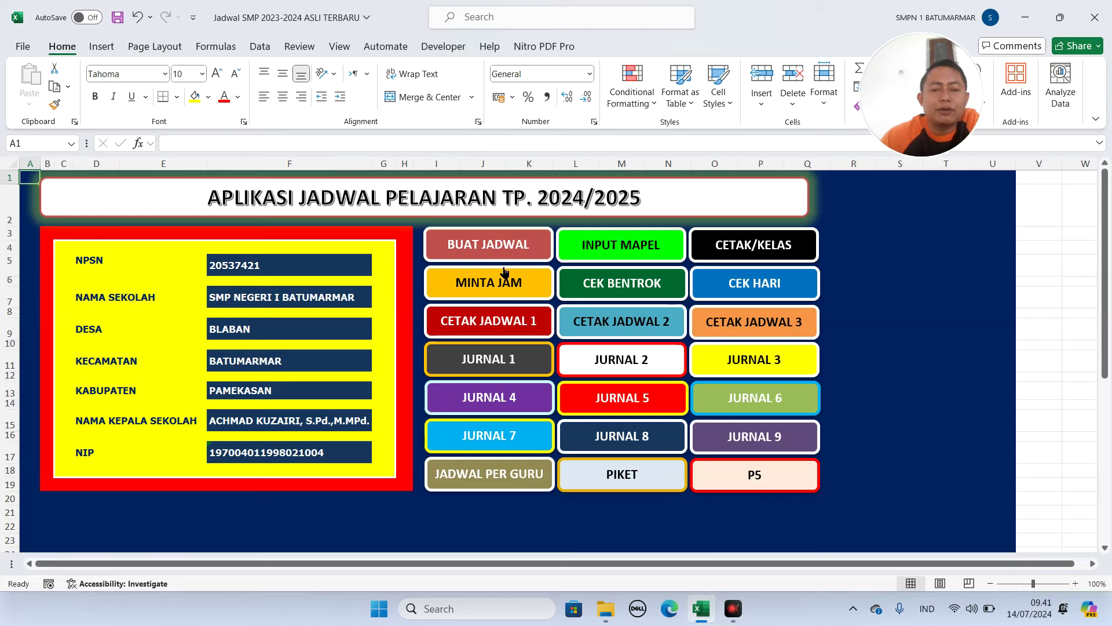
pyautogui.click(606, 249)
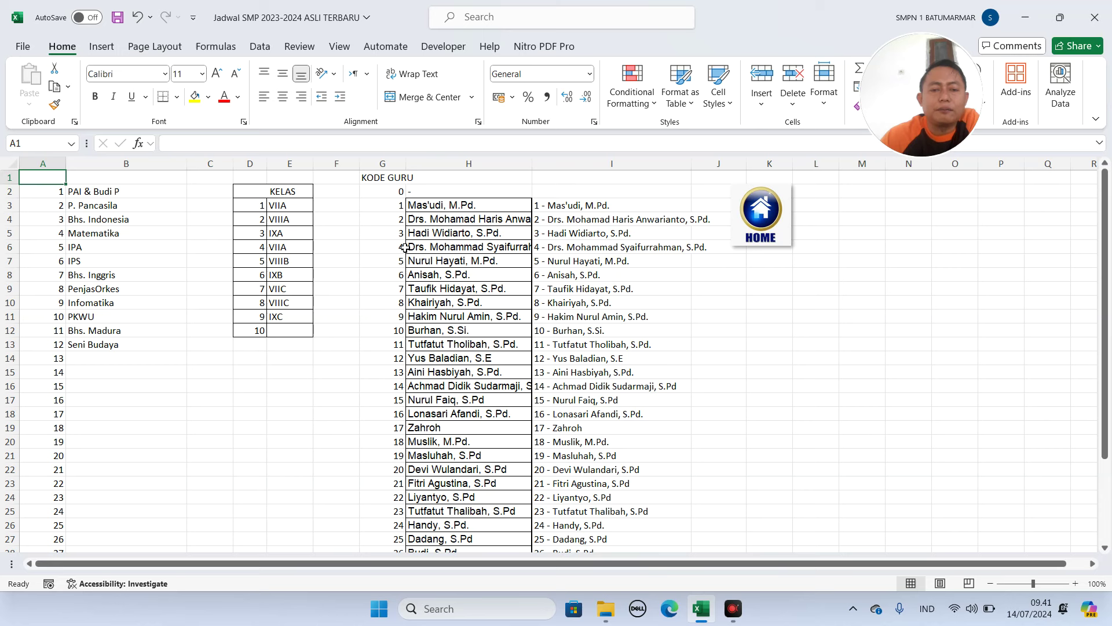
pyautogui.click(404, 247)
pyautogui.click(404, 275)
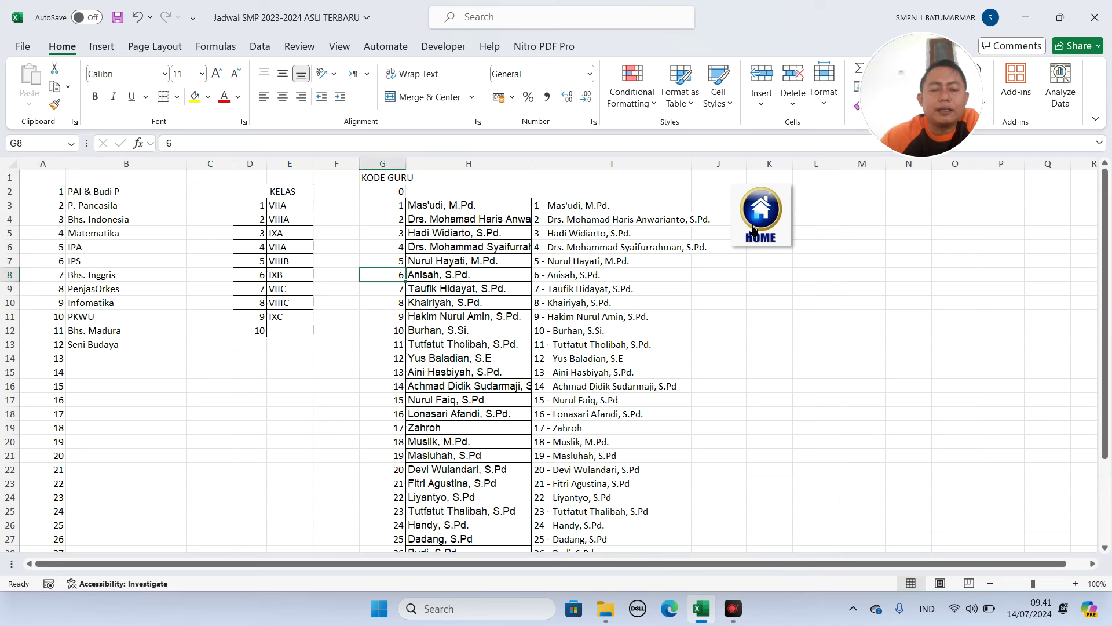
pyautogui.click(754, 230)
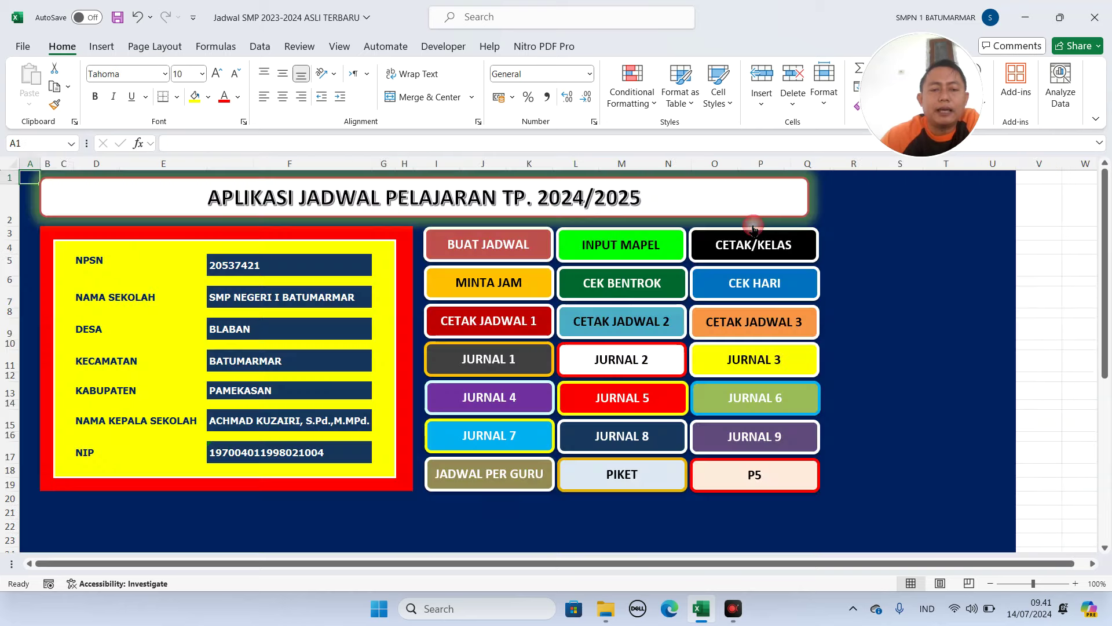
pyautogui.click(608, 248)
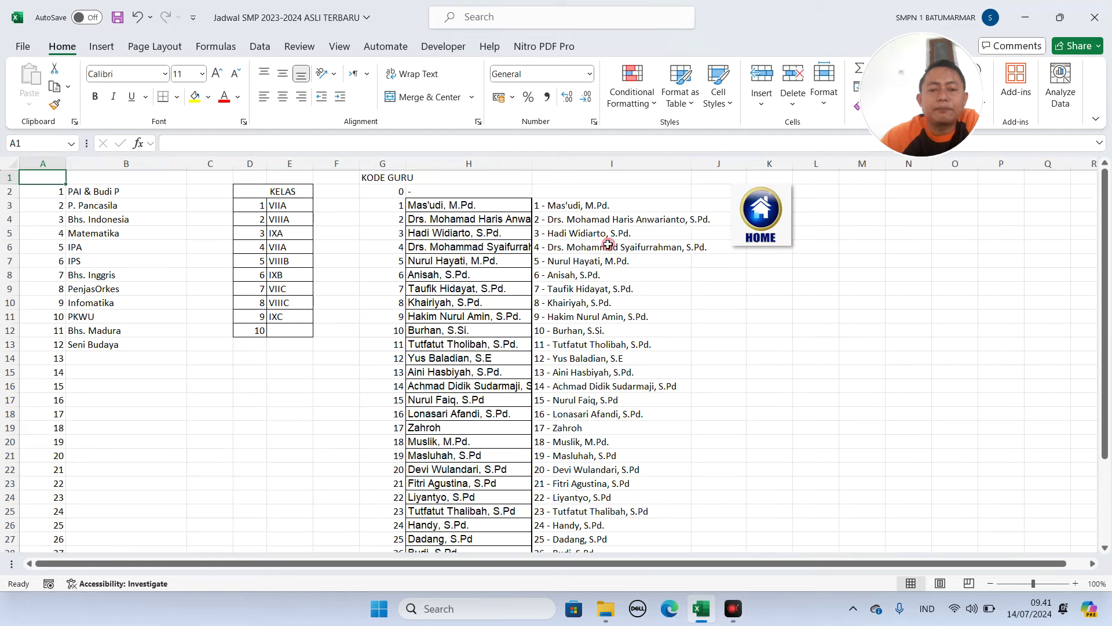
pyautogui.click(784, 216)
# - Open the MINTA JAM sheet, examine the requested days and periods of teachers 4, 5 and 6, and return home
pyautogui.click(525, 280)
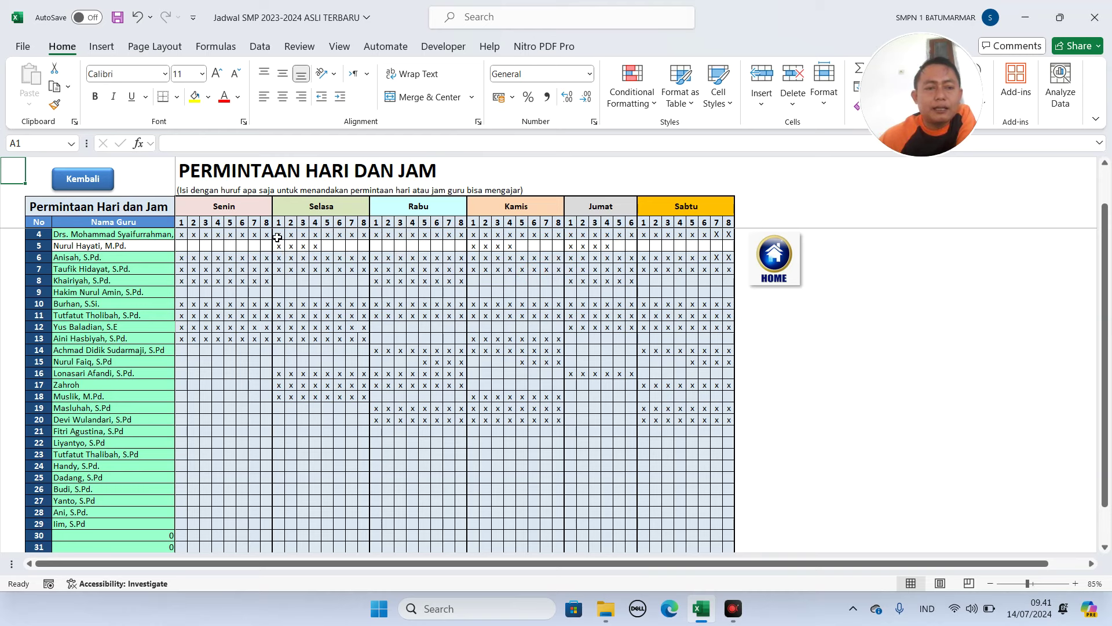
pyautogui.scroll(1, 290, 238)
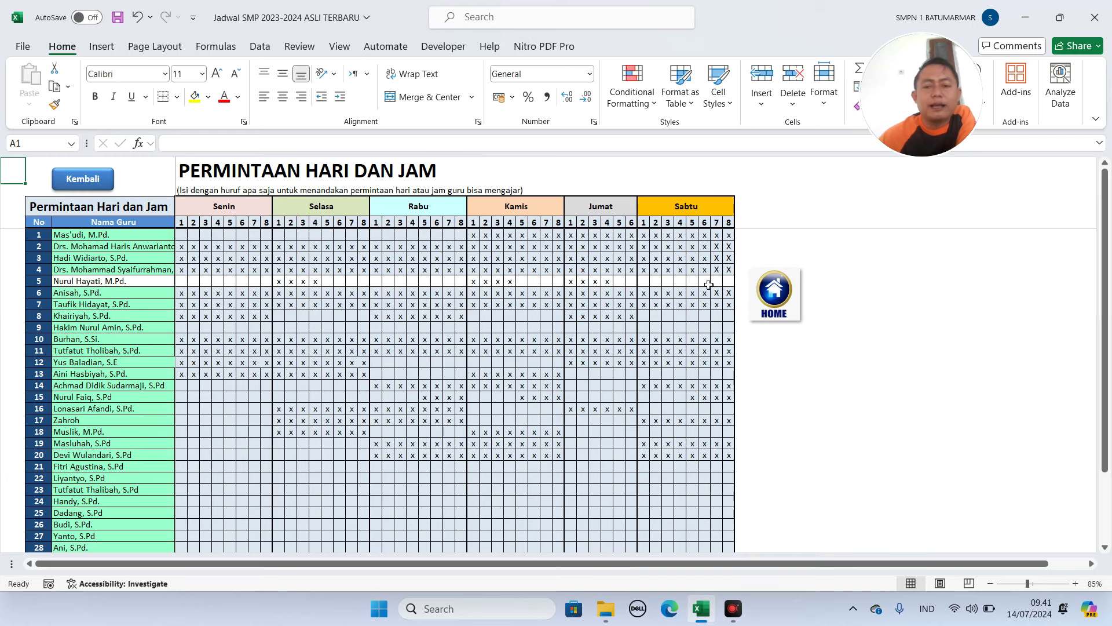
pyautogui.click(791, 291)
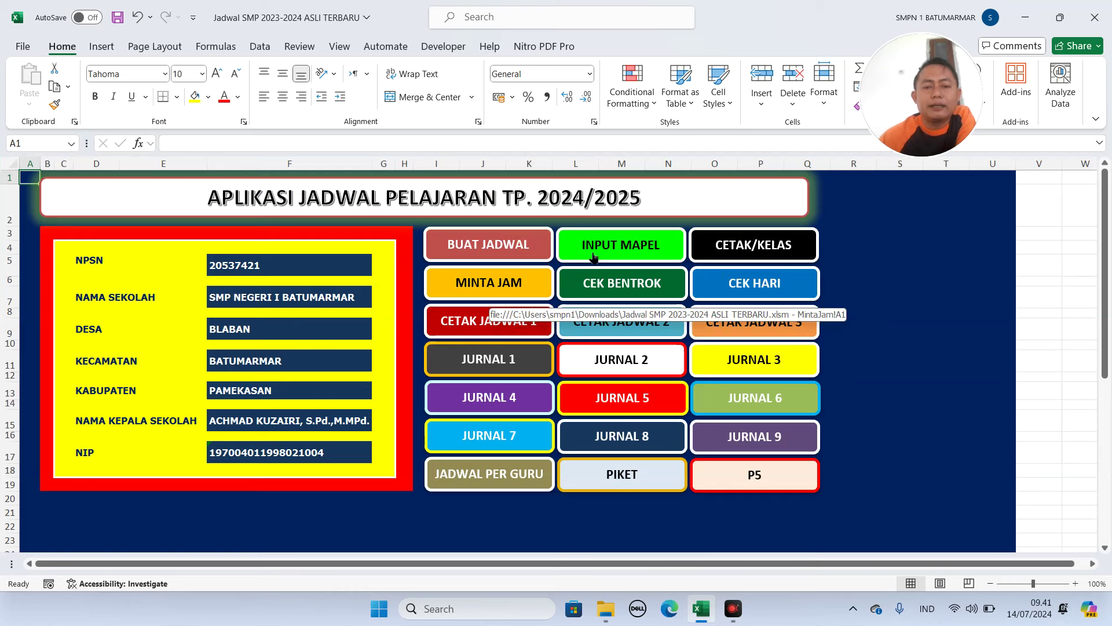
# - Reopen the BUAT JADWAL timetable and move the VIIIB IPS entry with teacher code 5 to Thursday period 4
pyautogui.click(526, 249)
pyautogui.scroll(-6, 299, 423)
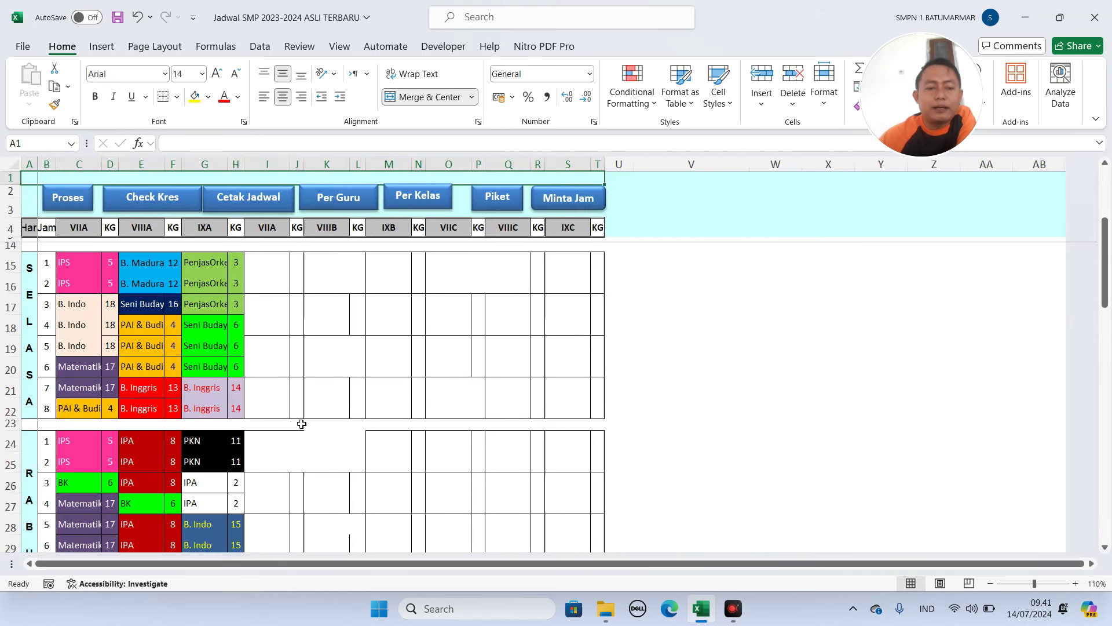
pyautogui.scroll(-3, 296, 454)
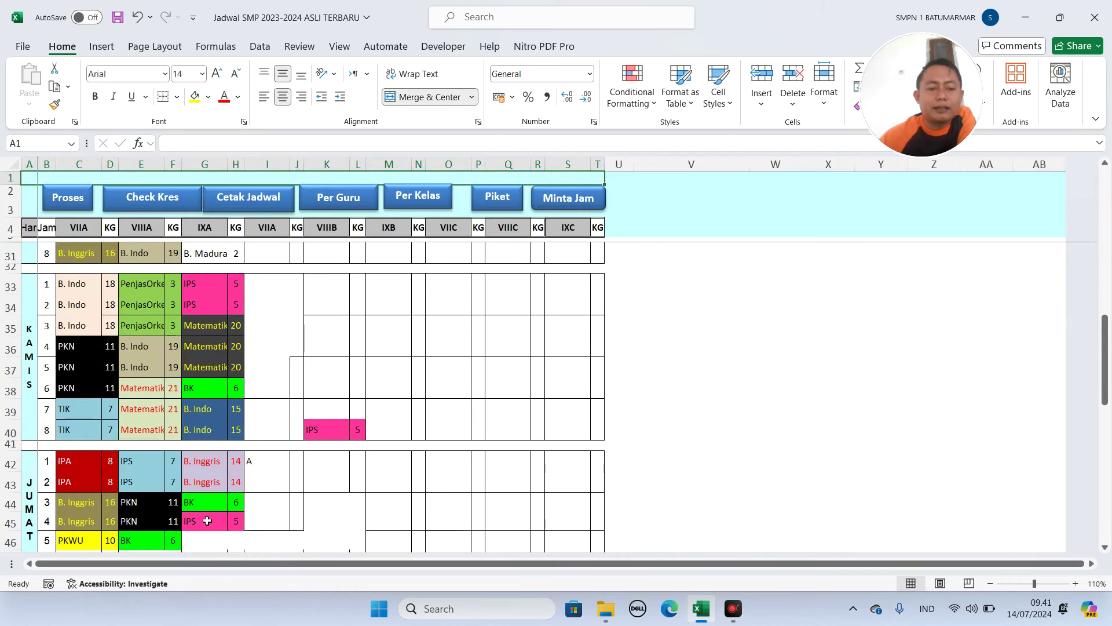
pyautogui.scroll(-1, 213, 516)
pyautogui.moveTo(316, 385); pyautogui.dragTo(359, 389)
pyautogui.hotkey('ctrl', 'c')
pyautogui.scroll(1, 354, 399)
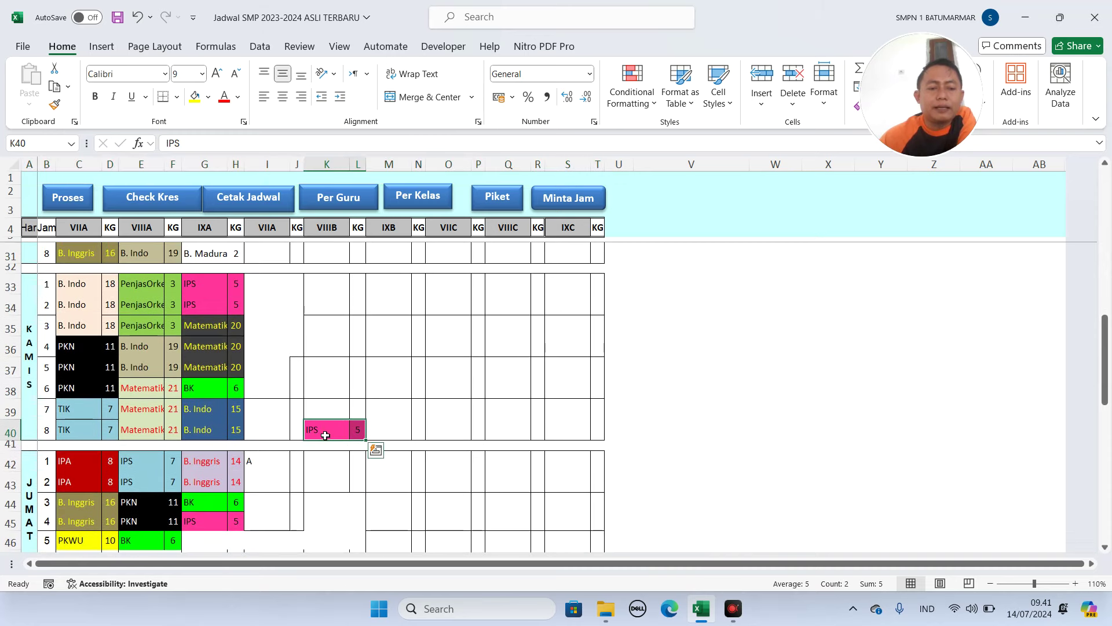
pyautogui.moveTo(325, 422); pyautogui.dragTo(349, 351)
# - Check teacher number 5's requested Thursday periods in the MINTA JAM sheet and return to the home page
pyautogui.scroll(8, 533, 278)
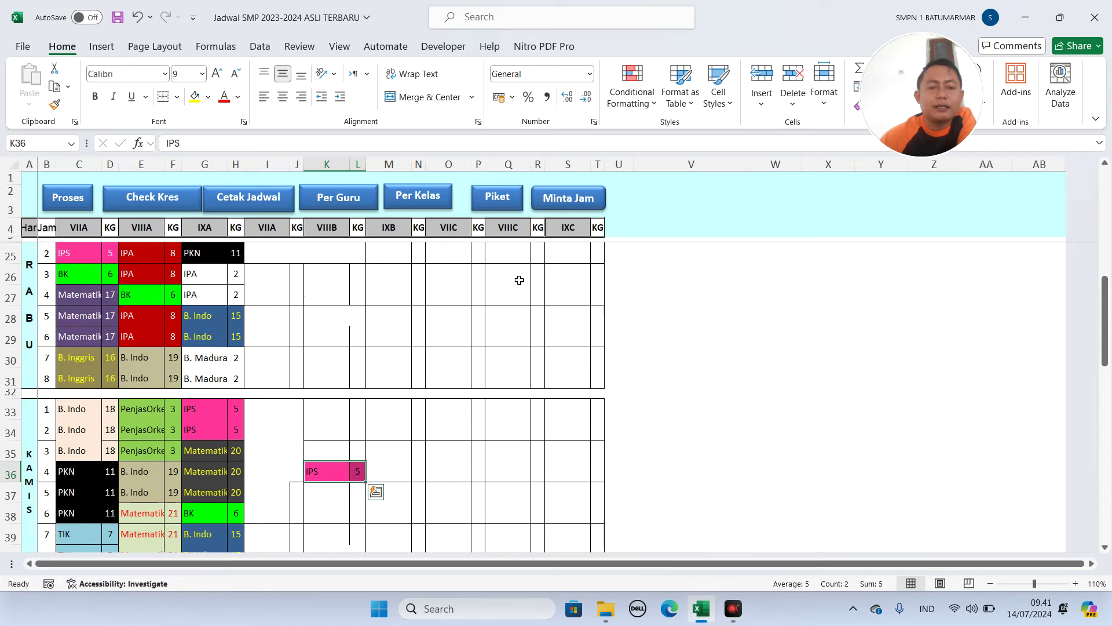
pyautogui.click(629, 299)
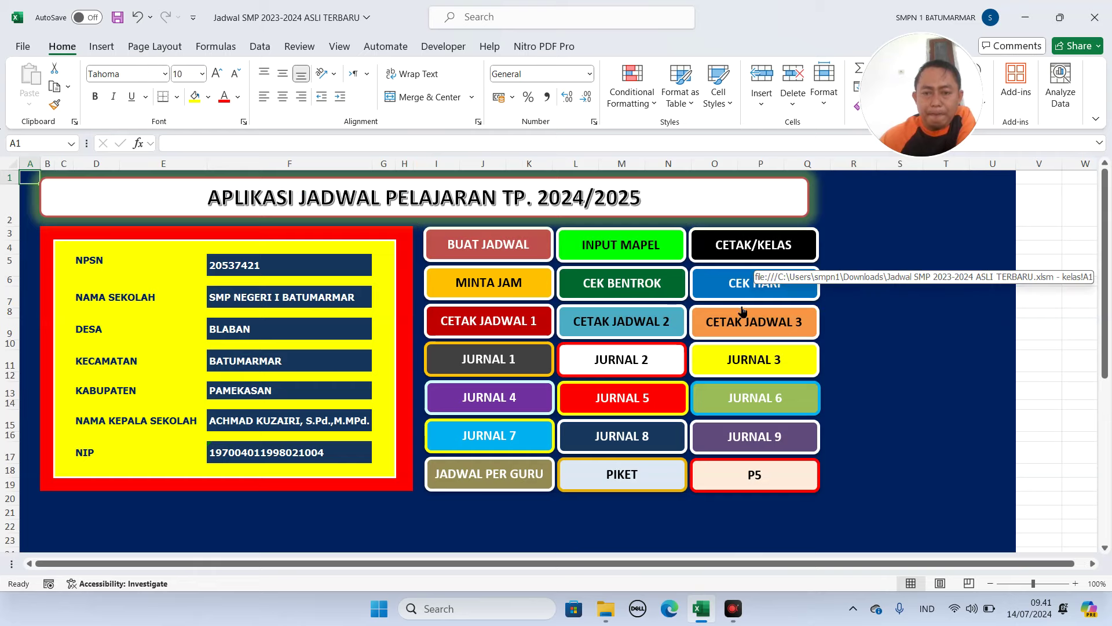
pyautogui.click(507, 288)
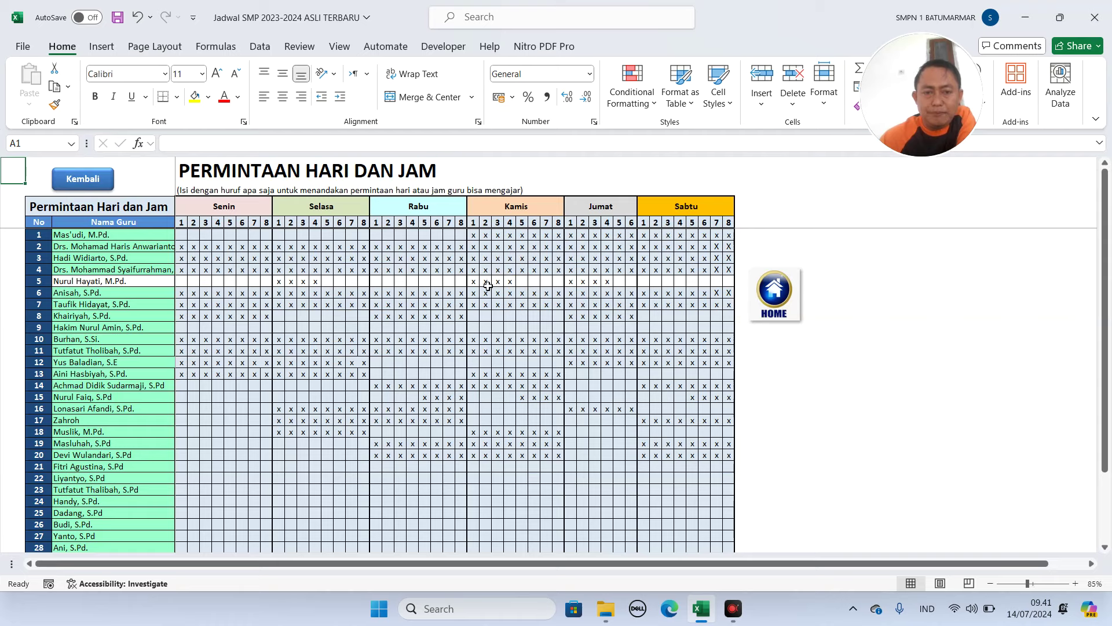
pyautogui.click(765, 301)
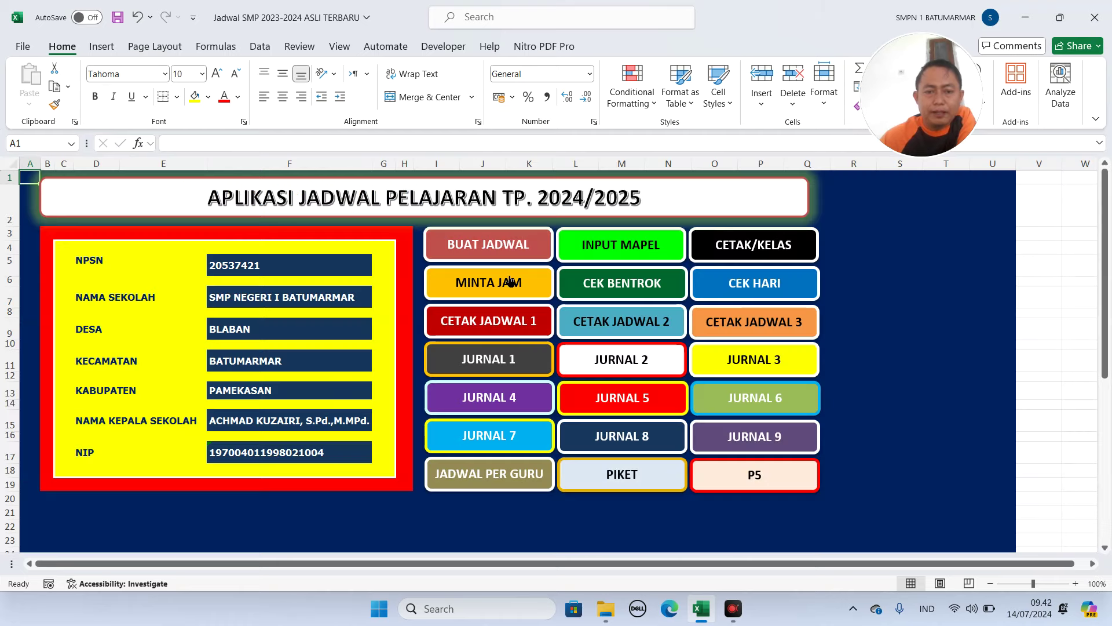
# - Reopen the BUAT JADWAL timetable and move the VIIIB IPS entry with teacher code 5 to Tuesday period 4
pyautogui.click(511, 258)
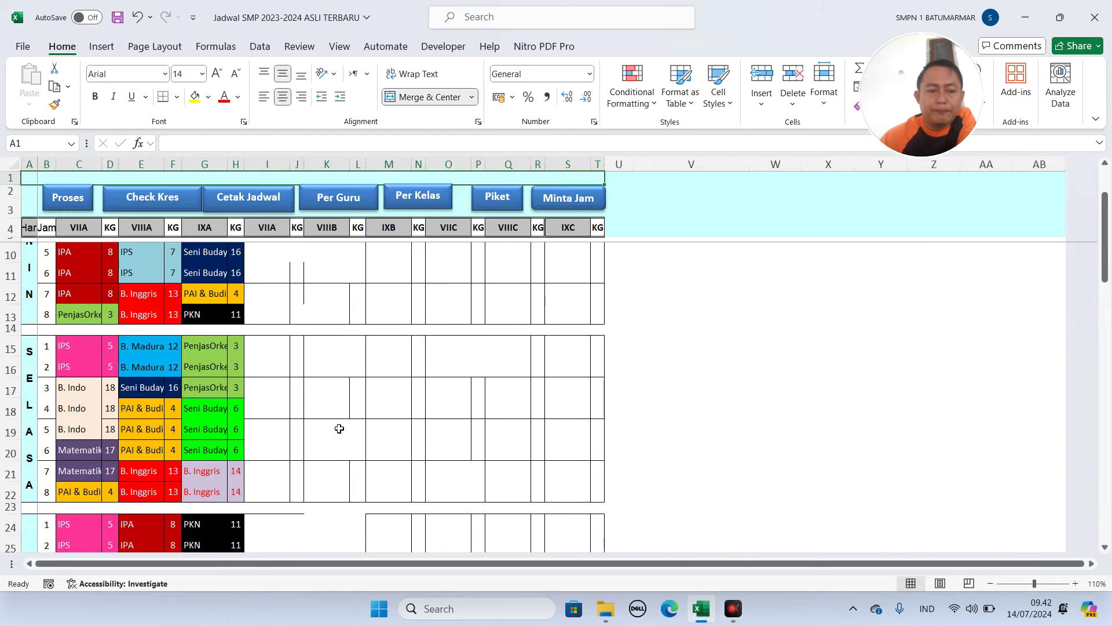
pyautogui.scroll(-3, 191, 415)
pyautogui.scroll(-3, 191, 415)
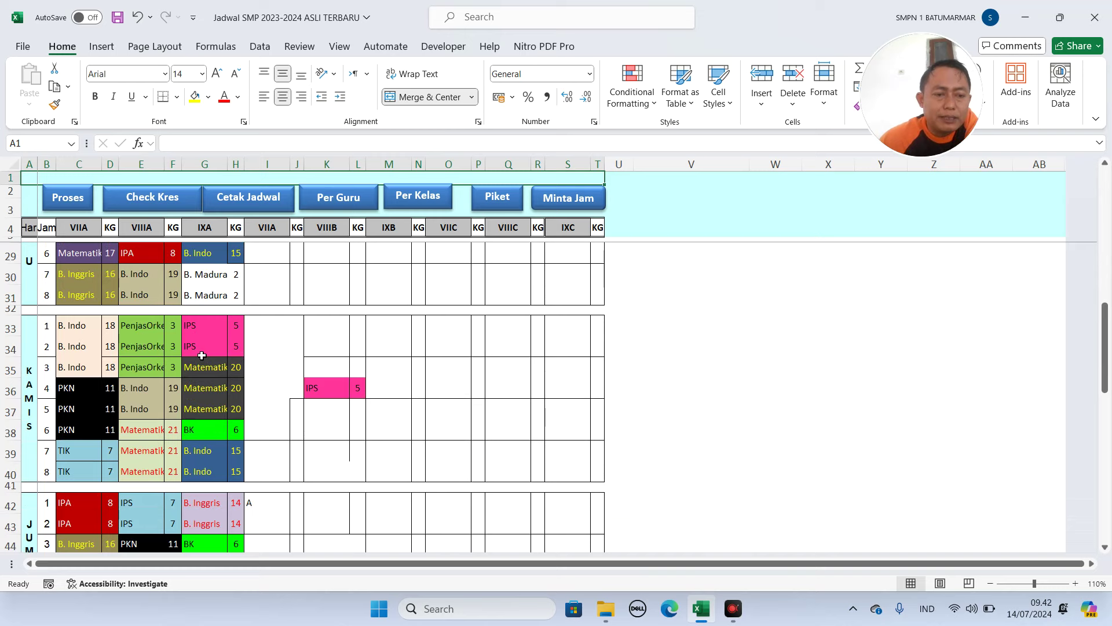
pyautogui.moveTo(203, 354); pyautogui.dragTo(235, 323)
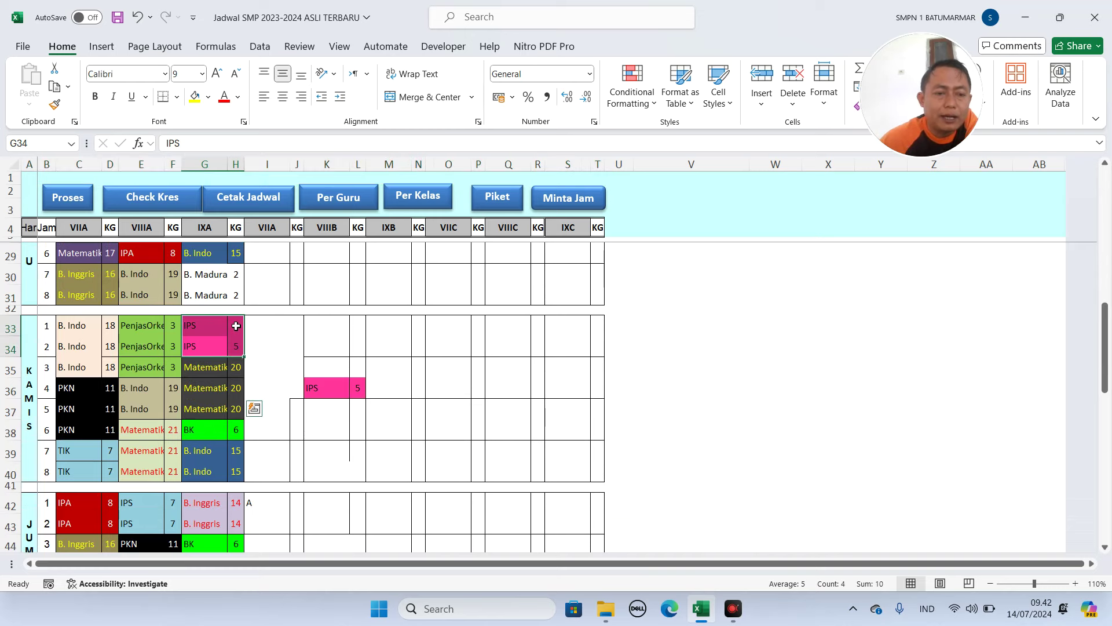
pyautogui.scroll(2, 236, 326)
pyautogui.scroll(2, 235, 325)
pyautogui.scroll(-1, 278, 435)
pyautogui.moveTo(322, 512); pyautogui.dragTo(360, 287)
pyautogui.hotkey('ctrl', 'v')
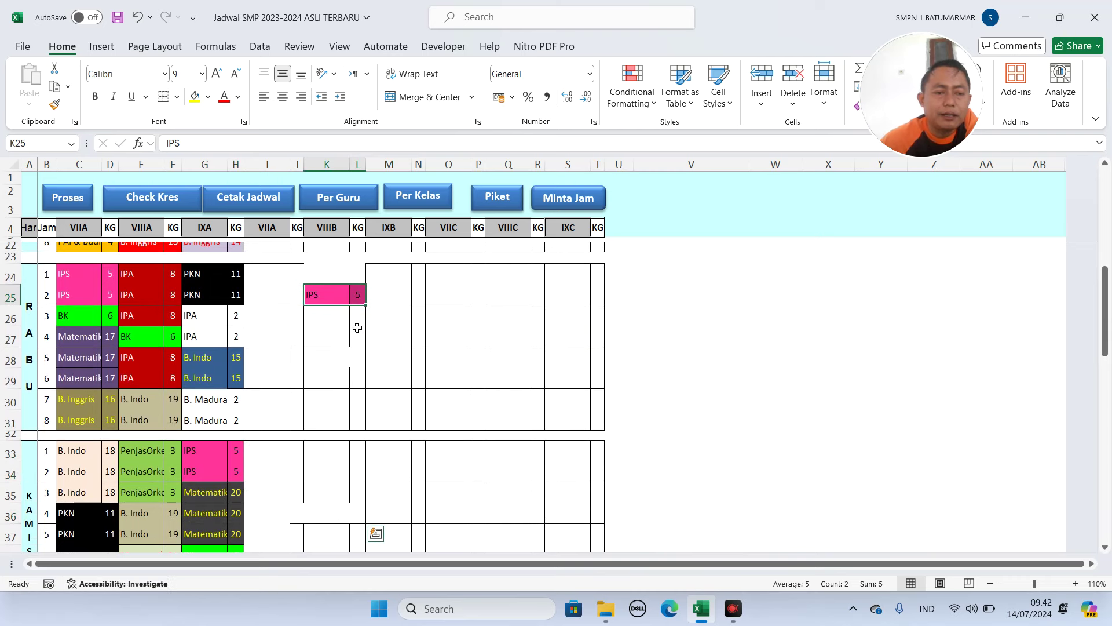
pyautogui.scroll(3, 357, 327)
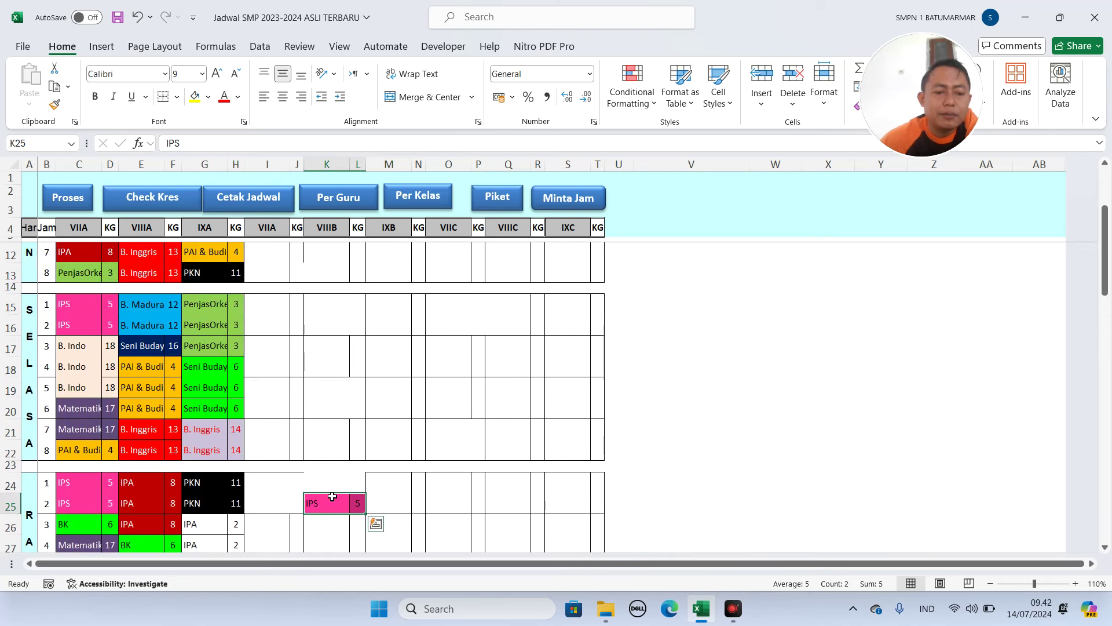
pyautogui.moveTo(332, 496); pyautogui.dragTo(336, 375)
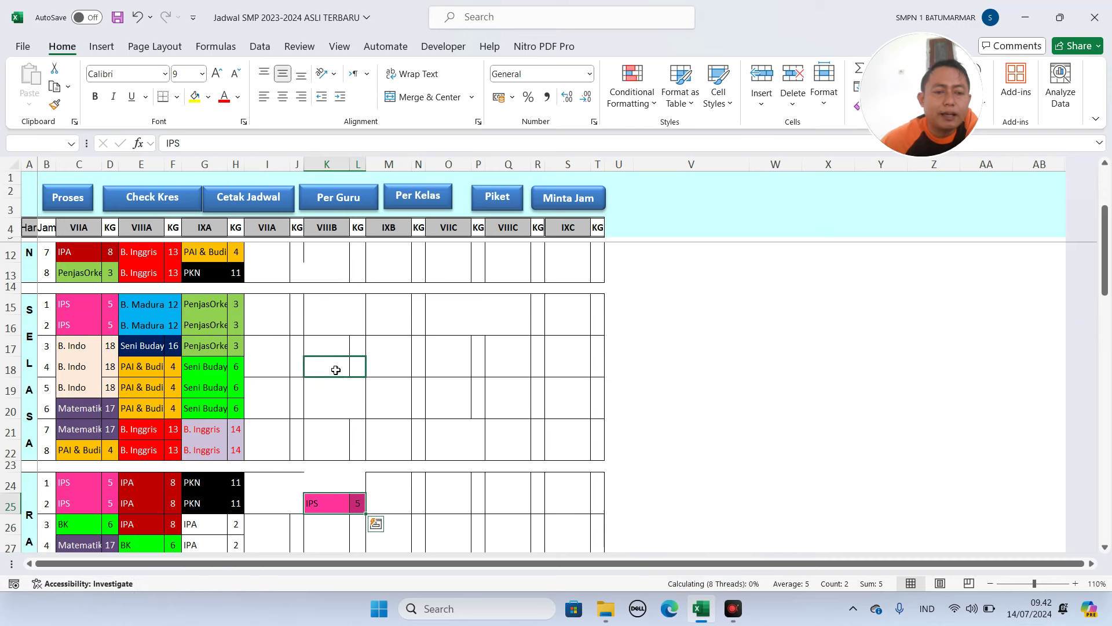
# - Examine class IXA's Tuesday period 4 lesson and the teacher codes at periods 4 and 8
pyautogui.click(213, 367)
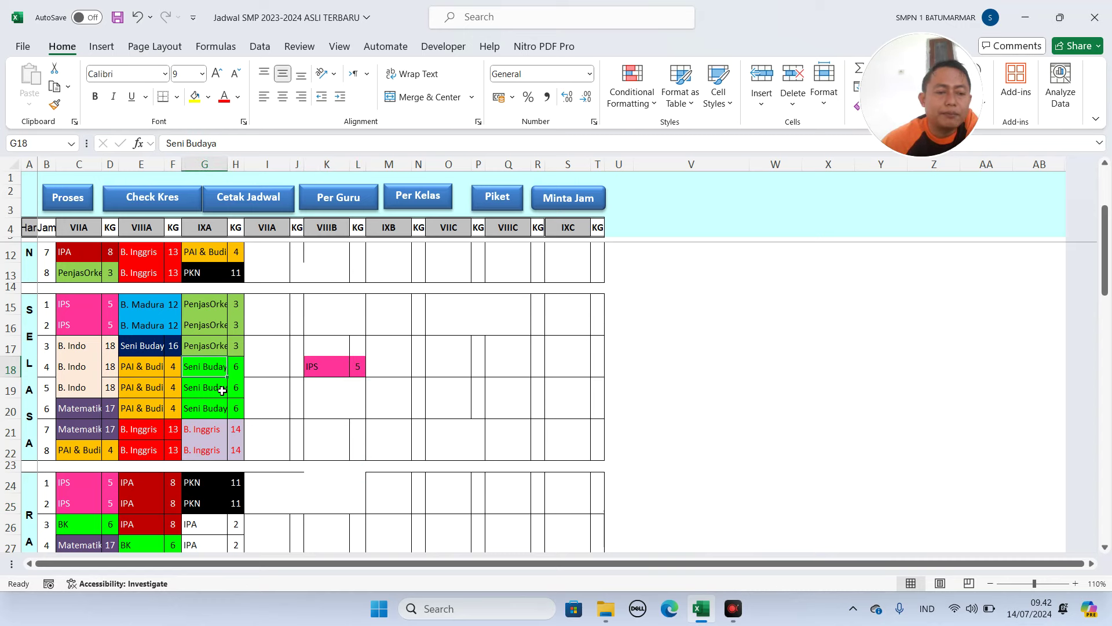
pyautogui.click(236, 365)
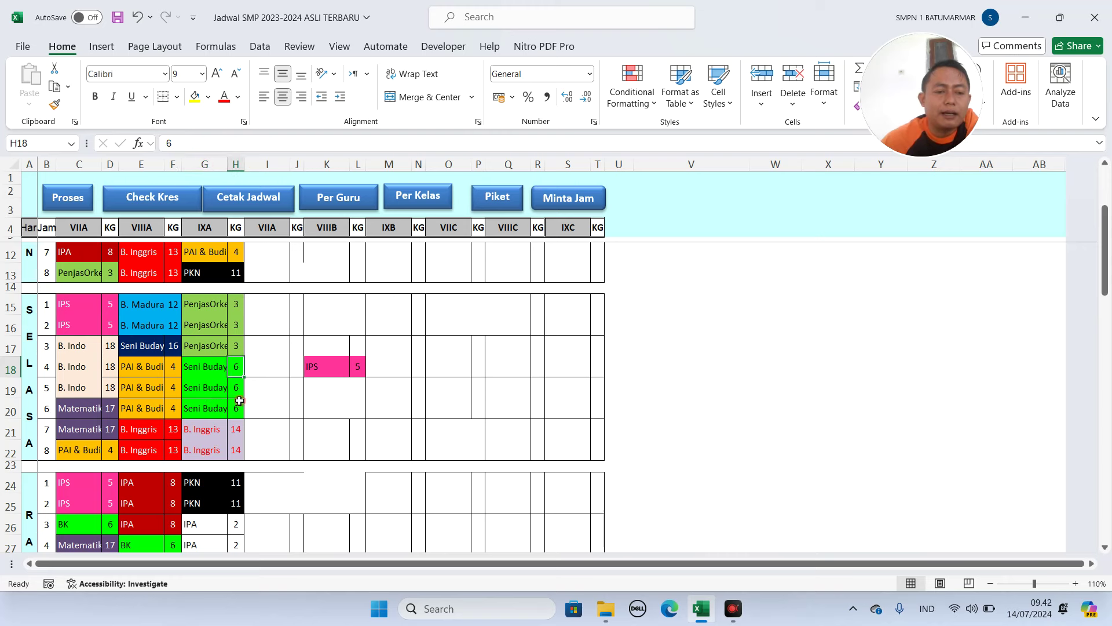
pyautogui.click(236, 445)
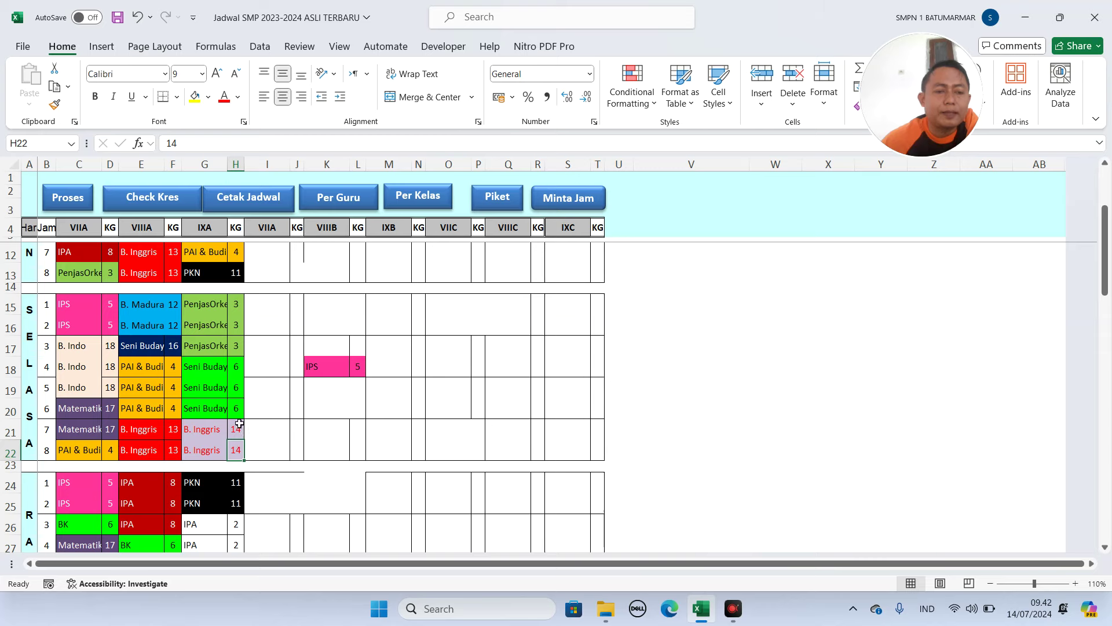
# - Look up teacher codes 3 and 6 in the INPUT MAPEL sheet, open the MINTA JAM sheet, and return home
pyautogui.scroll(2, 538, 306)
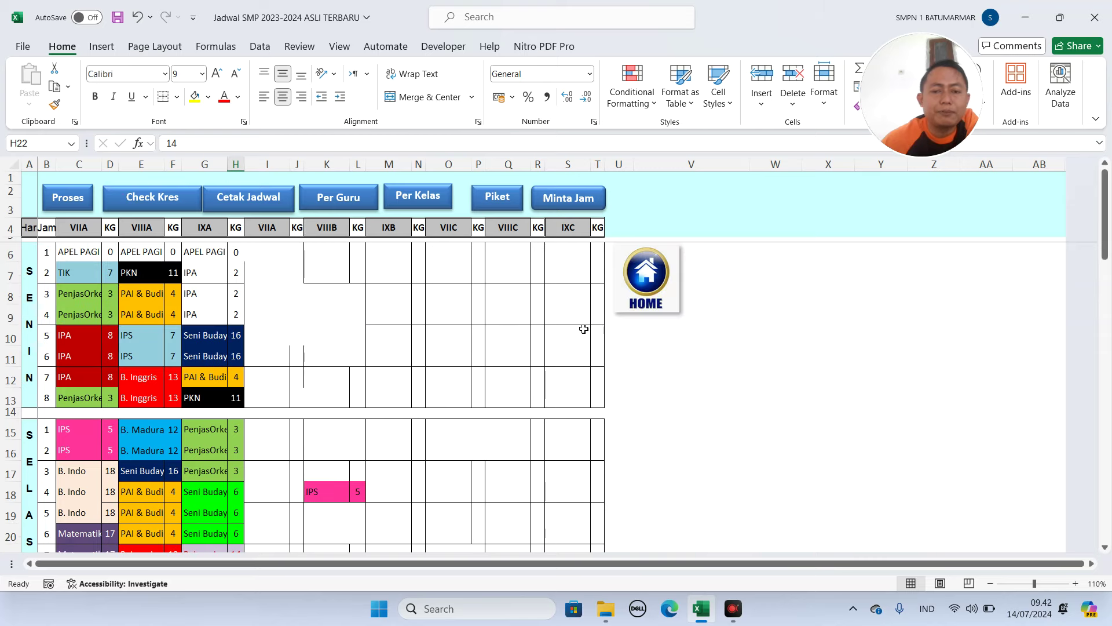
pyautogui.click(637, 281)
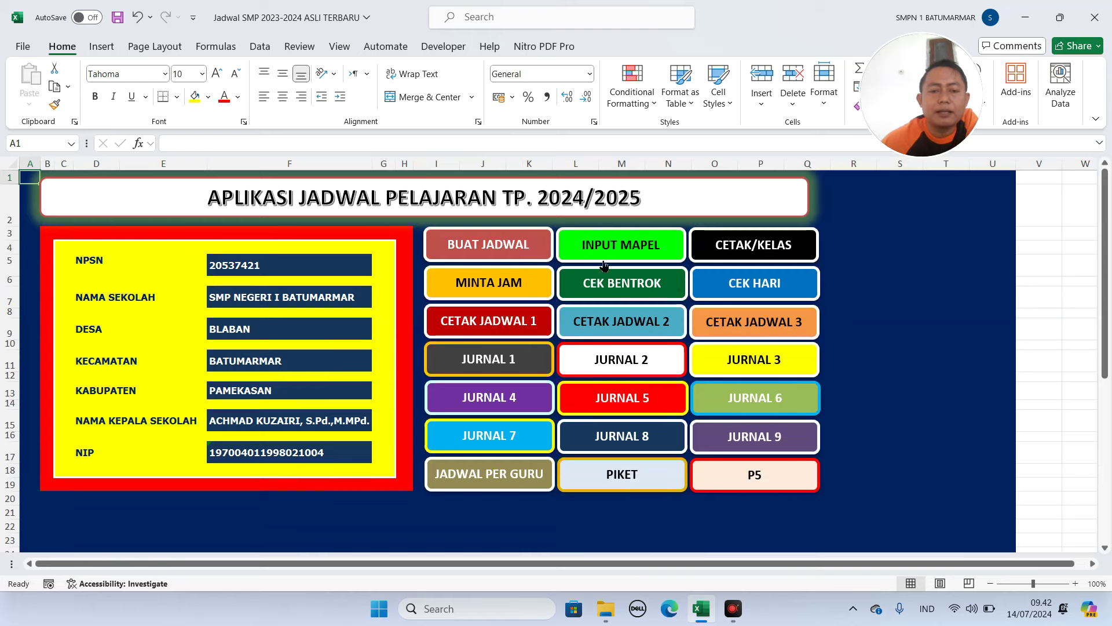
pyautogui.click(624, 248)
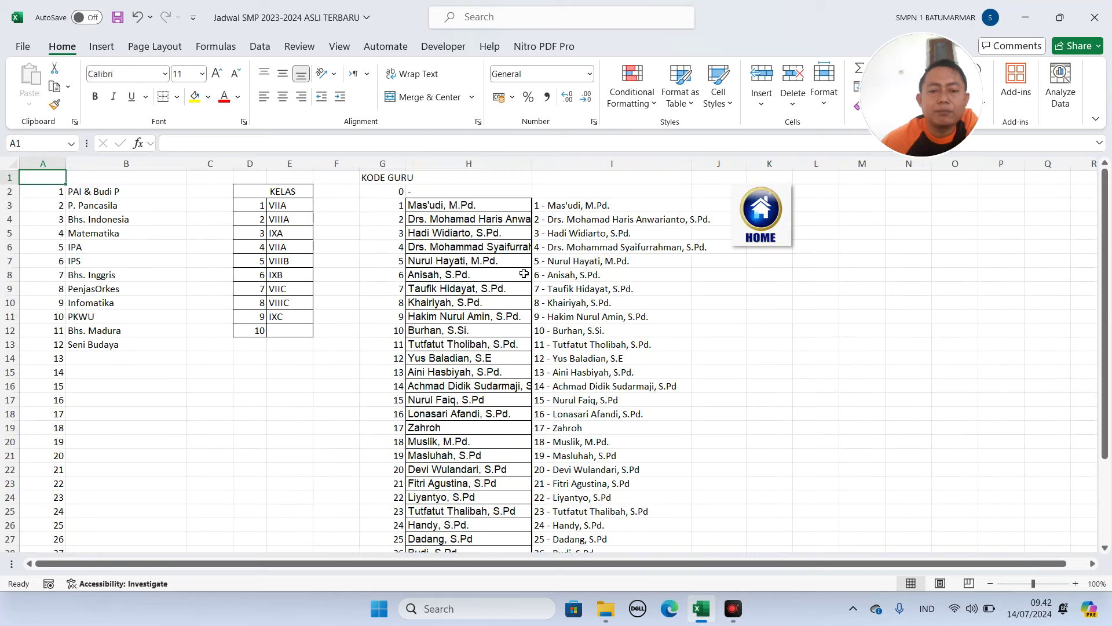
pyautogui.click(404, 233)
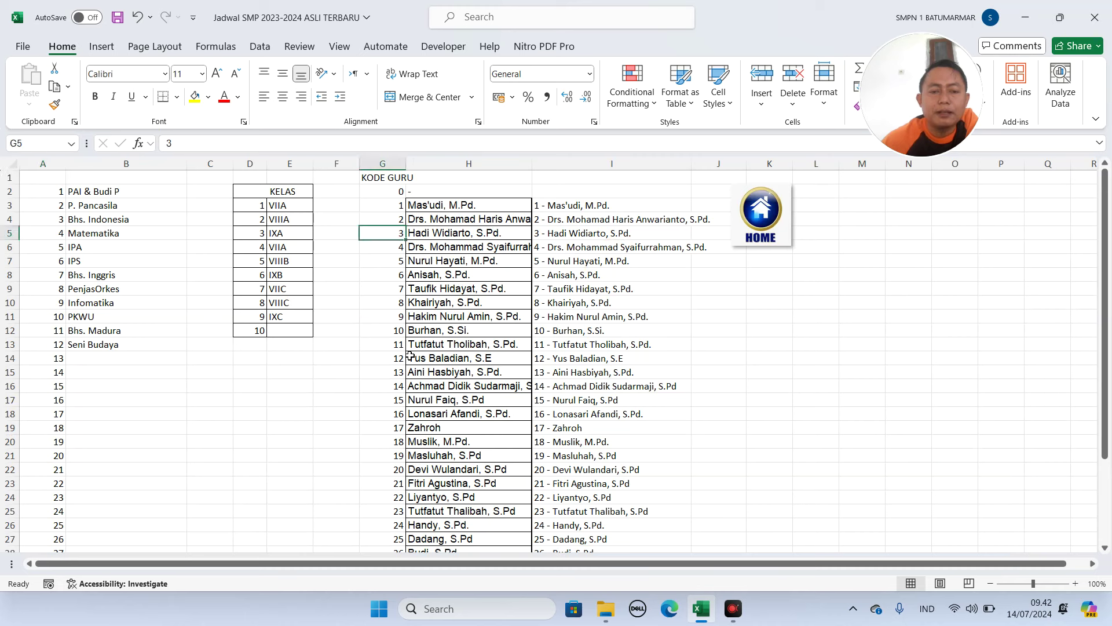
pyautogui.click(403, 277)
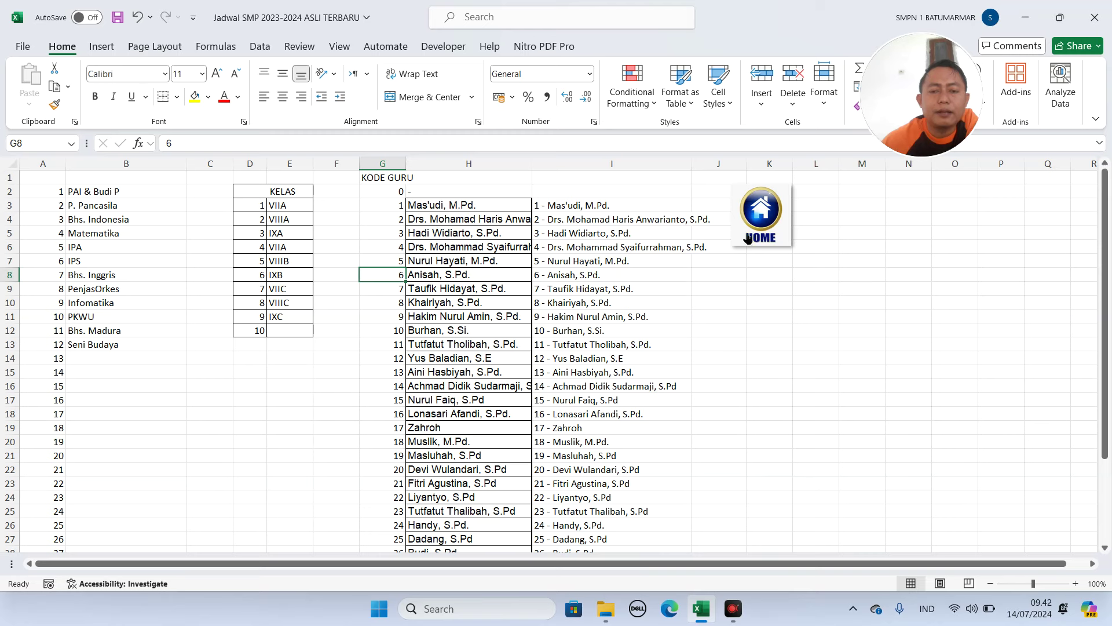
pyautogui.click(774, 242)
pyautogui.click(523, 281)
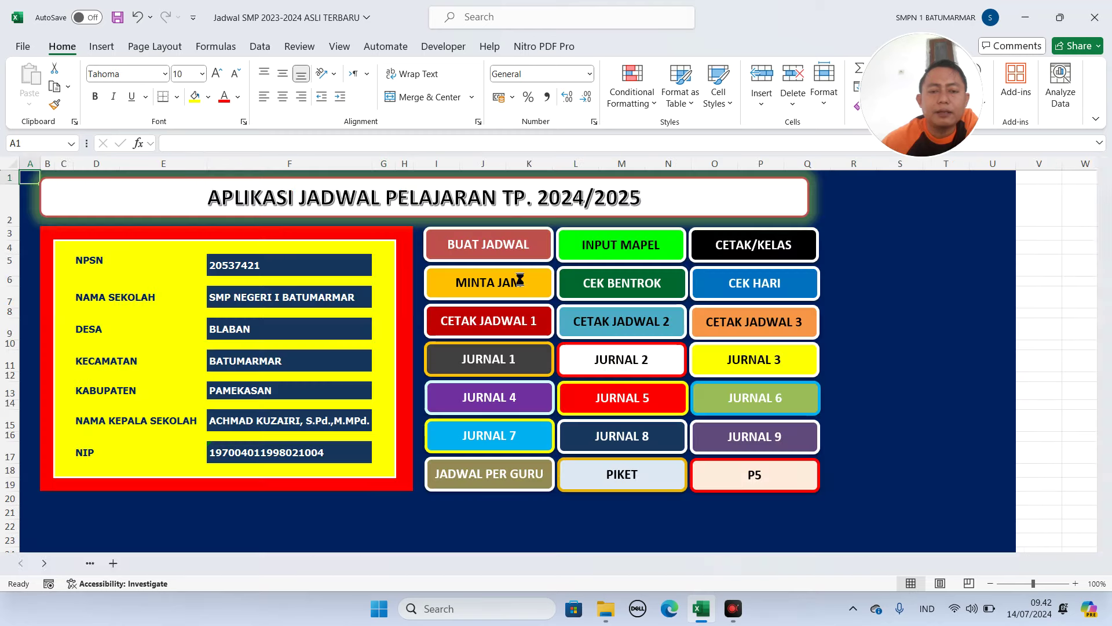
pyautogui.click(755, 279)
# - Open the BUAT JADWAL timetable and review class IXA's Tuesday lessons and teacher codes
pyautogui.click(509, 250)
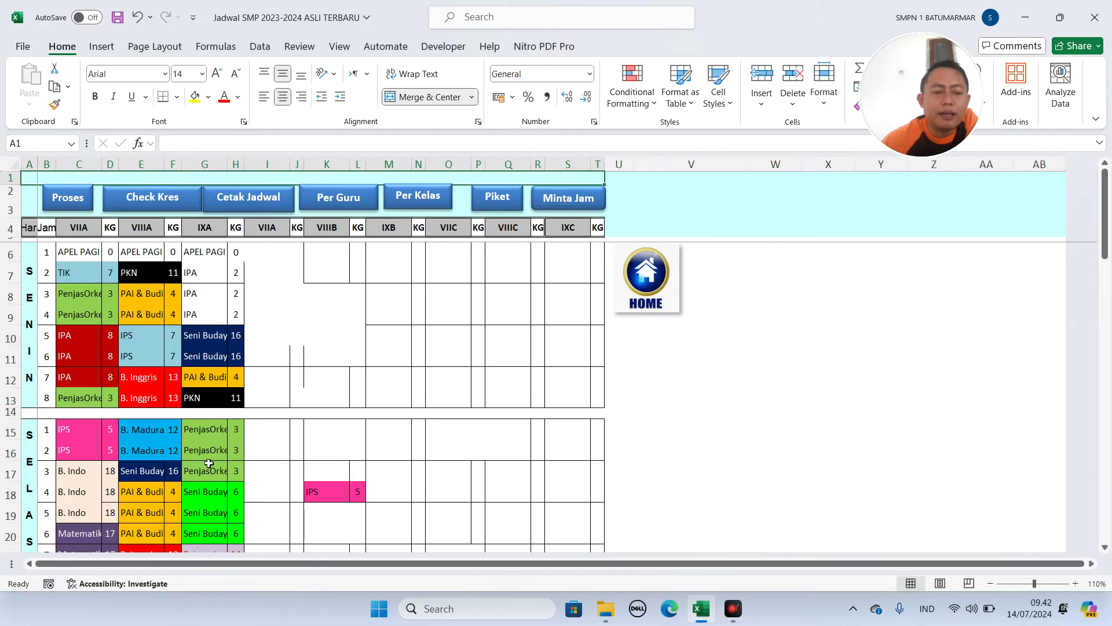
pyautogui.scroll(-2, 208, 464)
pyautogui.scroll(2, 423, 277)
# - Check the INPUT MAPEL teacher list once more and go back to the Tuesday lessons in the BUAT JADWAL timetable
pyautogui.click(645, 293)
pyautogui.click(621, 251)
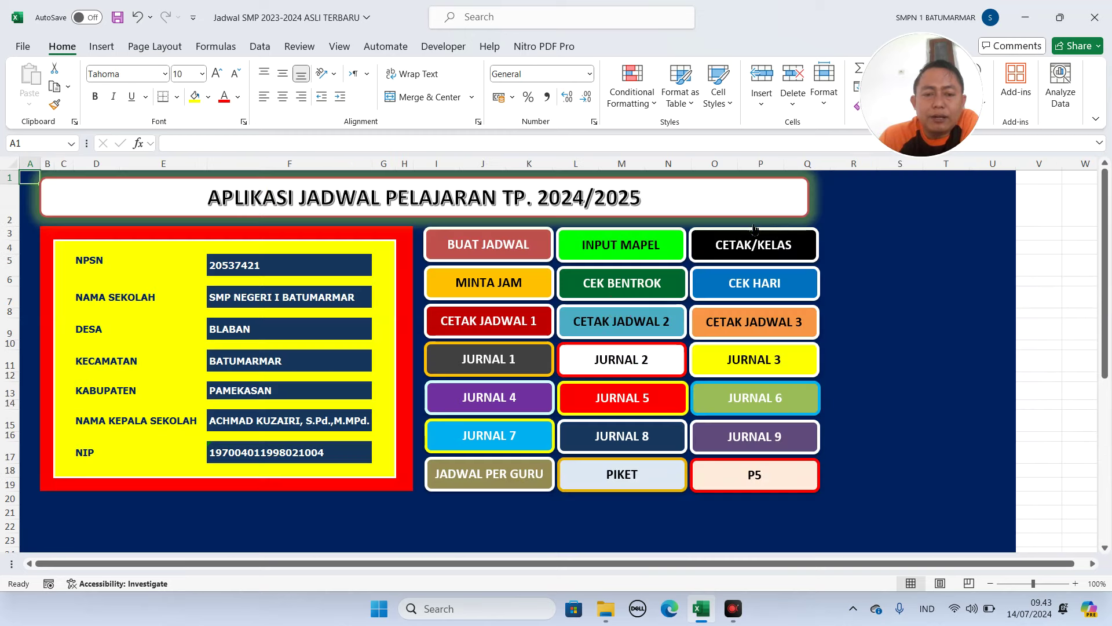
pyautogui.click(754, 229)
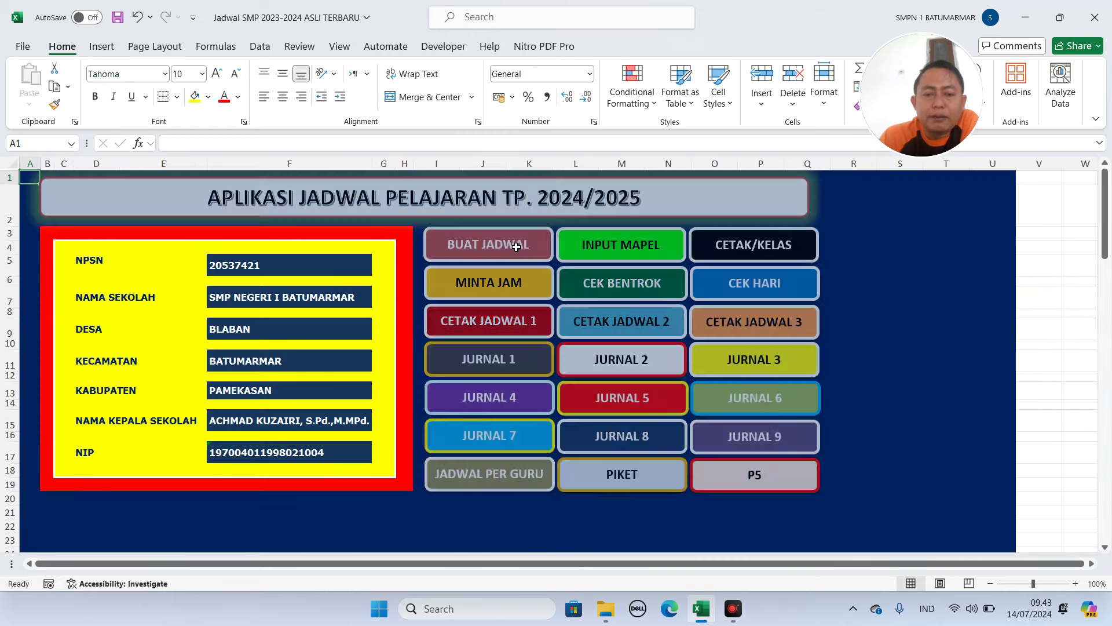
pyautogui.click(516, 247)
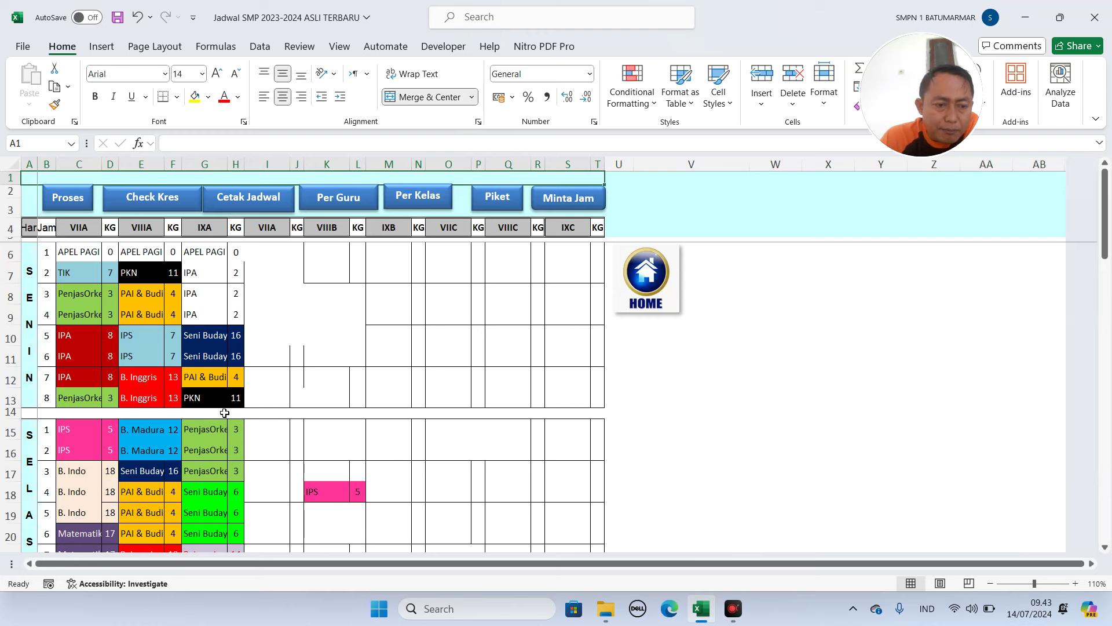
pyautogui.scroll(-2, 227, 413)
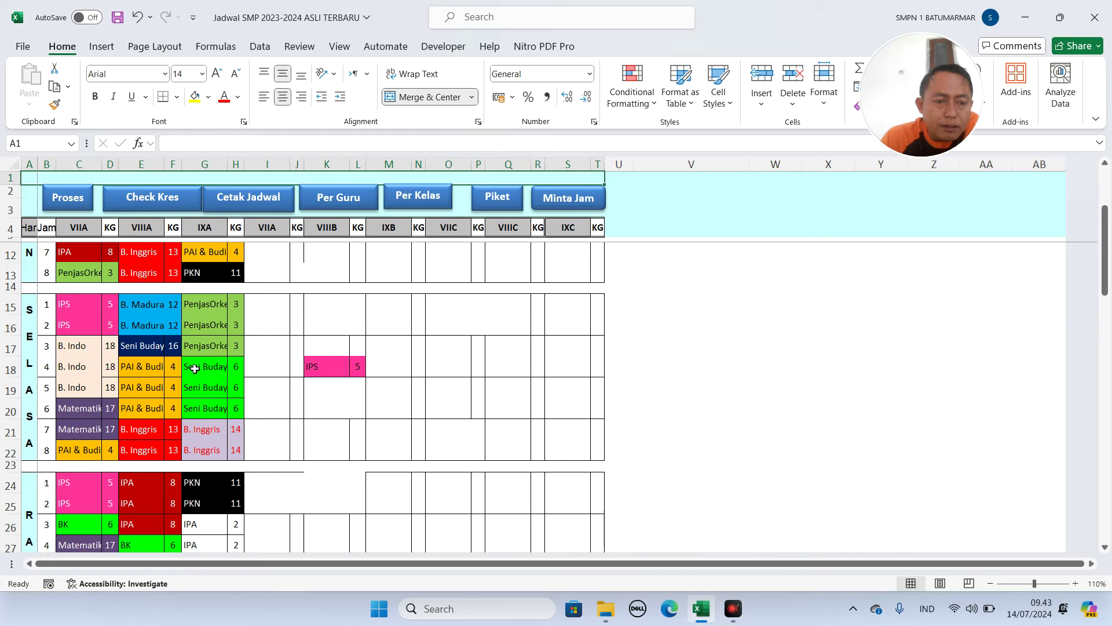
# - Move class IXA's Tuesday period 6 Seni Budaya lesson (code 6) to Friday period 5 and put the parked IPS lesson (code 5) in its place
pyautogui.moveTo(200, 406)
pyautogui.mouseDown()
pyautogui.moveTo(346, 408)
pyautogui.moveTo(358, 366)
pyautogui.moveTo(212, 409)
pyautogui.mouseUp()
pyautogui.moveTo(328, 407); pyautogui.dragTo(299, 522)
pyautogui.moveTo(207, 537); pyautogui.dragTo(235, 536)
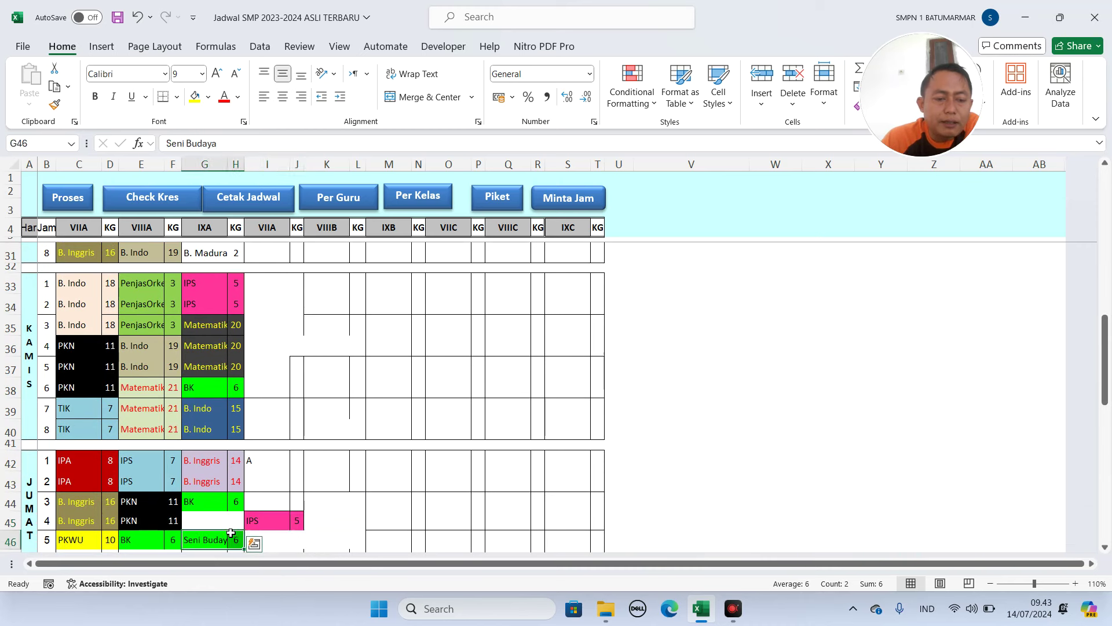
# - Return the parked Friday IPS lesson (code 5) to class IXA's period 4 and process the timetable data
pyautogui.moveTo(280, 518); pyautogui.dragTo(229, 516)
pyautogui.click(221, 508)
pyautogui.click(232, 507)
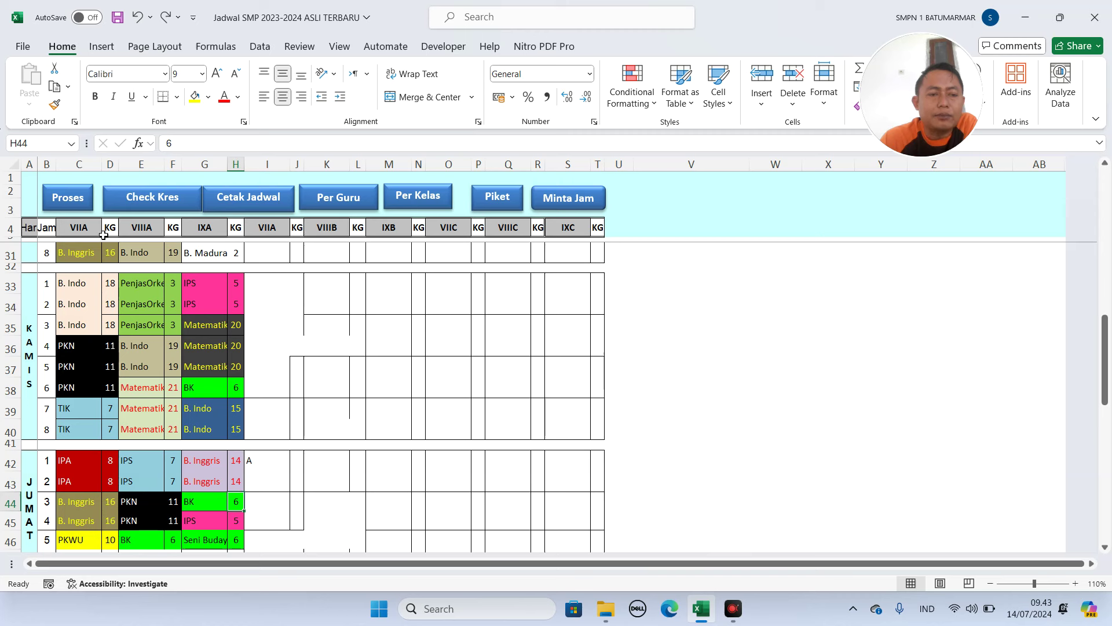
pyautogui.click(84, 200)
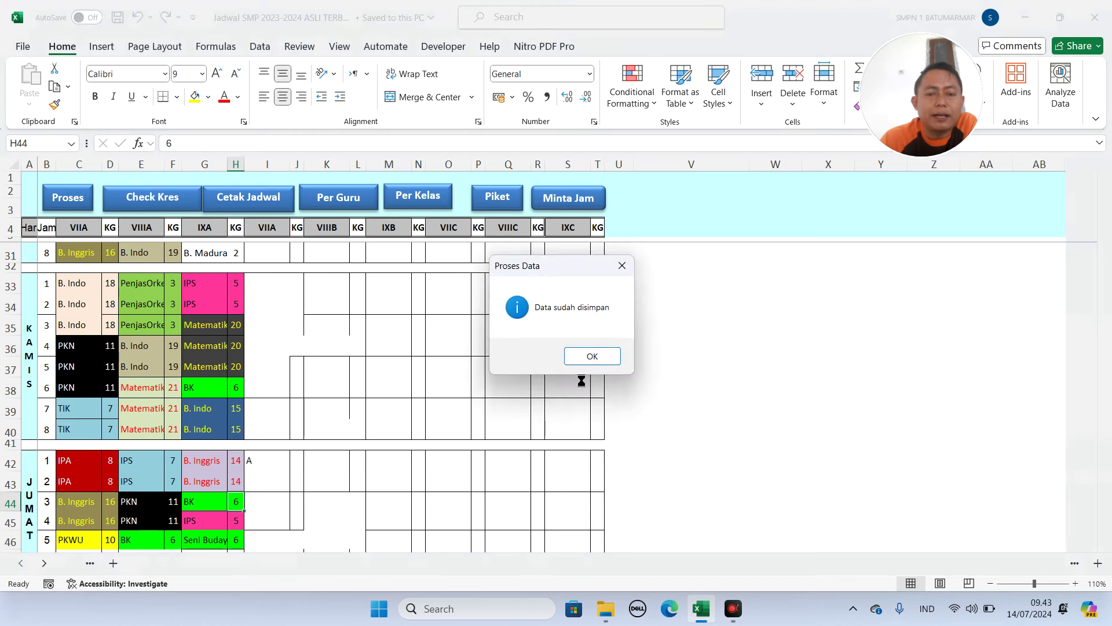
pyautogui.click(589, 356)
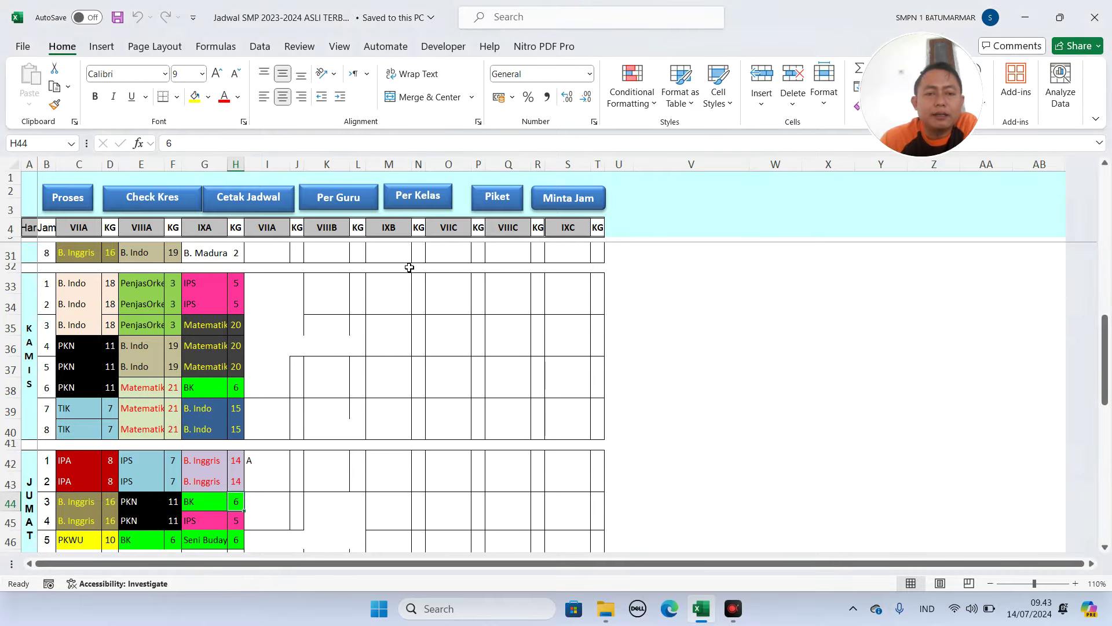
# - Open the MINTA JAM sheet, and inspect teacher number 5's flagged Tuesday period in the CEK HARI sheet
pyautogui.scroll(8, 410, 268)
pyautogui.click(647, 278)
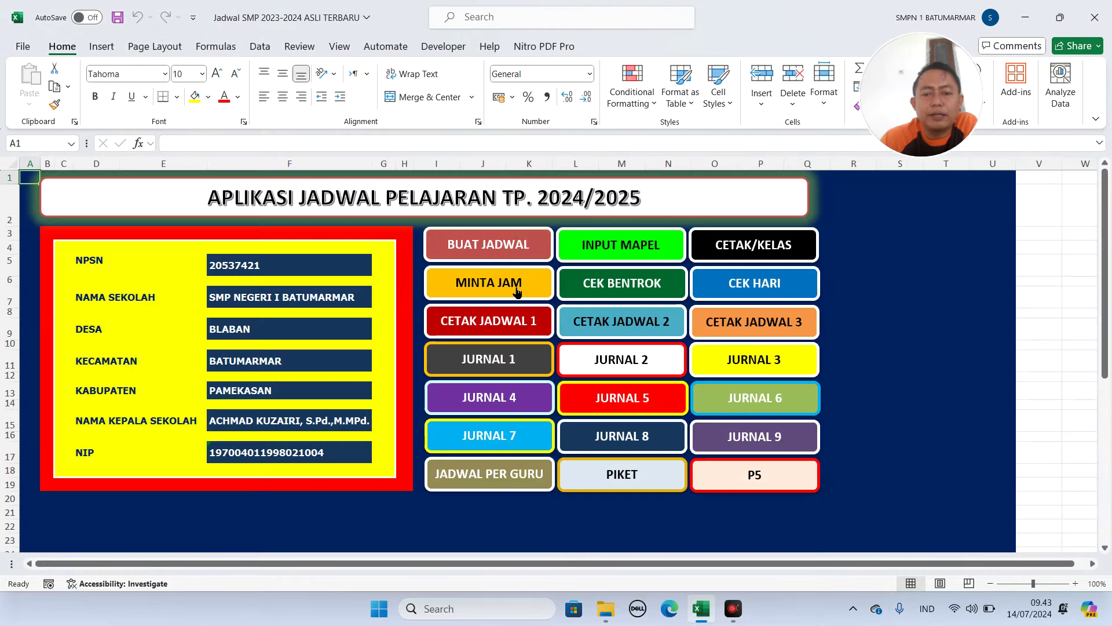
pyautogui.click(508, 284)
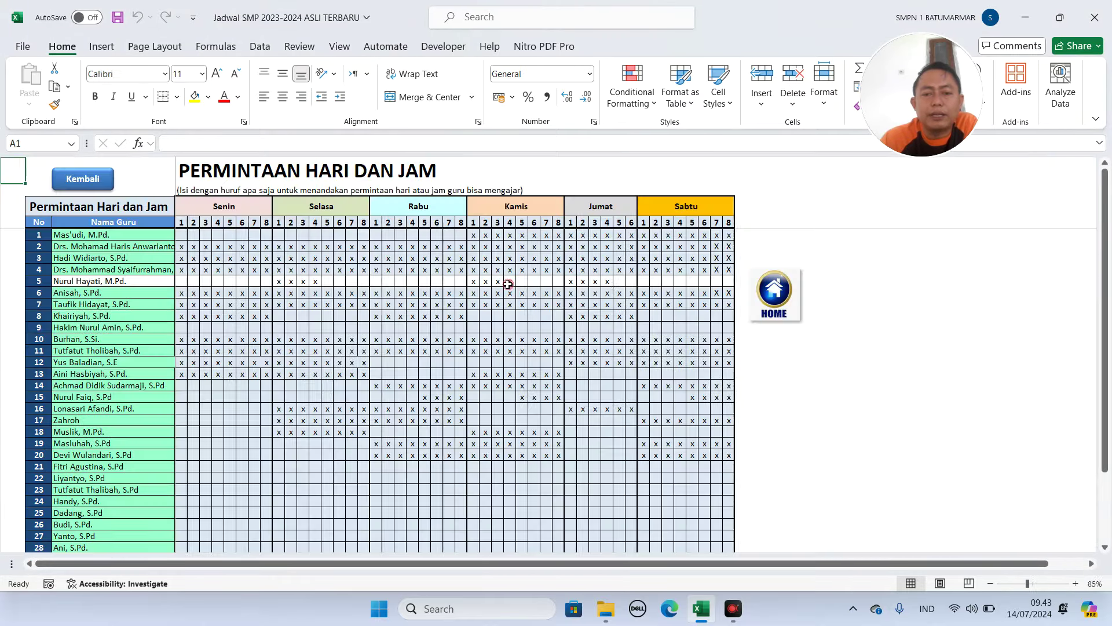
pyautogui.click(778, 296)
pyautogui.click(716, 281)
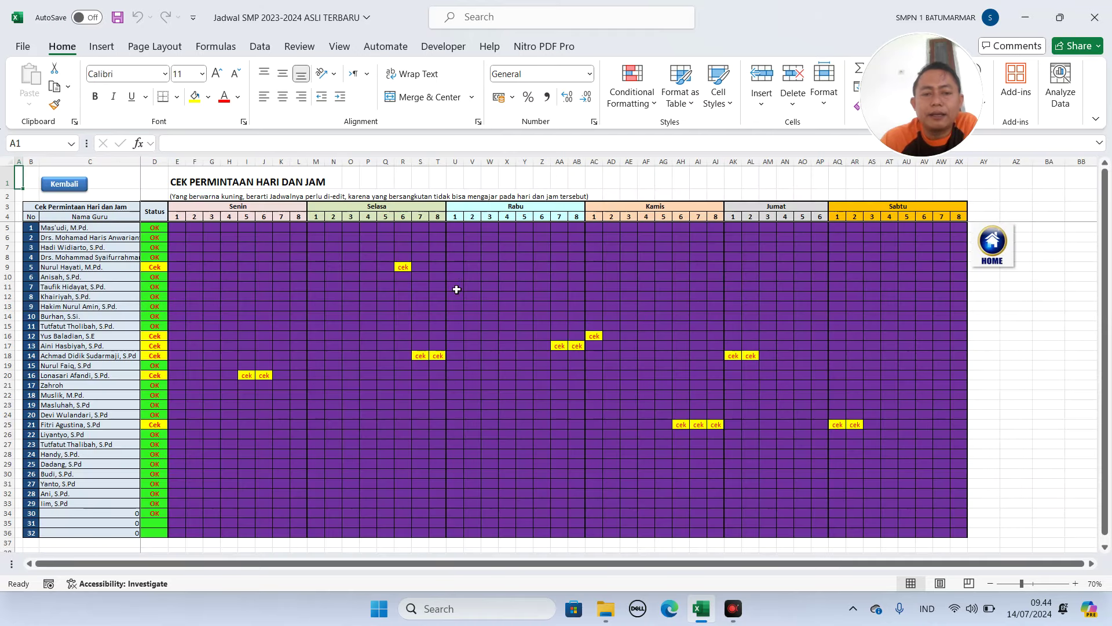
pyautogui.click(403, 266)
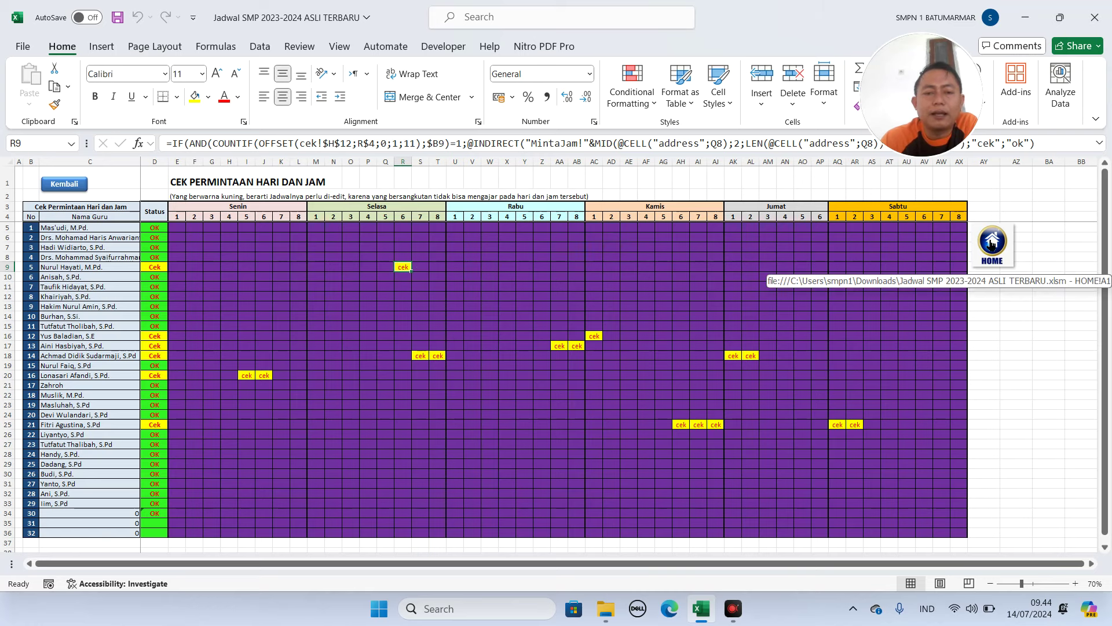
# - Examine teacher number 5's requested Tuesday hours in the MINTA JAM sheet and return home
pyautogui.click(992, 244)
pyautogui.click(511, 280)
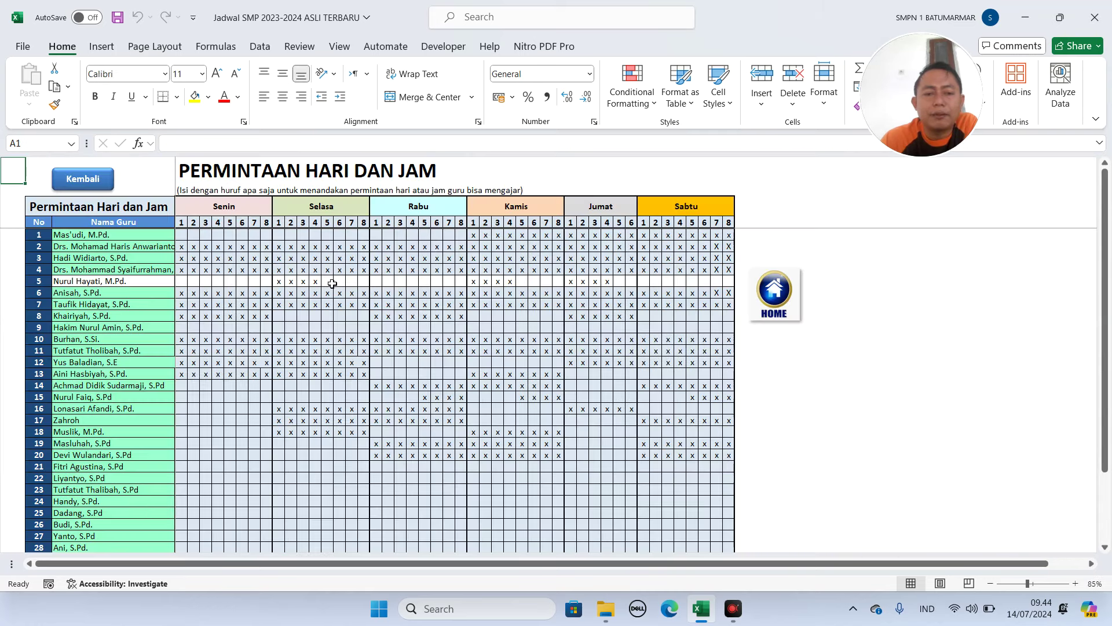
pyautogui.click(281, 282)
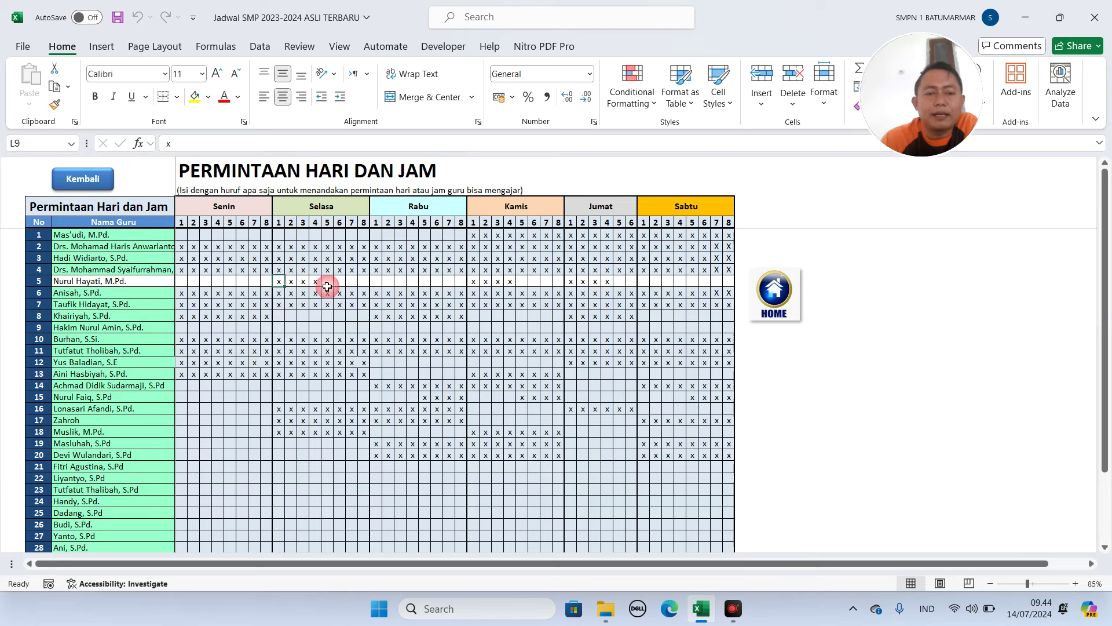
pyautogui.moveTo(317, 283); pyautogui.dragTo(364, 282)
pyautogui.click(329, 280)
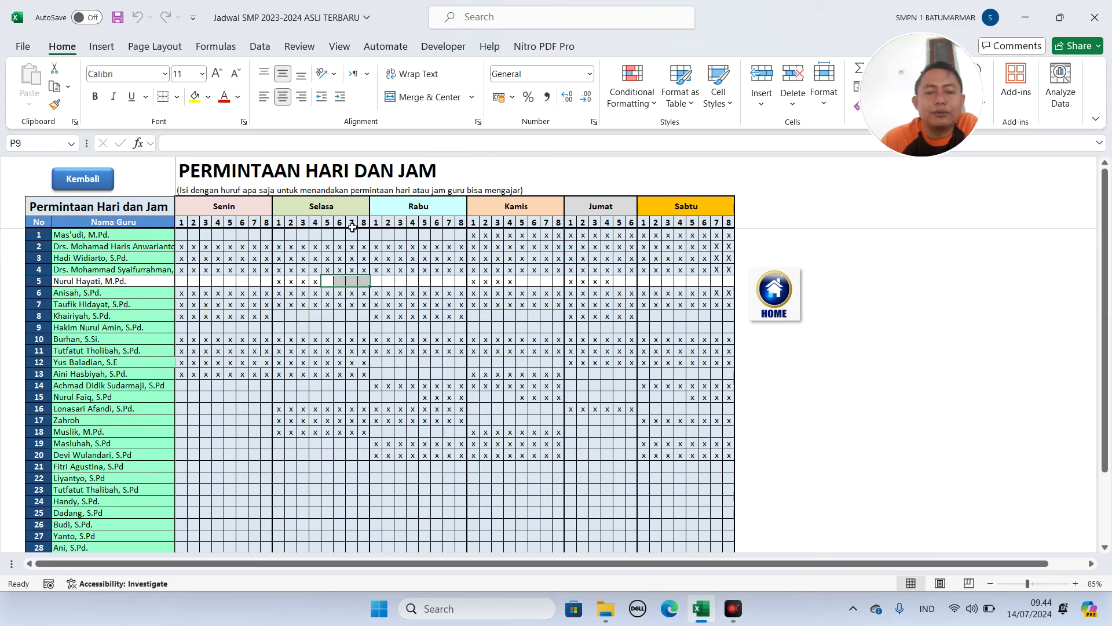
pyautogui.click(771, 300)
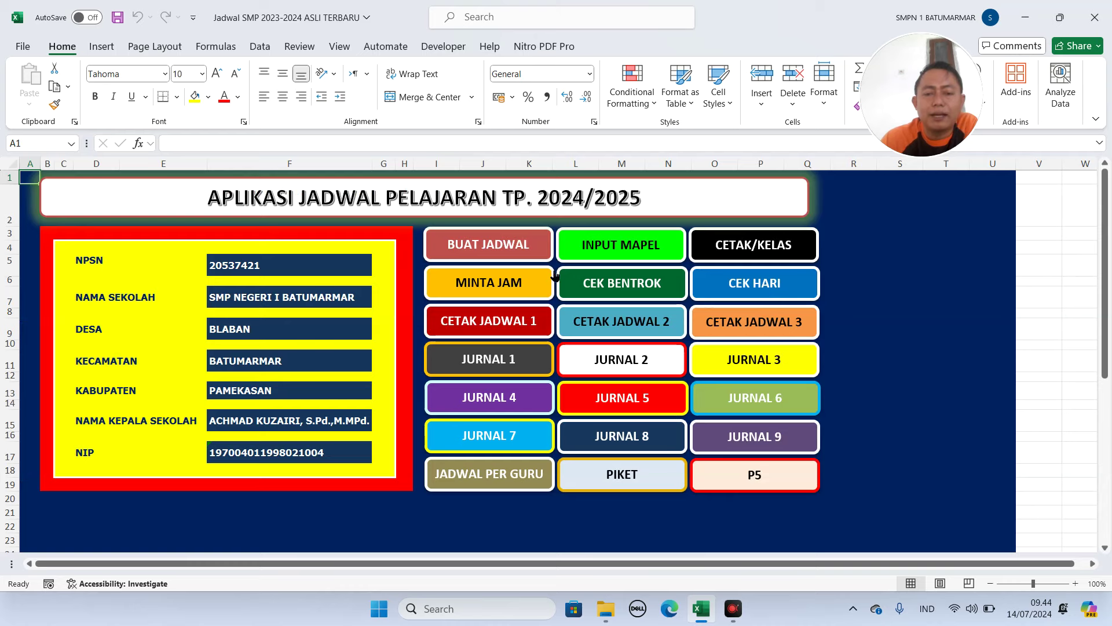
# - In the BUAT JADWAL timetable, swap class IXA's Tuesday period 4 Seni Budaya lesson (code 6) with the period 6 IPS lesson (code 5)
pyautogui.click(503, 251)
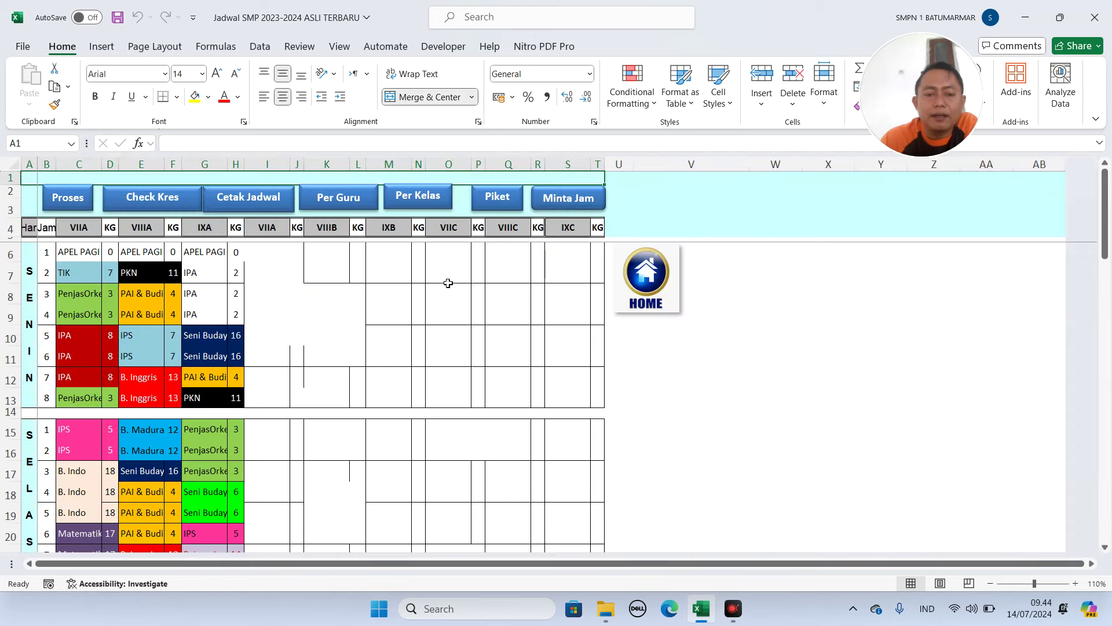
pyautogui.scroll(-2, 215, 423)
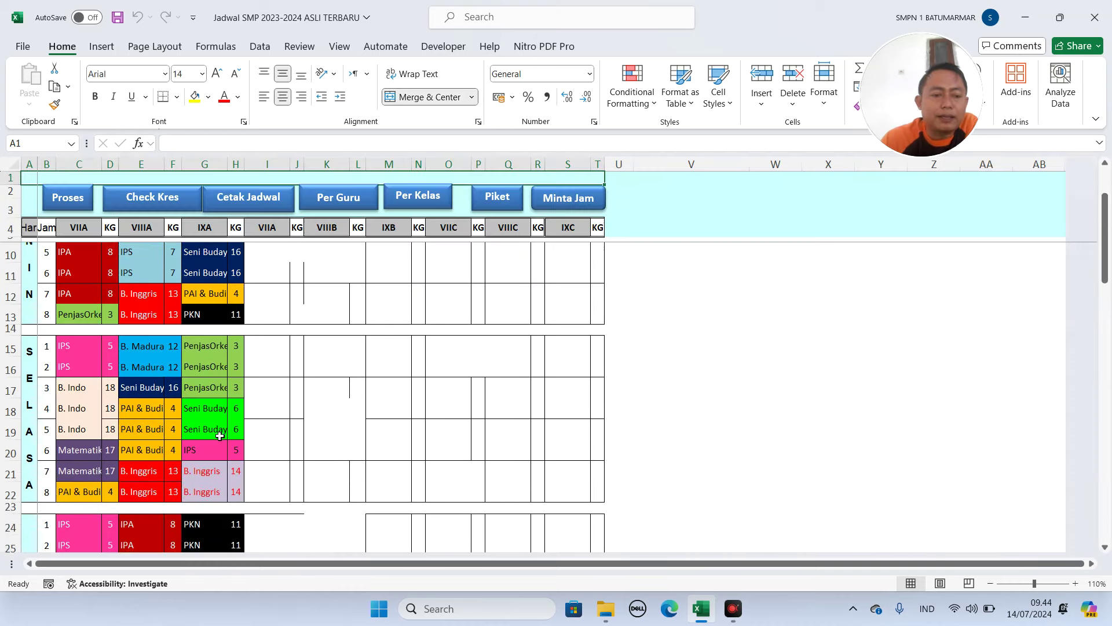
pyautogui.click(204, 449)
pyautogui.moveTo(205, 346); pyautogui.dragTo(238, 409)
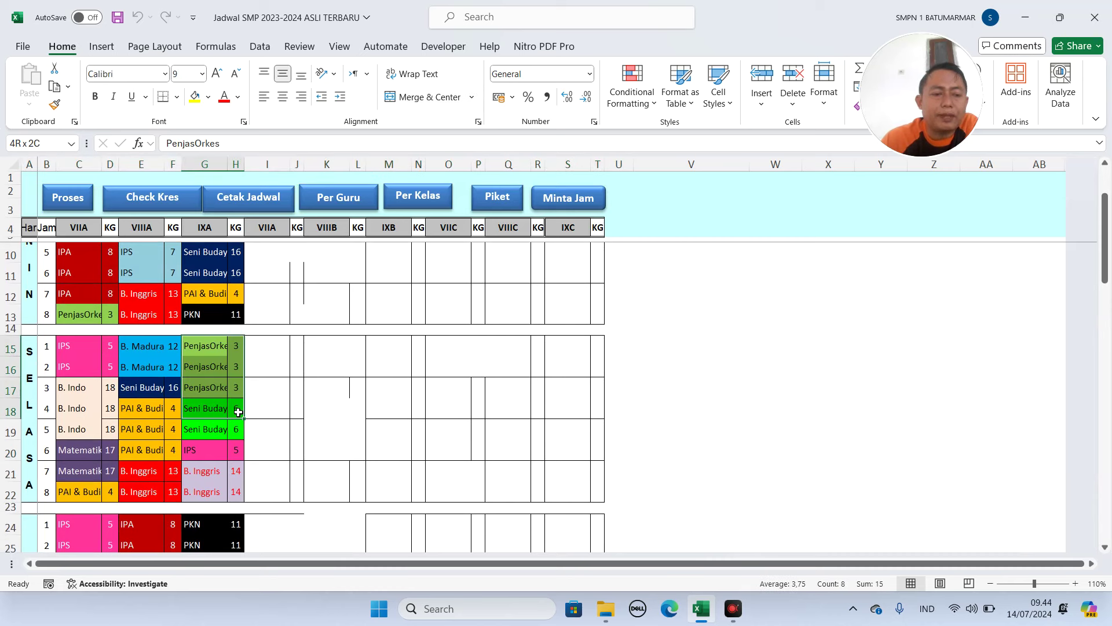
pyautogui.moveTo(208, 411); pyautogui.dragTo(360, 444)
pyautogui.moveTo(206, 450); pyautogui.dragTo(215, 407)
pyautogui.click(232, 447)
pyautogui.moveTo(307, 427); pyautogui.dragTo(214, 463)
pyautogui.click(307, 415)
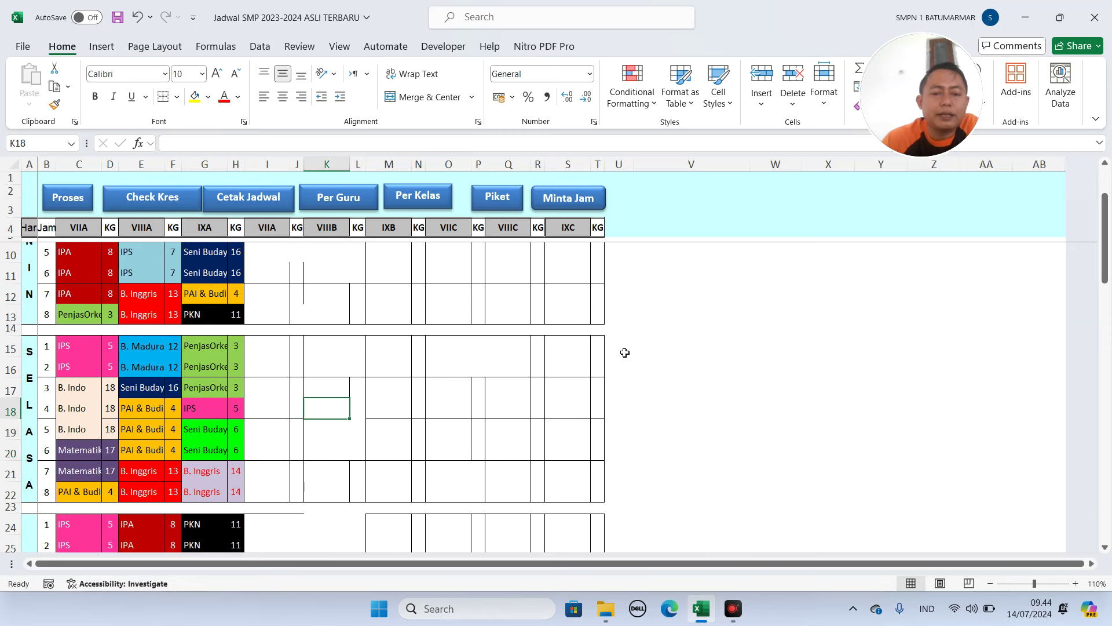
# - Go home, reopen the BUAT JADWAL timetable and process the updated lesson data
pyautogui.click(651, 299)
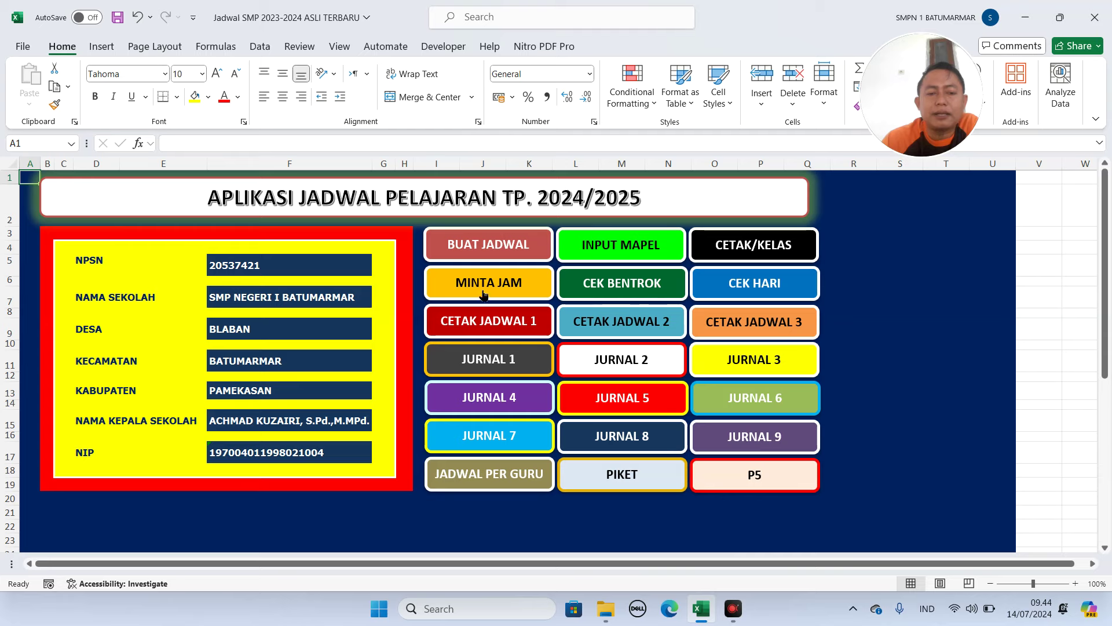
pyautogui.click(495, 259)
pyautogui.scroll(-2, 301, 457)
pyautogui.click(80, 204)
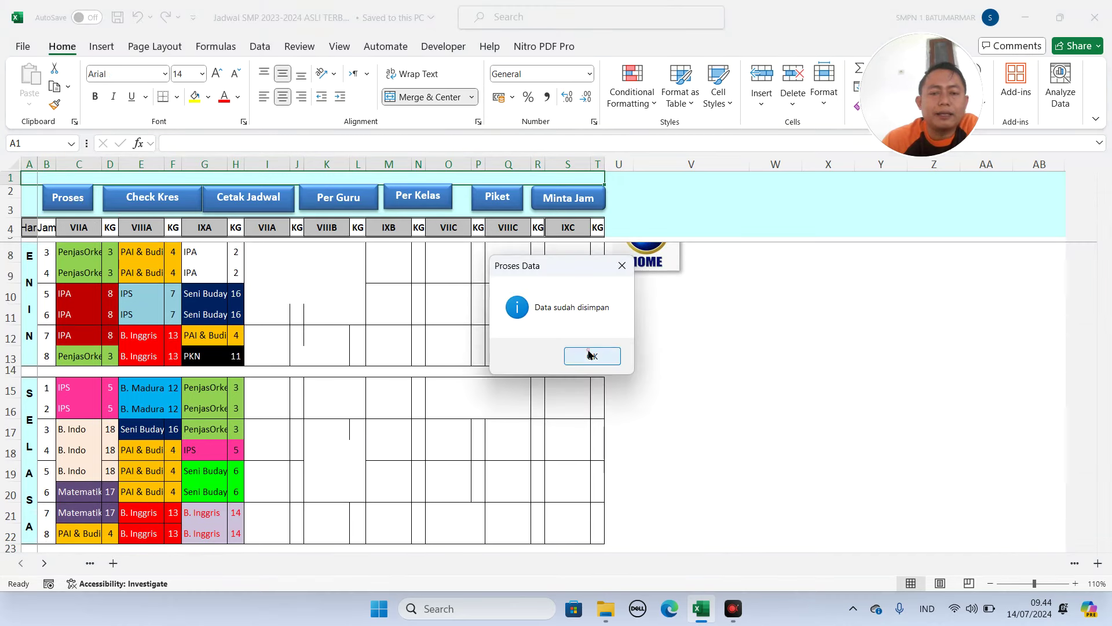
pyautogui.click(590, 354)
# - Check teacher number 5's row in the CEK HARI sheet and the flagged Monday periods 5 and 6 of teacher number 16
pyautogui.click(642, 276)
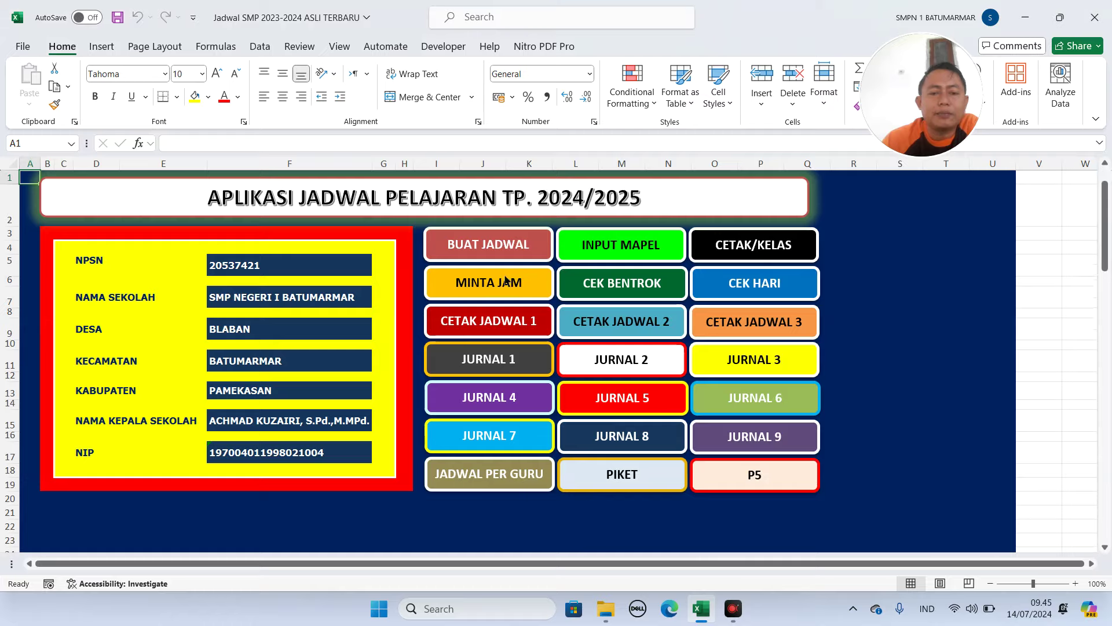
pyautogui.click(505, 276)
pyautogui.click(759, 284)
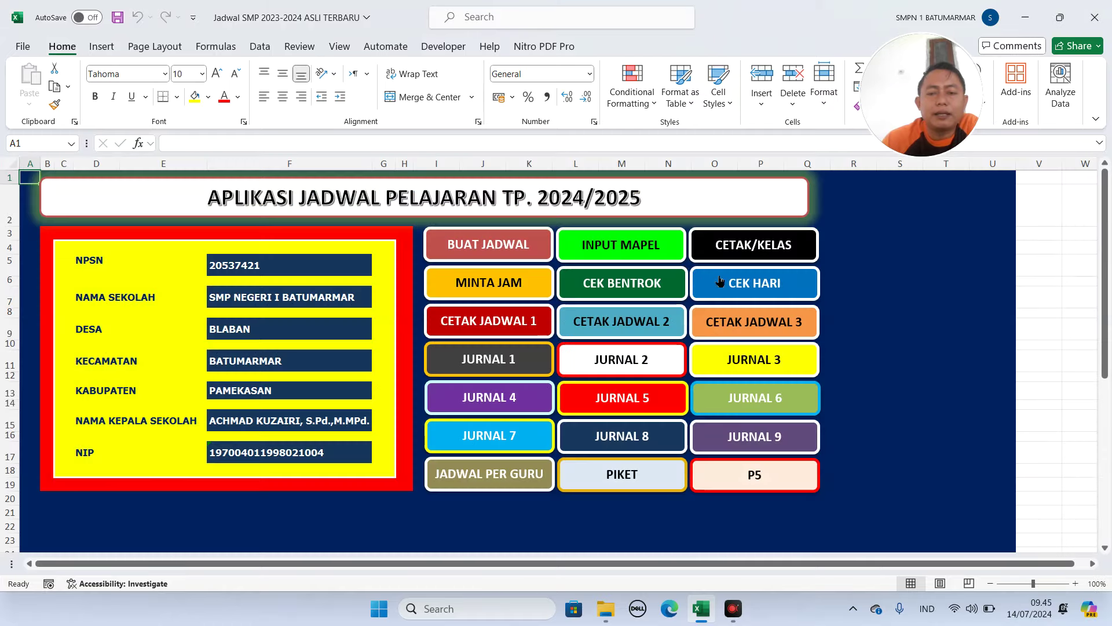
pyautogui.click(739, 276)
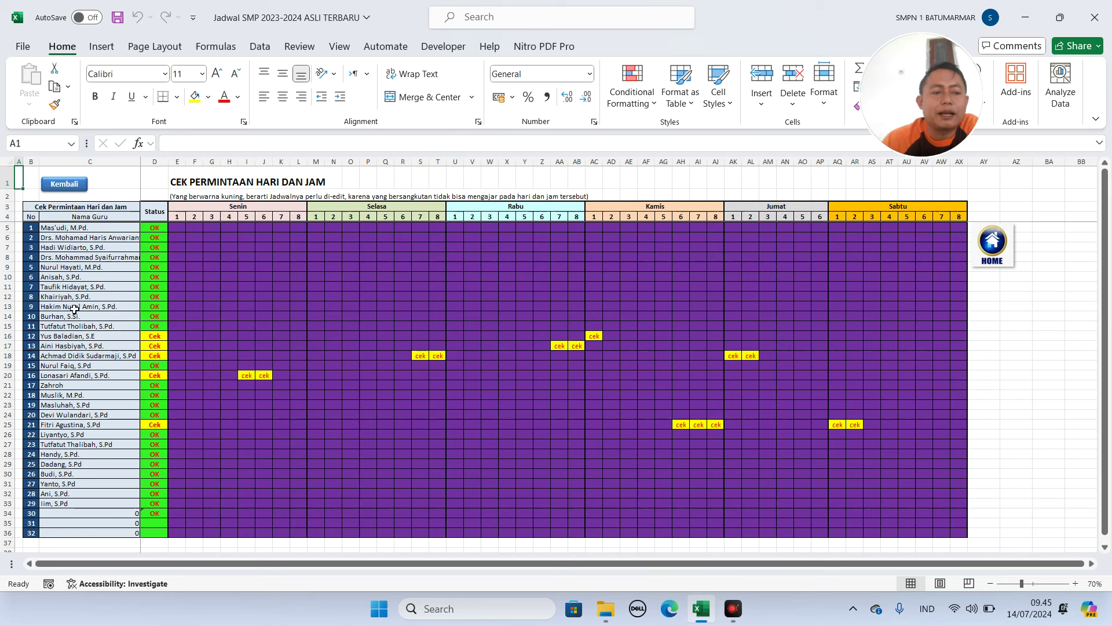
pyautogui.moveTo(75, 269); pyautogui.dragTo(822, 269)
pyautogui.moveTo(247, 375); pyautogui.dragTo(265, 375)
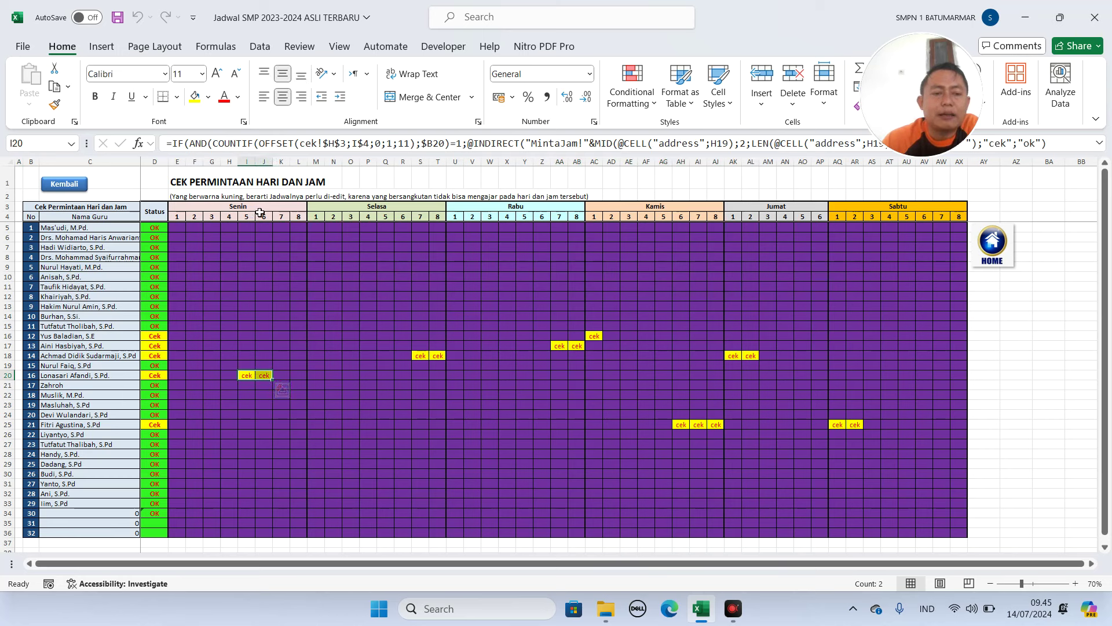
# - Review teacher number 16's requested days and hours in the MINTA JAM sheet, and return home
pyautogui.click(65, 184)
pyautogui.click(649, 268)
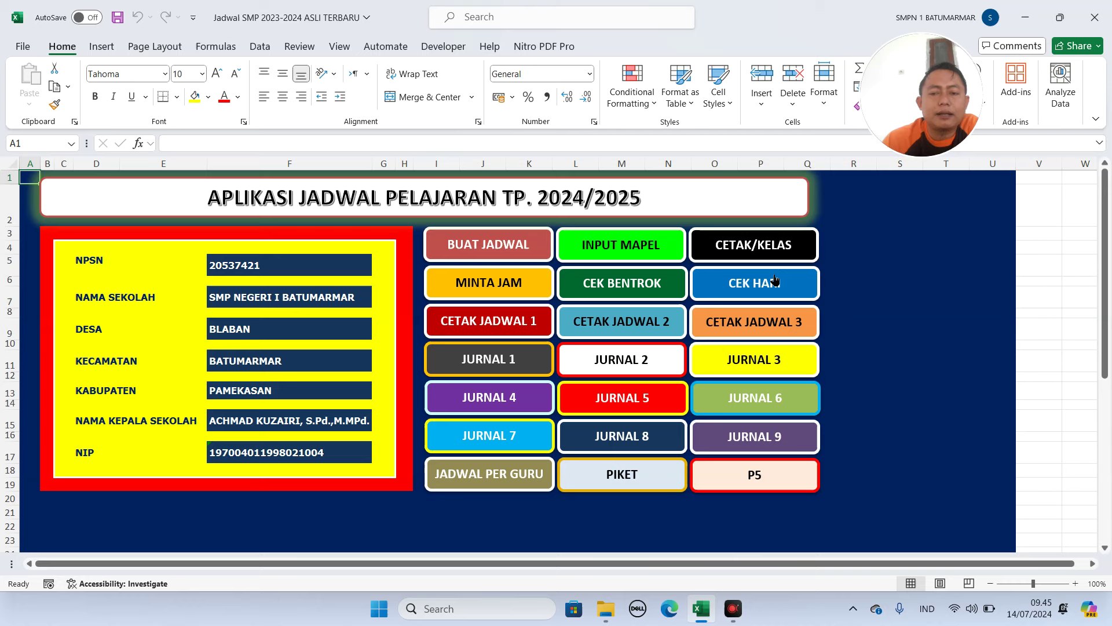
pyautogui.click(498, 283)
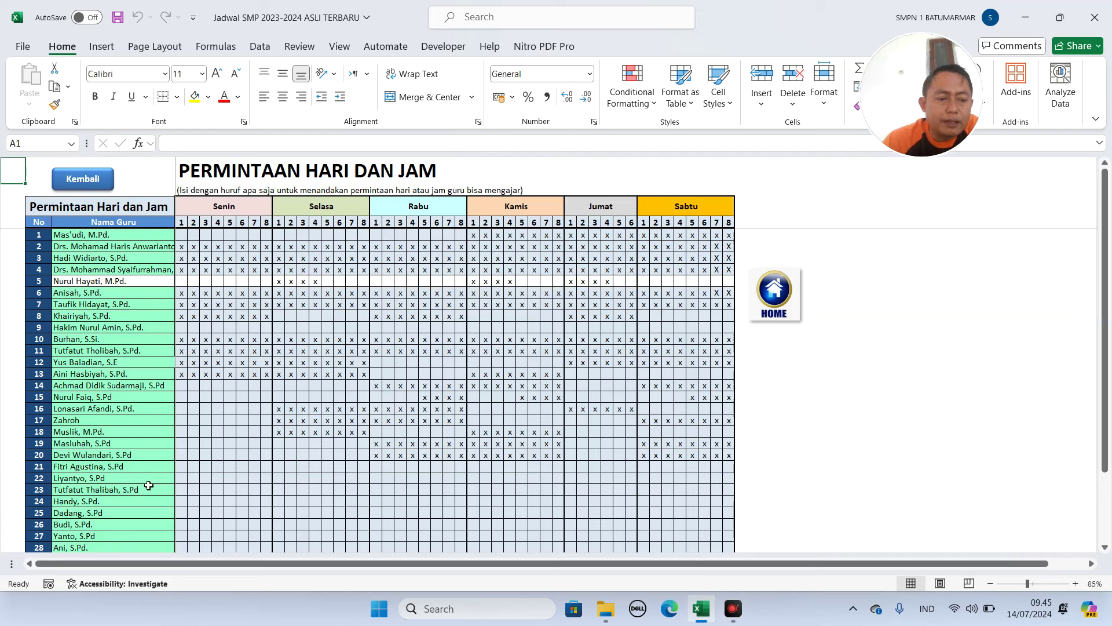
pyautogui.scroll(-1, 158, 446)
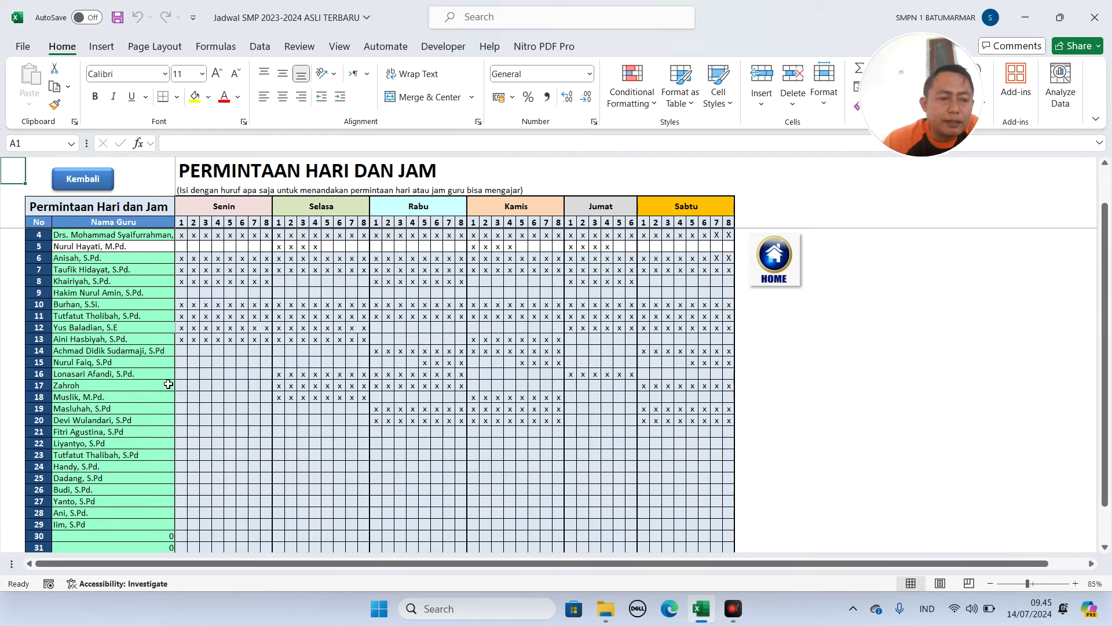
pyautogui.scroll(1, 168, 385)
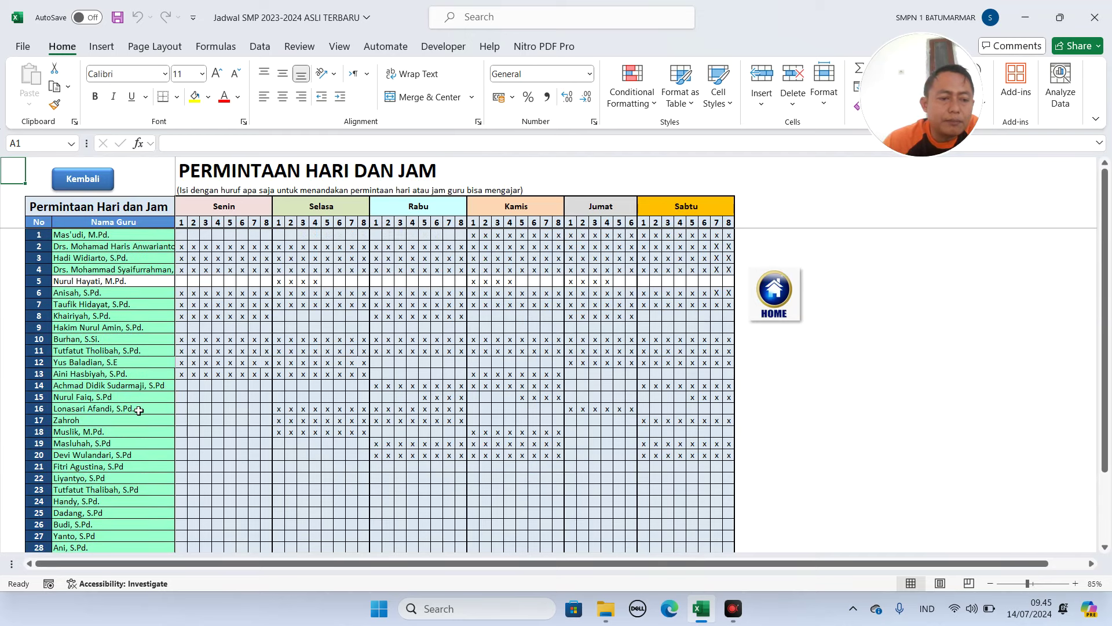
pyautogui.moveTo(290, 408); pyautogui.dragTo(522, 410)
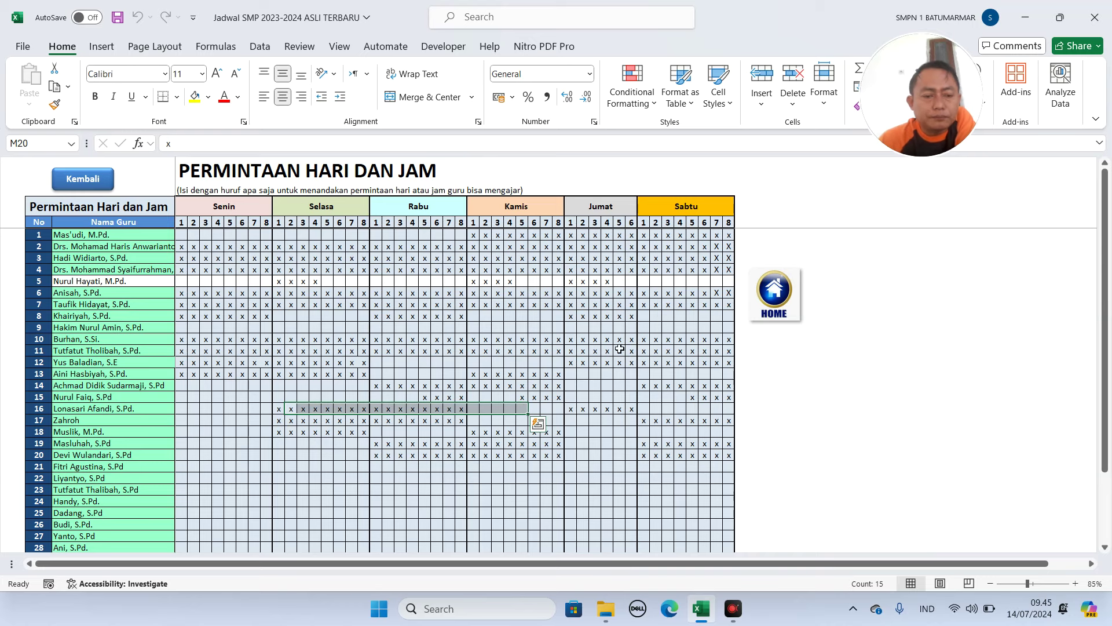
pyautogui.click(769, 312)
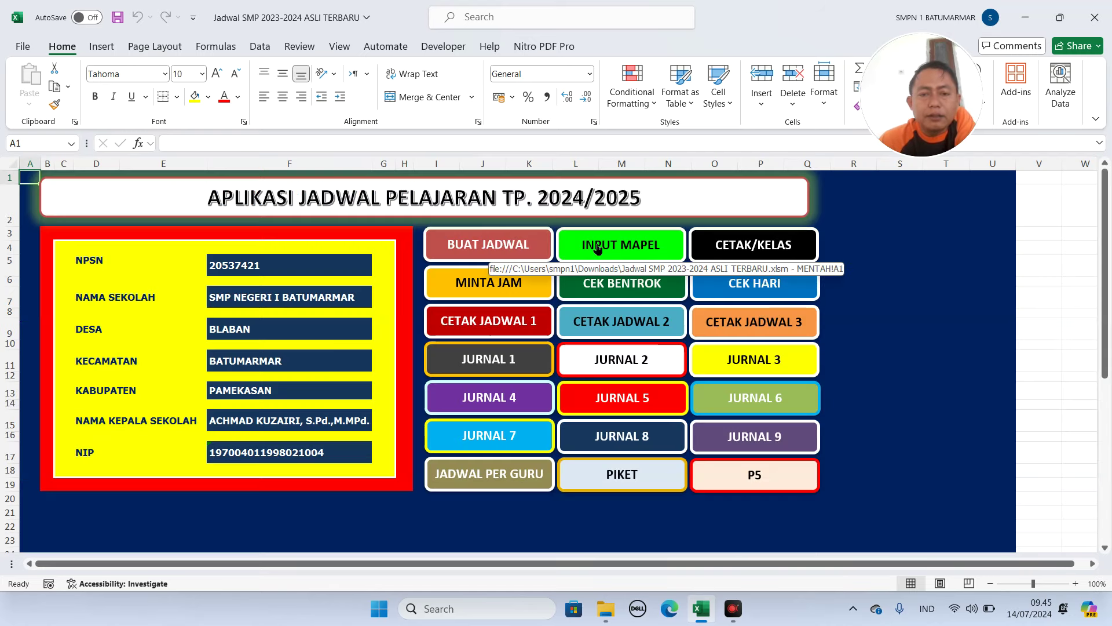
# - Re-examine teacher number 16's flagged Monday periods 5 and 6 in the CEK HARI sheet and reopen the MINTA JAM sheet
pyautogui.click(531, 282)
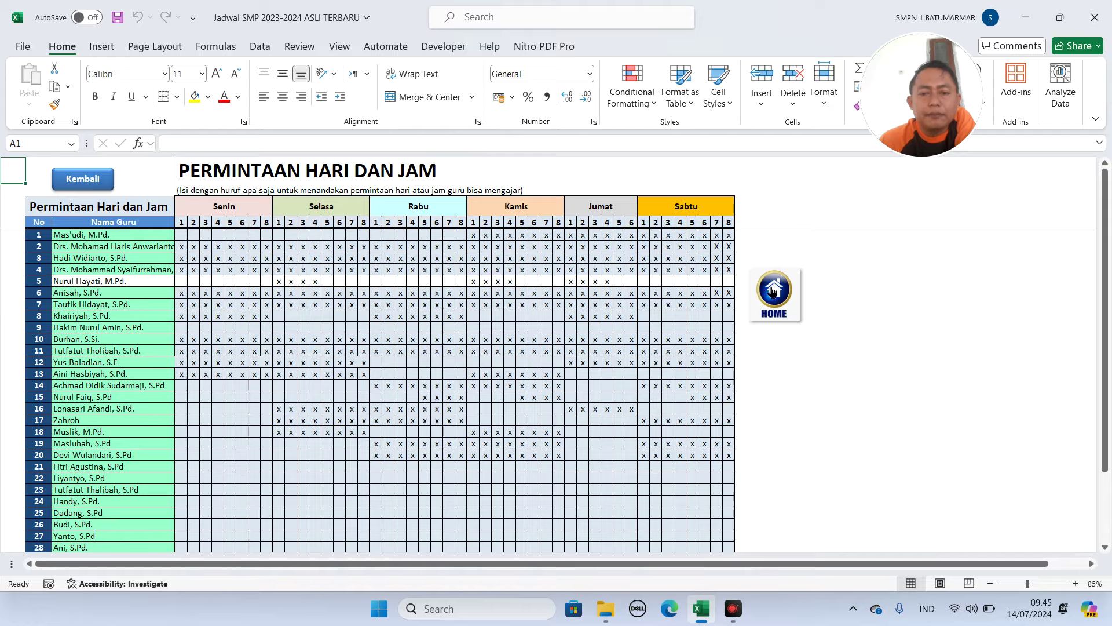
pyautogui.click(772, 291)
pyautogui.click(755, 284)
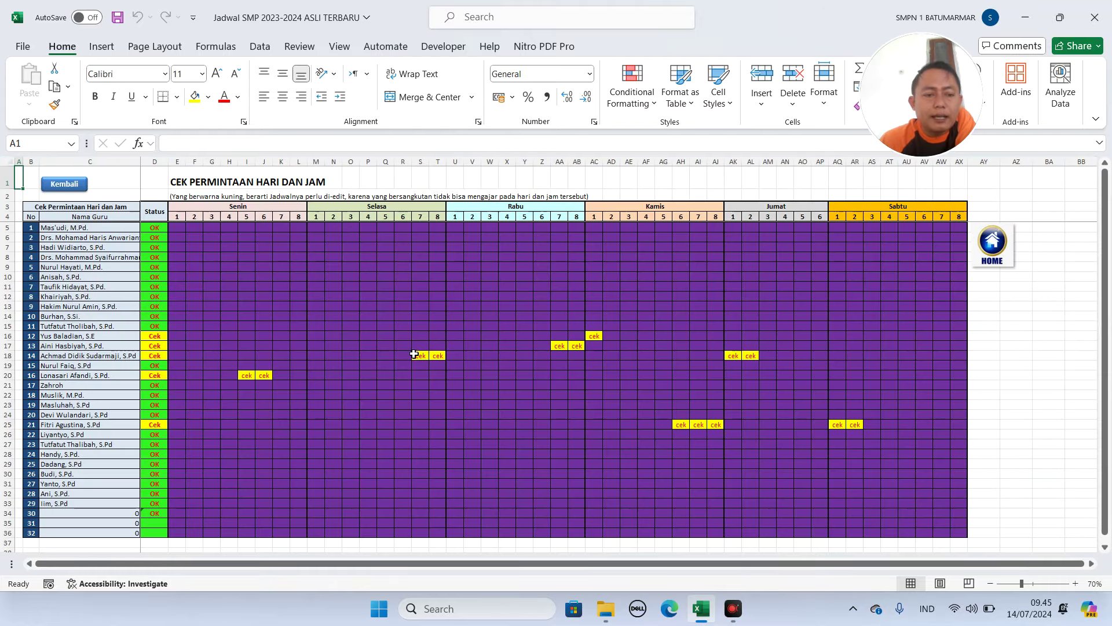
pyautogui.moveTo(246, 376); pyautogui.dragTo(261, 375)
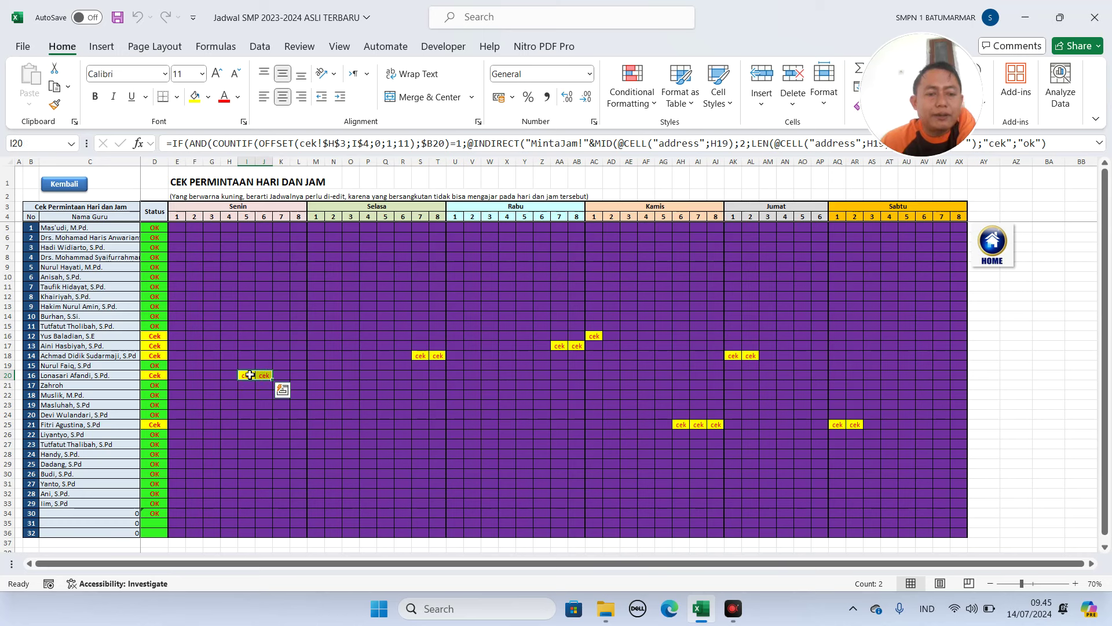
pyautogui.click(260, 207)
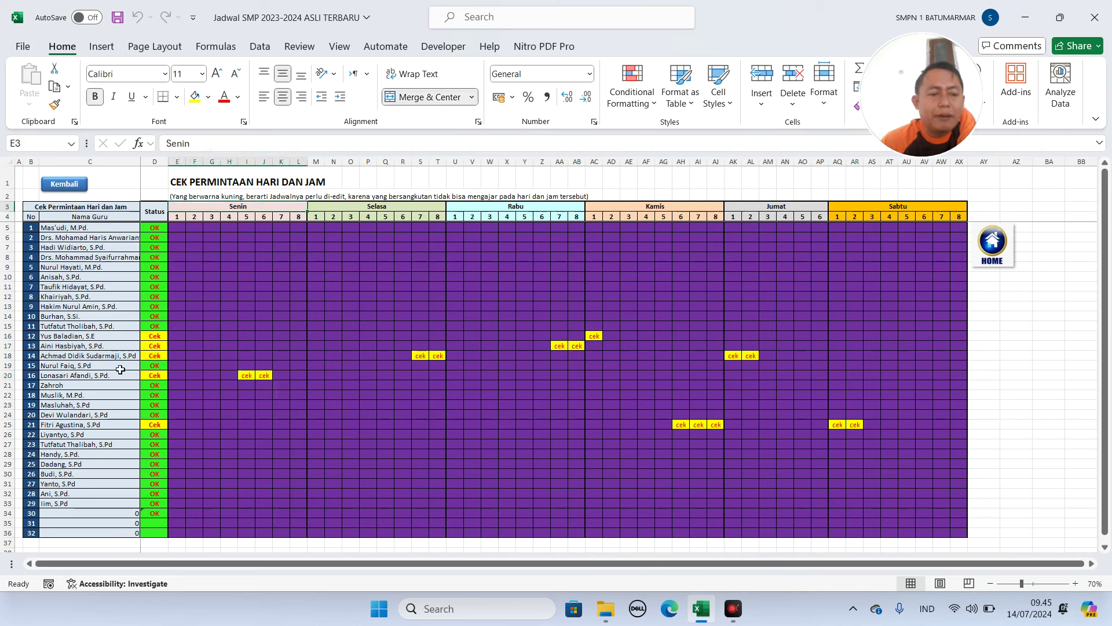
pyautogui.click(76, 376)
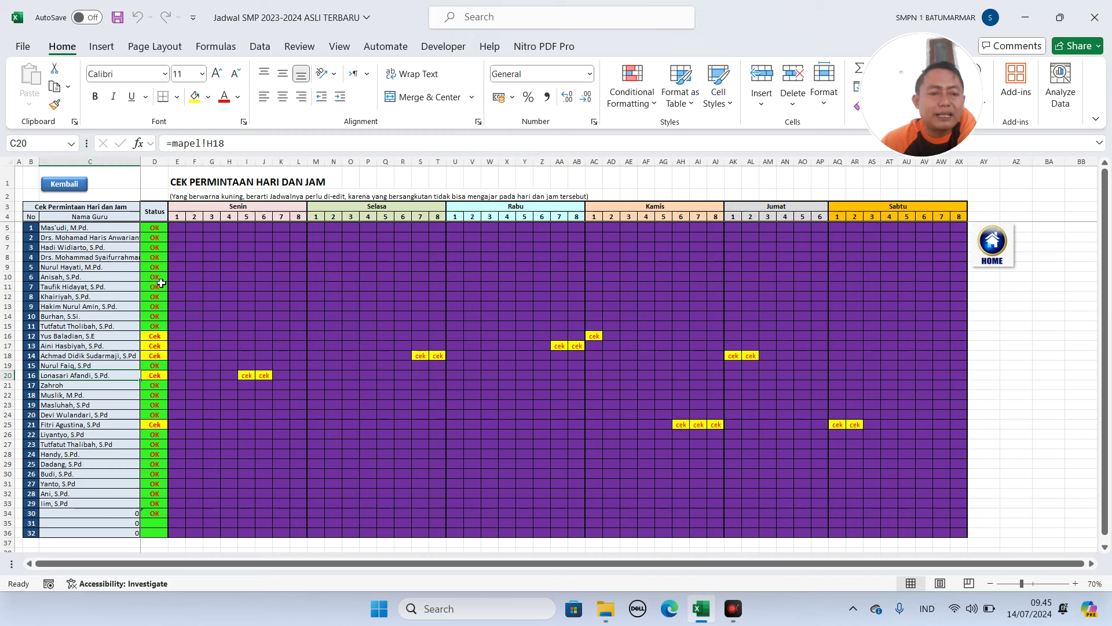
pyautogui.click(994, 250)
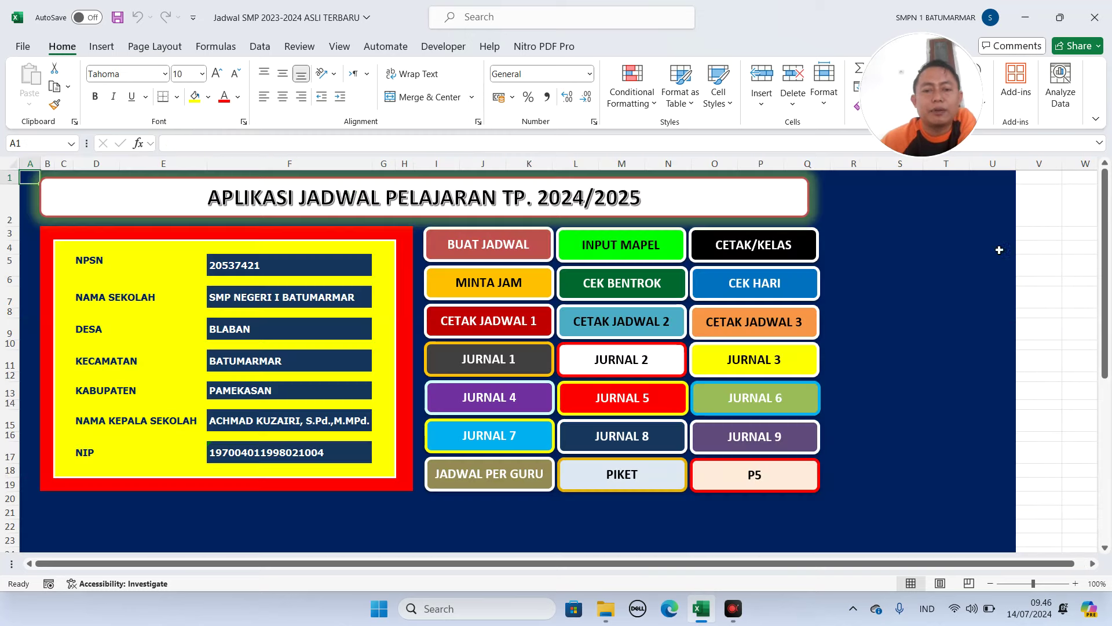
pyautogui.click(484, 278)
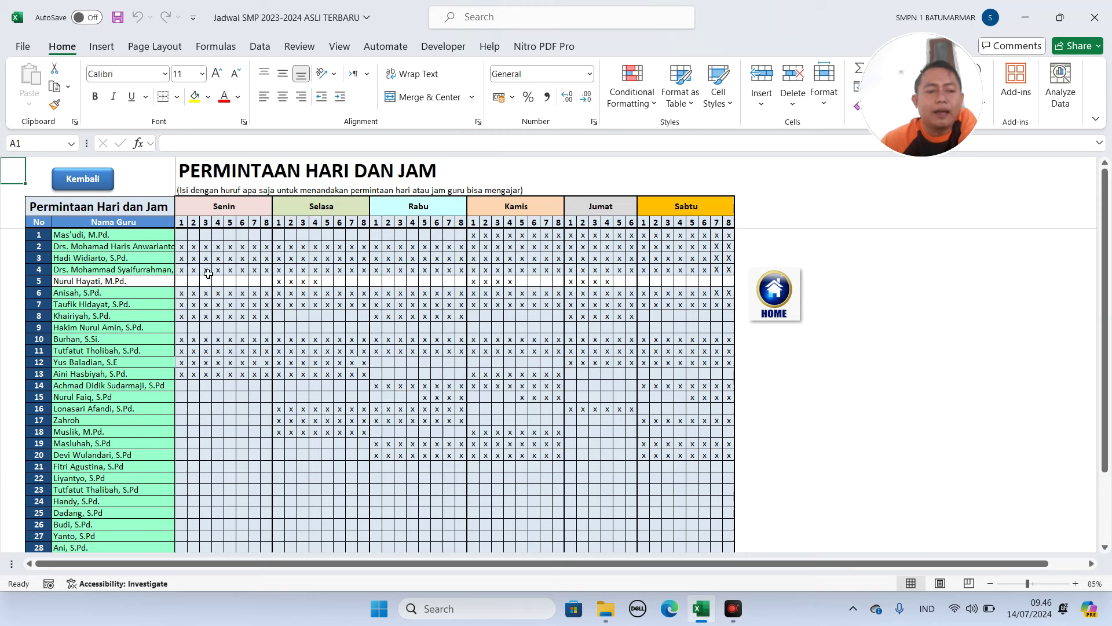
# - Review teacher number 16's requested hours for Monday through Friday in the MINTA JAM sheet, reopen it for another look and return home
pyautogui.click(101, 489)
pyautogui.moveTo(182, 409); pyautogui.dragTo(267, 409)
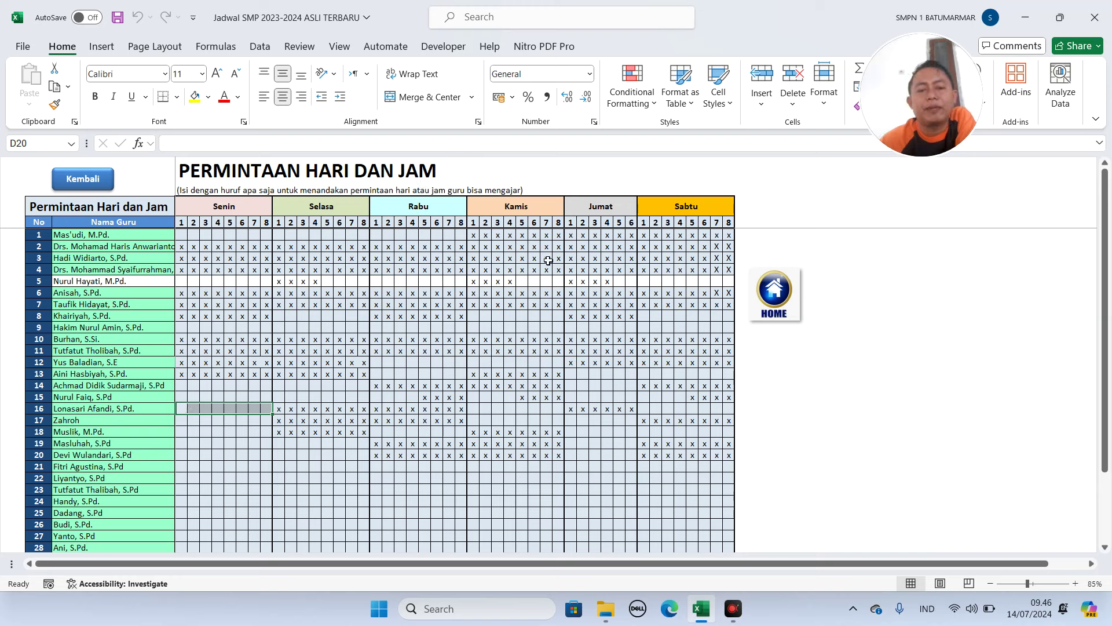
pyautogui.moveTo(307, 410); pyautogui.dragTo(462, 411)
pyautogui.moveTo(593, 410); pyautogui.dragTo(620, 410)
pyautogui.click(774, 292)
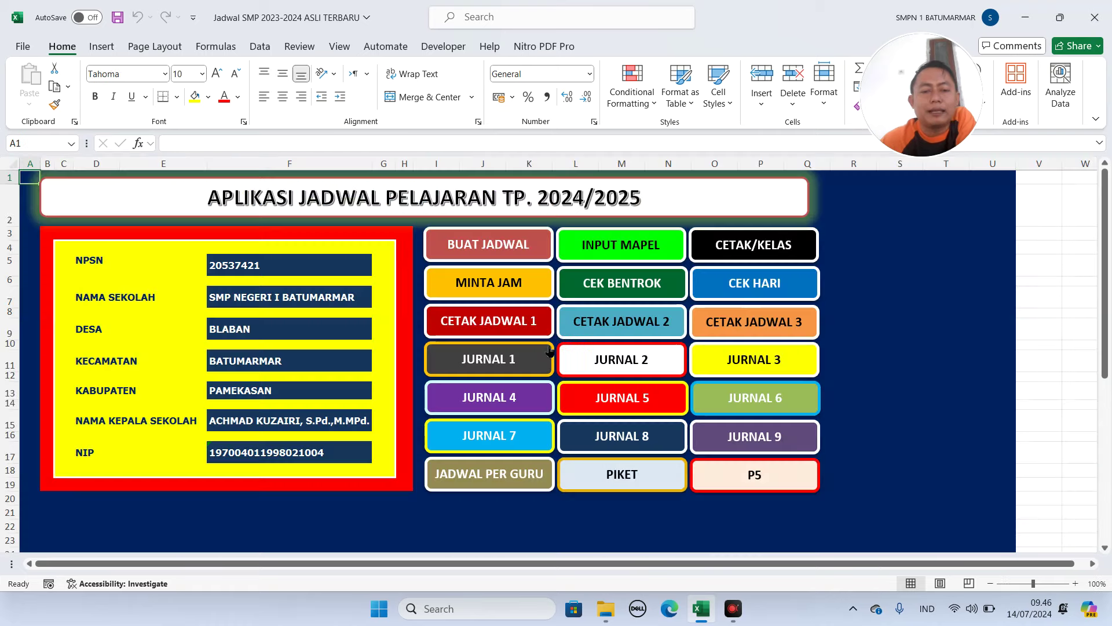
pyautogui.click(510, 283)
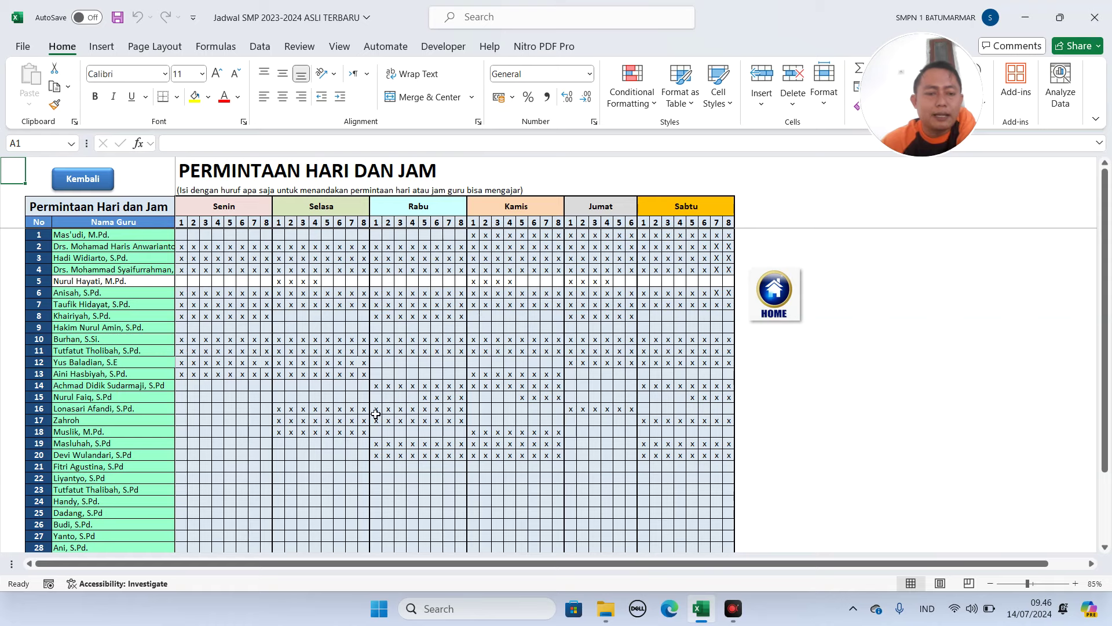
pyautogui.click(778, 296)
# - In the BUAT JADWAL timetable, move teacher number 13's B. Inggris lesson from VIIIA Monday periods 7 and 8 to the empty VIIIB column
pyautogui.click(506, 241)
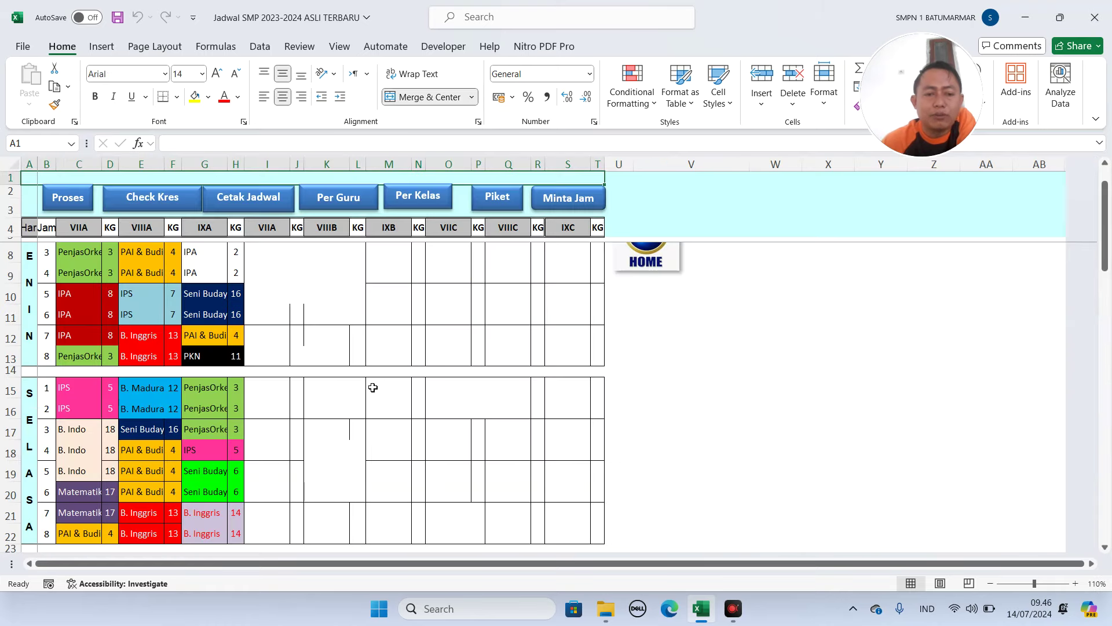
pyautogui.scroll(-2, 305, 392)
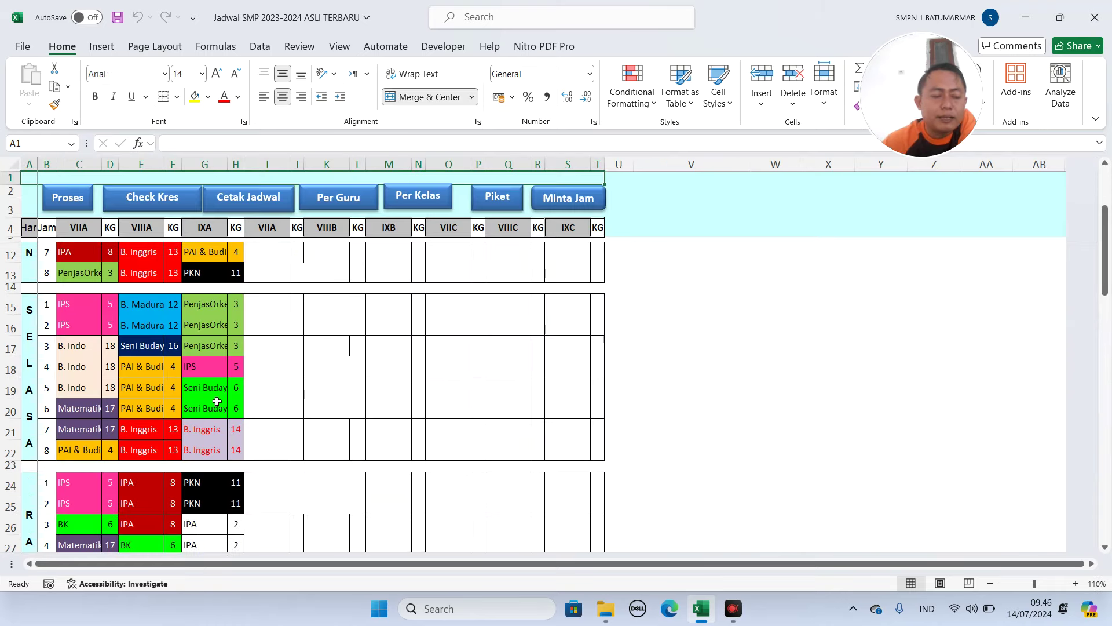
pyautogui.scroll(2, 218, 396)
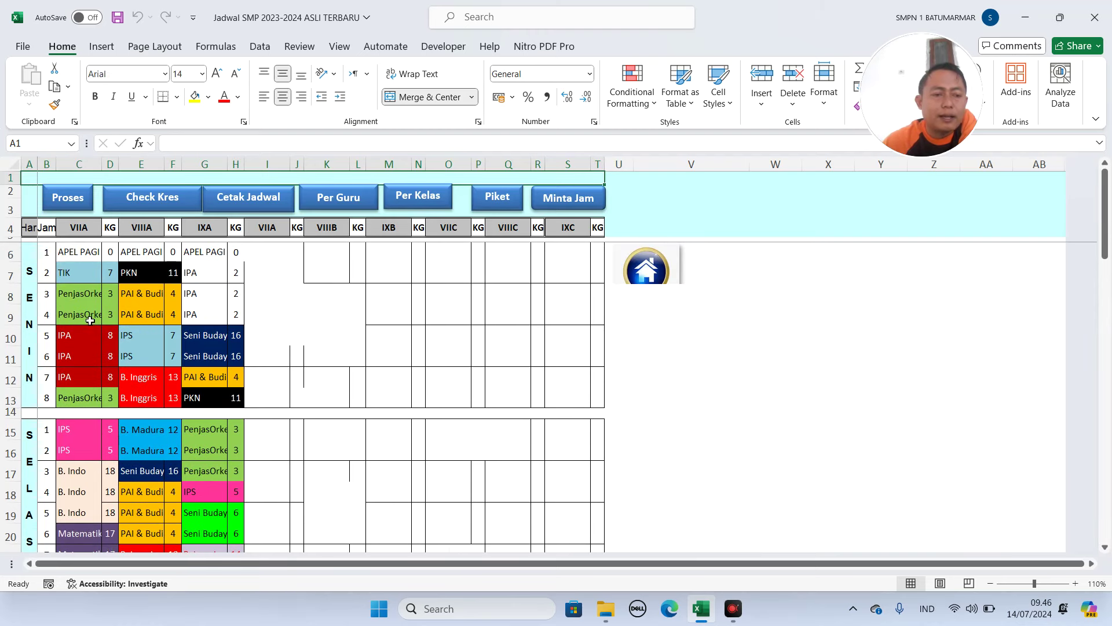
pyautogui.moveTo(148, 376); pyautogui.dragTo(359, 373)
pyautogui.scroll(-2, 161, 390)
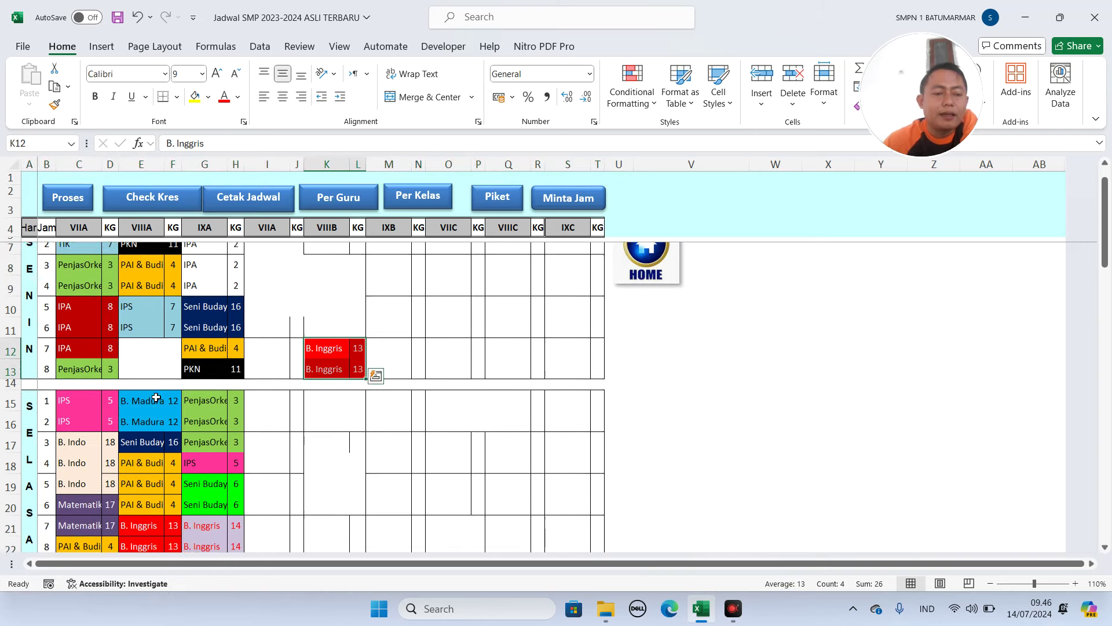
pyautogui.scroll(-2, 156, 398)
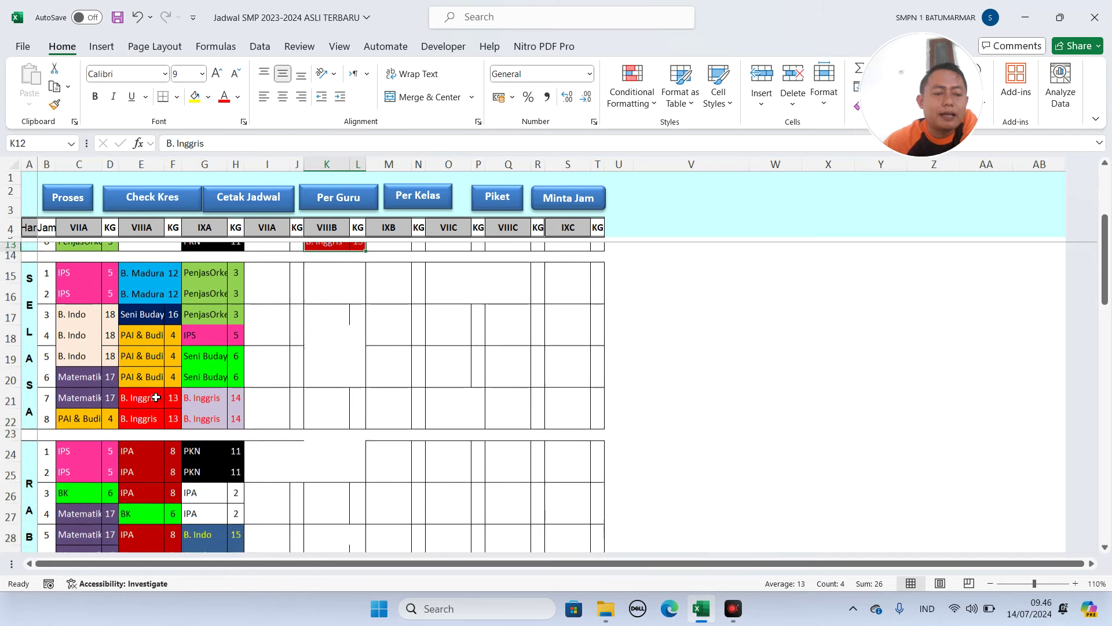
pyautogui.scroll(3, 284, 348)
# - Recheck teacher number 16's requested Friday hours in the MINTA JAM sheet and return to the BUAT JADWAL timetable
pyautogui.click(656, 295)
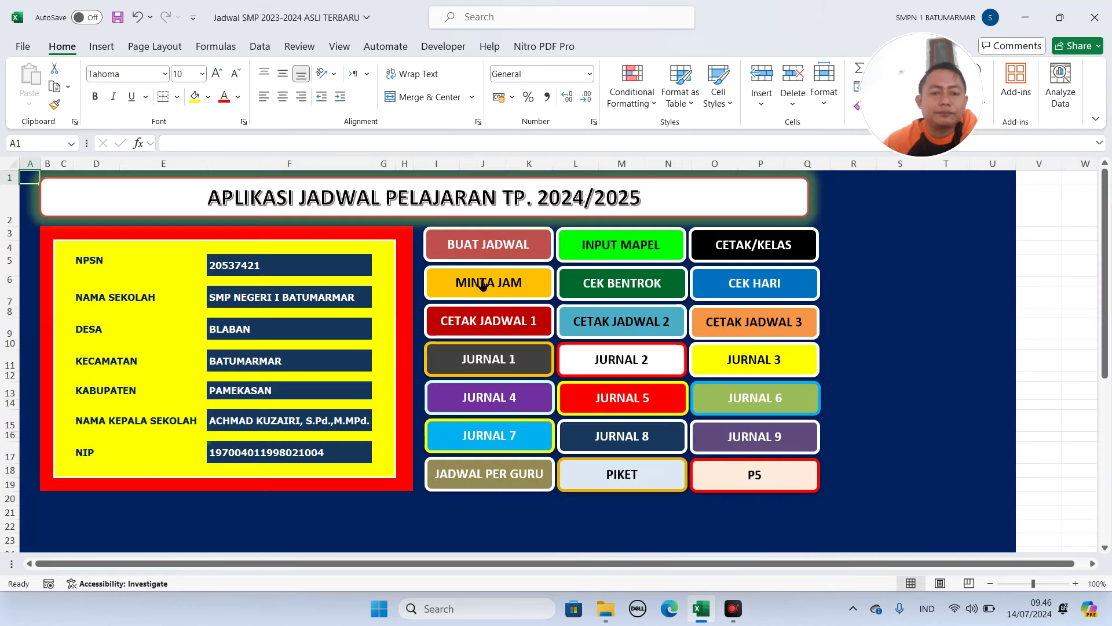
pyautogui.click(517, 283)
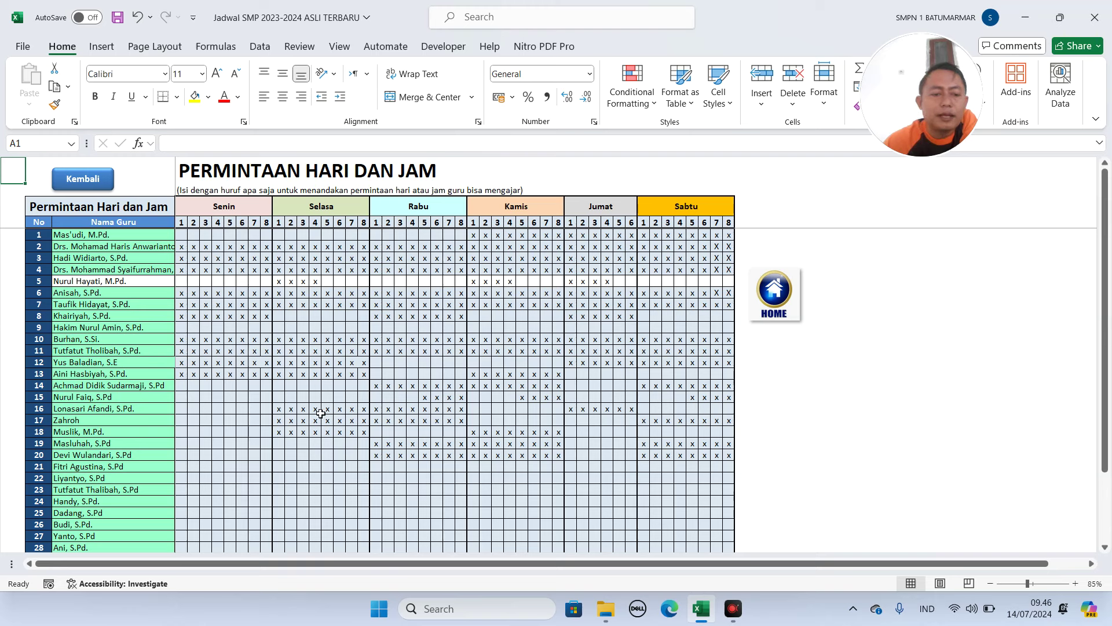
pyautogui.click(571, 409)
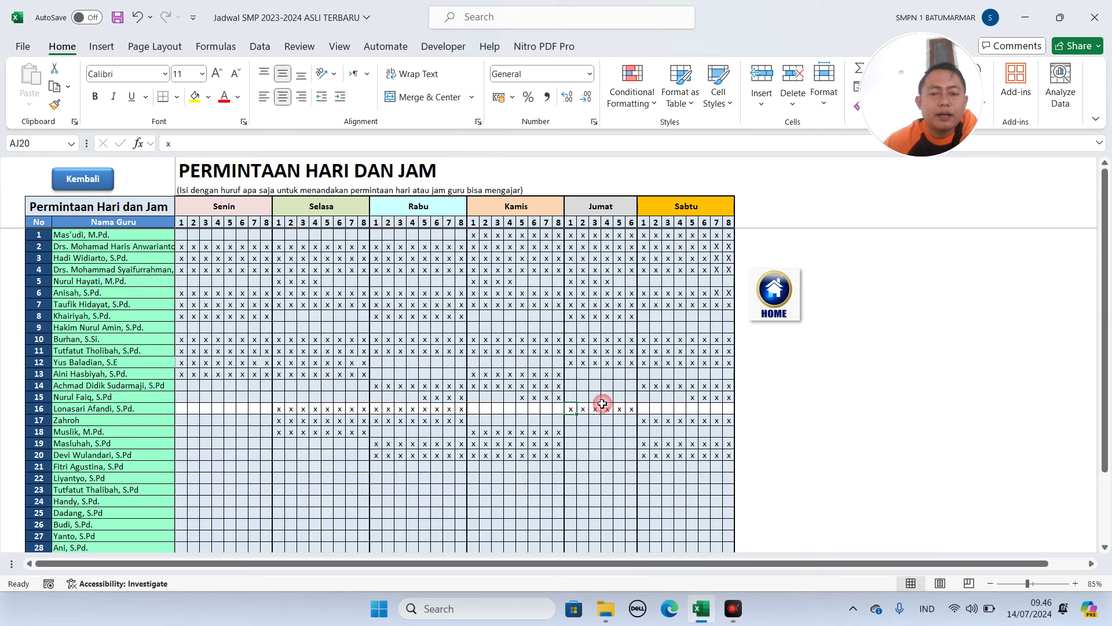
pyautogui.click(774, 299)
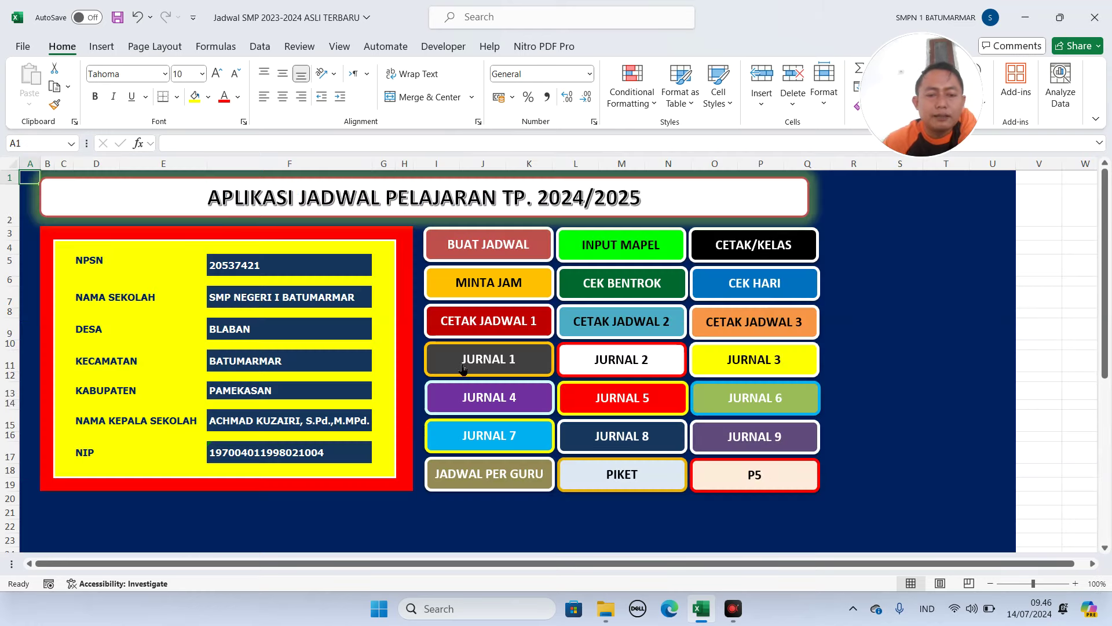
pyautogui.click(492, 285)
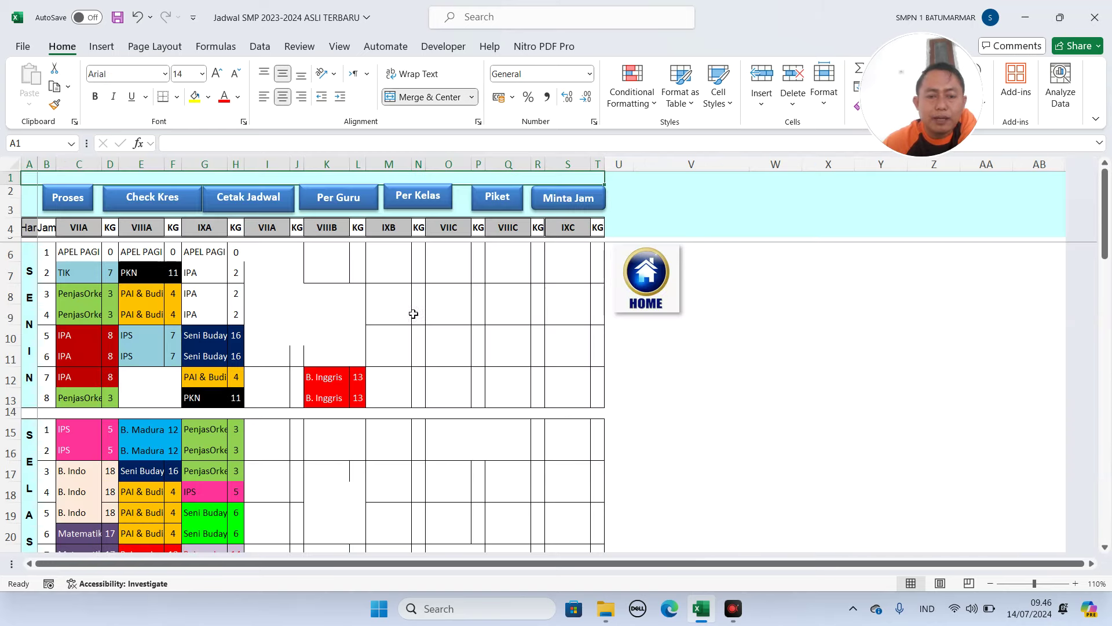
# - Move the parked B. Inggris lesson of teacher number 13 down to Tuesday periods 7 and 8 in the VIIIB column
pyautogui.scroll(-2, 149, 435)
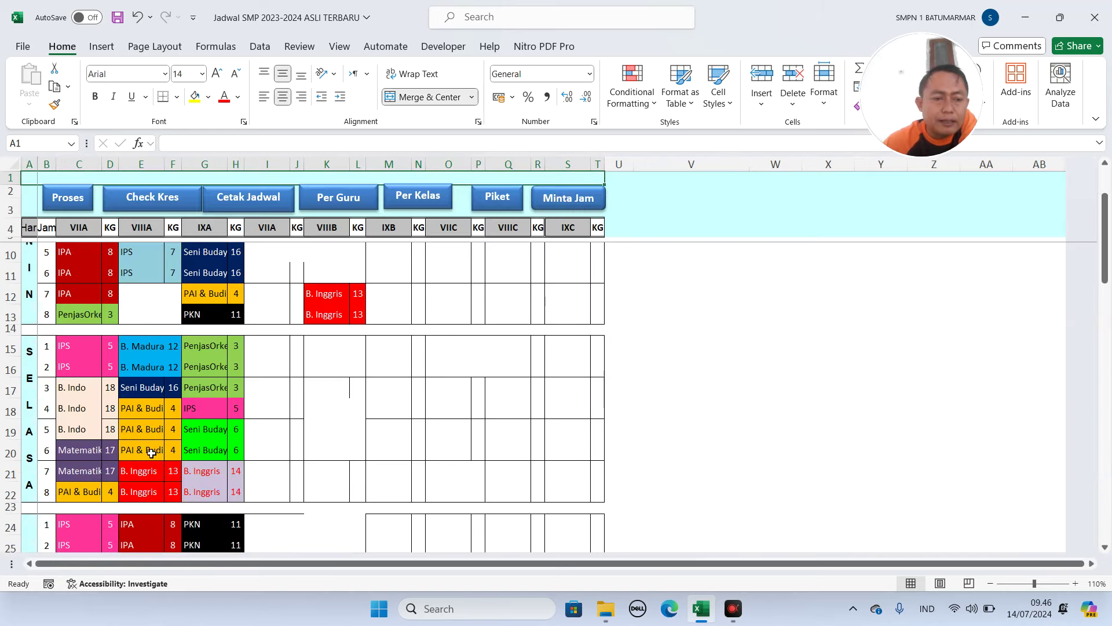
pyautogui.click(151, 388)
pyautogui.click(155, 473)
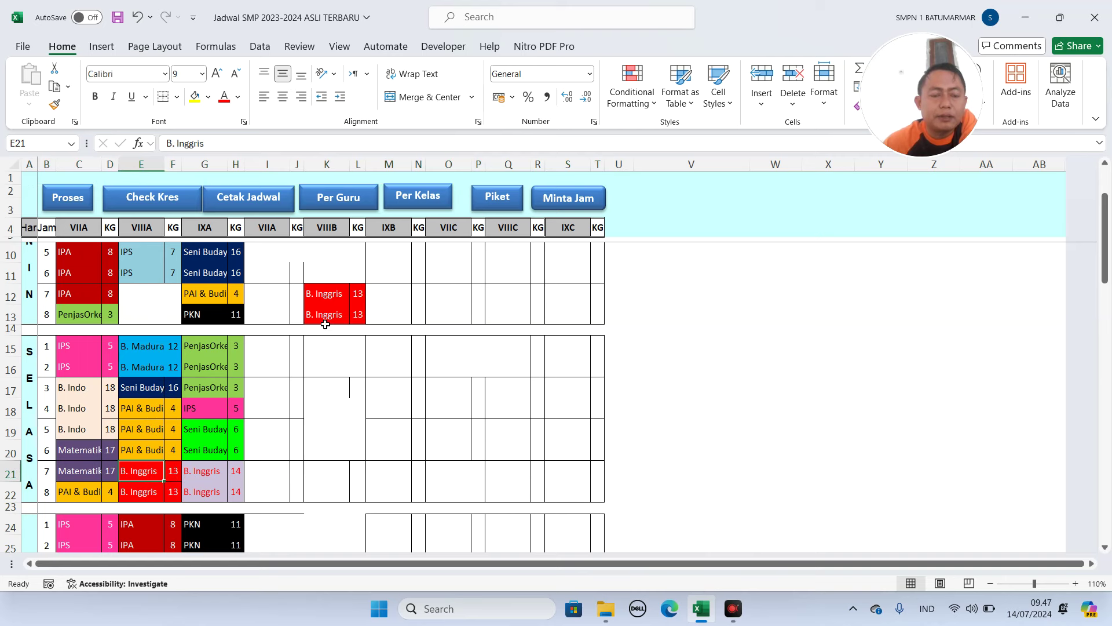
pyautogui.scroll(-1, 326, 315)
pyautogui.moveTo(323, 253); pyautogui.dragTo(366, 460)
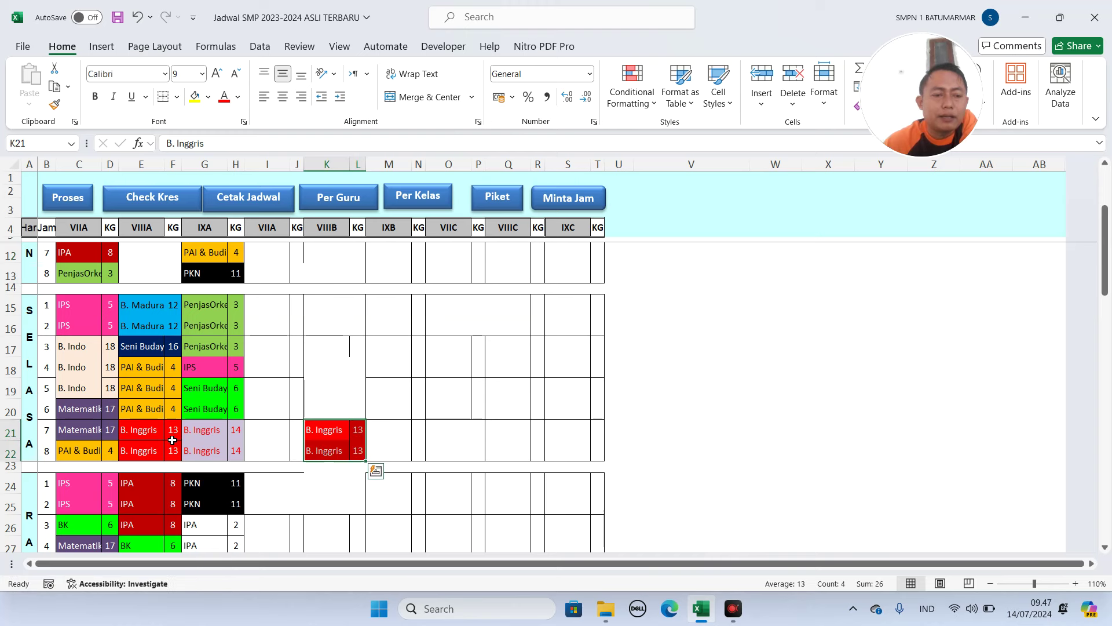
# - Swap the parked B. Inggris lesson with teacher number 8's two-period IPA lesson in VIIIA, placing IPA on Monday periods 7 and 8
pyautogui.scroll(1, 171, 440)
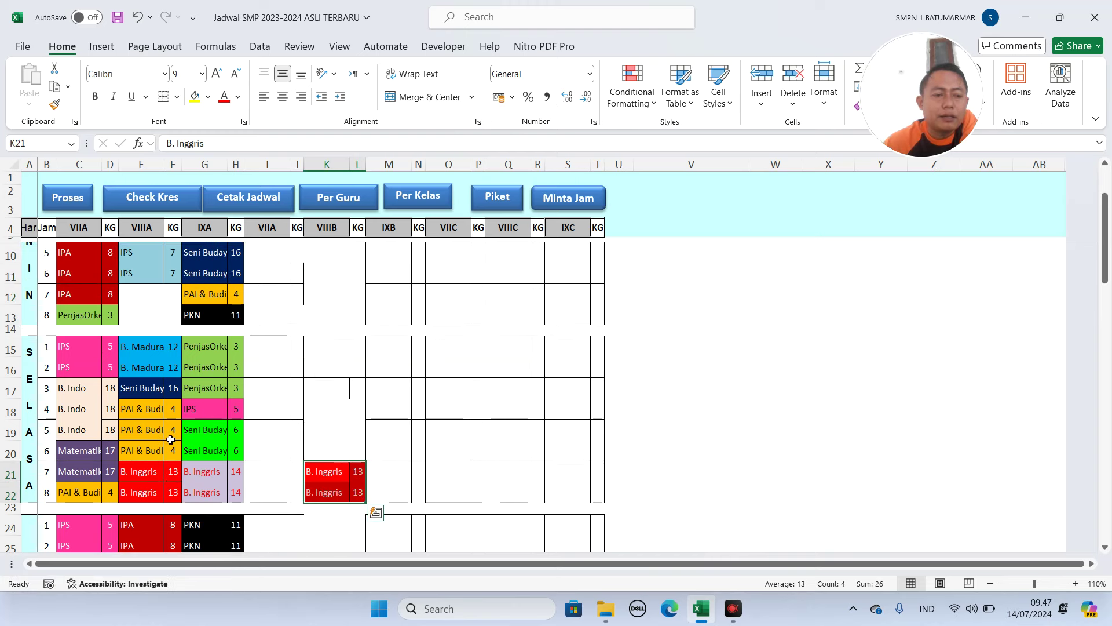
pyautogui.scroll(-4, 170, 440)
pyautogui.moveTo(152, 398); pyautogui.dragTo(360, 435)
pyautogui.moveTo(325, 262); pyautogui.dragTo(173, 433)
pyautogui.moveTo(310, 398); pyautogui.dragTo(357, 422)
pyautogui.moveTo(314, 390); pyautogui.dragTo(151, 319)
# - Process the changed timetable data, acknowledge the save and return home
pyautogui.click(79, 204)
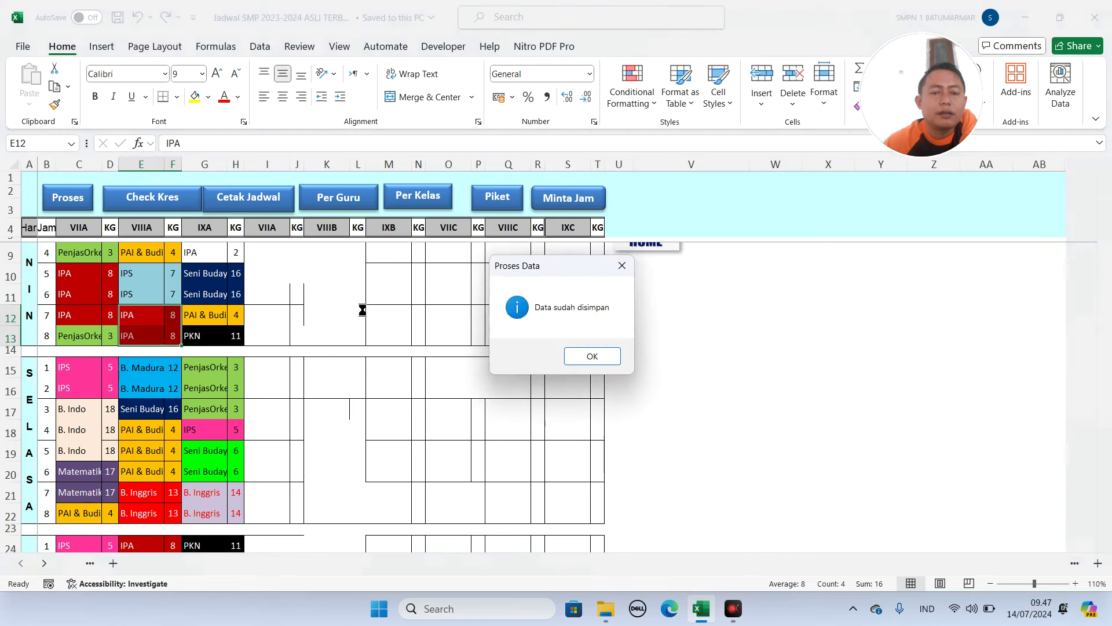
pyautogui.click(582, 352)
pyautogui.click(649, 246)
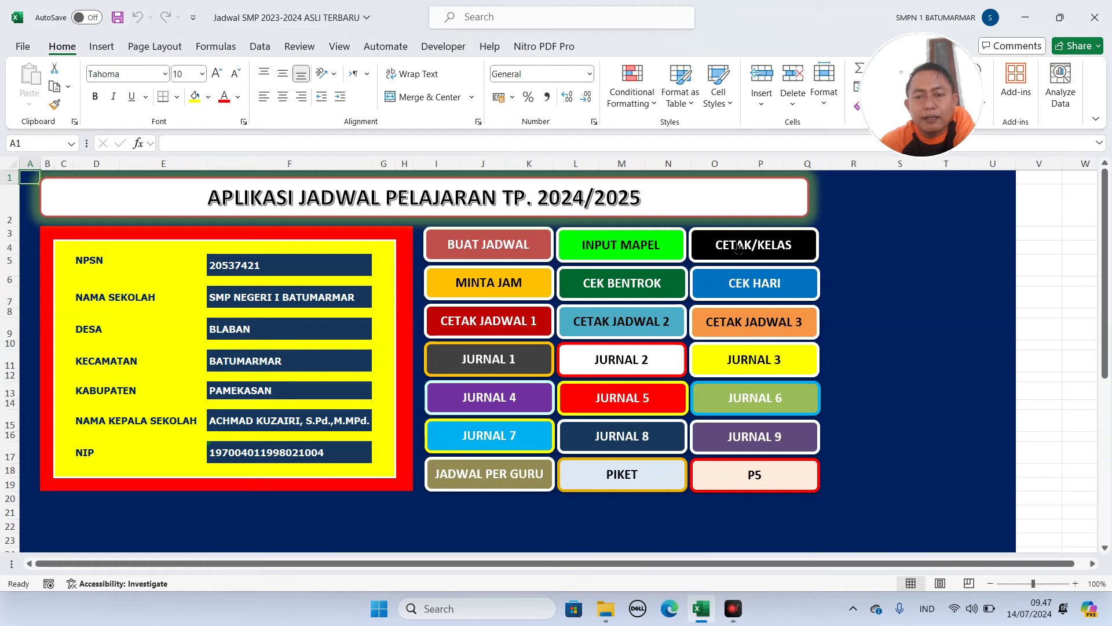
# - Glance at the MINTA JAM sheet, check teacher number 16's flagged Monday periods 5 and 6 in the CEK HARI sheet, and return home
pyautogui.click(529, 287)
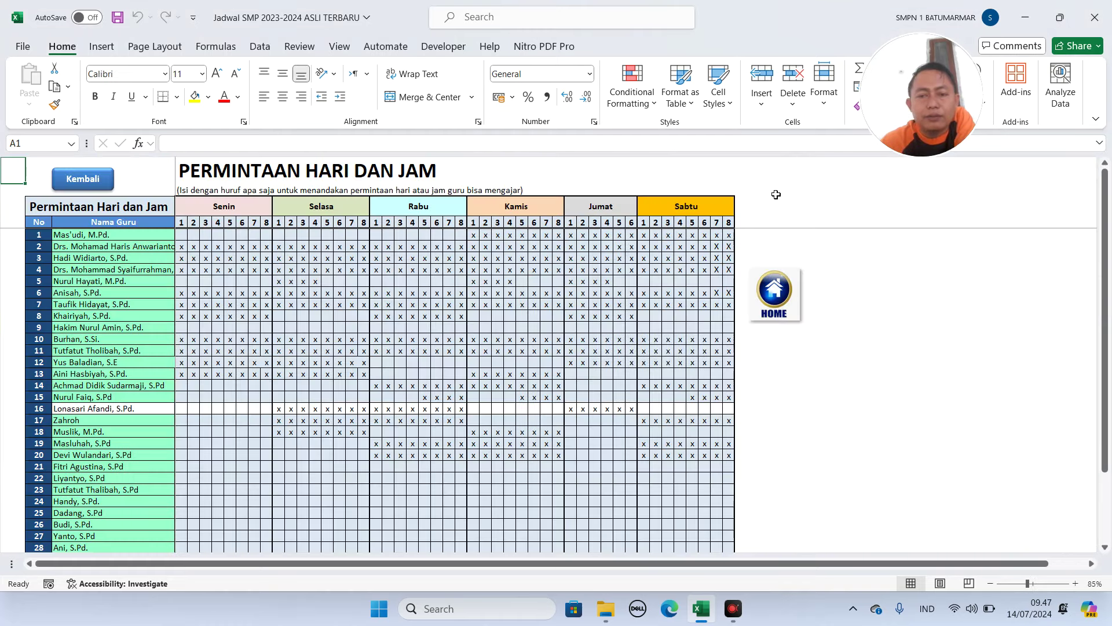
pyautogui.click(776, 290)
pyautogui.click(605, 284)
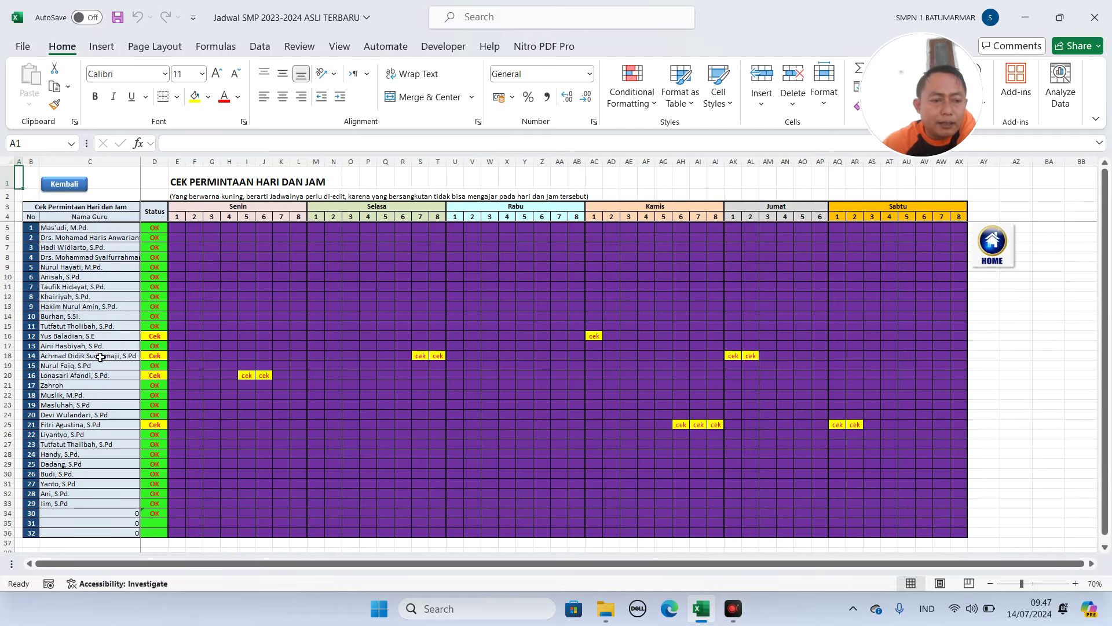
pyautogui.click(93, 373)
pyautogui.moveTo(248, 377); pyautogui.dragTo(271, 377)
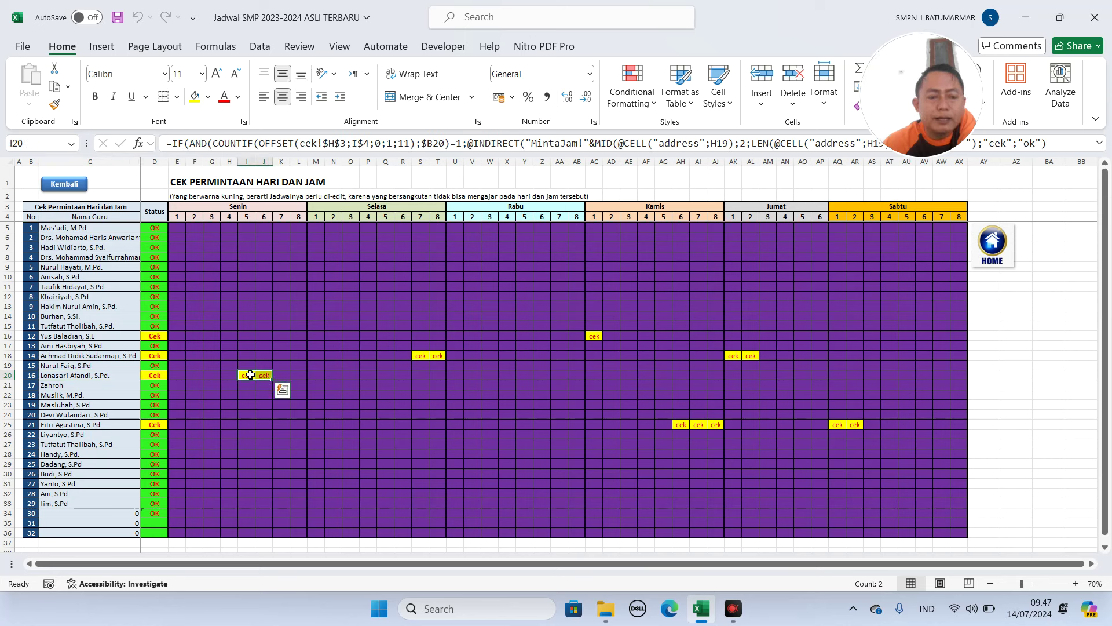
pyautogui.click(251, 375)
pyautogui.moveTo(250, 375); pyautogui.dragTo(271, 377)
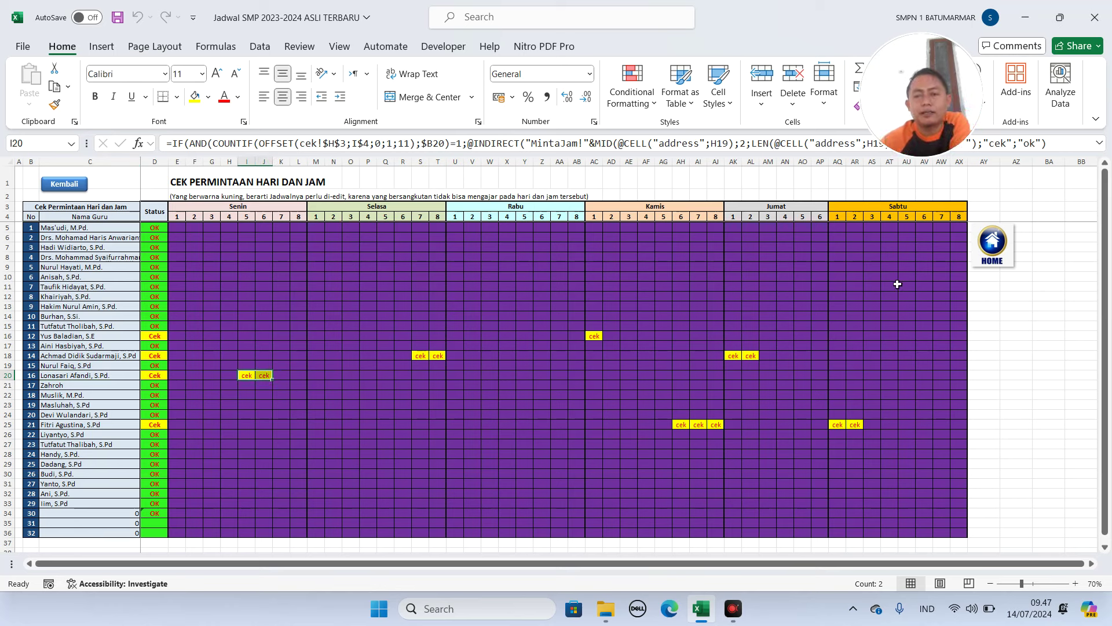
pyautogui.click(986, 256)
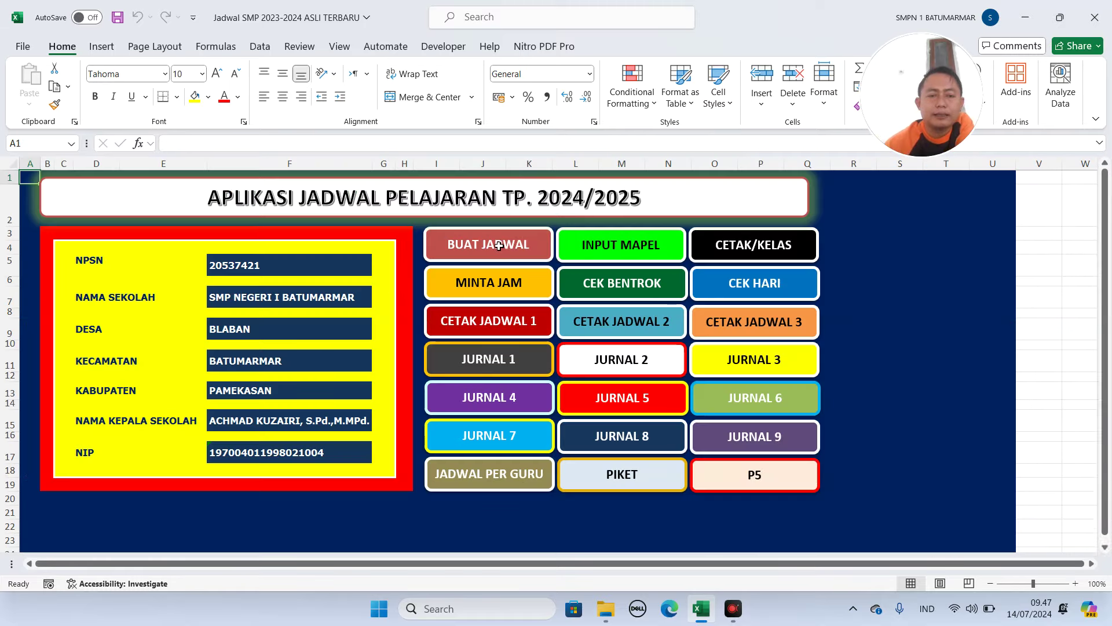
# - Glance at the BUAT JADWAL timetable, look through the teacher code list in the INPUT MAPEL sheet, and return home
pyautogui.click(500, 248)
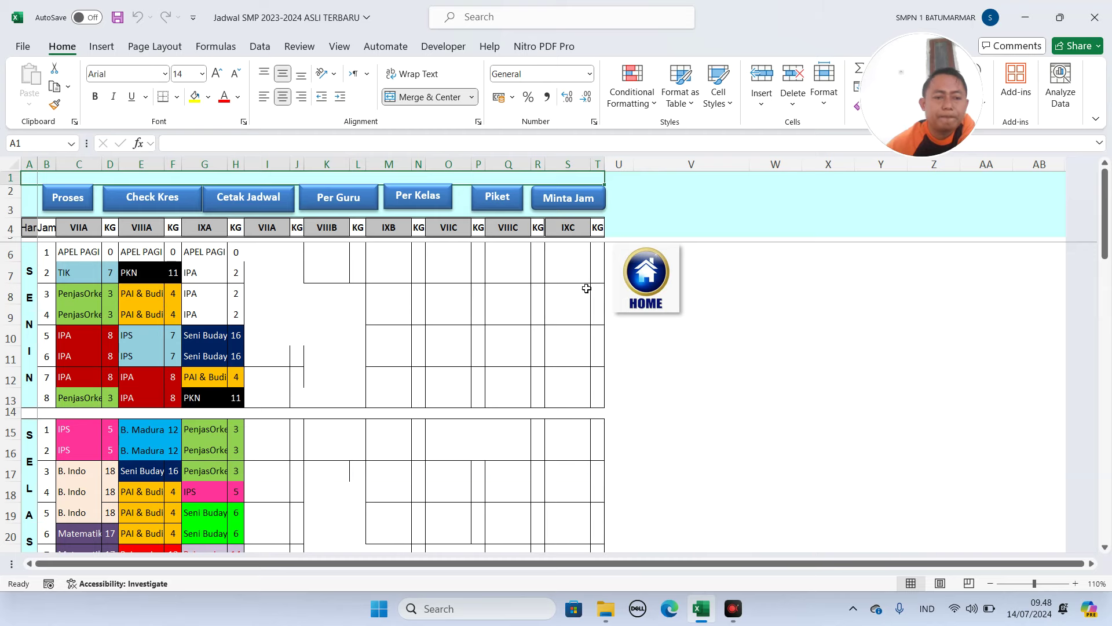
pyautogui.click(667, 285)
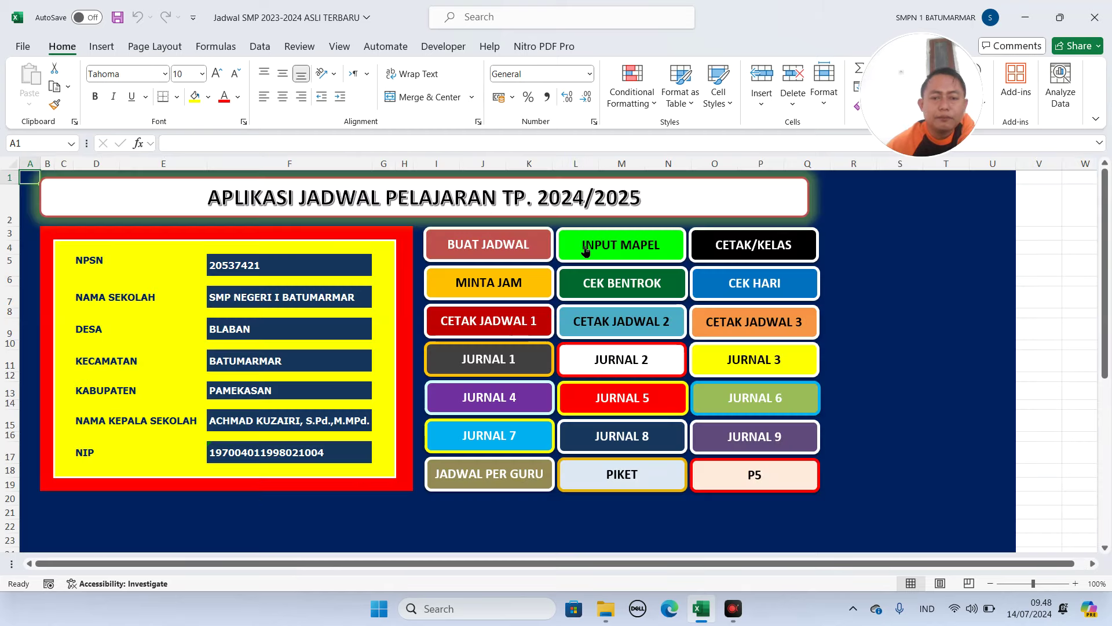
pyautogui.click(586, 251)
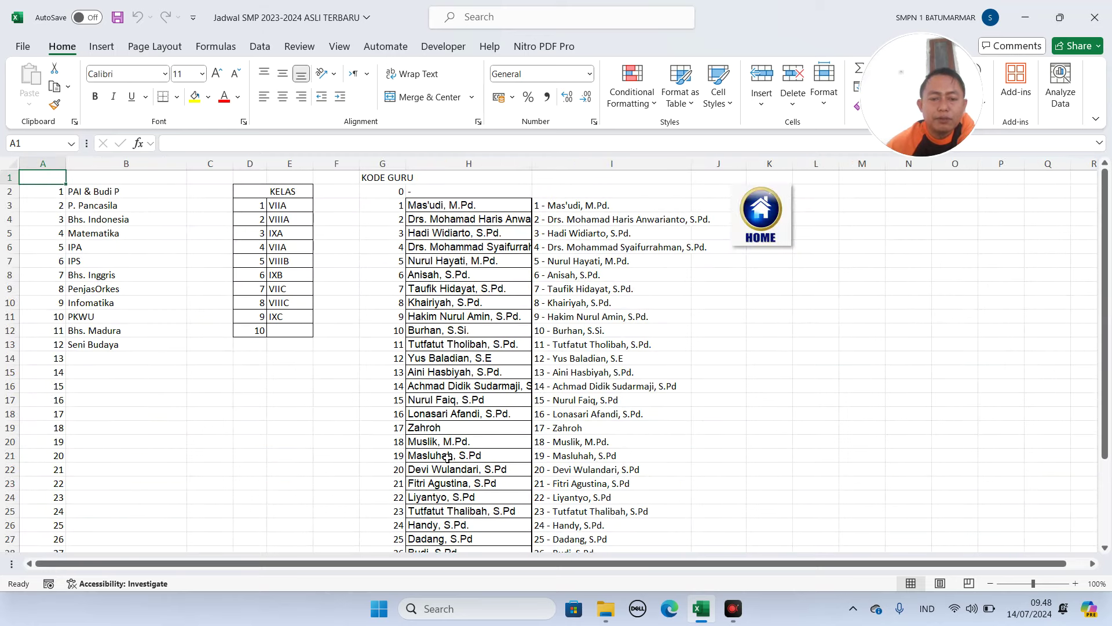
pyautogui.scroll(-2, 447, 508)
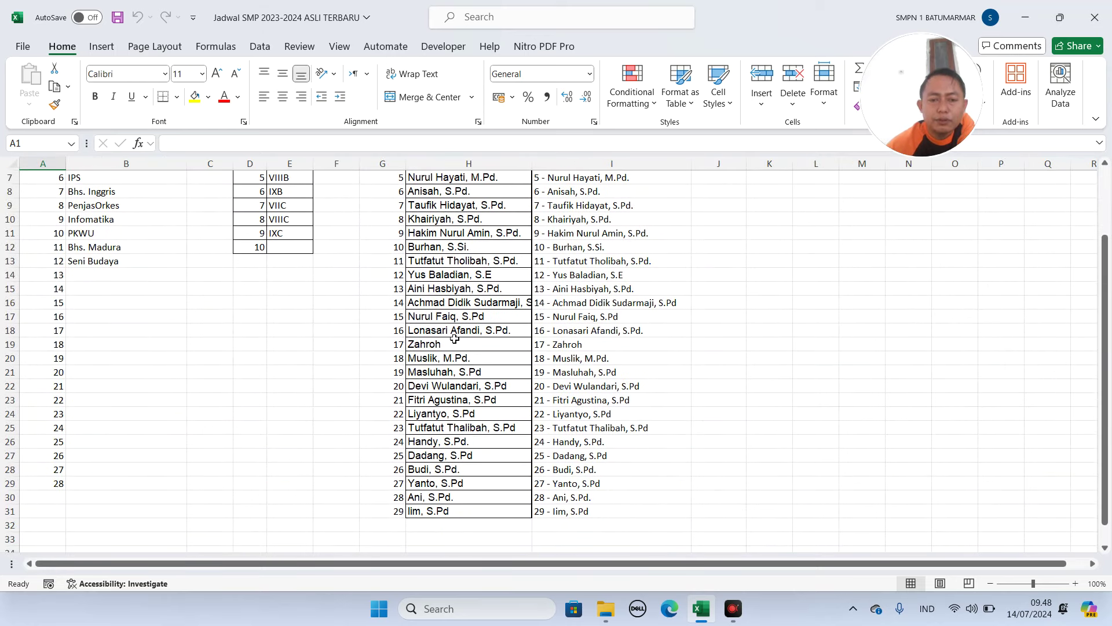
pyautogui.scroll(2, 422, 330)
pyautogui.click(768, 219)
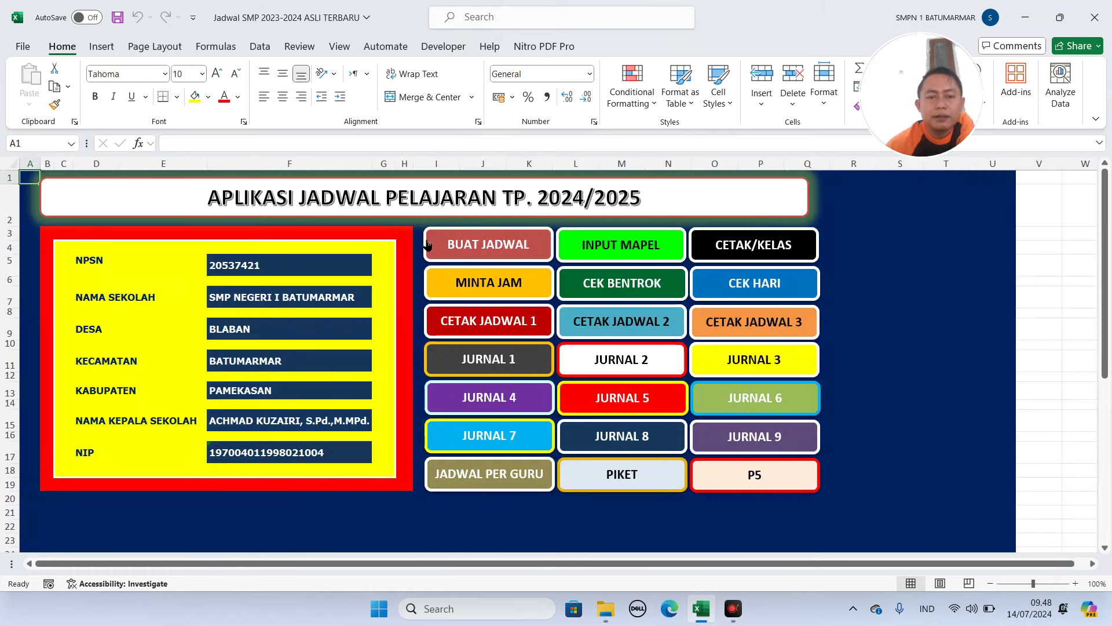
# - In the BUAT JADWAL timetable, move teacher number 16's Seni Budaya lesson from IXA Monday periods 5 and 6 to VIIIB periods 7 and 8
pyautogui.click(491, 247)
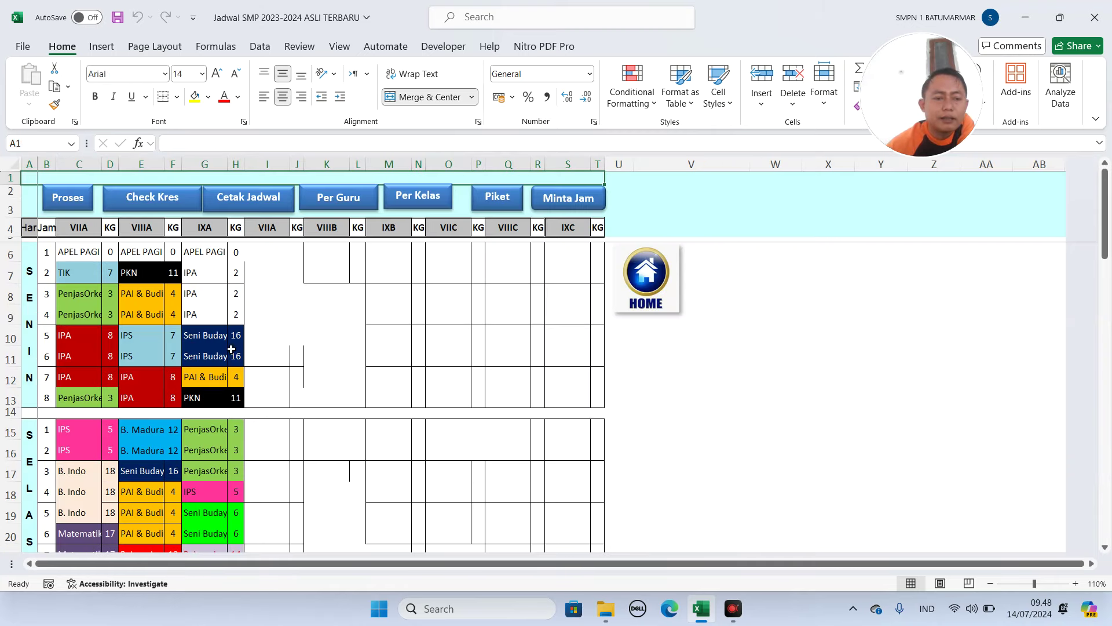
pyautogui.moveTo(220, 338); pyautogui.dragTo(235, 354)
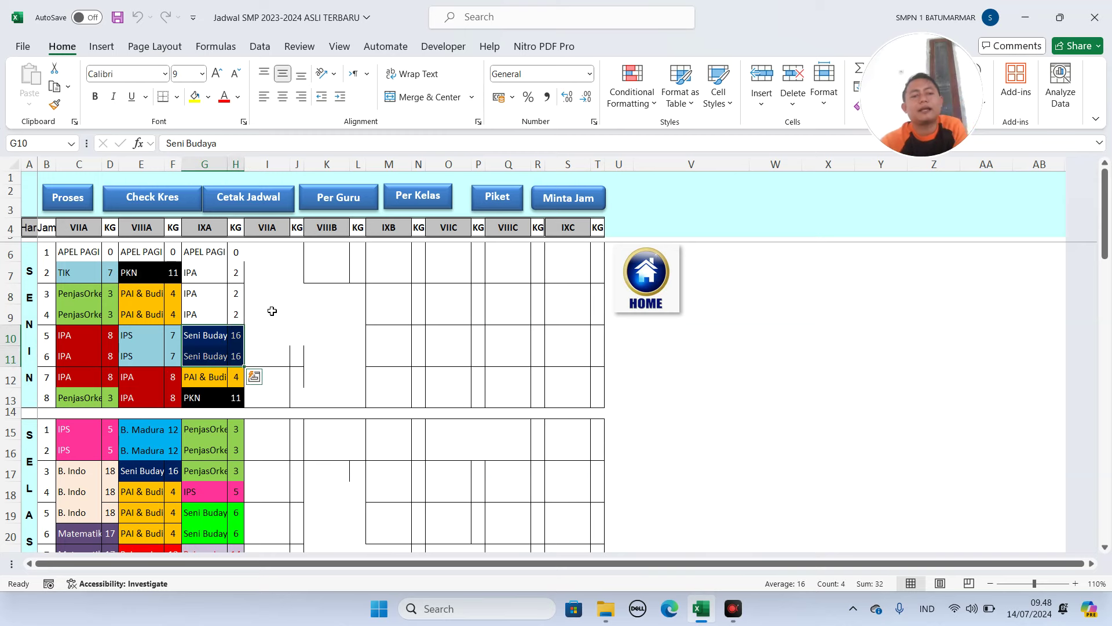
pyautogui.scroll(-1, 248, 332)
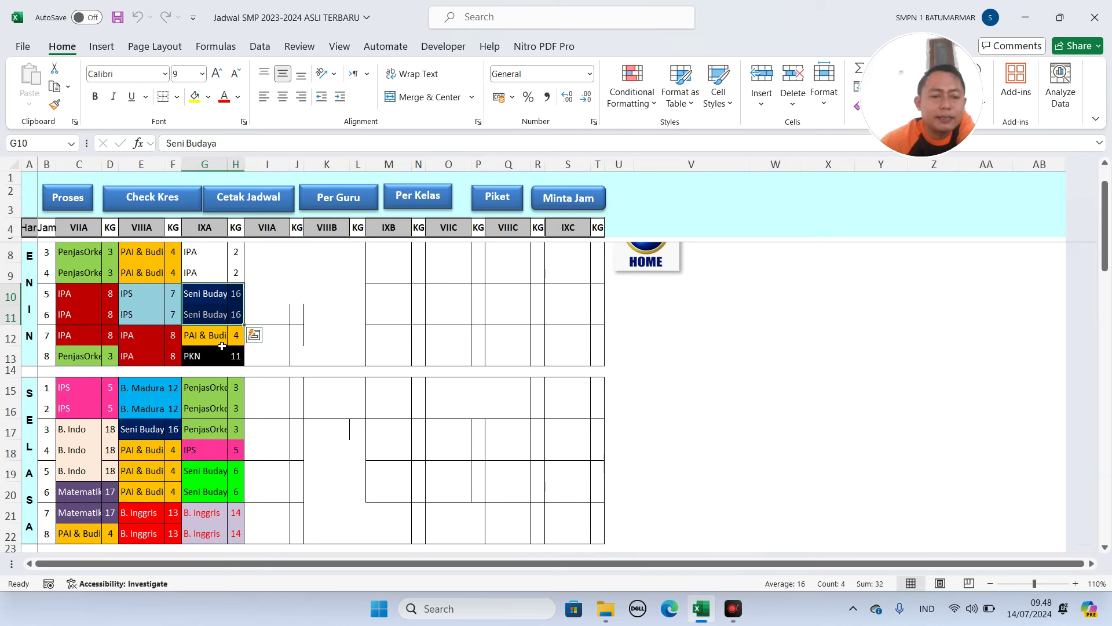
pyautogui.moveTo(236, 327); pyautogui.dragTo(356, 356)
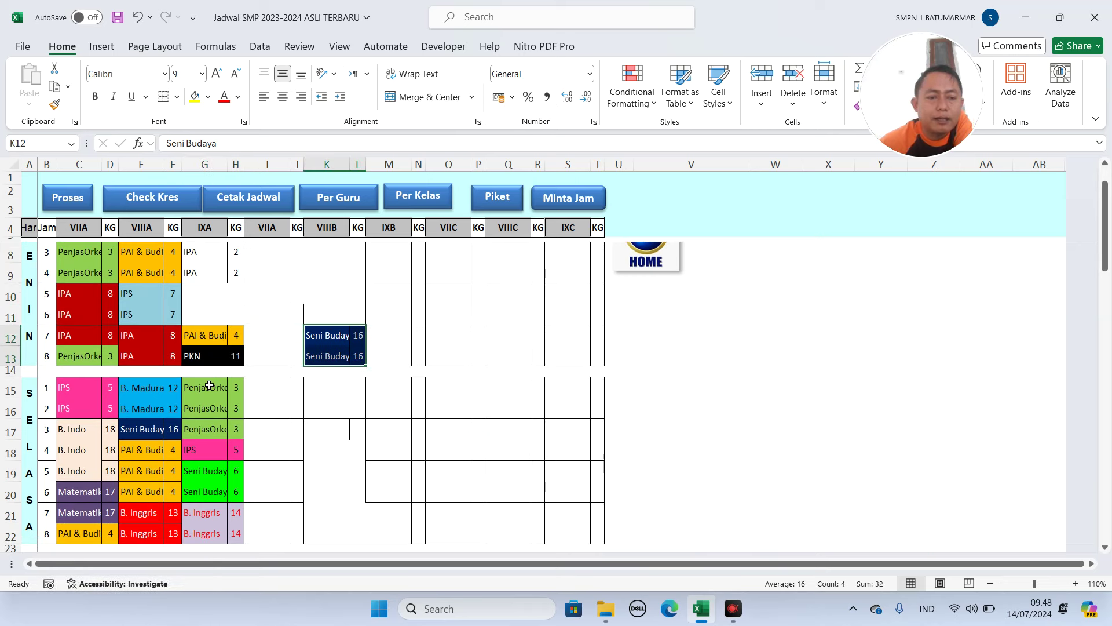
# - Move teacher number 6's Seni Budaya to IXA Monday periods 5 and 6, and teacher number 16's parked lesson to IXA Tuesday periods 5 and 6
pyautogui.moveTo(199, 384); pyautogui.dragTo(235, 417)
pyautogui.moveTo(200, 464); pyautogui.dragTo(229, 290)
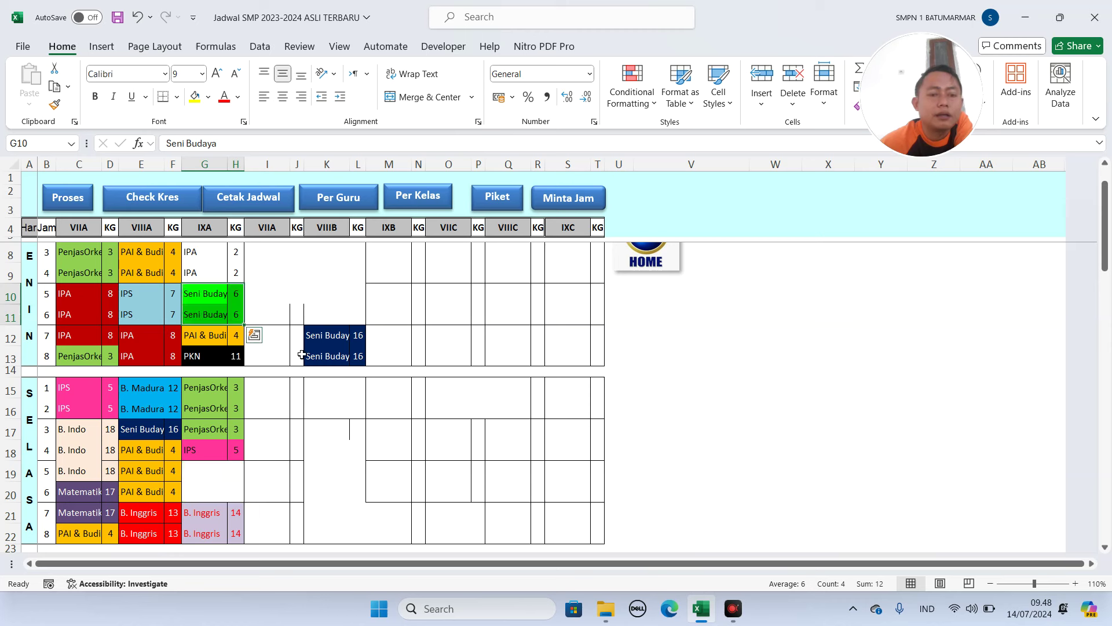
pyautogui.moveTo(316, 335); pyautogui.dragTo(215, 502)
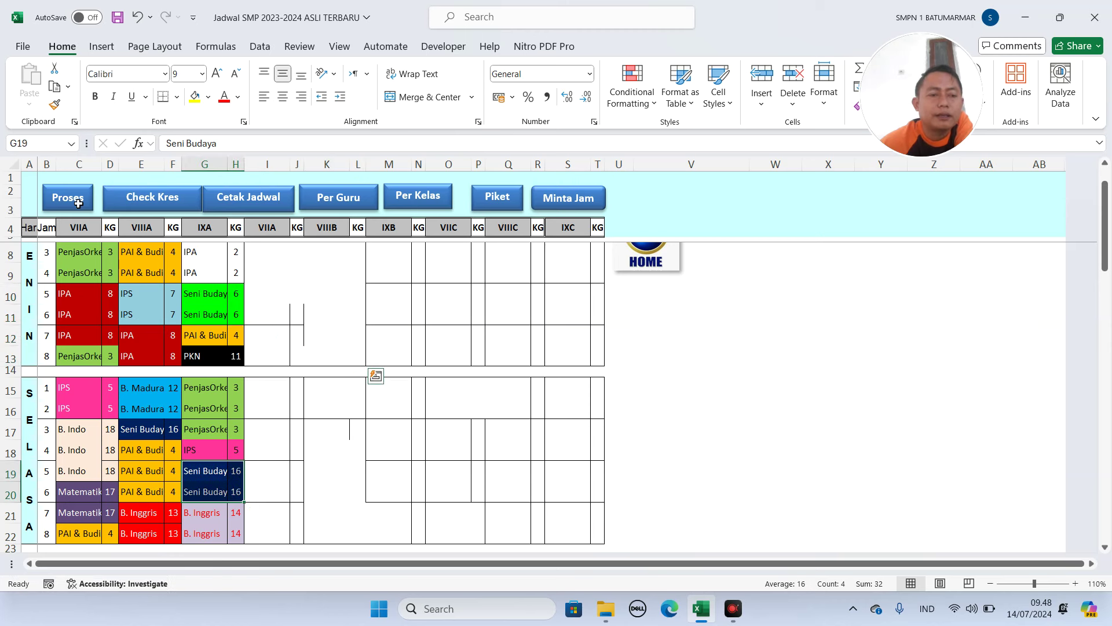
# - Process and save the edited BUAT JADWAL timetable data and open the CEK HARI sheet
pyautogui.click(84, 207)
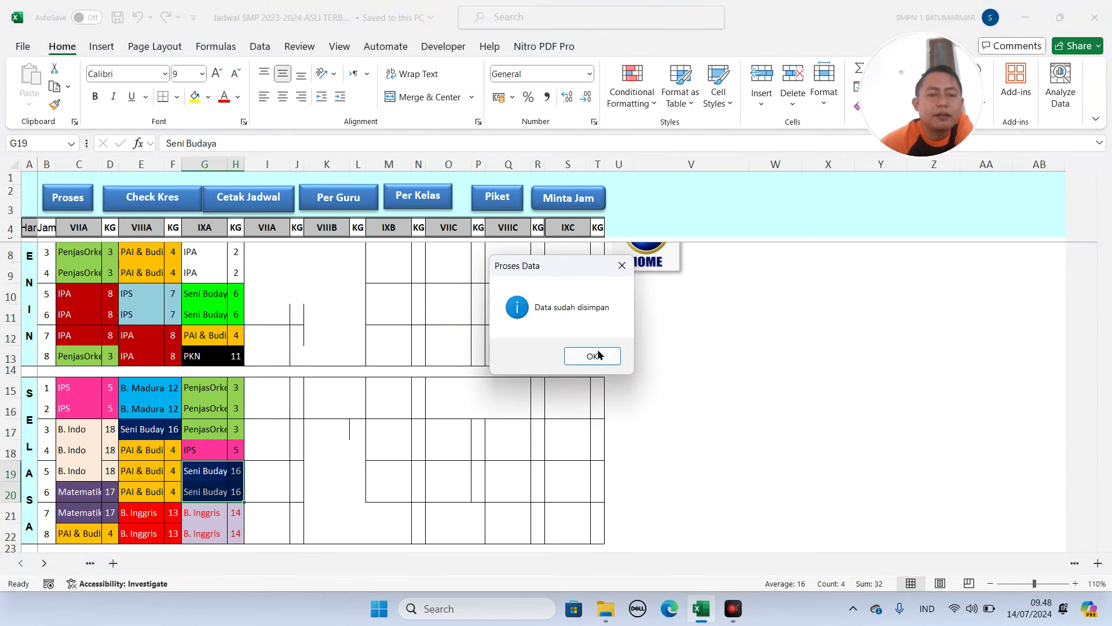
pyautogui.click(598, 355)
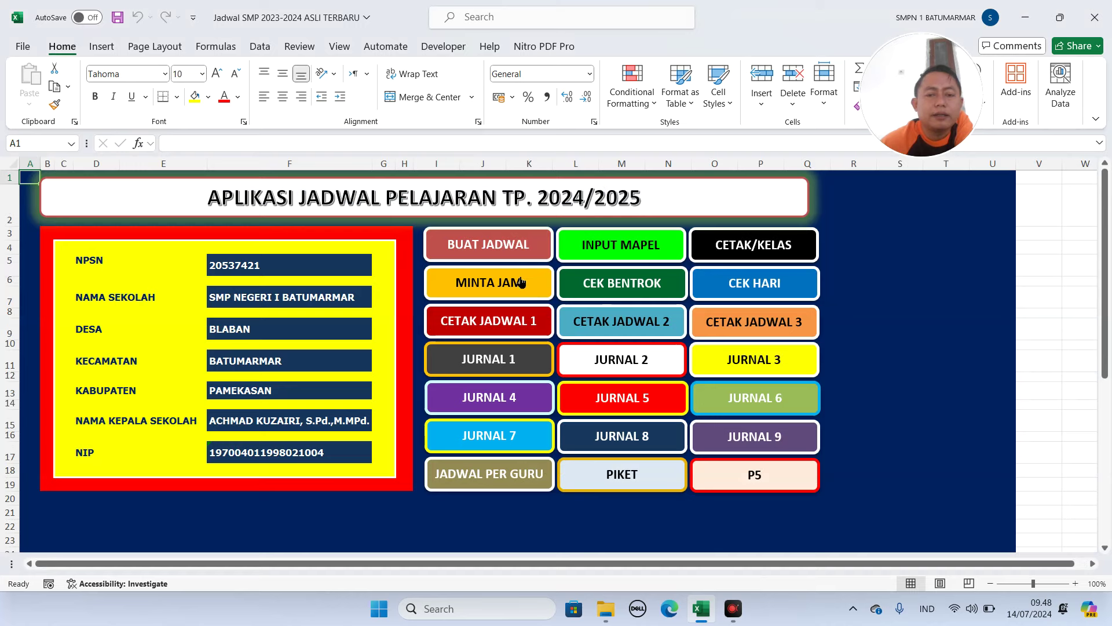
pyautogui.click(731, 284)
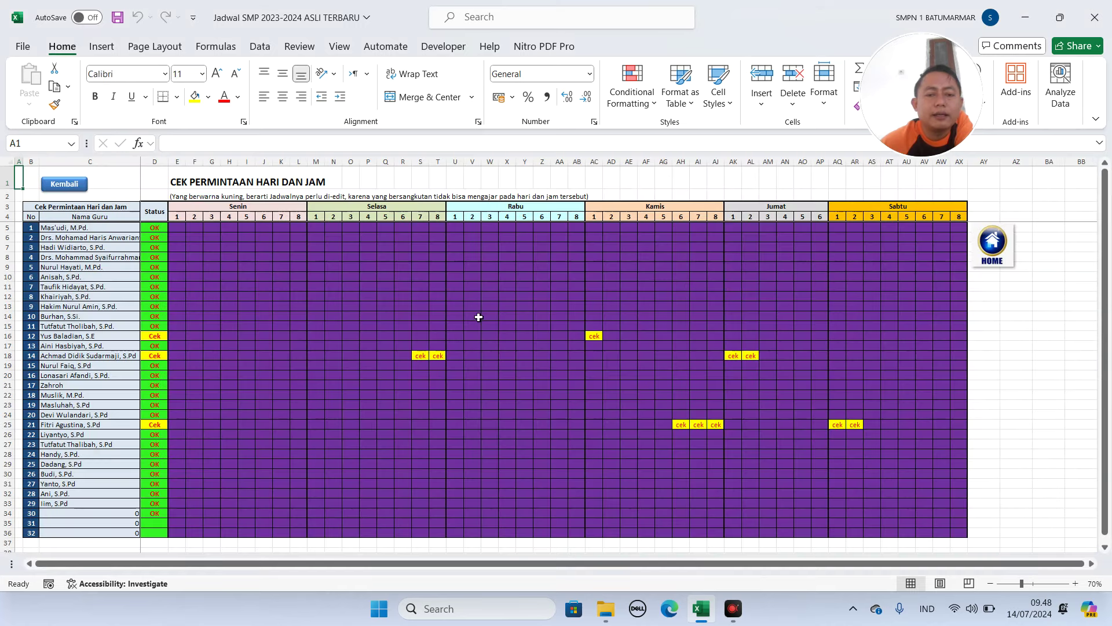
# - Examine the yellow-flagged day and period requests of the teachers in the CEK HARI sheet and return home
pyautogui.moveTo(168, 372); pyautogui.dragTo(808, 386)
pyautogui.moveTo(418, 357); pyautogui.dragTo(491, 355)
pyautogui.moveTo(597, 346); pyautogui.dragTo(787, 365)
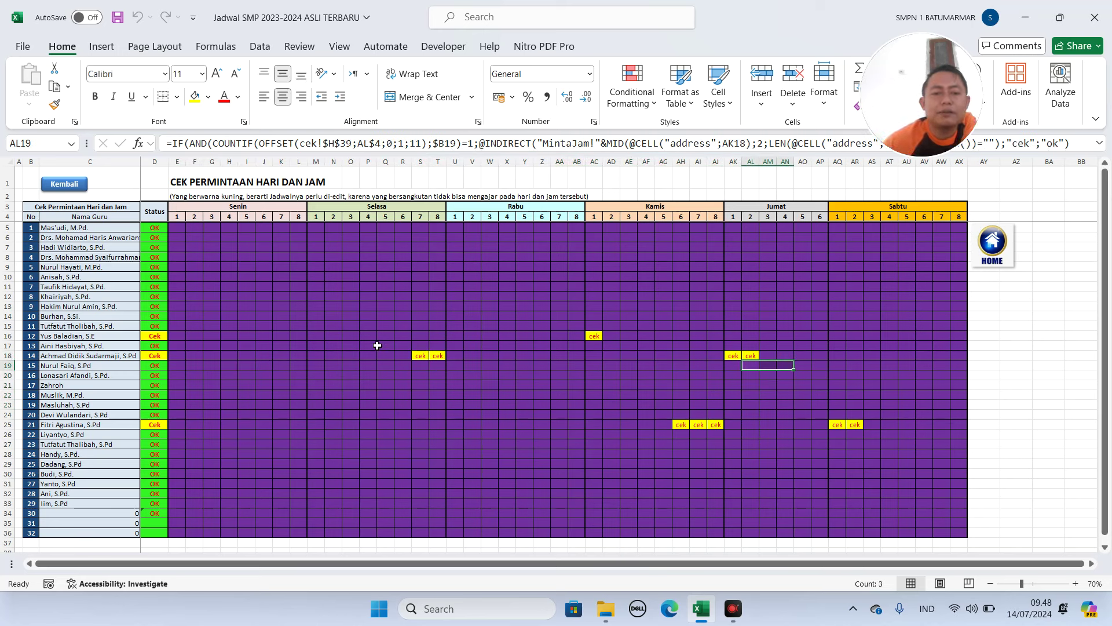
pyautogui.click(1060, 310)
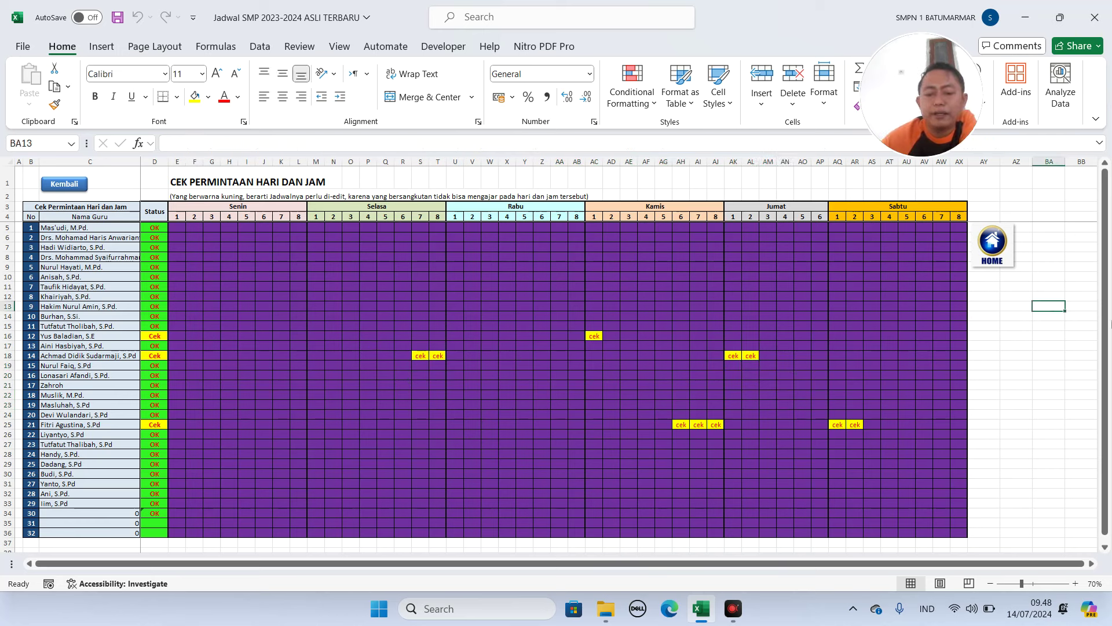
pyautogui.write('9')
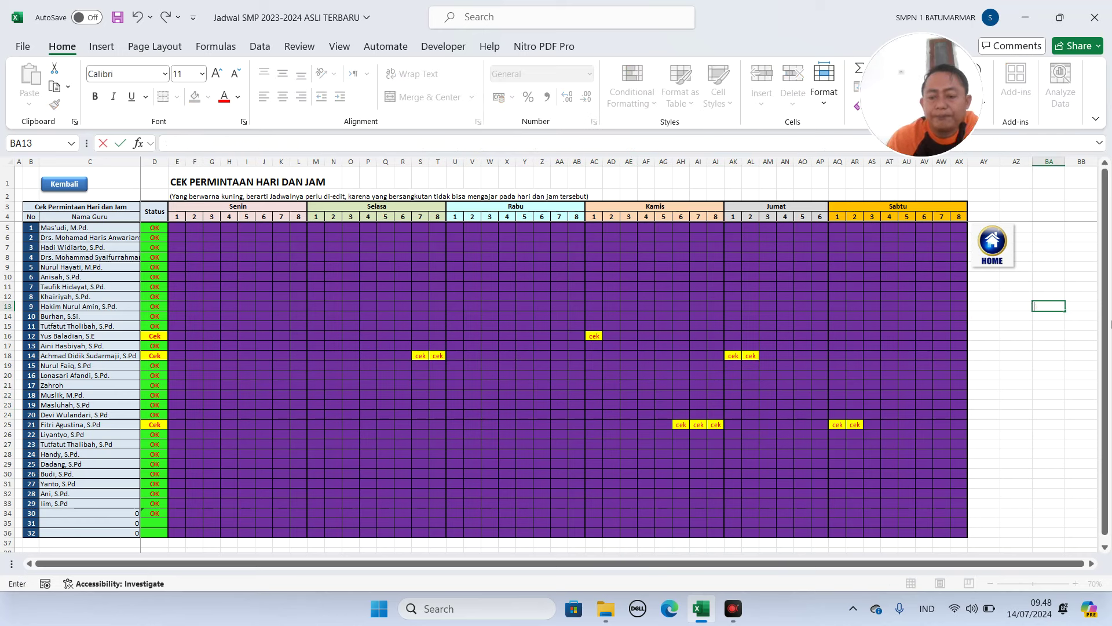
pyautogui.press('Return')
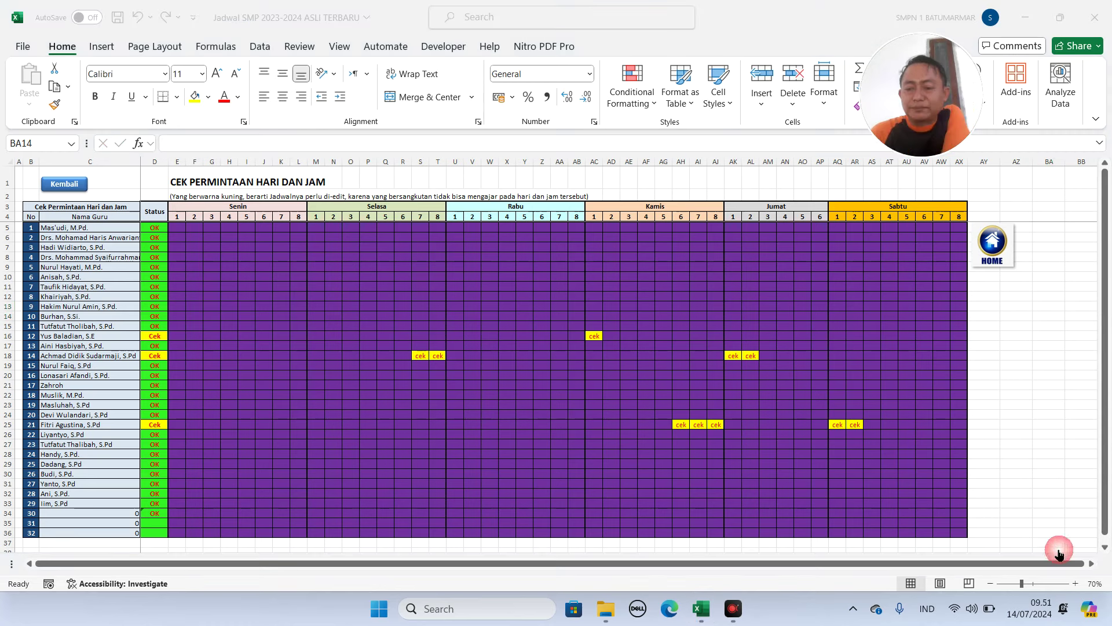
pyautogui.click(375, 334)
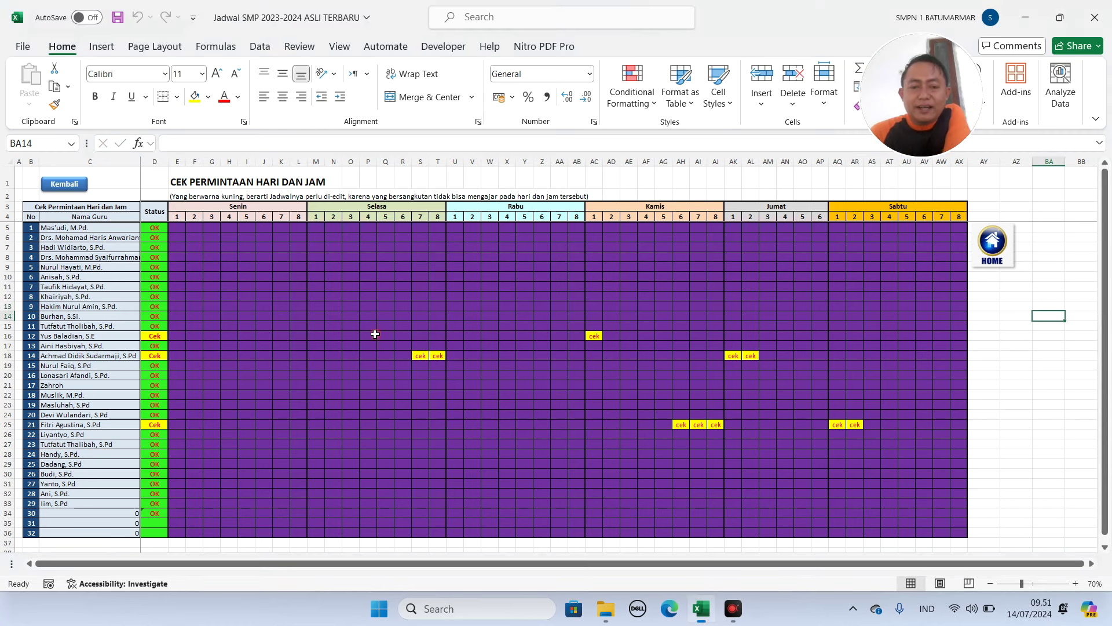
pyautogui.moveTo(385, 344); pyautogui.dragTo(869, 464)
pyautogui.click(563, 334)
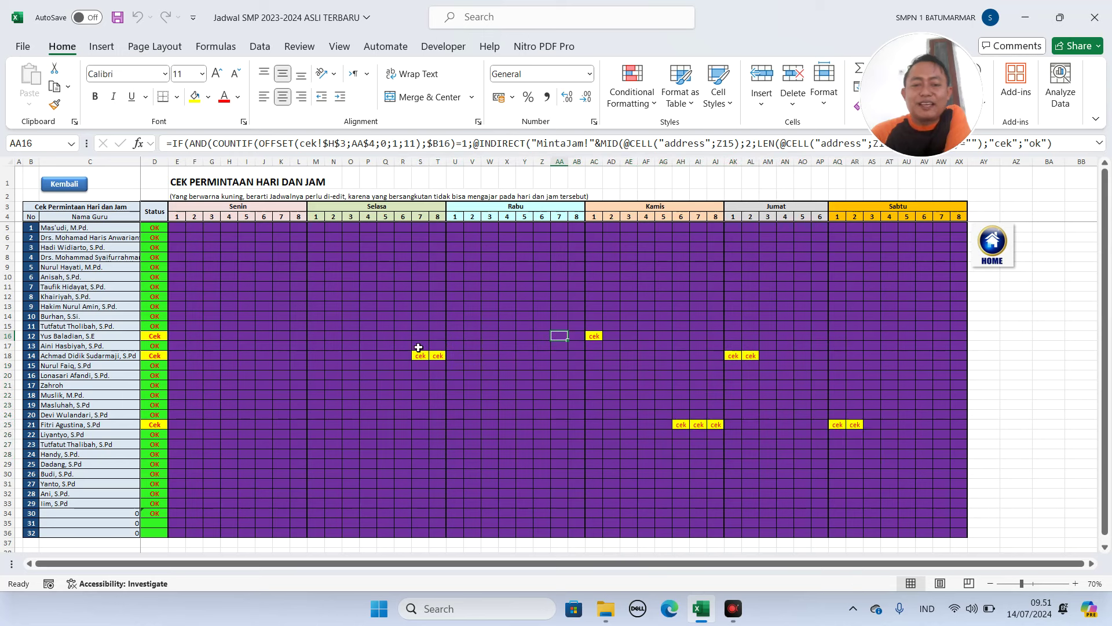
pyautogui.moveTo(417, 340); pyautogui.dragTo(853, 442)
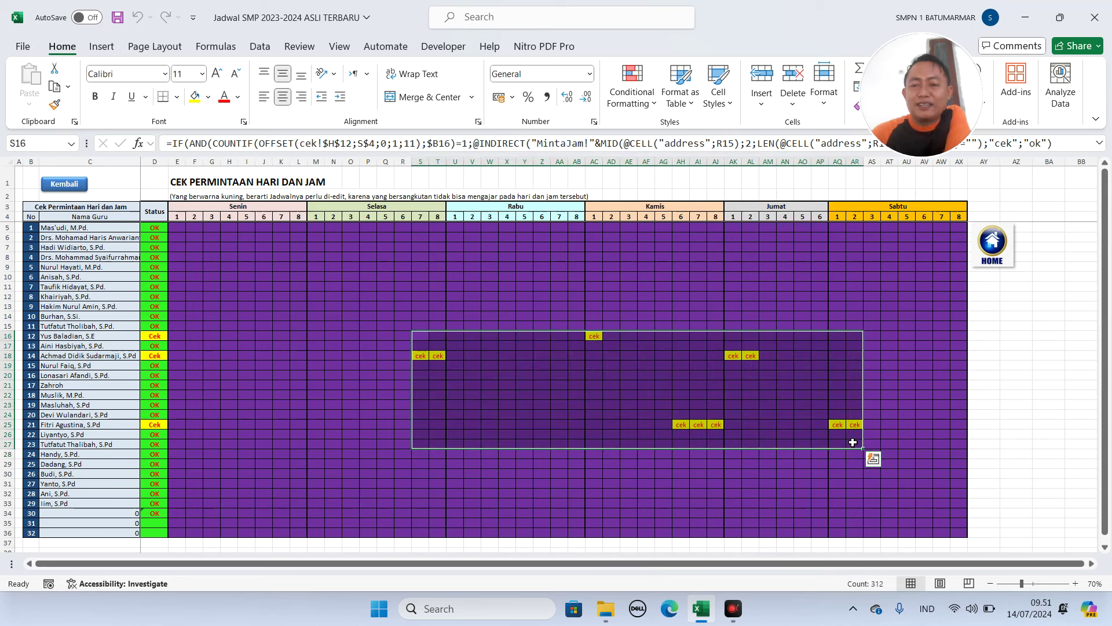
pyautogui.click(985, 264)
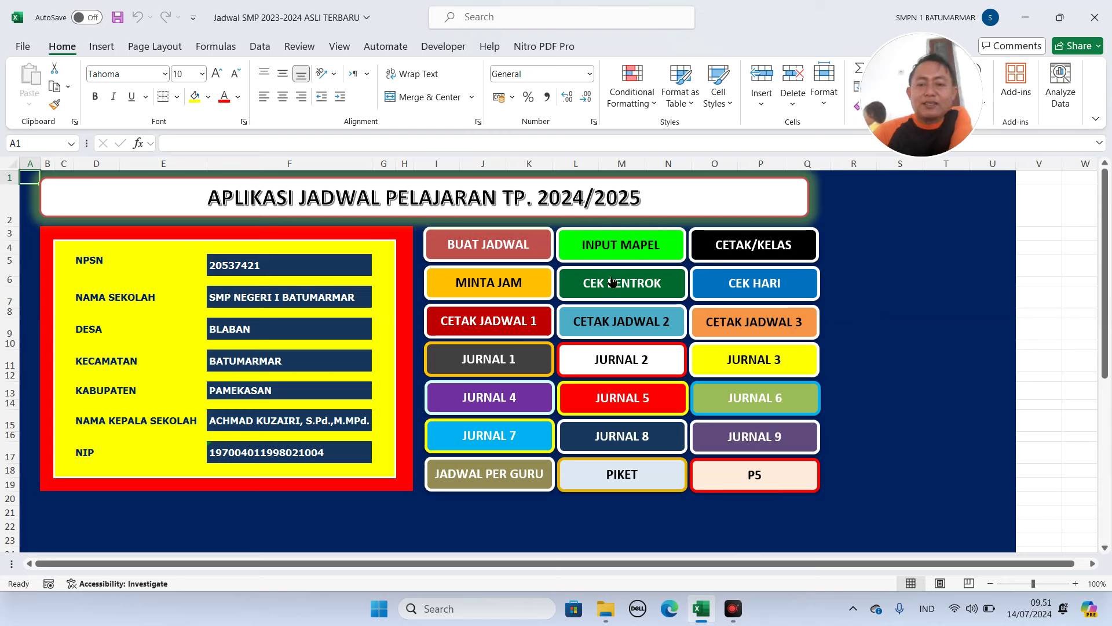
# - Look through the CEK BENTROK sheet, inspect the highlighted Monday codes for the first two classes, and return home
pyautogui.click(645, 284)
pyautogui.scroll(-2, 374, 360)
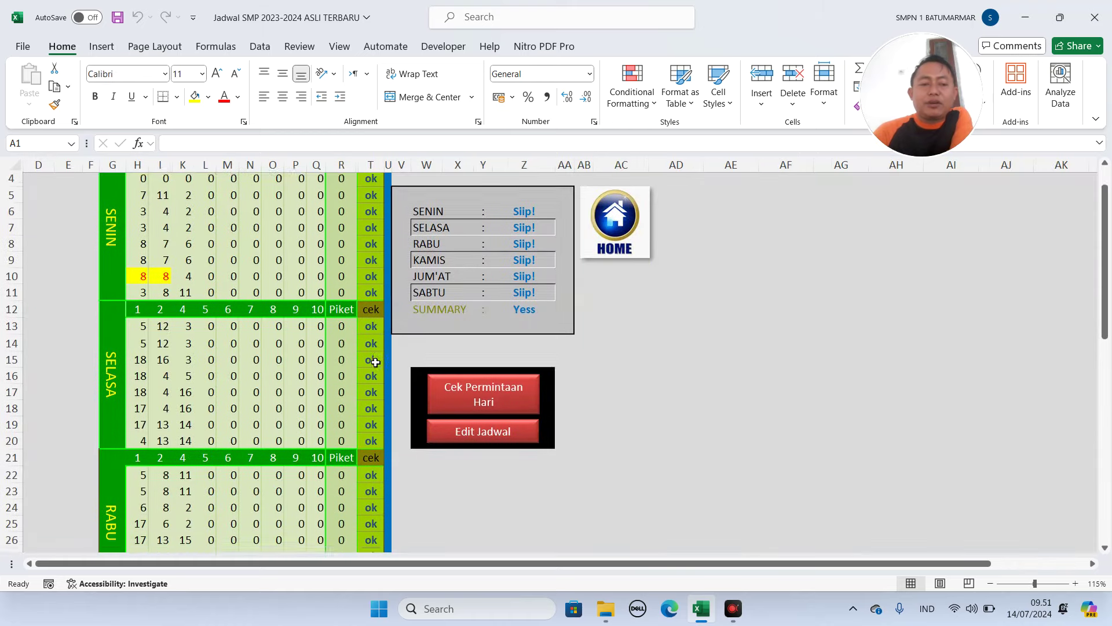
pyautogui.click(137, 279)
pyautogui.click(161, 276)
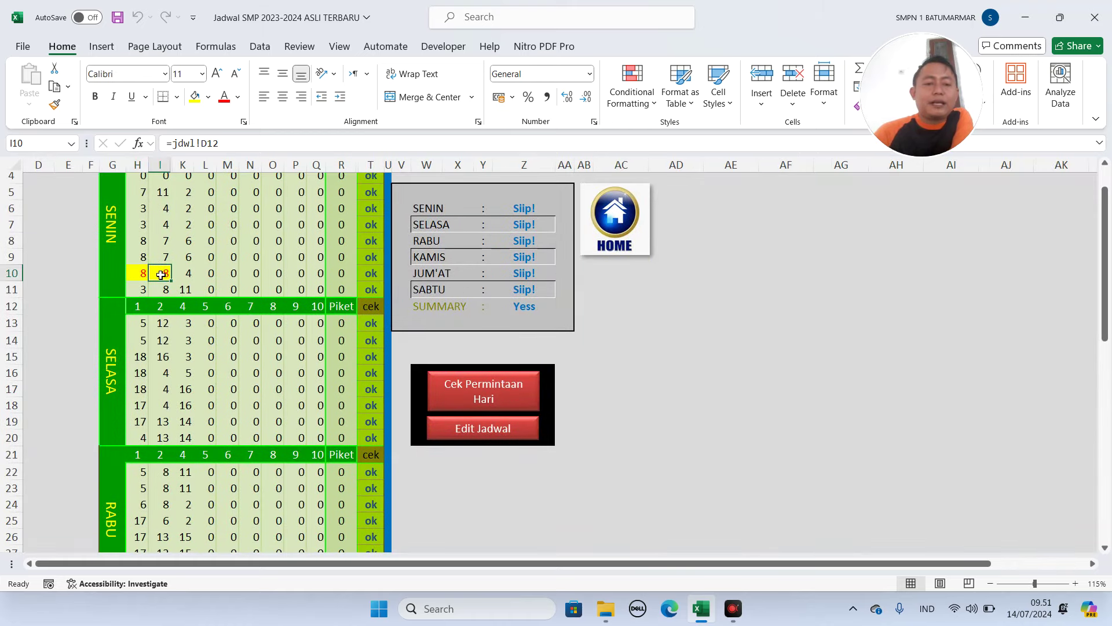
pyautogui.click(630, 214)
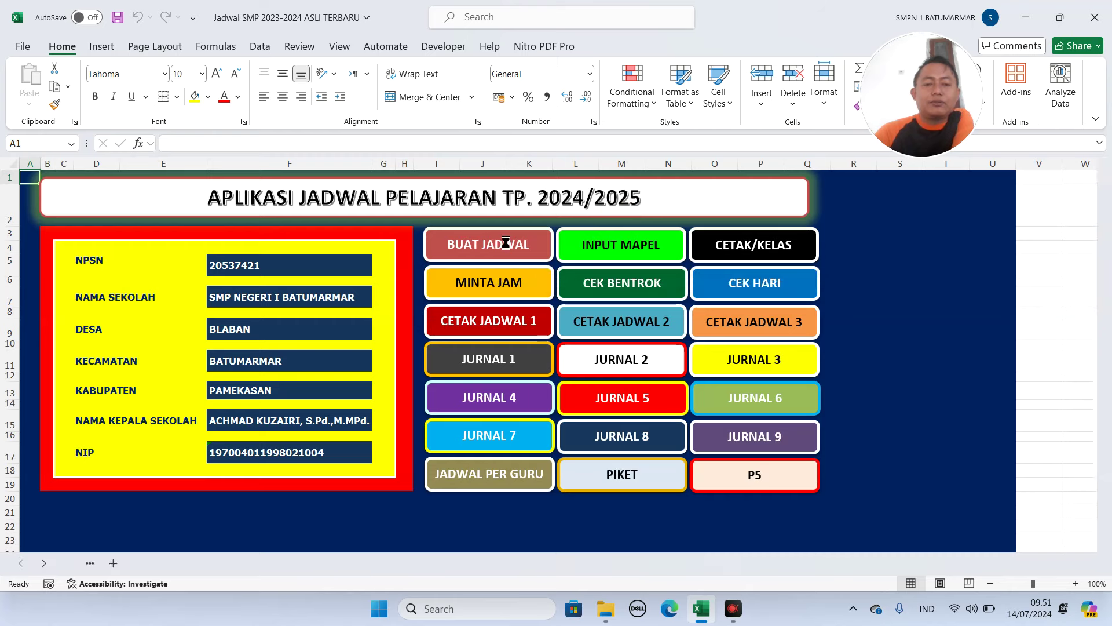
# - Check teacher number 8's VIIA IPA lessons on Monday periods 5 to 7 in the BUAT JADWAL timetable and return home
pyautogui.click(528, 243)
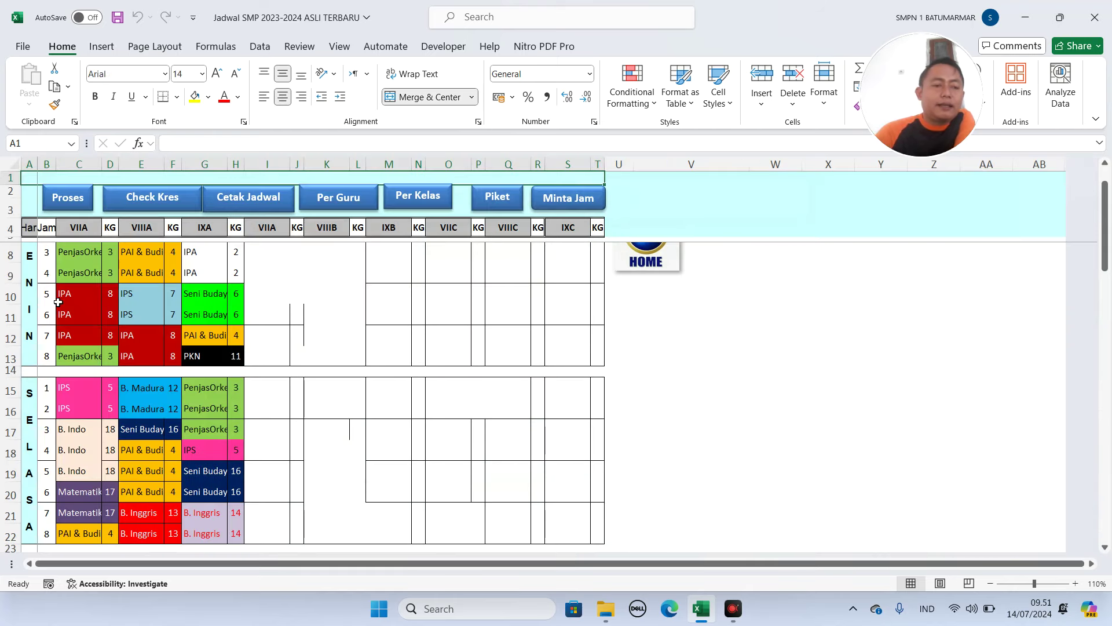
pyautogui.scroll(1, 62, 303)
pyautogui.moveTo(75, 334); pyautogui.dragTo(109, 377)
pyautogui.click(80, 336)
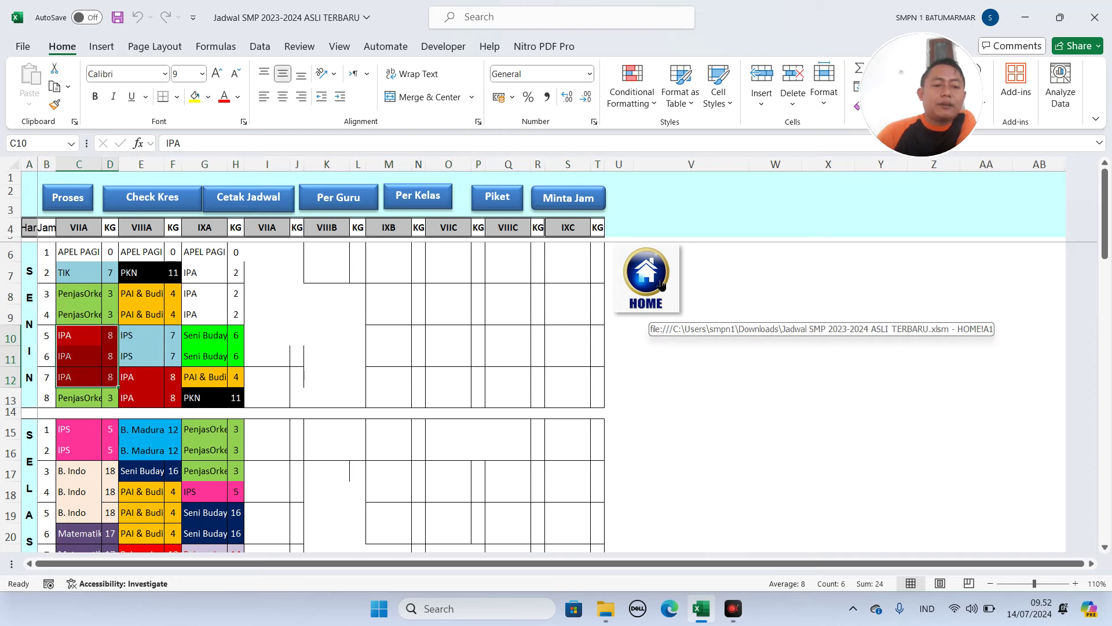
pyautogui.click(661, 283)
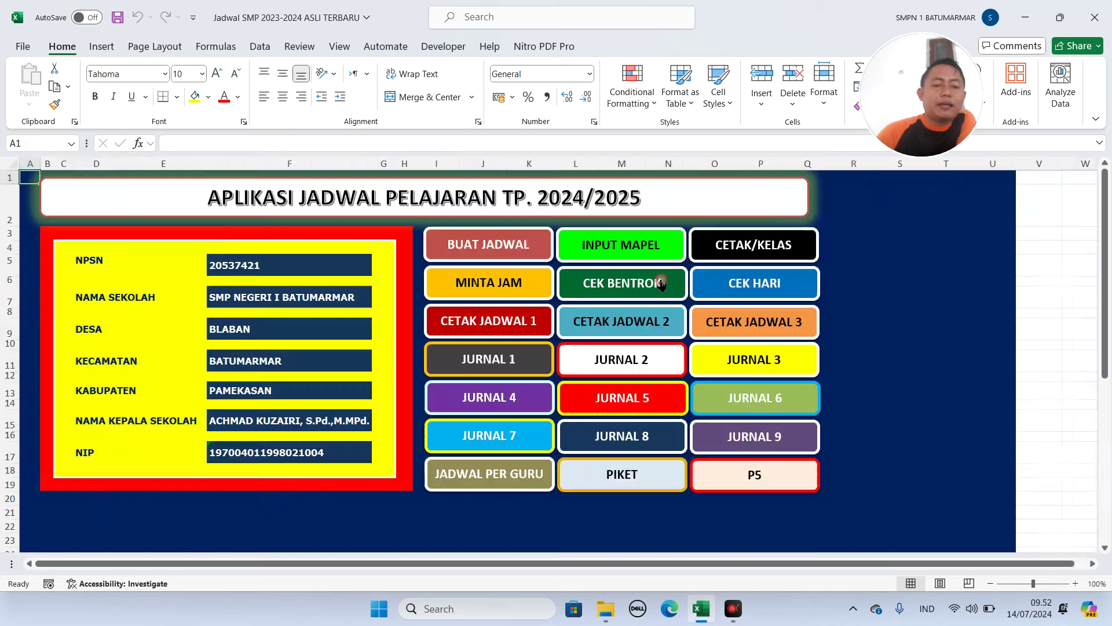
# - Review teacher number 8's marked Monday periods in the MINTA JAM sheet and return home
pyautogui.click(529, 278)
pyautogui.click(63, 318)
pyautogui.moveTo(183, 317); pyautogui.dragTo(256, 316)
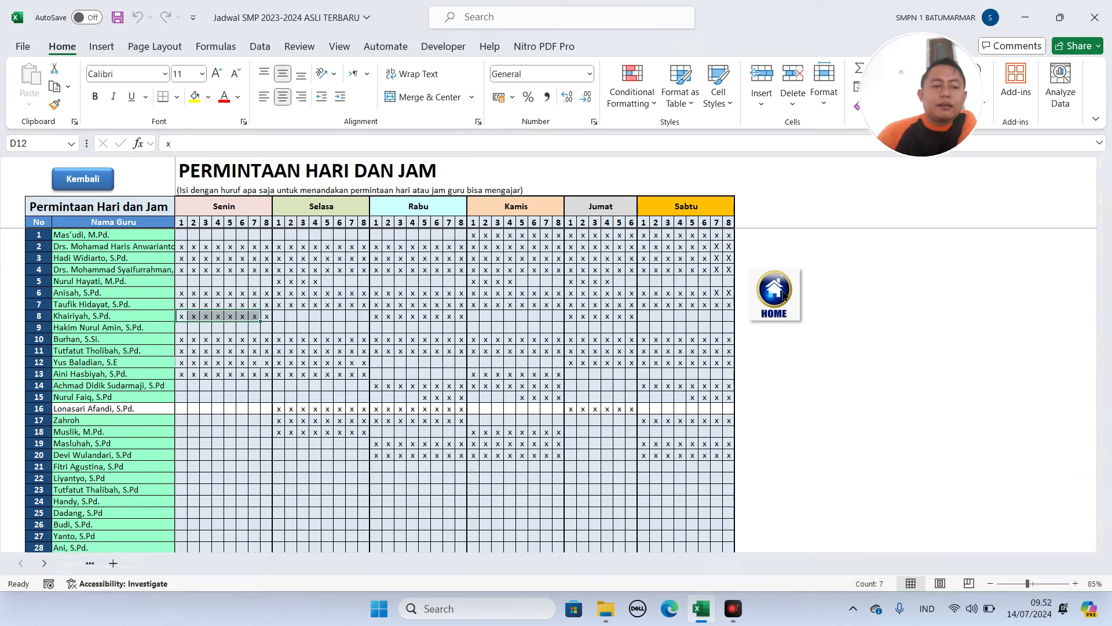
pyautogui.click(782, 290)
pyautogui.click(490, 273)
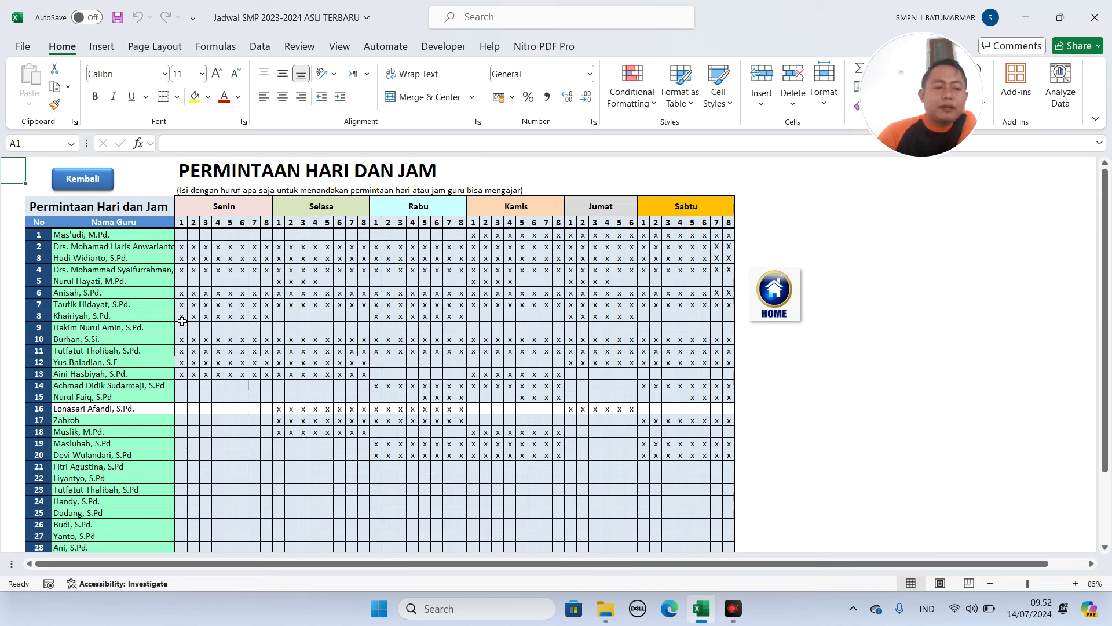
pyautogui.moveTo(189, 316); pyautogui.dragTo(268, 316)
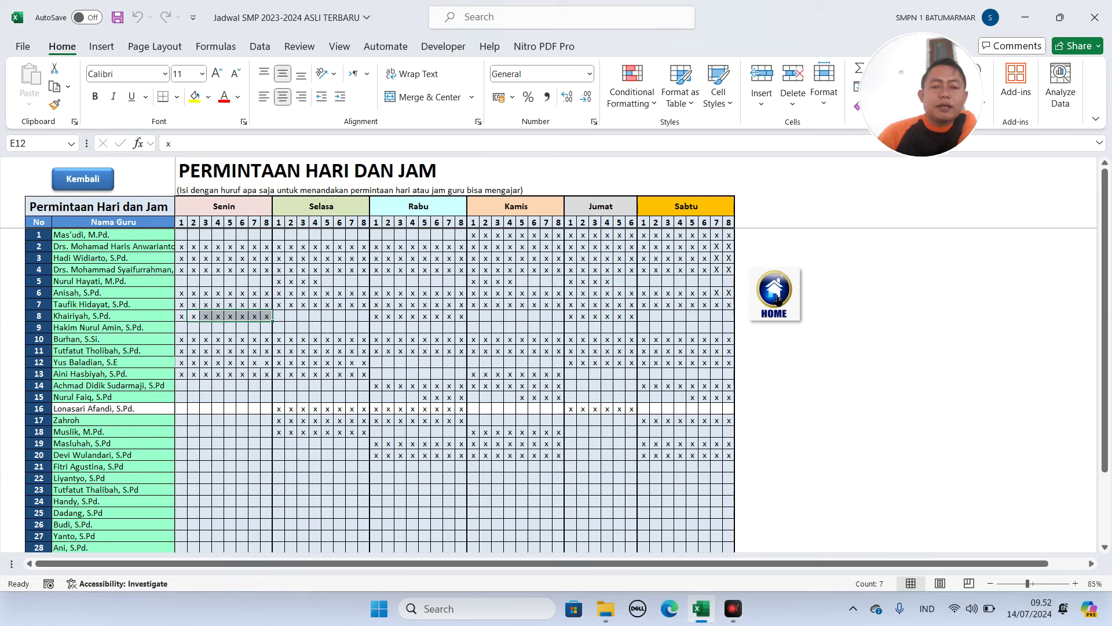
pyautogui.click(778, 298)
# - Look over teacher number 8's VIIA Monday codes in BUAT JADWAL, process and save the timetable data again, and return home
pyautogui.click(501, 255)
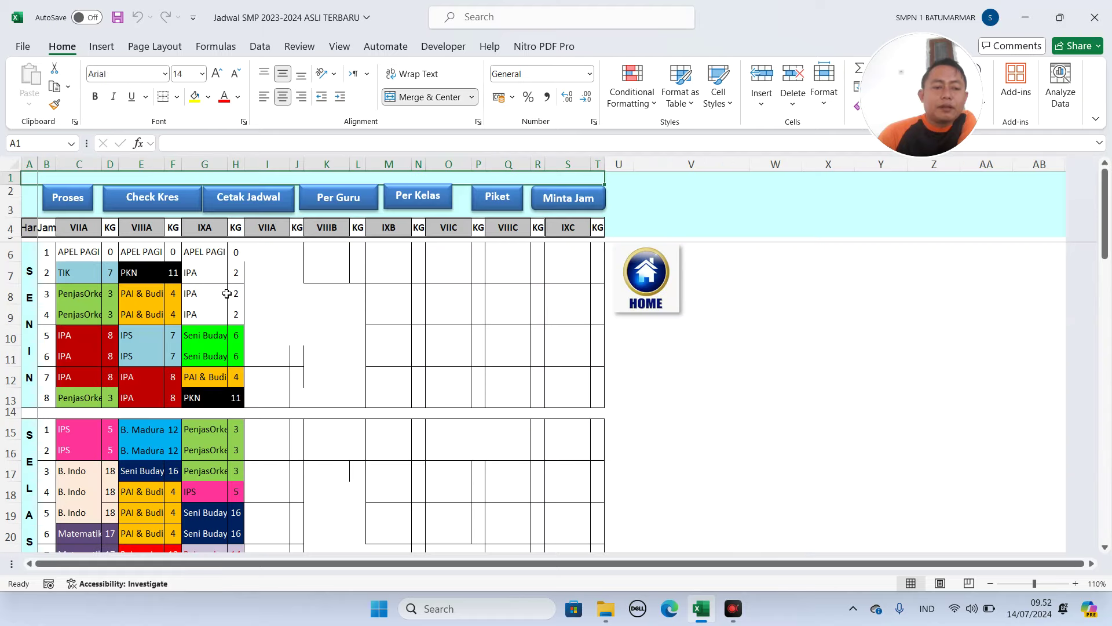
pyautogui.moveTo(111, 335); pyautogui.dragTo(111, 377)
pyautogui.scroll(-1, 182, 361)
pyautogui.scroll(1, 183, 361)
pyautogui.click(88, 197)
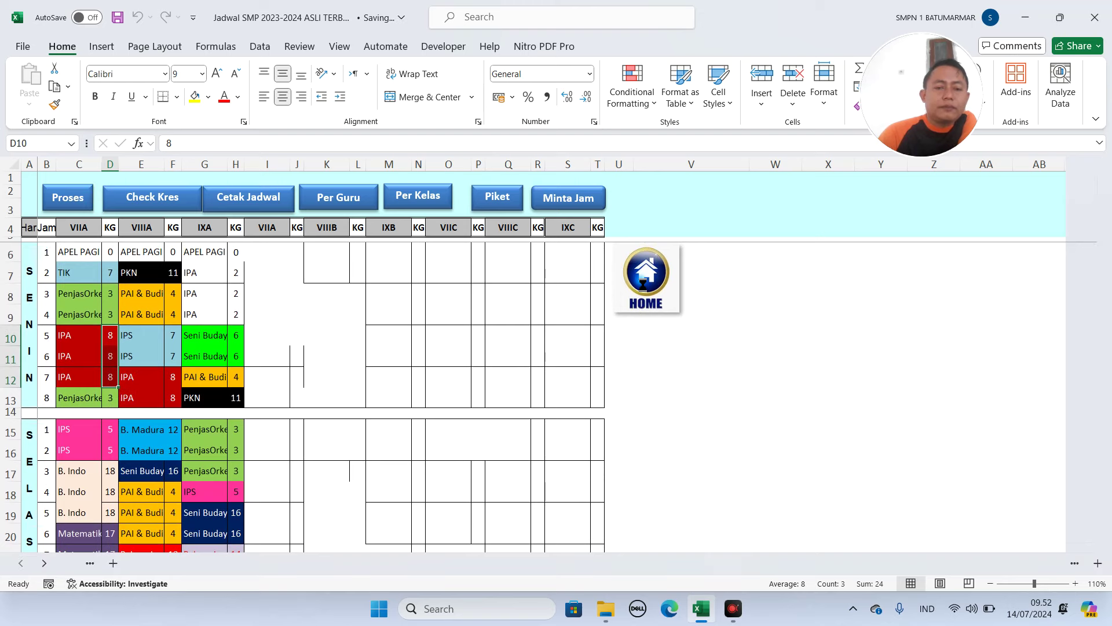
pyautogui.press('Return')
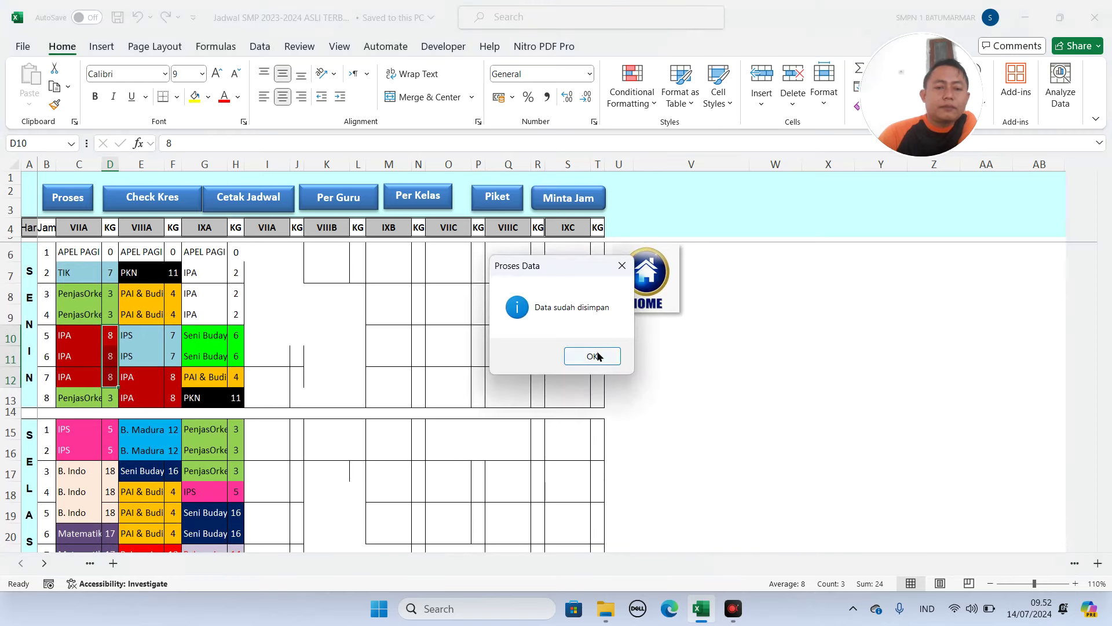
pyautogui.click(653, 294)
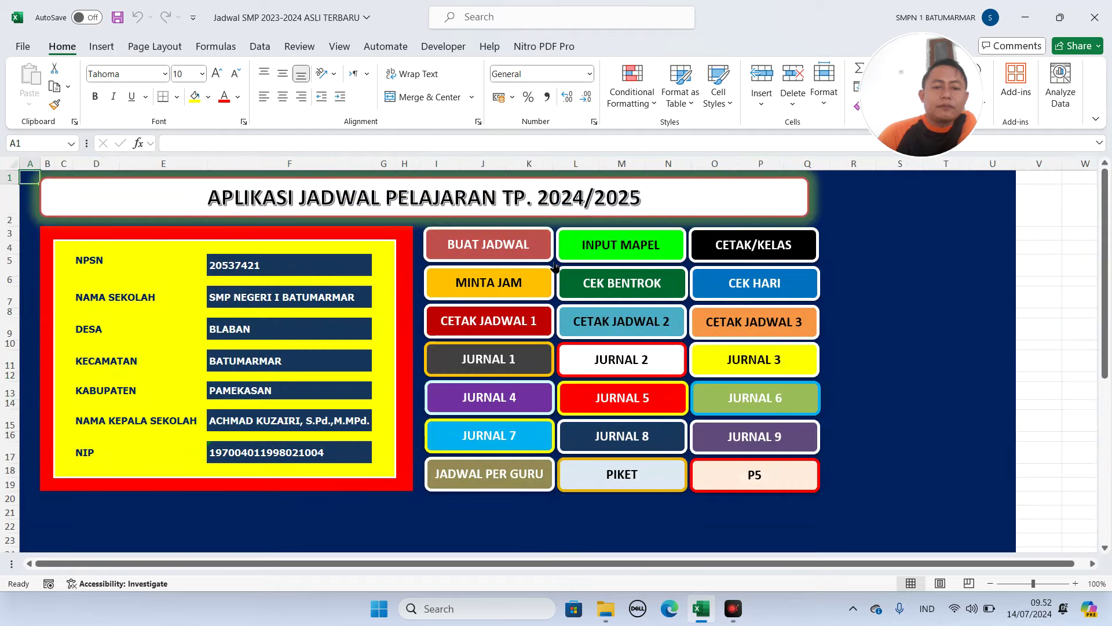
# - Recheck the highlighted Monday cells H10 and I10 for teacher number 8 in the CEK BENTROK sheet and return home
pyautogui.click(658, 284)
pyautogui.click(141, 319)
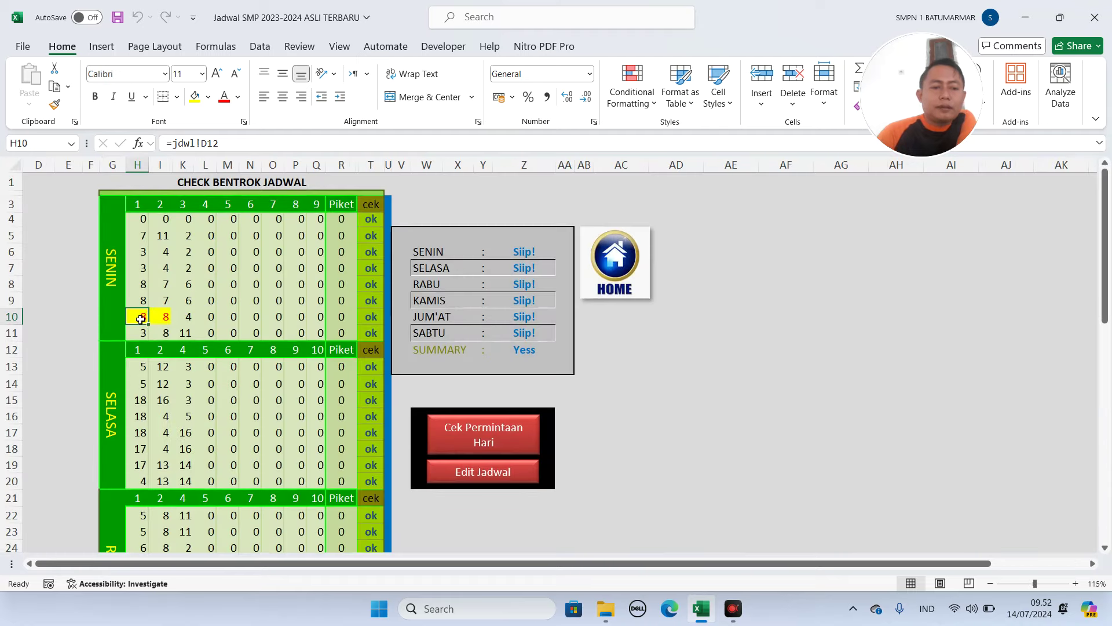
pyautogui.click(158, 317)
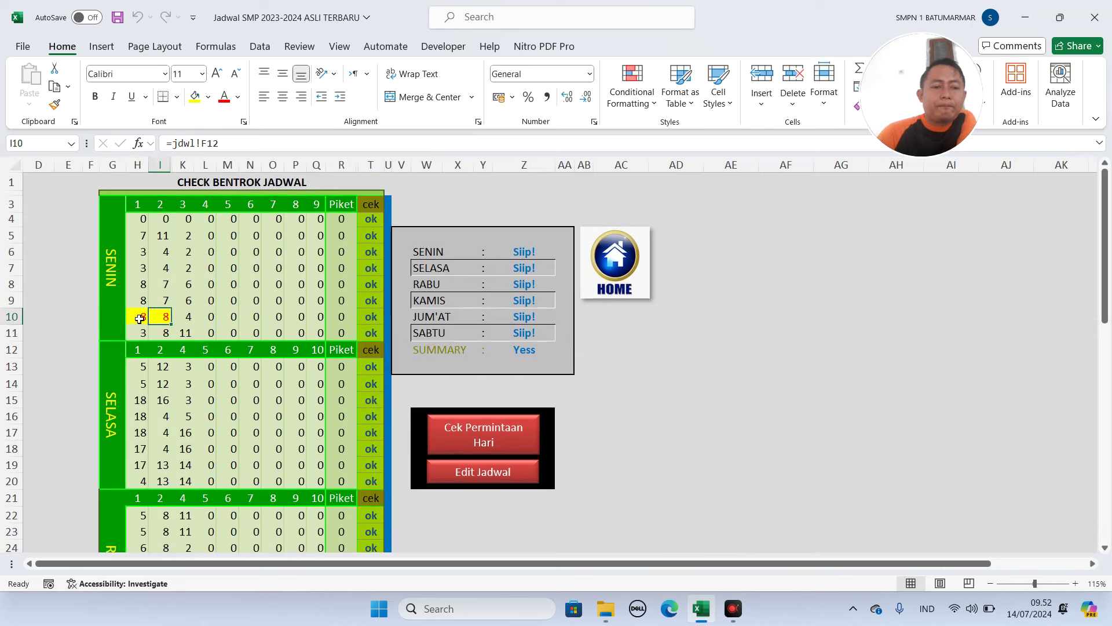
pyautogui.click(141, 317)
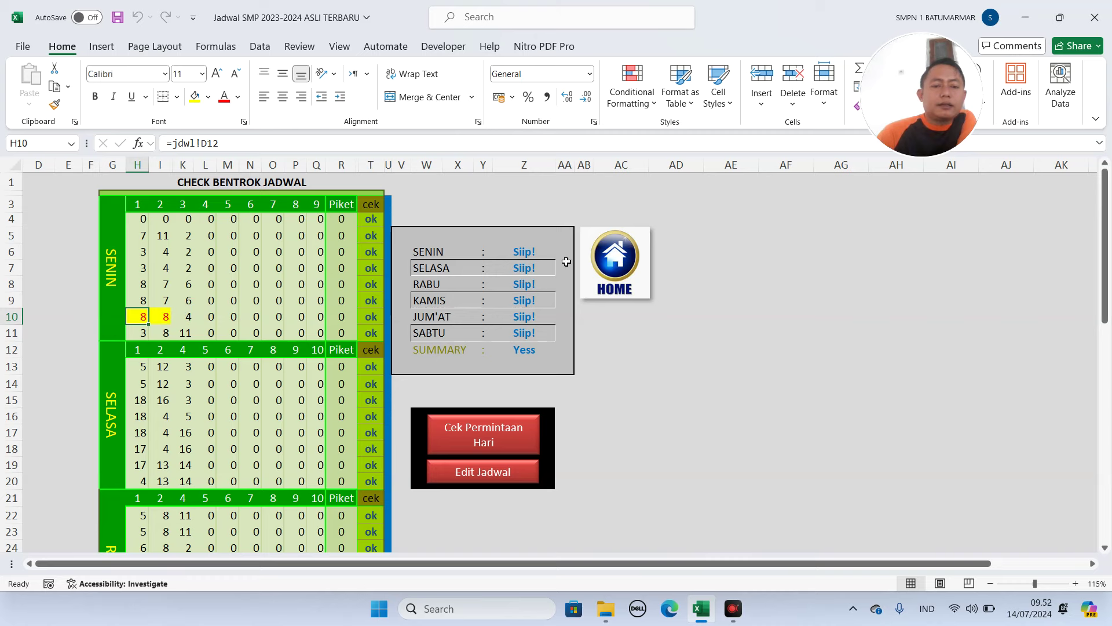
pyautogui.click(609, 264)
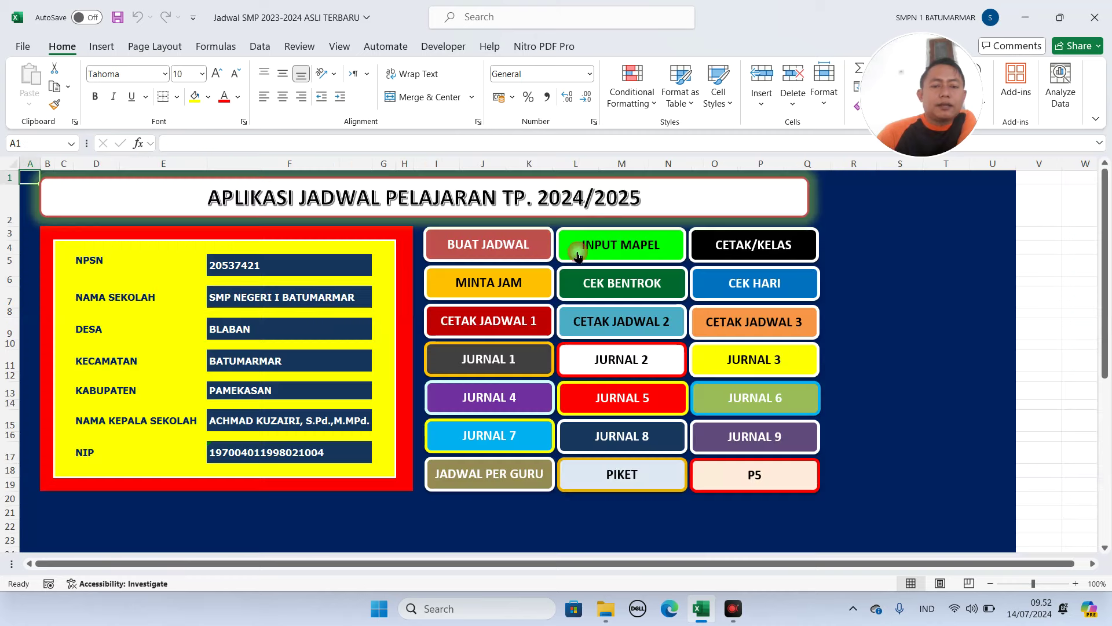
# - Check teacher number 8's status row in the CEK HARI sheet and return home
pyautogui.click(766, 259)
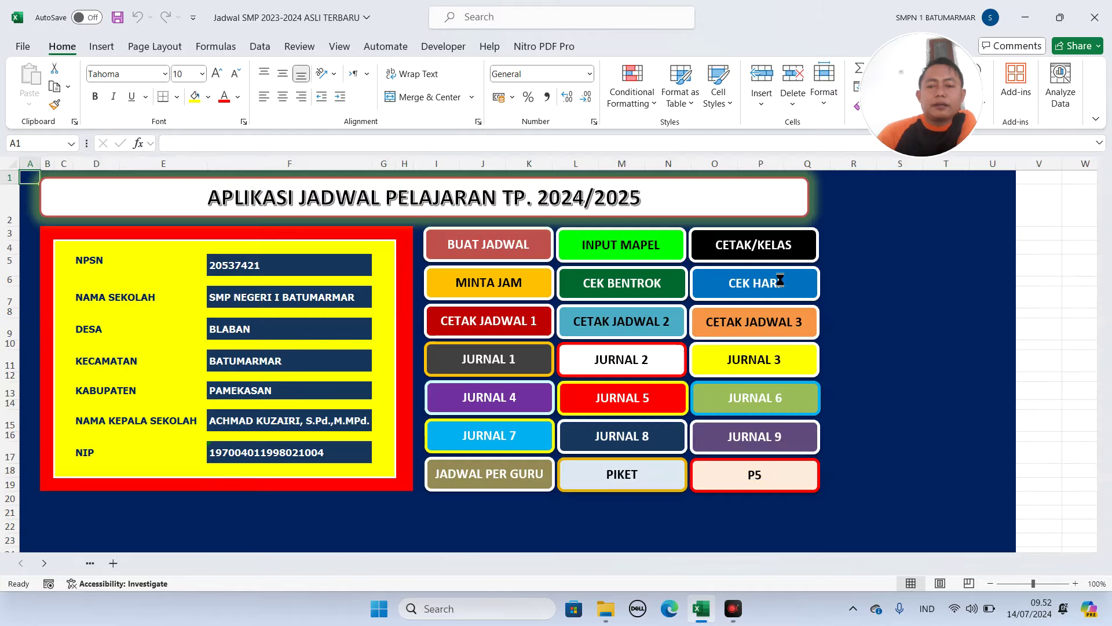
pyautogui.click(781, 281)
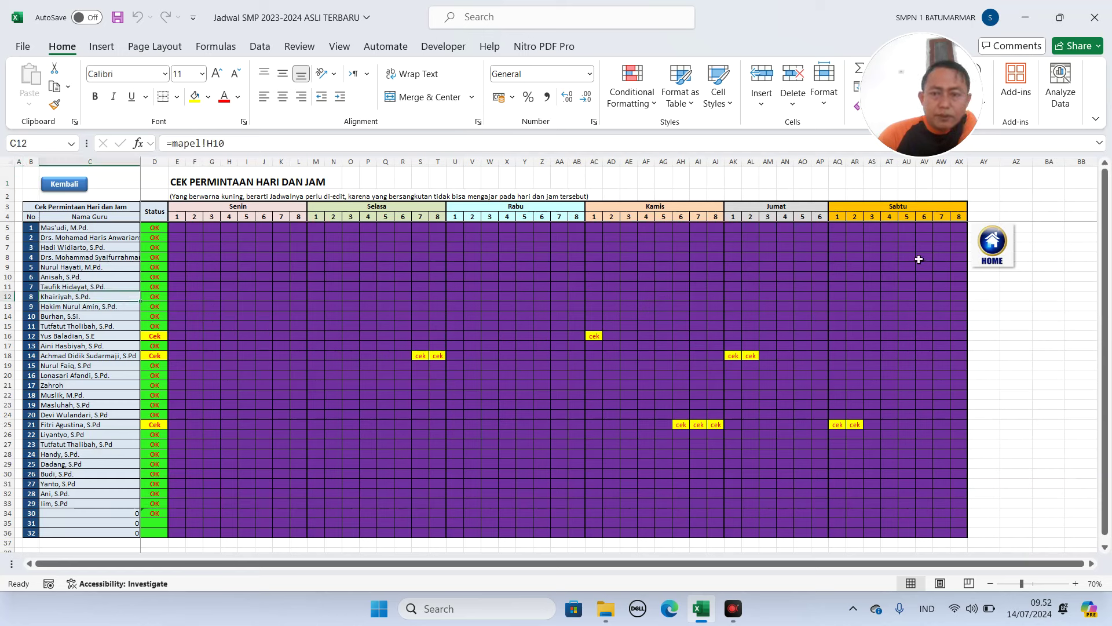
pyautogui.click(989, 248)
# - Inspect the teacher codes in VIIA Monday periods 5 and 6 of the BUAT JADWAL timetable and return home
pyautogui.click(501, 244)
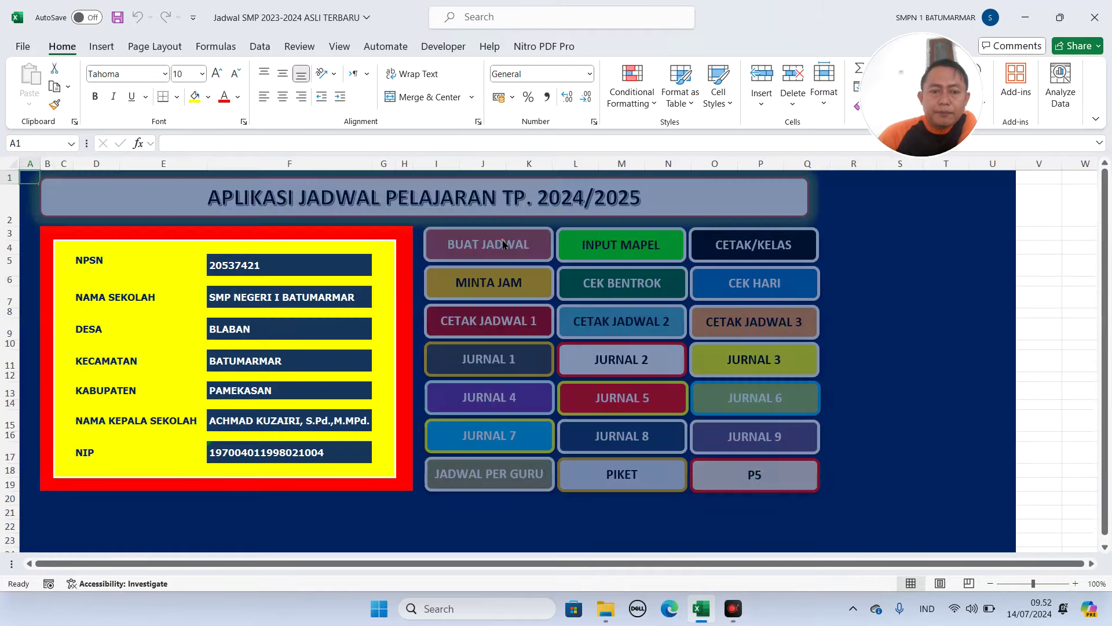
pyautogui.click(108, 342)
pyautogui.click(107, 354)
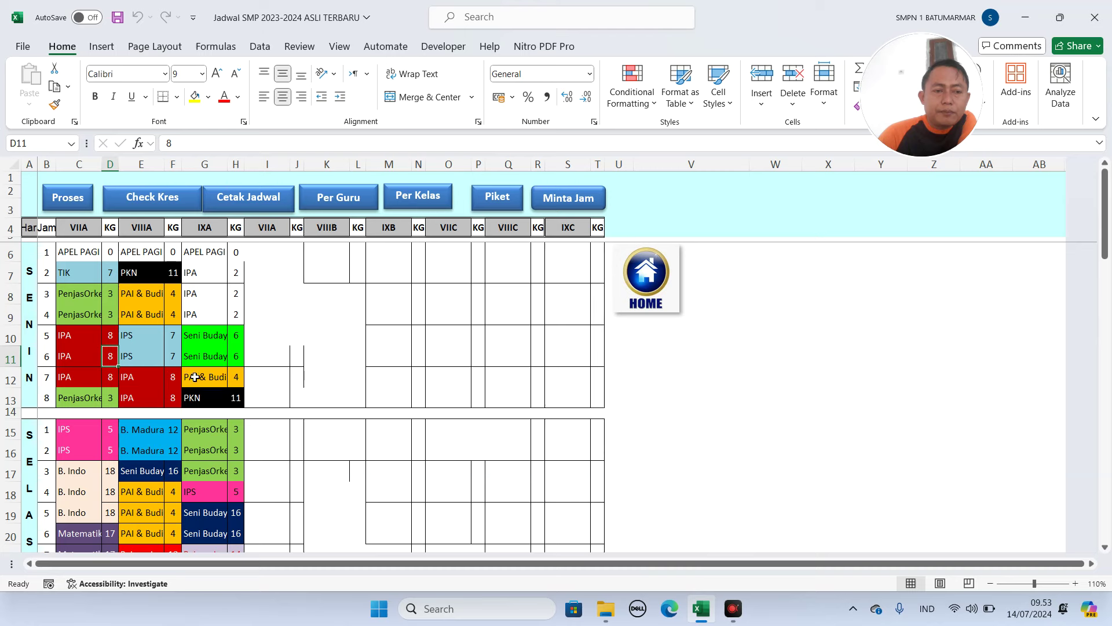
pyautogui.click(647, 272)
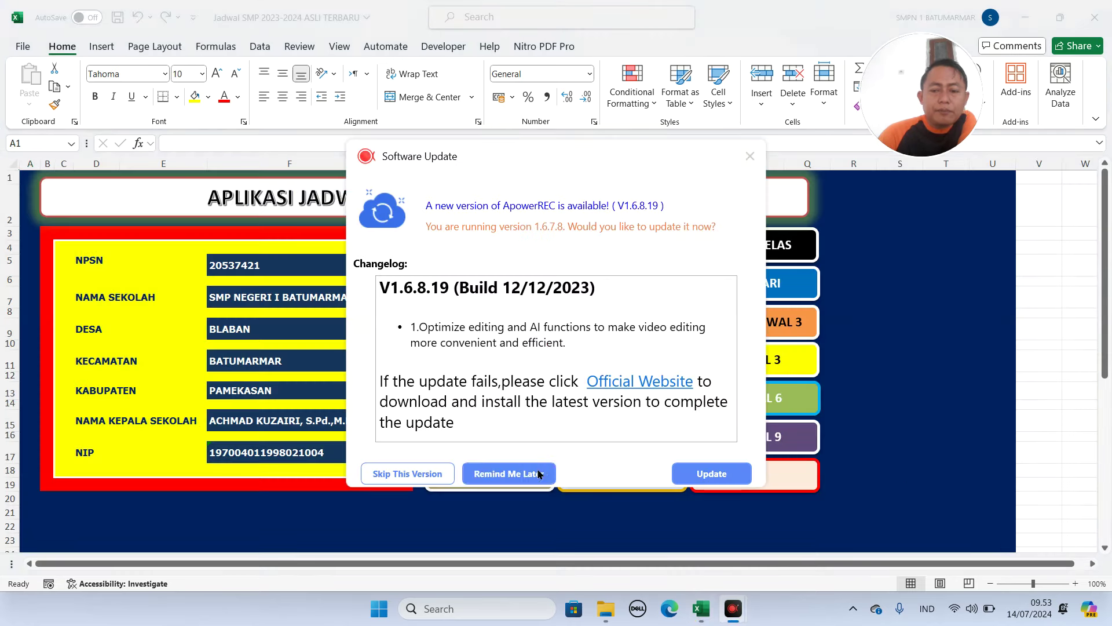
# - Postpone the ApowerREC update and bring the timetable workbook's home sheet back into focus
pyautogui.click(510, 473)
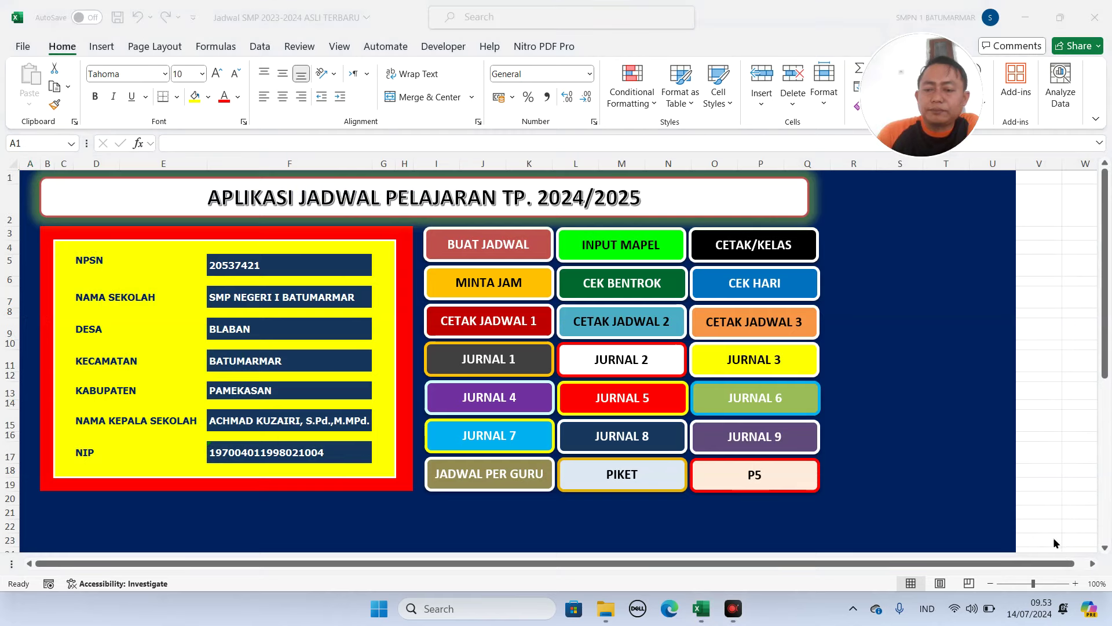
pyautogui.click(522, 248)
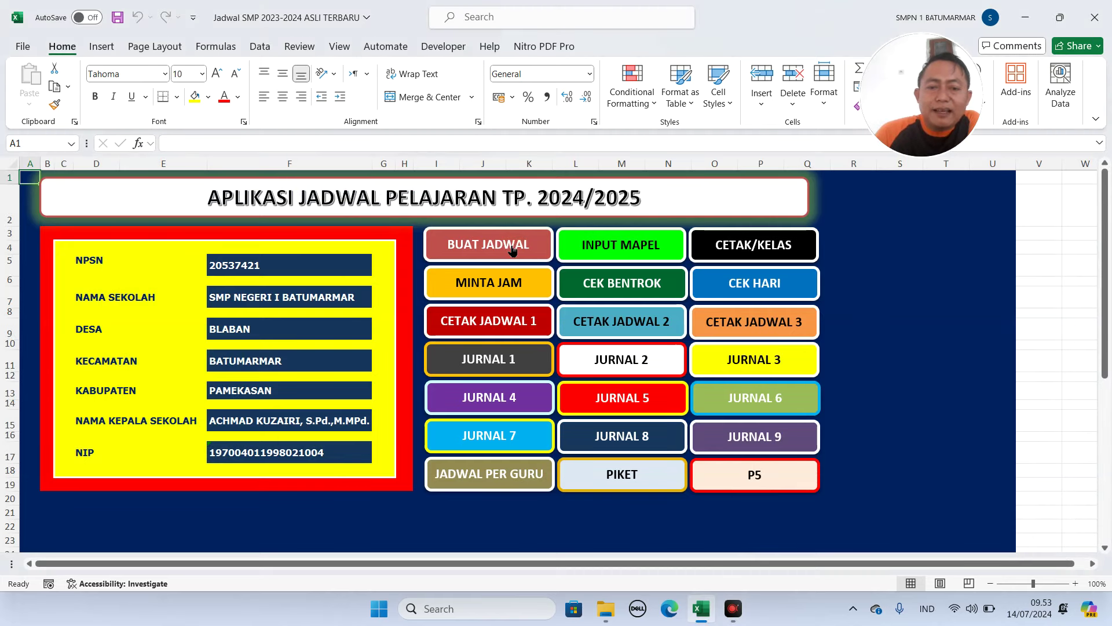
# - Open the BUAT JADWAL timetable and examine teacher number 8's overlapping Monday period 7 lessons in VIIA and VIIIA, plus VIIIA's other Monday lessons
pyautogui.click(512, 250)
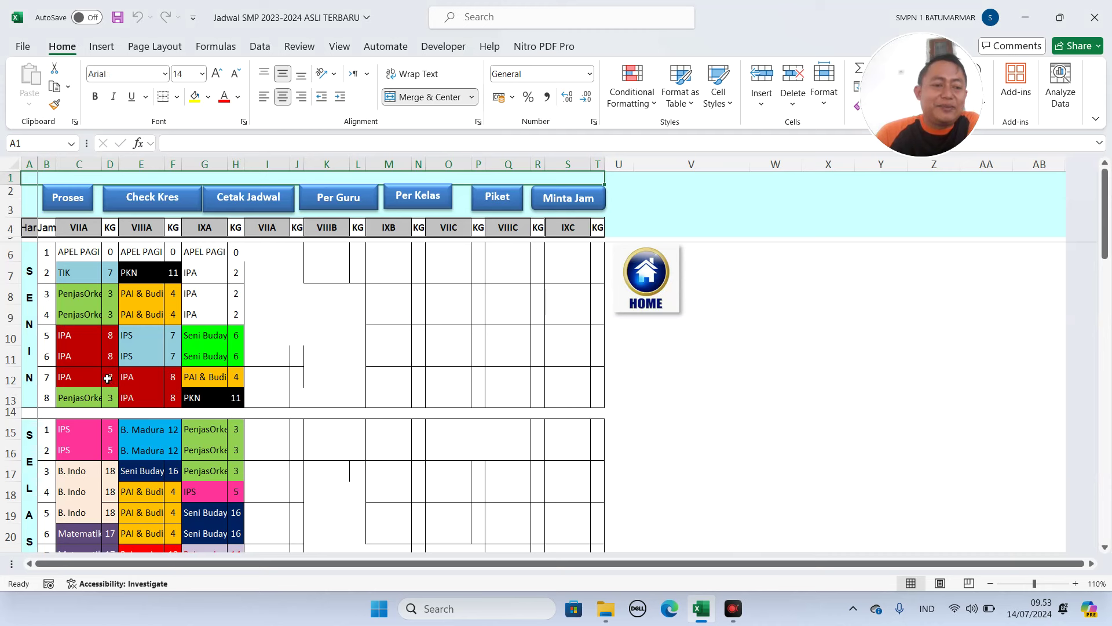
pyautogui.moveTo(151, 378); pyautogui.dragTo(168, 393)
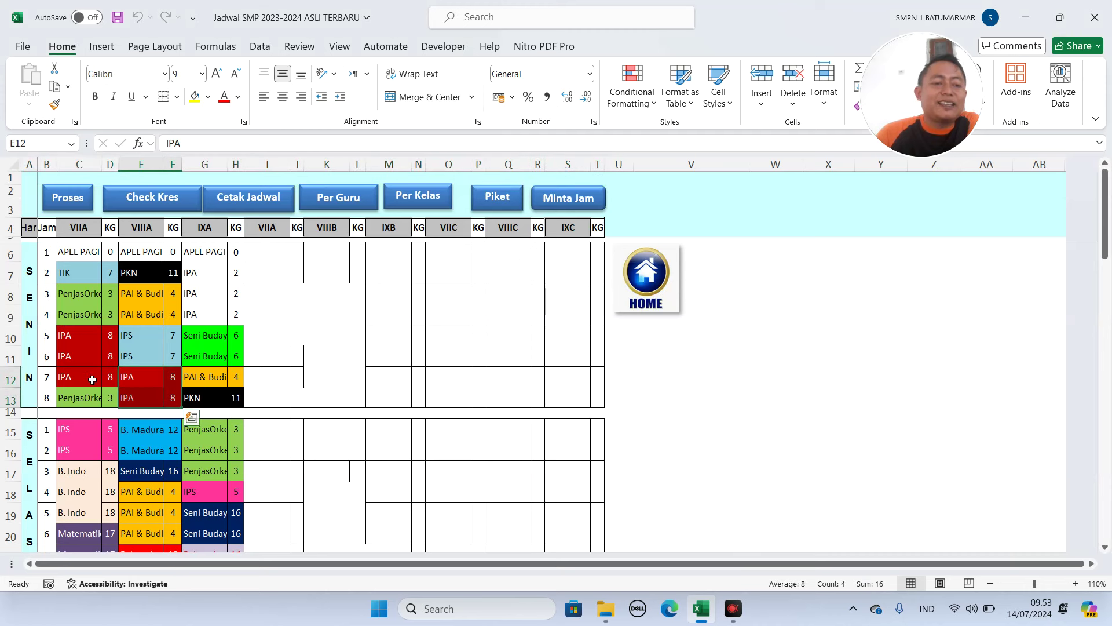
pyautogui.click(83, 381)
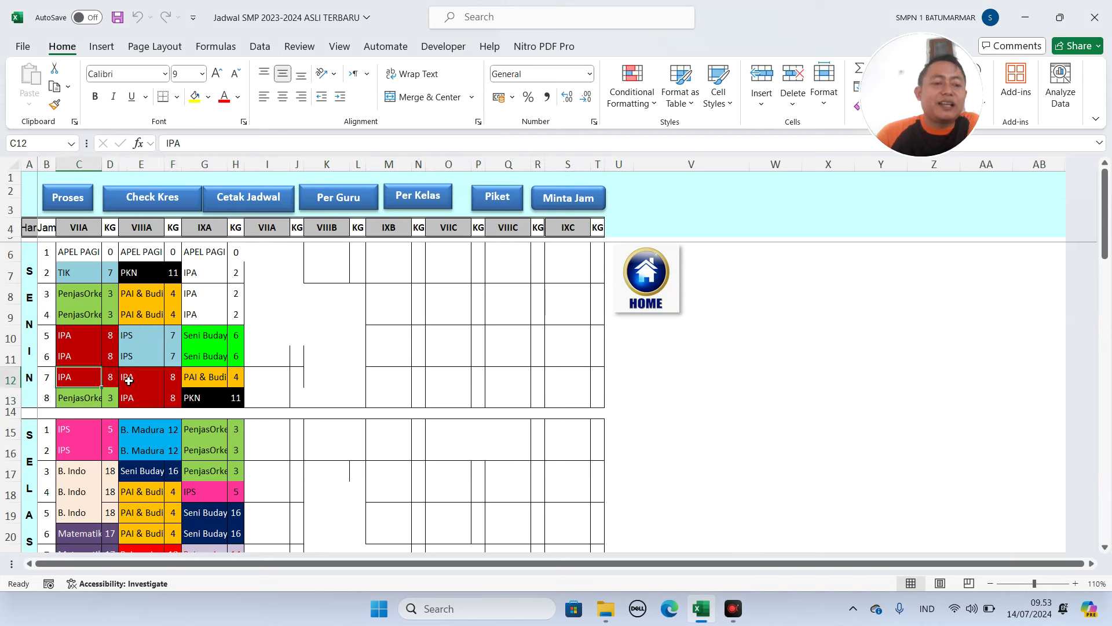
pyautogui.moveTo(137, 377); pyautogui.dragTo(170, 381)
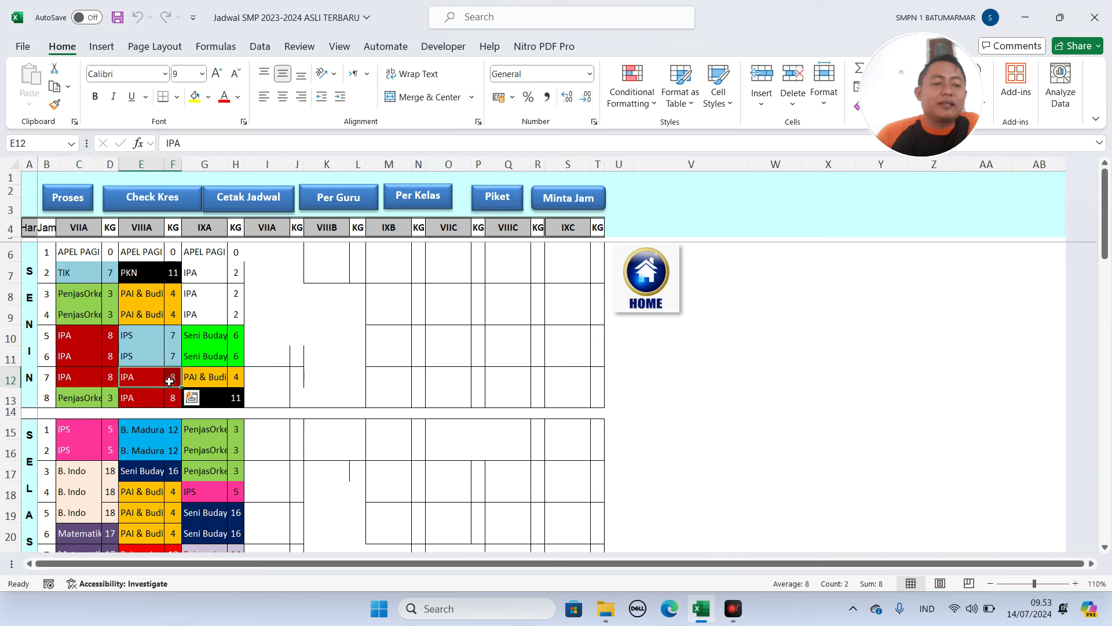
pyautogui.moveTo(98, 380); pyautogui.dragTo(157, 377)
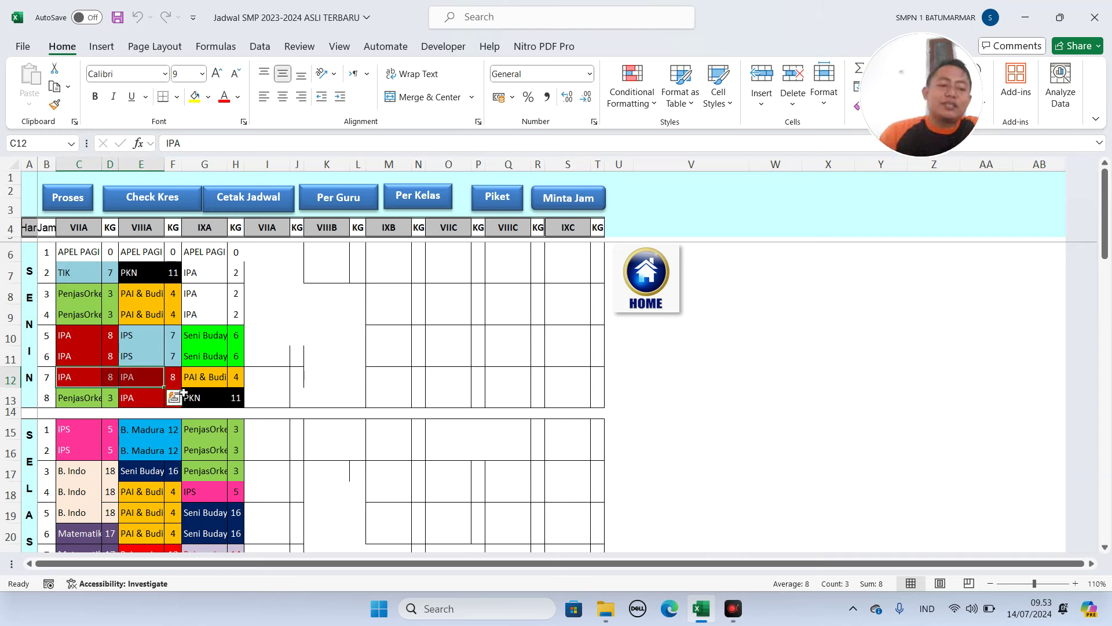
pyautogui.moveTo(142, 291); pyautogui.dragTo(174, 306)
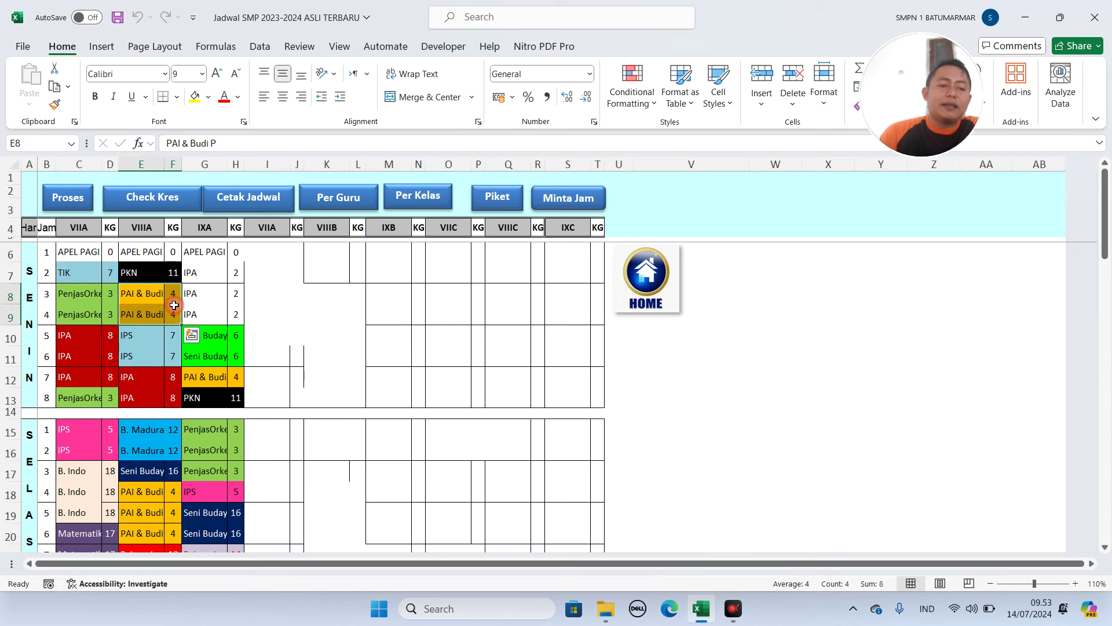
pyautogui.click(276, 313)
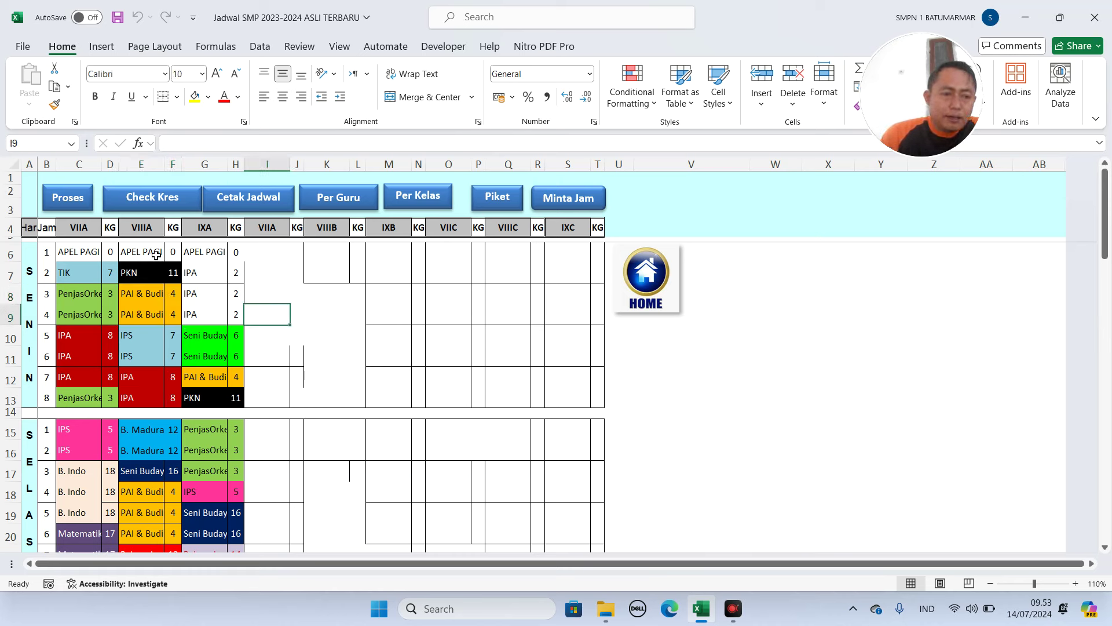
pyautogui.click(147, 273)
pyautogui.click(155, 349)
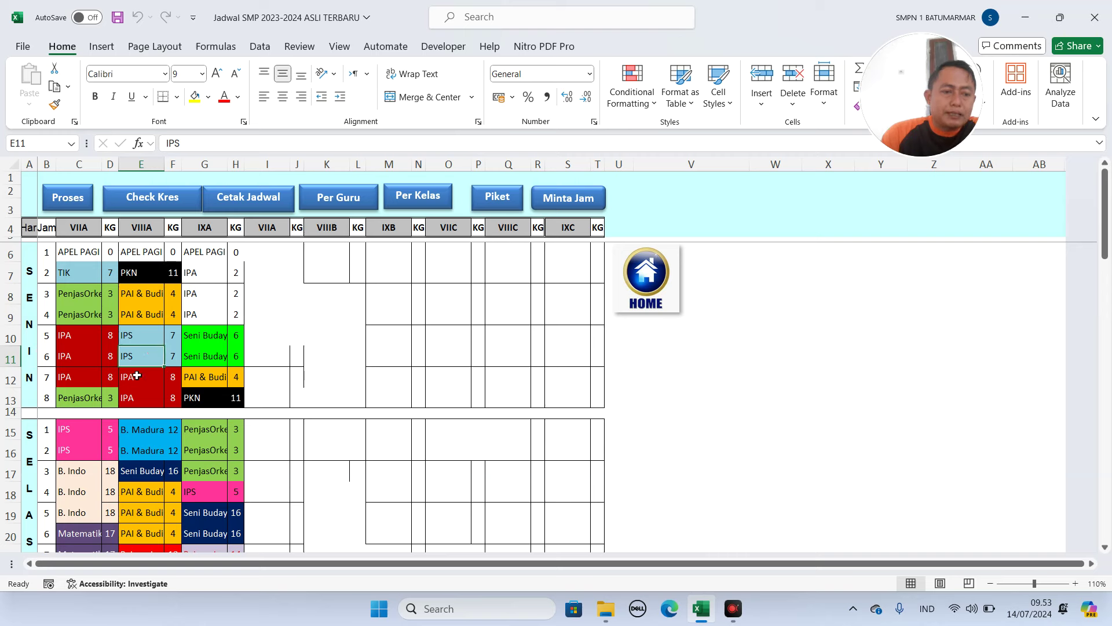
pyautogui.click(135, 374)
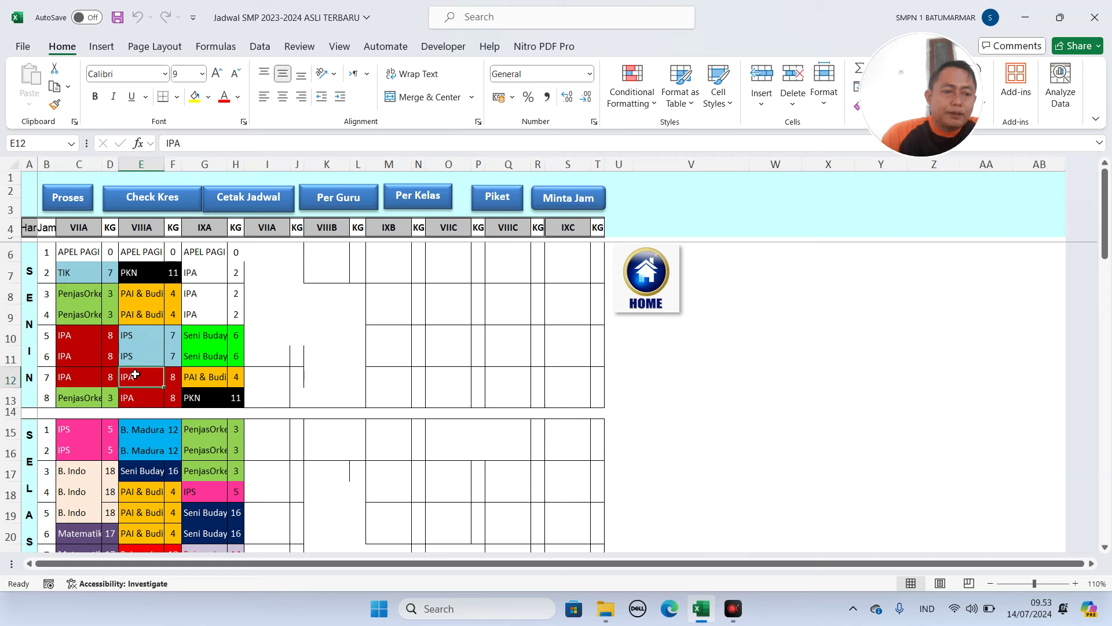
# - Reorder VIIIA's Monday lessons to IPA in periods 3–4, PAI & Budi P in 5–6 and IPS in 7–8, then process the timetable data
pyautogui.moveTo(158, 377); pyautogui.dragTo(324, 341)
pyautogui.moveTo(136, 336); pyautogui.dragTo(165, 409)
pyautogui.moveTo(137, 291); pyautogui.dragTo(175, 362)
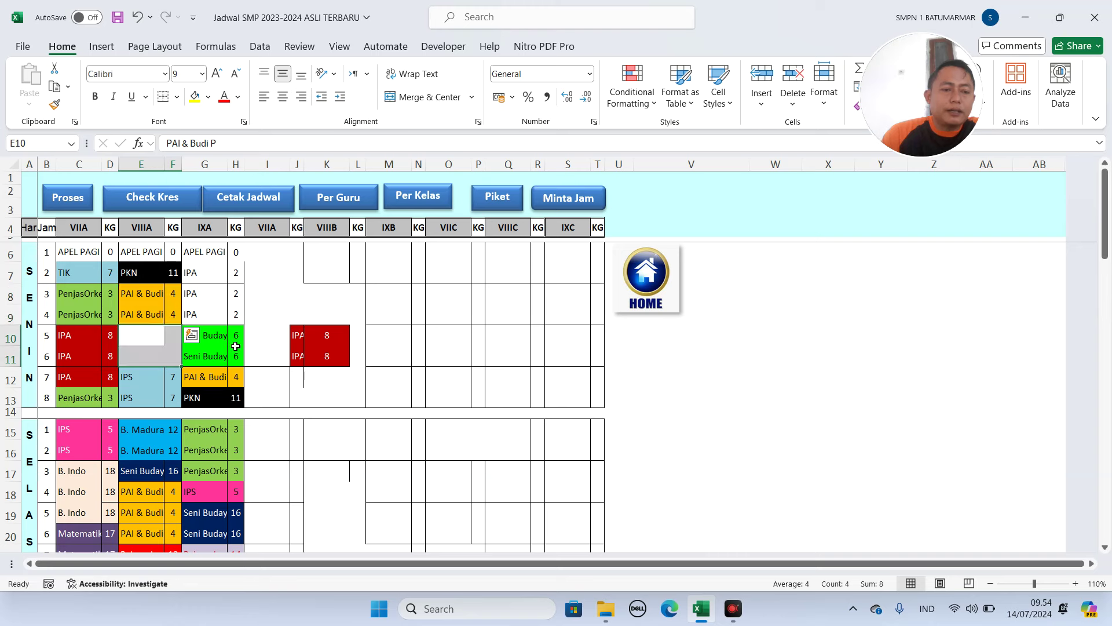
pyautogui.moveTo(297, 333); pyautogui.dragTo(153, 325)
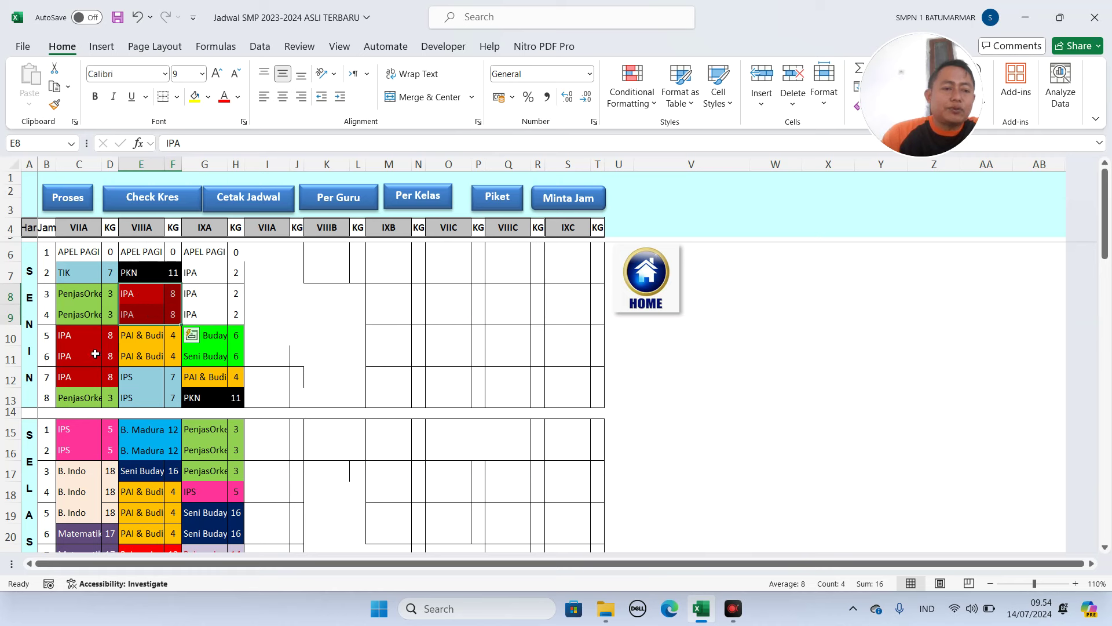
pyautogui.click(80, 197)
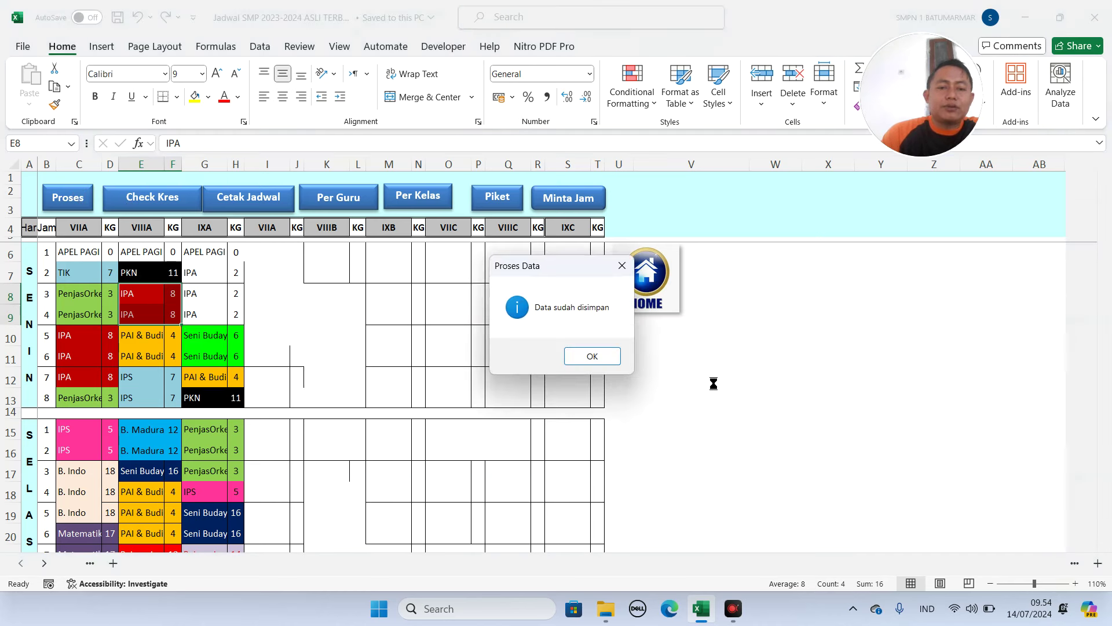
pyautogui.click(592, 357)
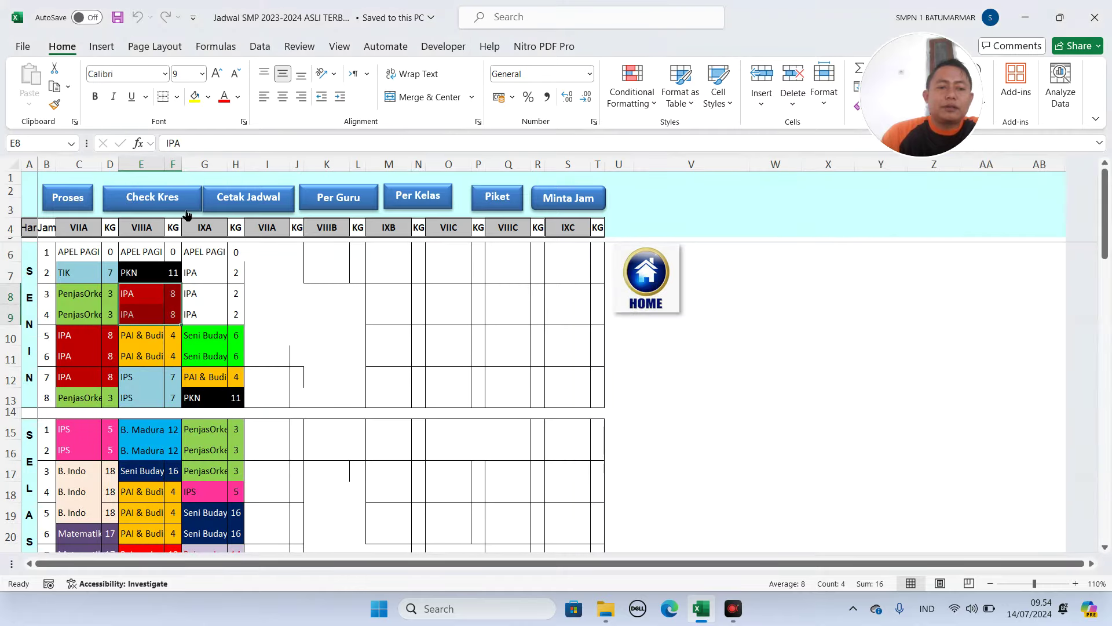
# - Look through all days of the CHECK BENTROK JADWAL sheet for remaining clashes, examine Friday's highlighted row 44, and return home
pyautogui.scroll(-7, 208, 396)
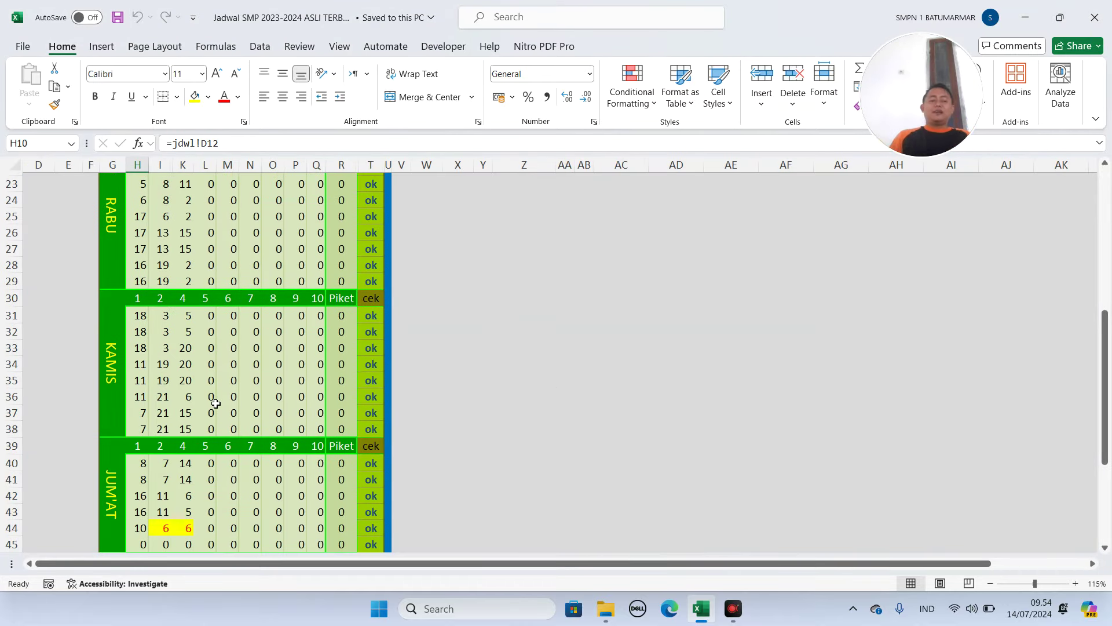
pyautogui.scroll(-3, 216, 404)
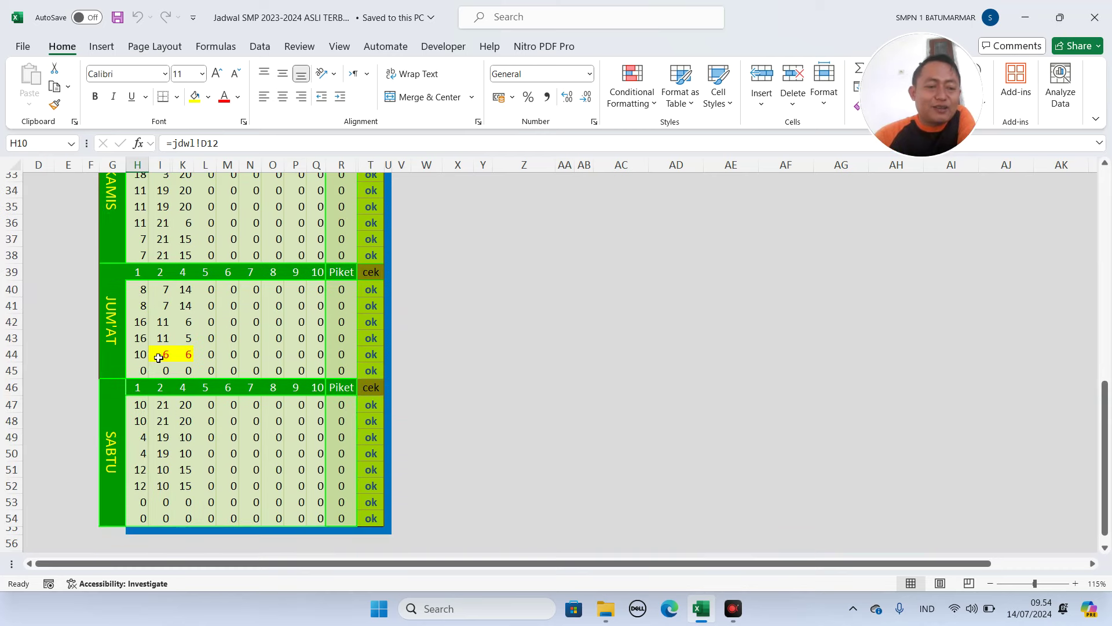
pyautogui.moveTo(160, 355); pyautogui.dragTo(177, 357)
pyautogui.scroll(8, 521, 402)
pyautogui.scroll(-4, 522, 406)
pyautogui.scroll(-4, 522, 407)
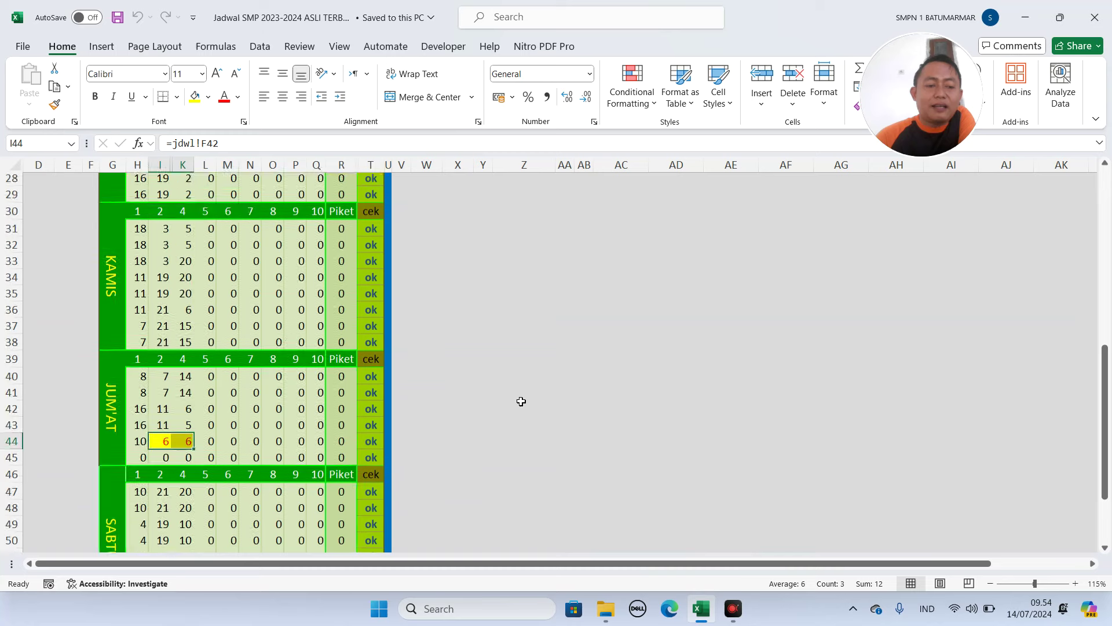
pyautogui.scroll(8, 523, 400)
pyautogui.scroll(3, 524, 394)
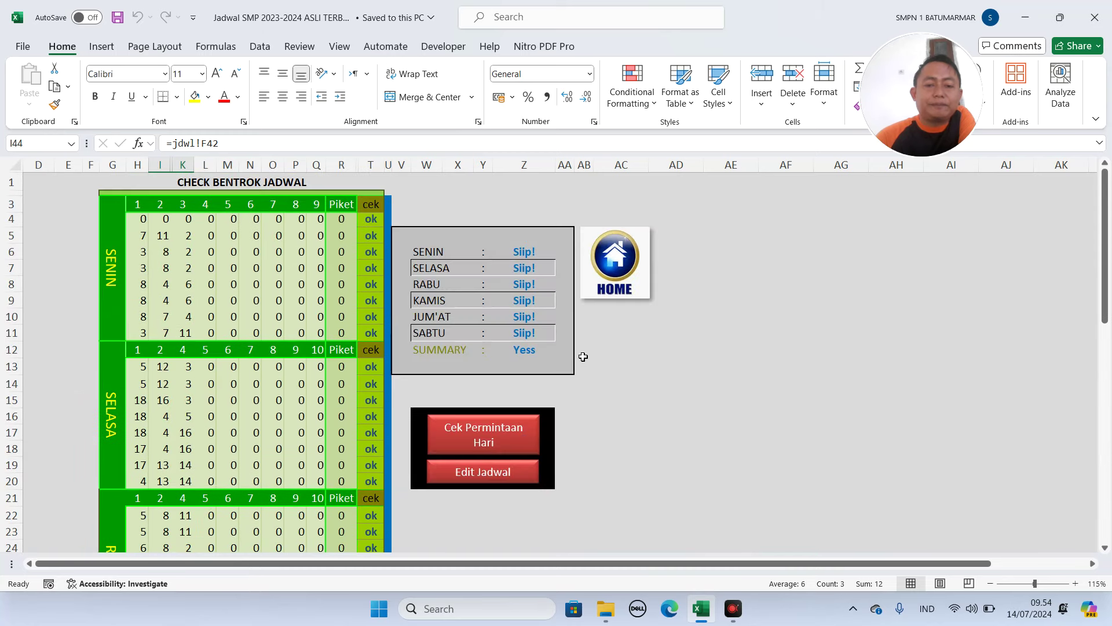
pyautogui.click(620, 284)
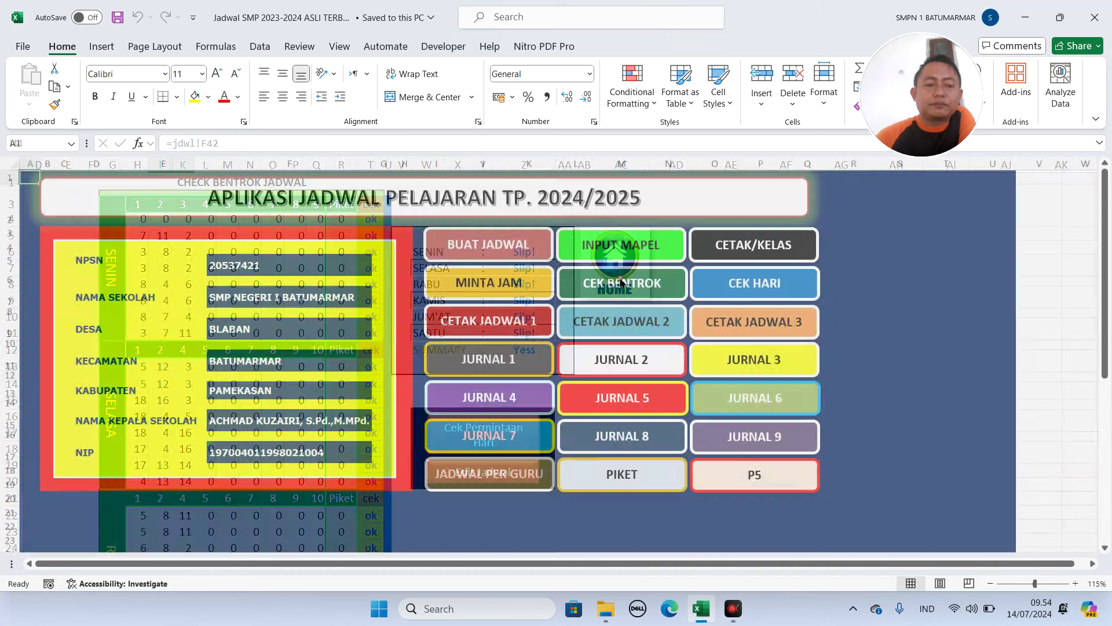
# - Open the BUAT JADWAL timetable and look over the Wednesday to Saturday lessons, especially Friday's
pyautogui.click(477, 255)
pyautogui.scroll(-5, 194, 404)
pyautogui.scroll(-4, 195, 404)
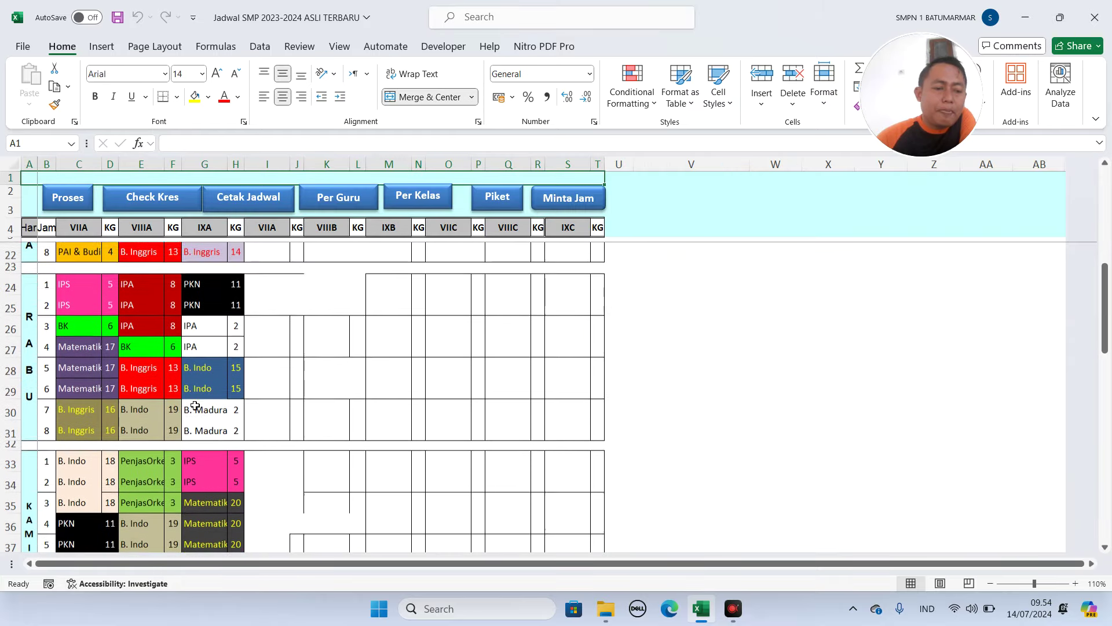
pyautogui.scroll(-3, 195, 404)
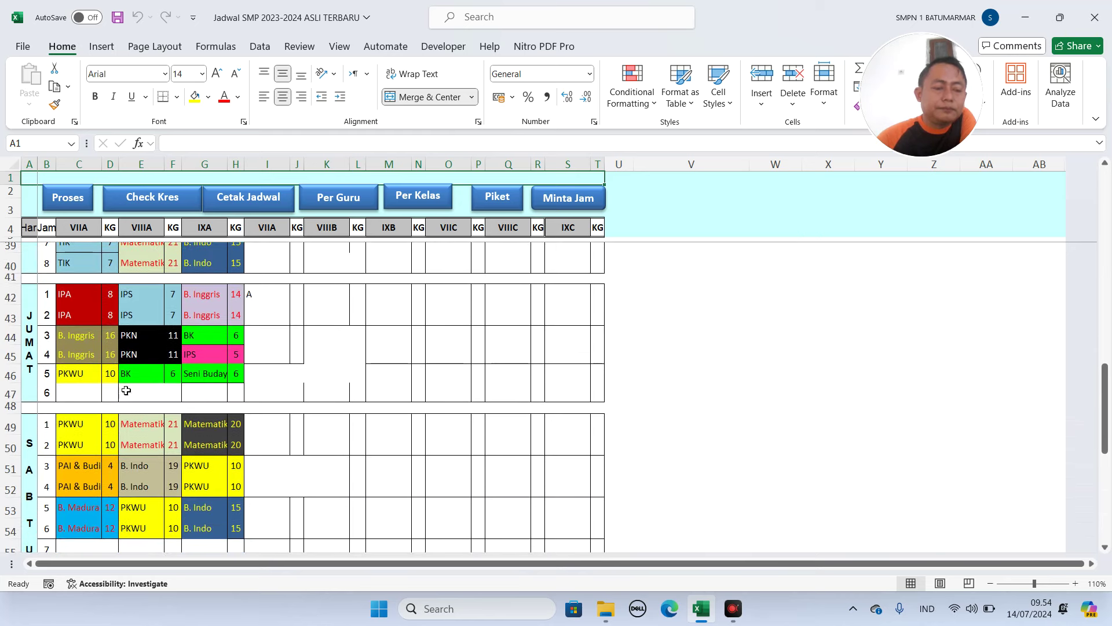
pyautogui.scroll(5, 132, 393)
pyautogui.scroll(6, 363, 345)
# - Recheck the highlighted Friday cells I44 and K44 in the clash check sheet and return home
pyautogui.click(162, 204)
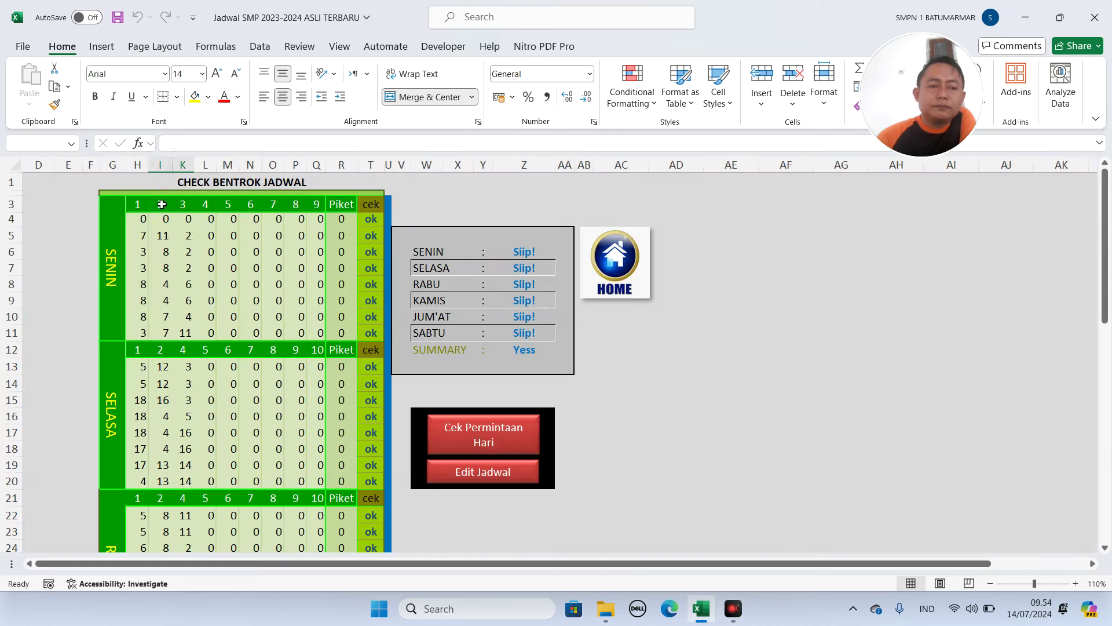
pyautogui.scroll(-10, 215, 409)
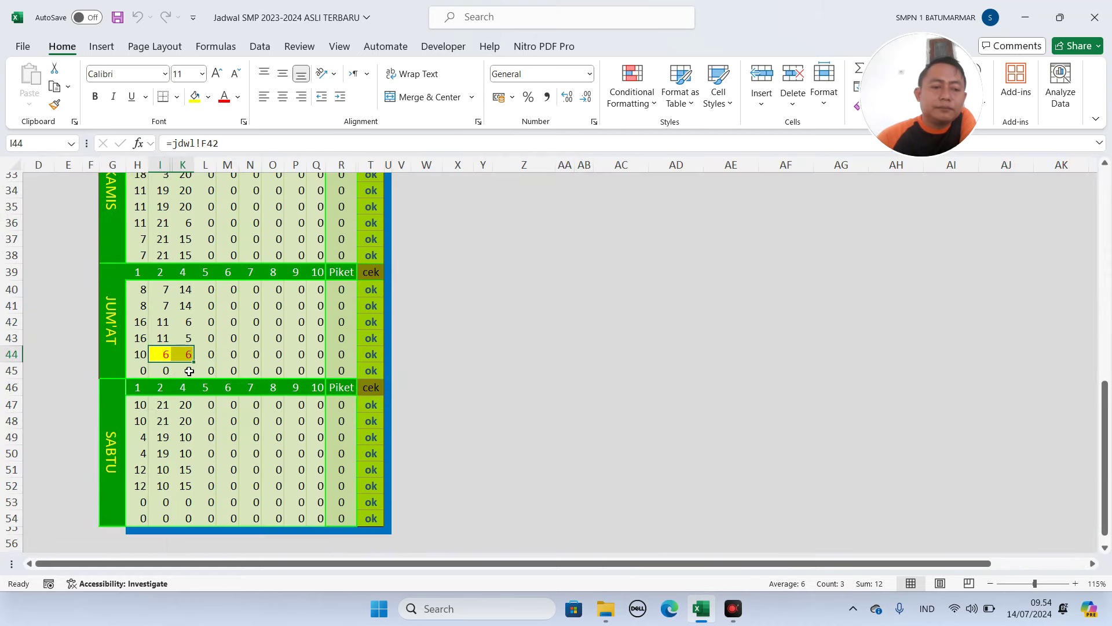
pyautogui.click(166, 354)
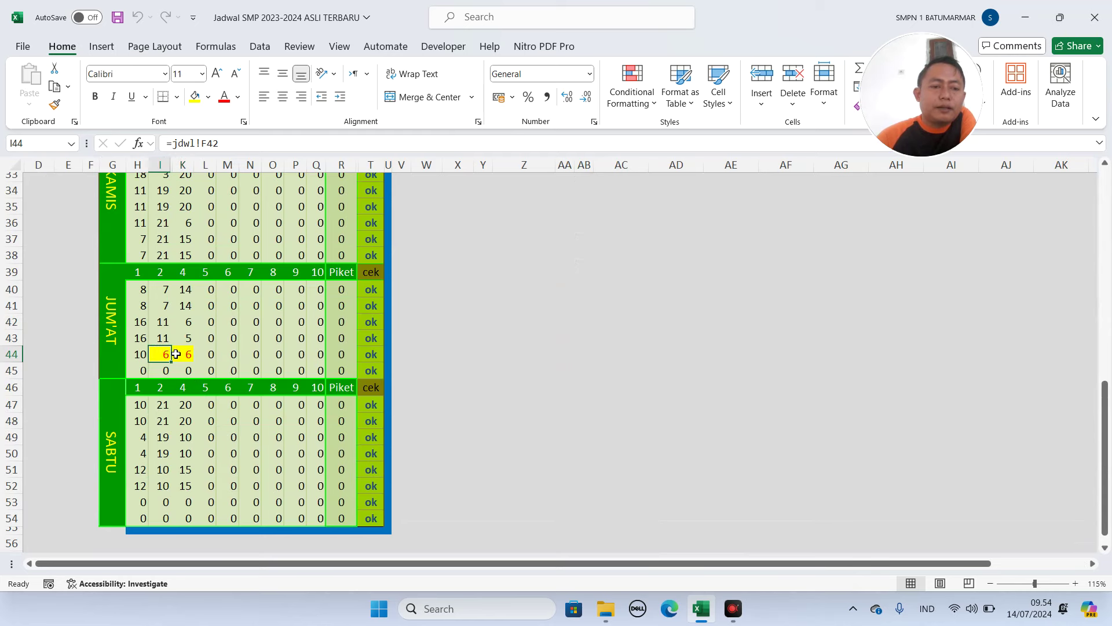
pyautogui.click(183, 354)
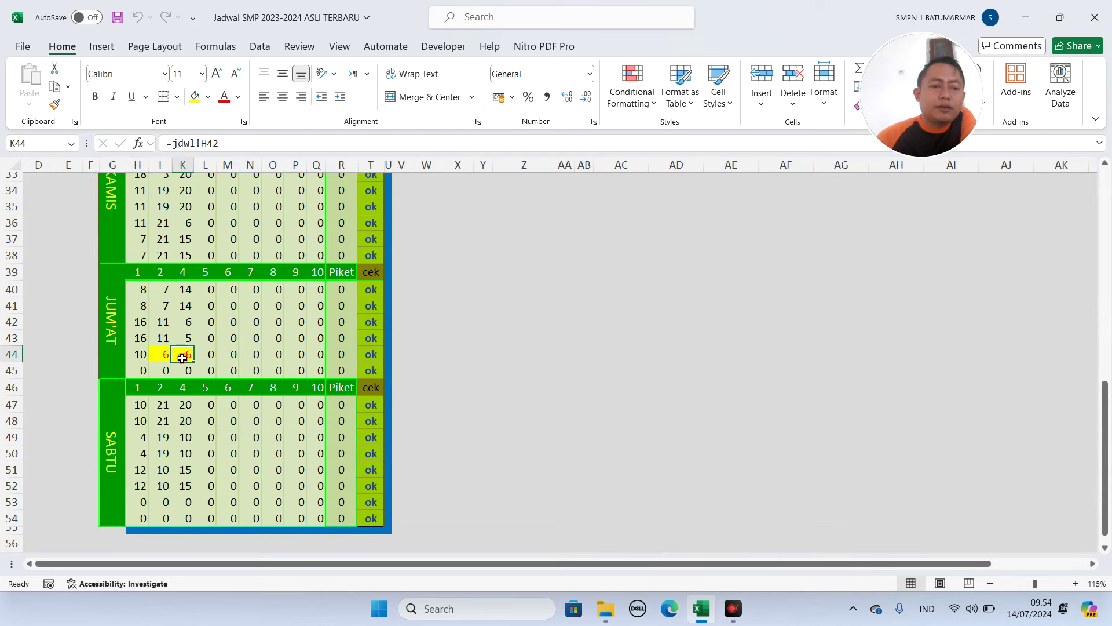
pyautogui.scroll(1, 182, 359)
pyautogui.scroll(5, 182, 359)
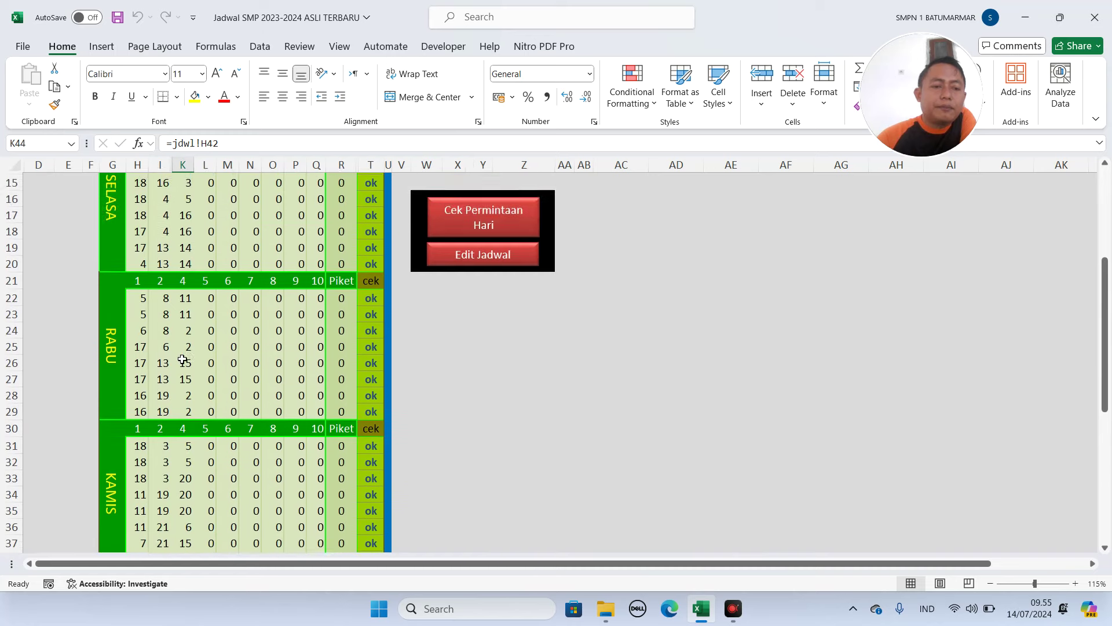
pyautogui.scroll(-3, 182, 359)
pyautogui.scroll(6, 269, 342)
pyautogui.click(621, 229)
# - Reopen the BUAT JADWAL timetable and inspect the Friday period 5 lessons and teacher codes in VIIA, VIIIA and IXA
pyautogui.click(485, 255)
pyautogui.scroll(-5, 289, 429)
pyautogui.scroll(-2, 214, 444)
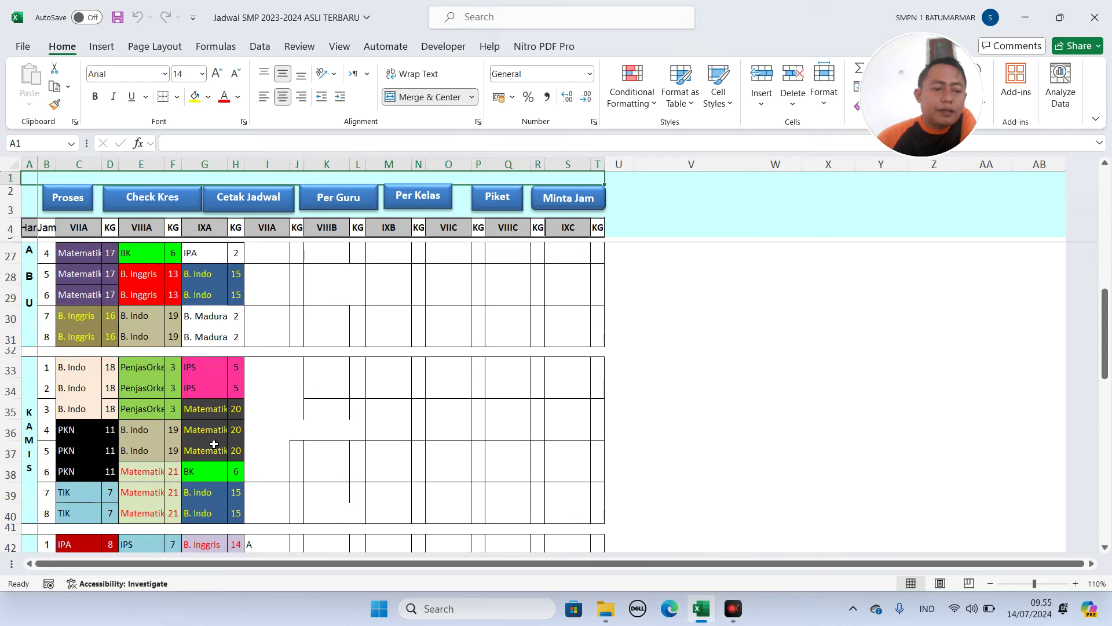
pyautogui.scroll(-3, 178, 453)
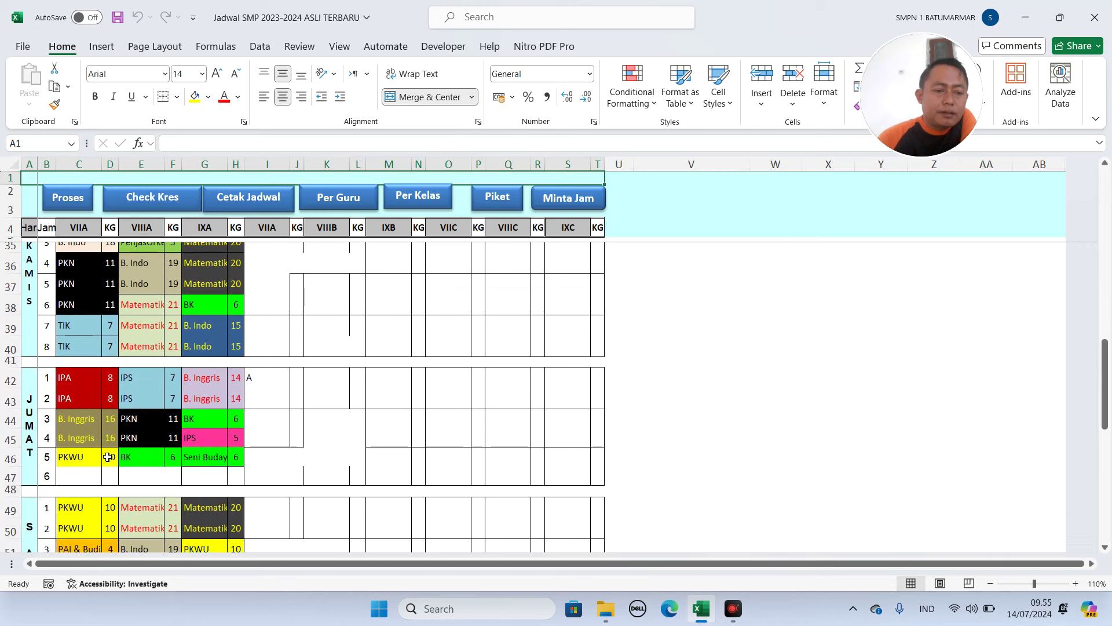
pyautogui.click(108, 457)
pyautogui.click(144, 457)
pyautogui.moveTo(240, 458)
pyautogui.mouseDown()
pyautogui.moveTo(204, 458)
pyautogui.moveTo(205, 438)
pyautogui.moveTo(241, 438)
pyautogui.mouseUp()
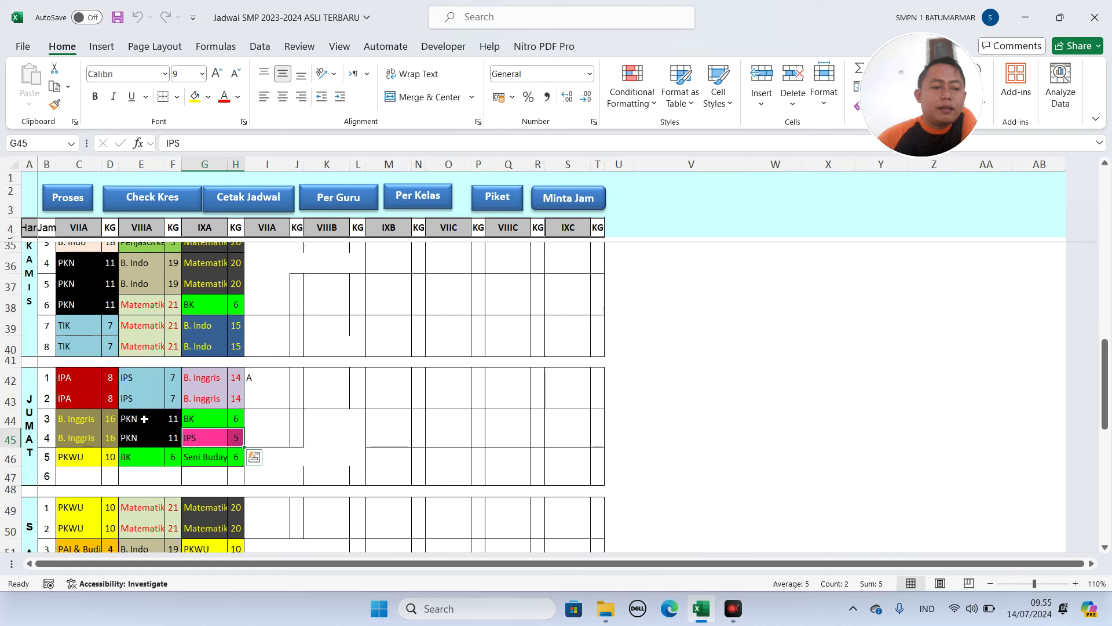
pyautogui.moveTo(144, 460); pyautogui.dragTo(176, 458)
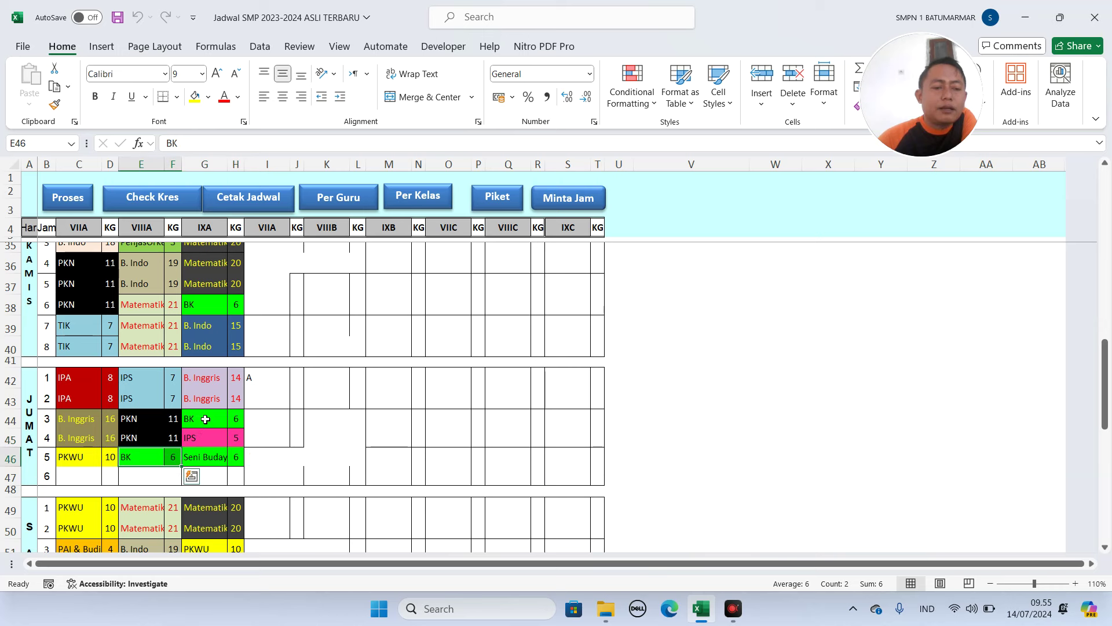
# - Swap IXA's Friday lessons so BK and IPS fill periods 1–2 and B. Inggris fills periods 3–4, deleting the stray A in I42
pyautogui.moveTo(205, 418); pyautogui.dragTo(238, 371)
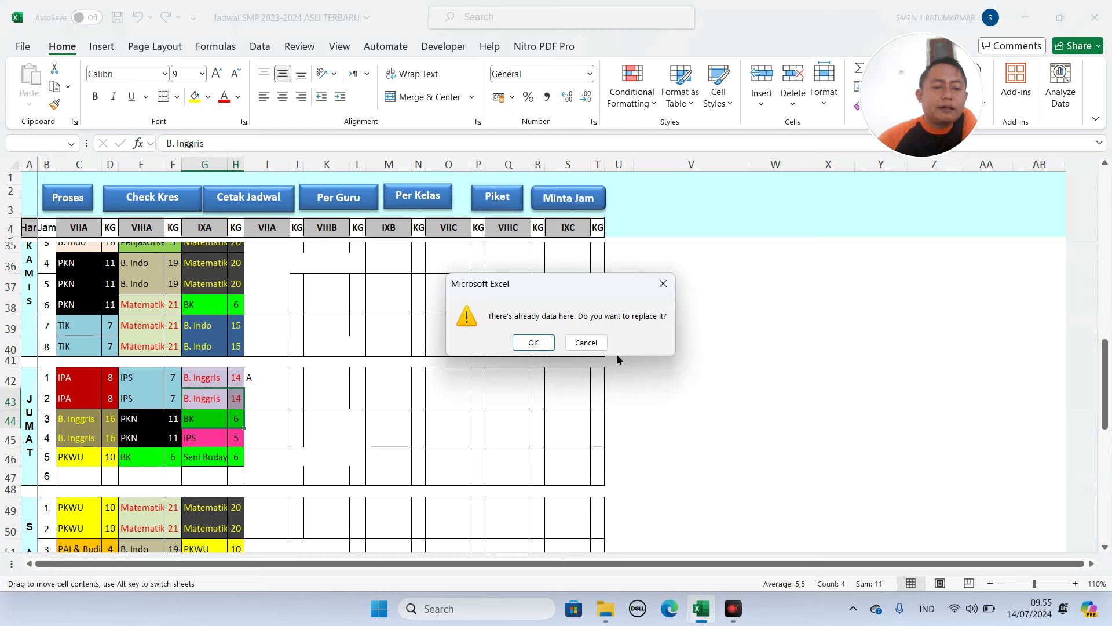
pyautogui.click(583, 340)
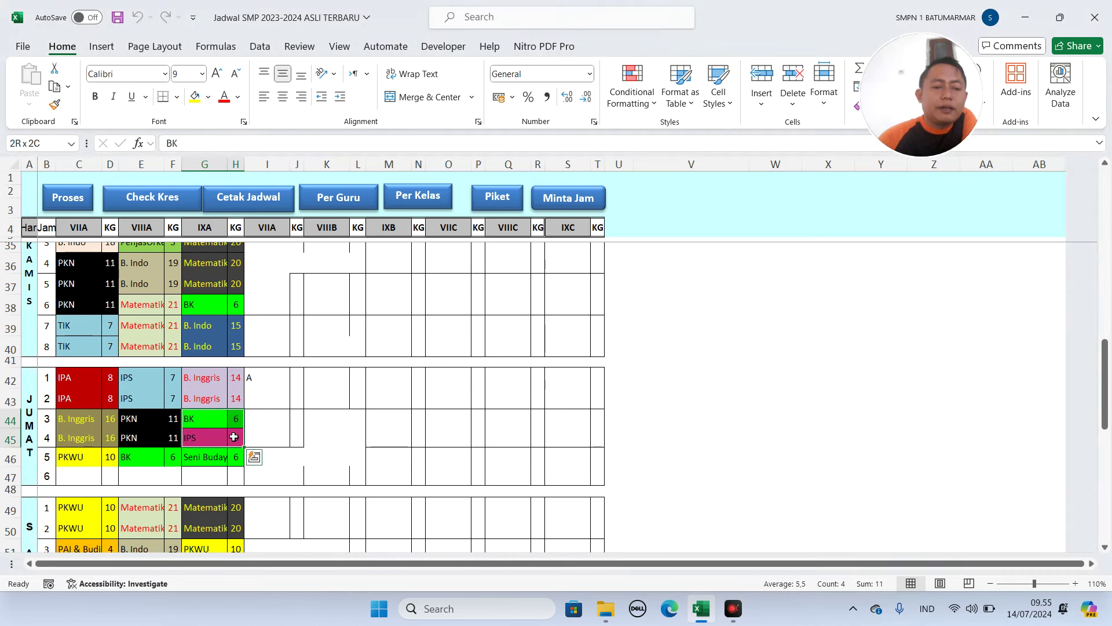
pyautogui.moveTo(243, 440); pyautogui.dragTo(363, 402)
pyautogui.click(255, 377)
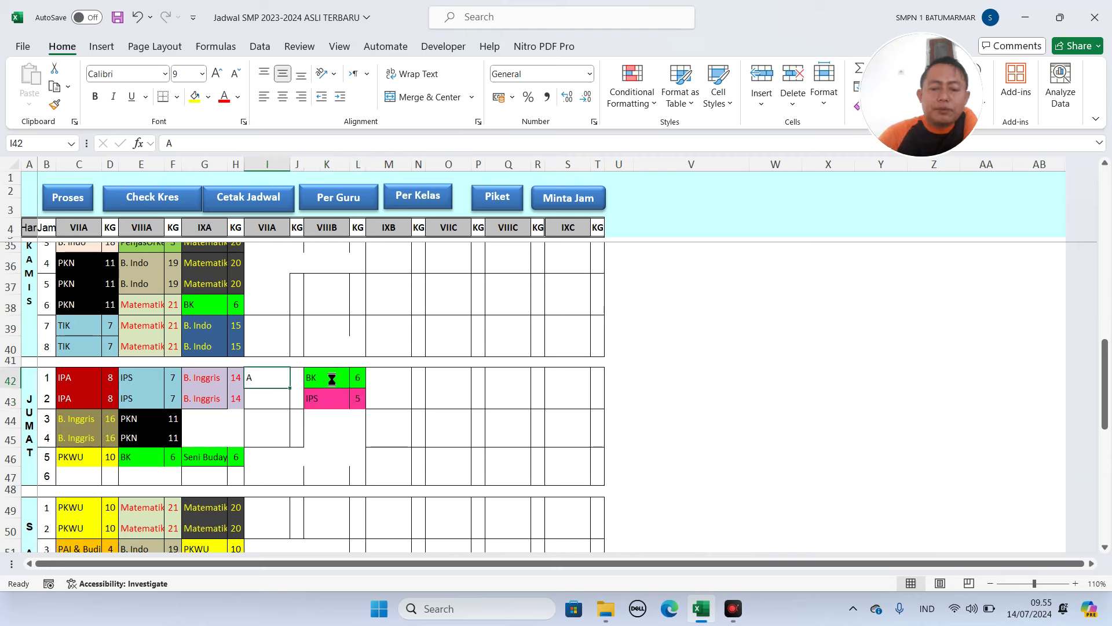
pyautogui.press('Delete')
pyautogui.click(205, 377)
pyautogui.moveTo(204, 378); pyautogui.dragTo(232, 400)
pyautogui.moveTo(224, 429); pyautogui.dragTo(223, 438)
pyautogui.moveTo(324, 377); pyautogui.dragTo(222, 405)
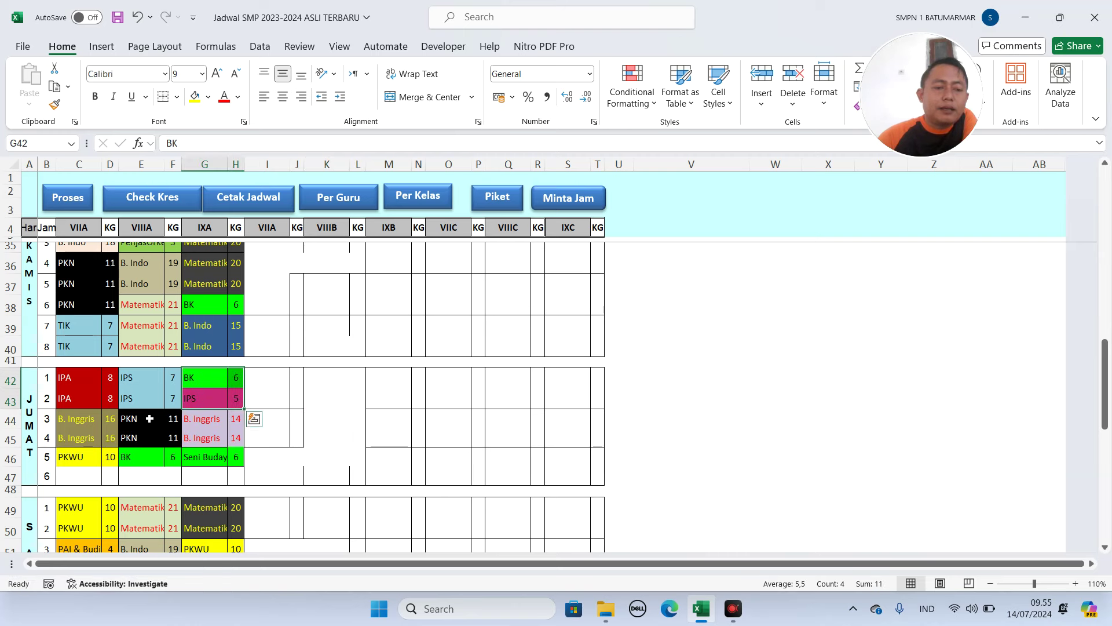
# - Move VIIIA's Friday BK lesson to period 3 and PKN to periods 4–5, then process the timetable data
pyautogui.moveTo(144, 418); pyautogui.dragTo(365, 447)
pyautogui.click(166, 456)
pyautogui.moveTo(166, 456); pyautogui.dragTo(143, 425)
pyautogui.moveTo(307, 419); pyautogui.dragTo(156, 460)
pyautogui.click(348, 385)
pyautogui.click(219, 374)
pyautogui.click(218, 457)
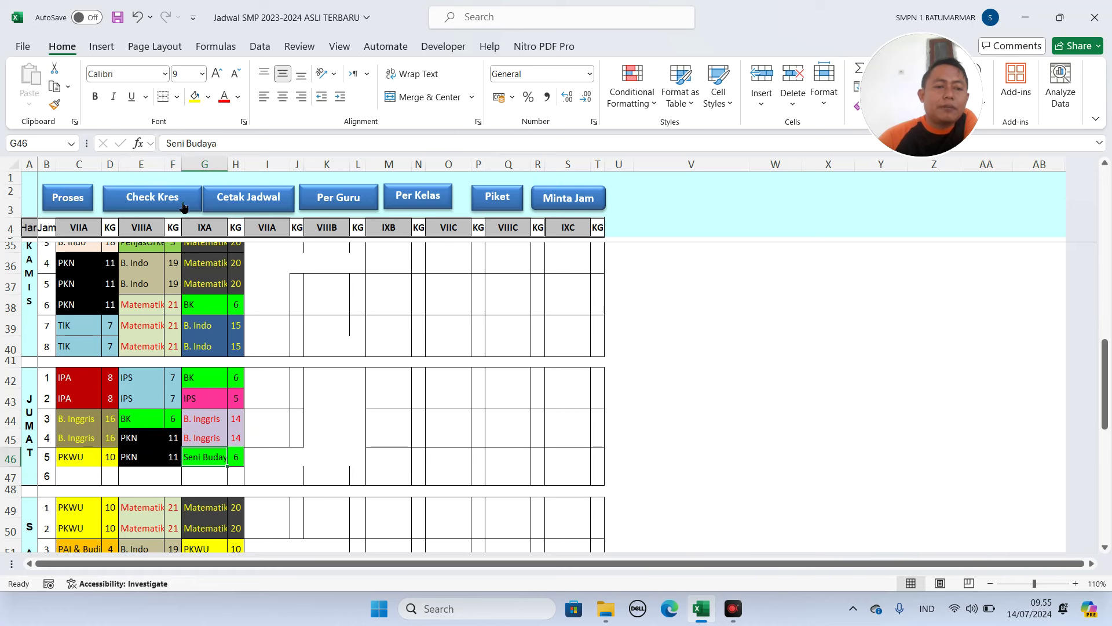
pyautogui.click(76, 195)
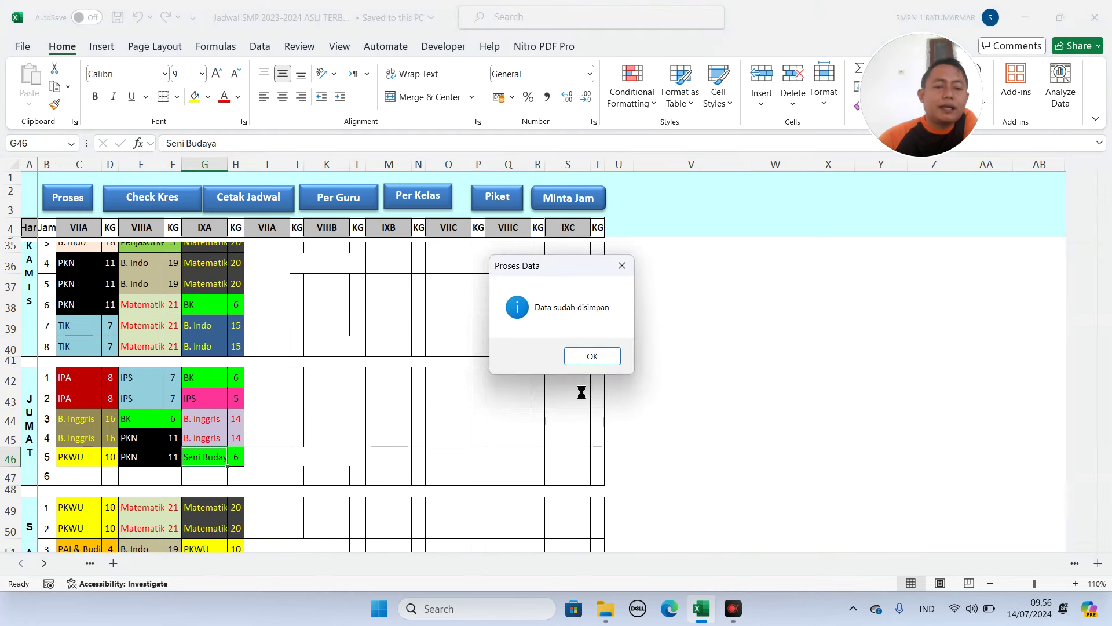
# - Close the processing message, check every day's teacher codes in the clash check sheet, and return to the home page
pyautogui.click(592, 355)
pyautogui.click(168, 202)
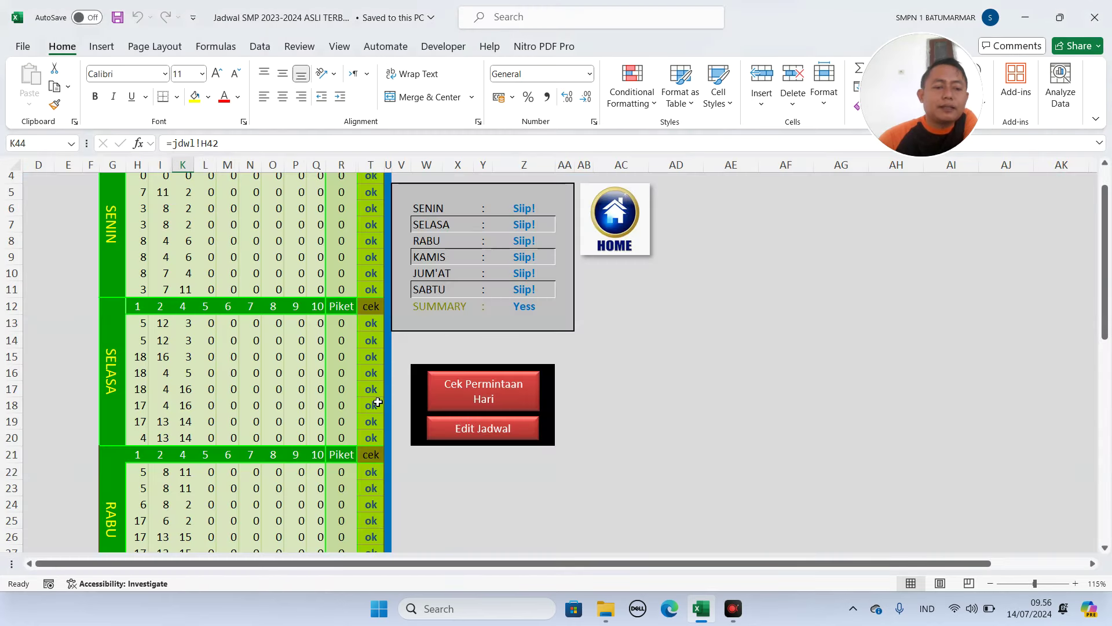
pyautogui.scroll(-13, 222, 474)
pyautogui.scroll(13, 226, 382)
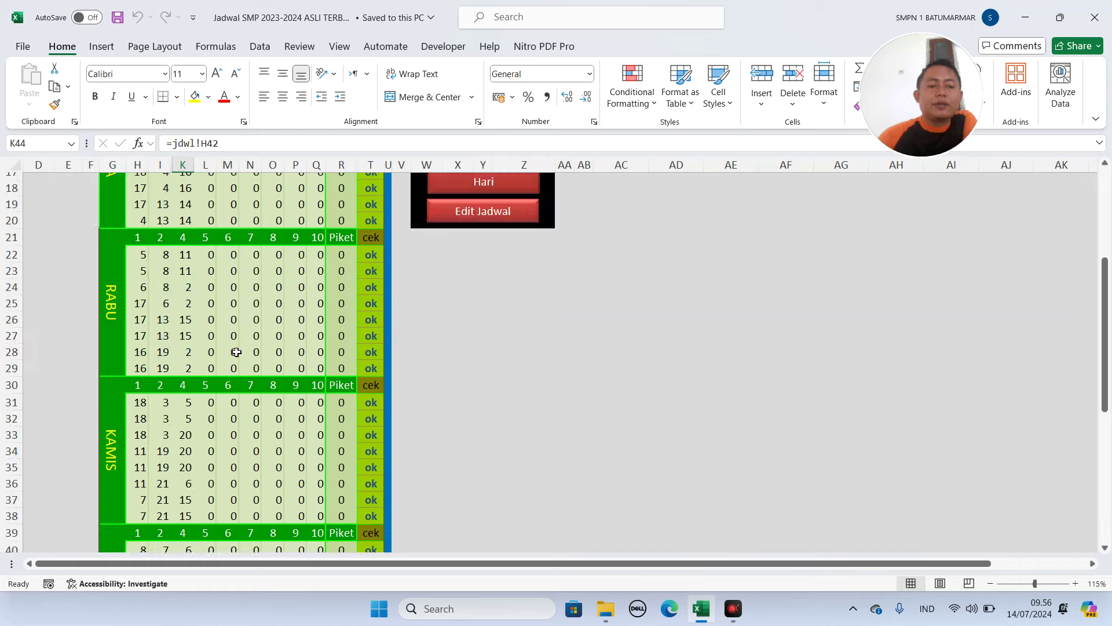
pyautogui.click(610, 269)
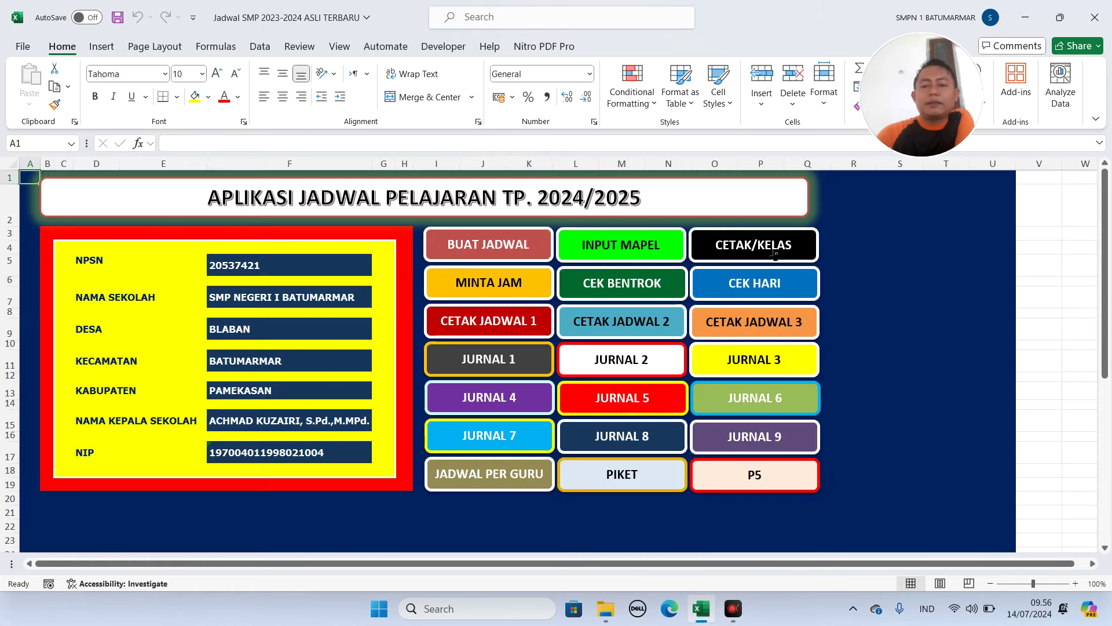
# - Review the teachers' day and hour requests in MINTA JAM and the cells marked cek in CEK HARI, then return home
pyautogui.click(535, 289)
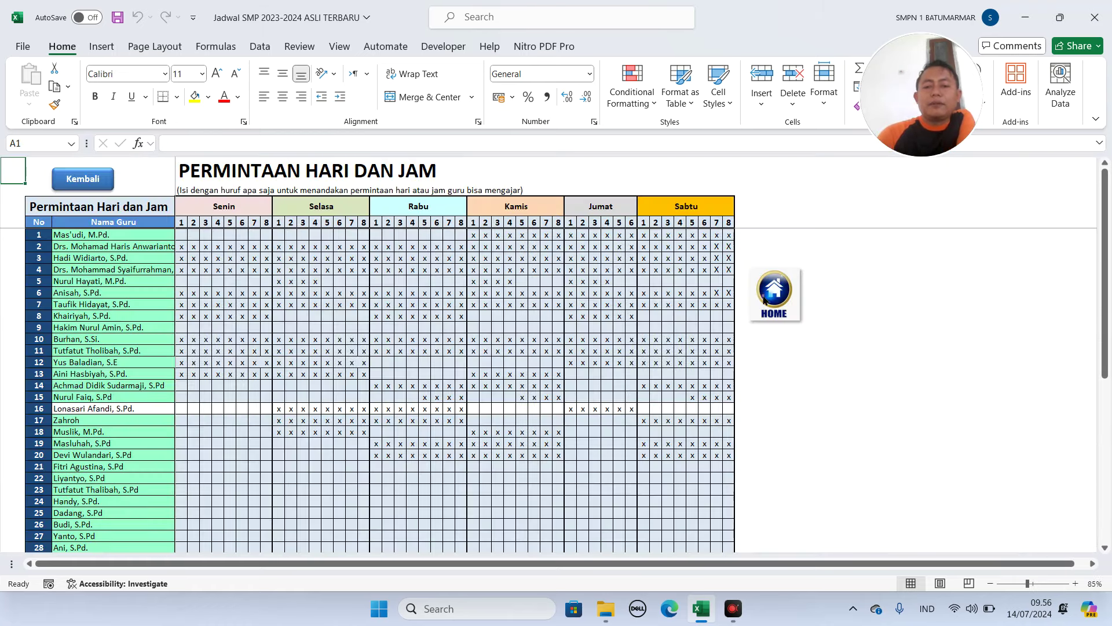
pyautogui.click(765, 299)
pyautogui.click(759, 282)
pyautogui.click(421, 355)
pyautogui.moveTo(421, 355); pyautogui.dragTo(808, 432)
pyautogui.click(854, 336)
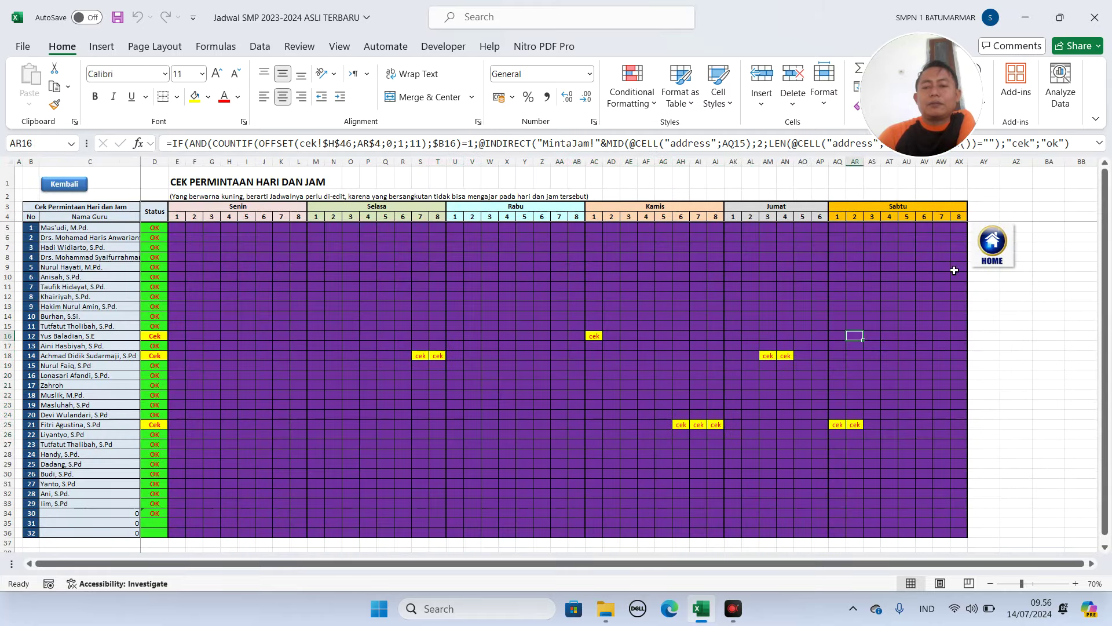
pyautogui.click(983, 253)
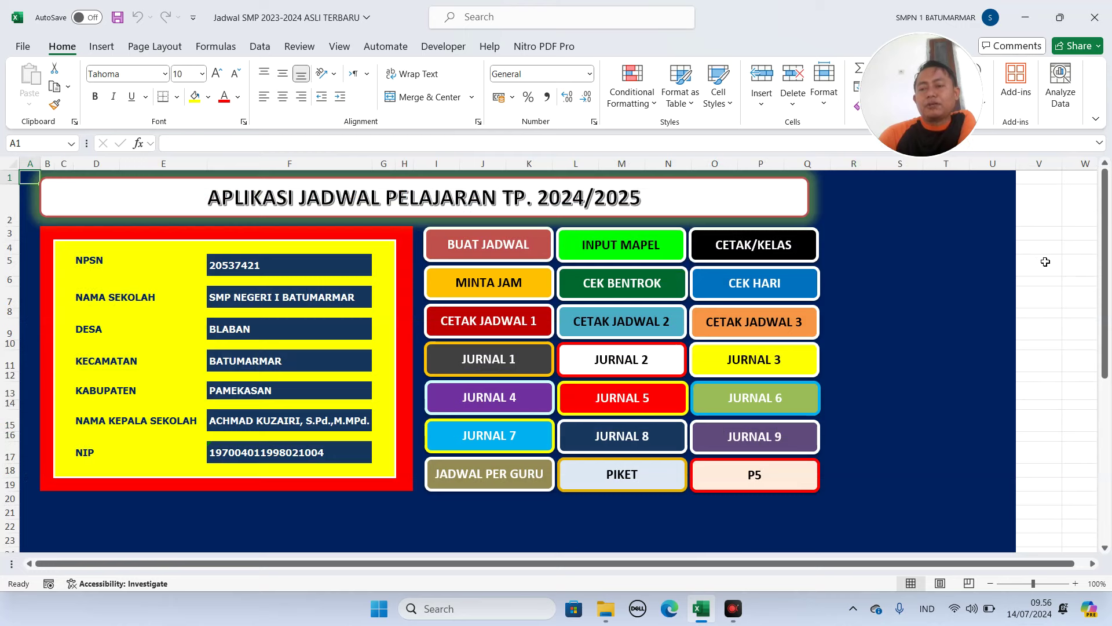
pyautogui.click(1045, 262)
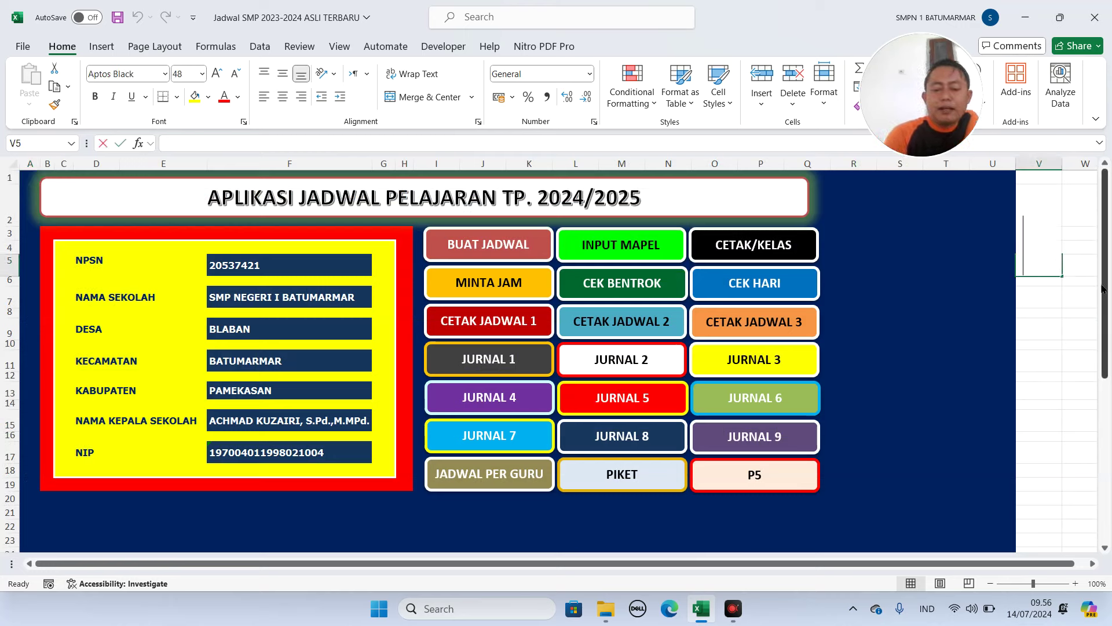
pyautogui.write('0')
pyautogui.press('Return')
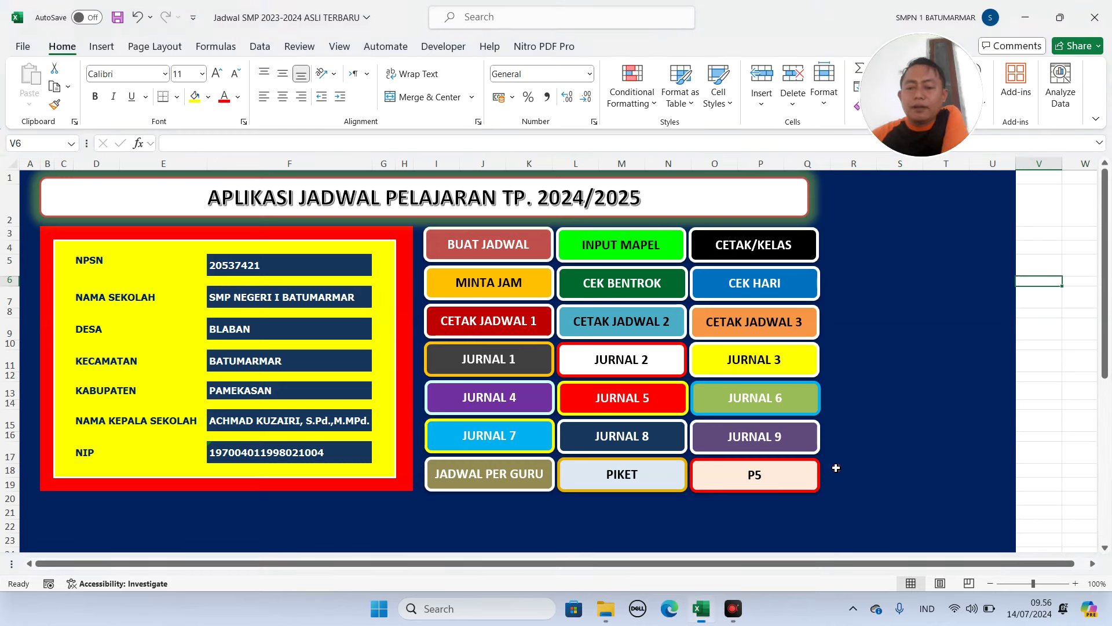
# - View the subject, class and teacher code lists in INPUT MAPEL, then open the BUAT JADWAL timetable
pyautogui.click(586, 244)
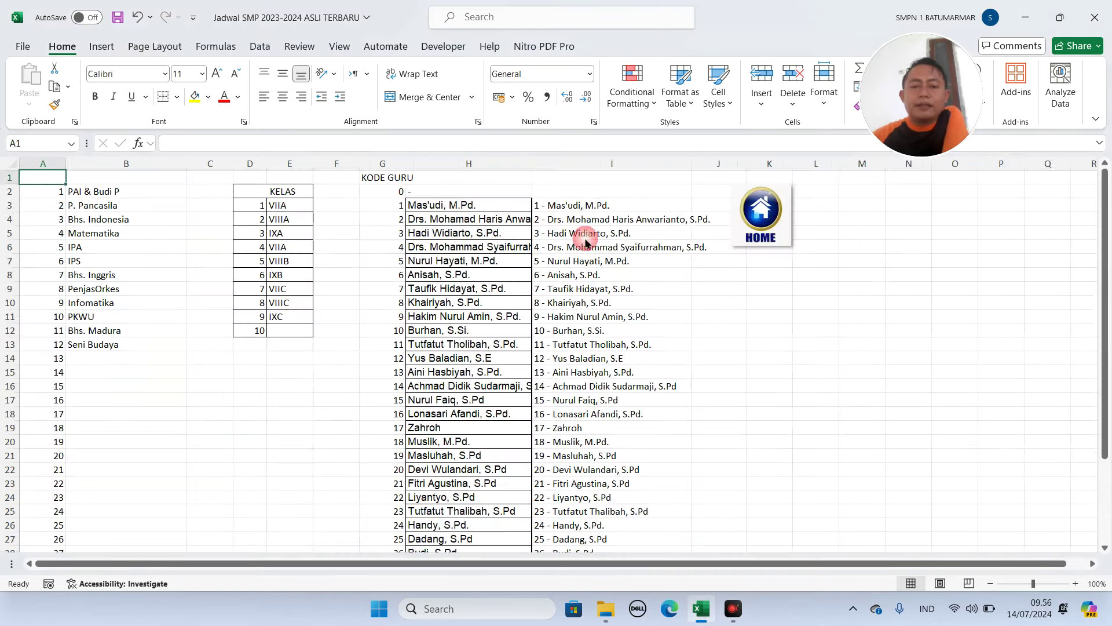
pyautogui.click(784, 228)
pyautogui.click(537, 238)
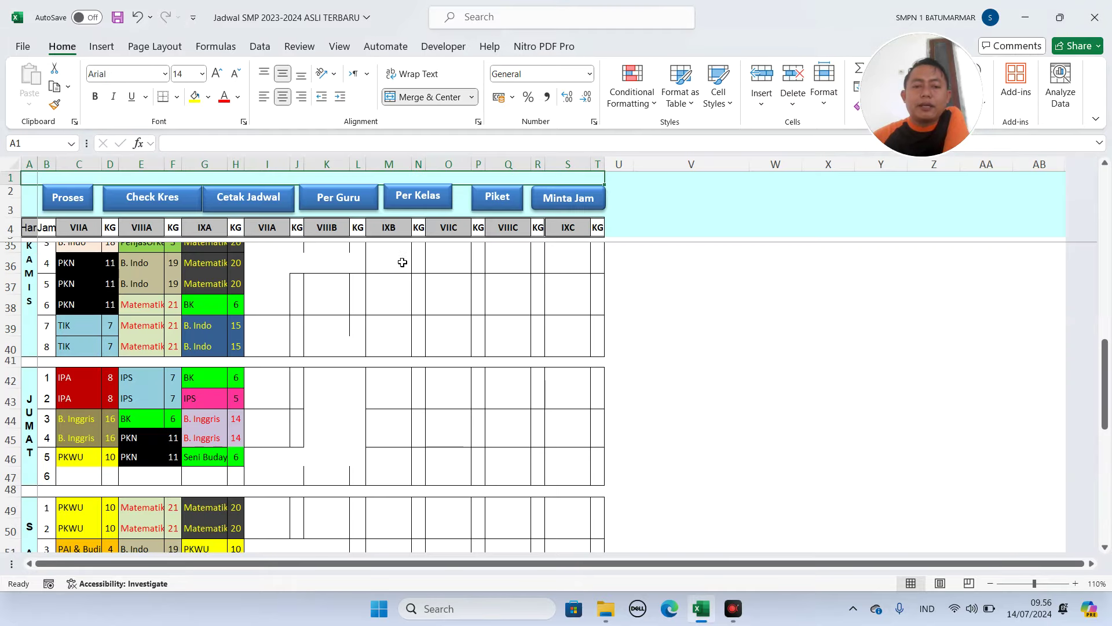
# - Highlight the empty second VIIA through IXC class columns for Thursday and Friday in the timetable, then return home
pyautogui.moveTo(288, 262); pyautogui.dragTo(594, 478)
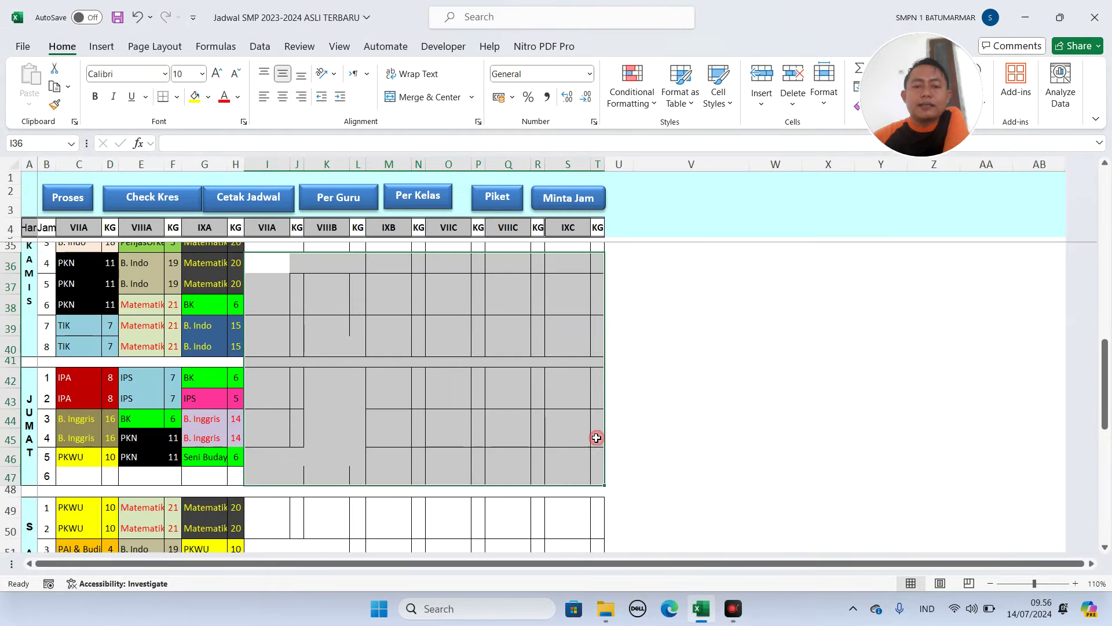
pyautogui.scroll(1, 286, 246)
pyautogui.moveTo(286, 249); pyautogui.dragTo(596, 470)
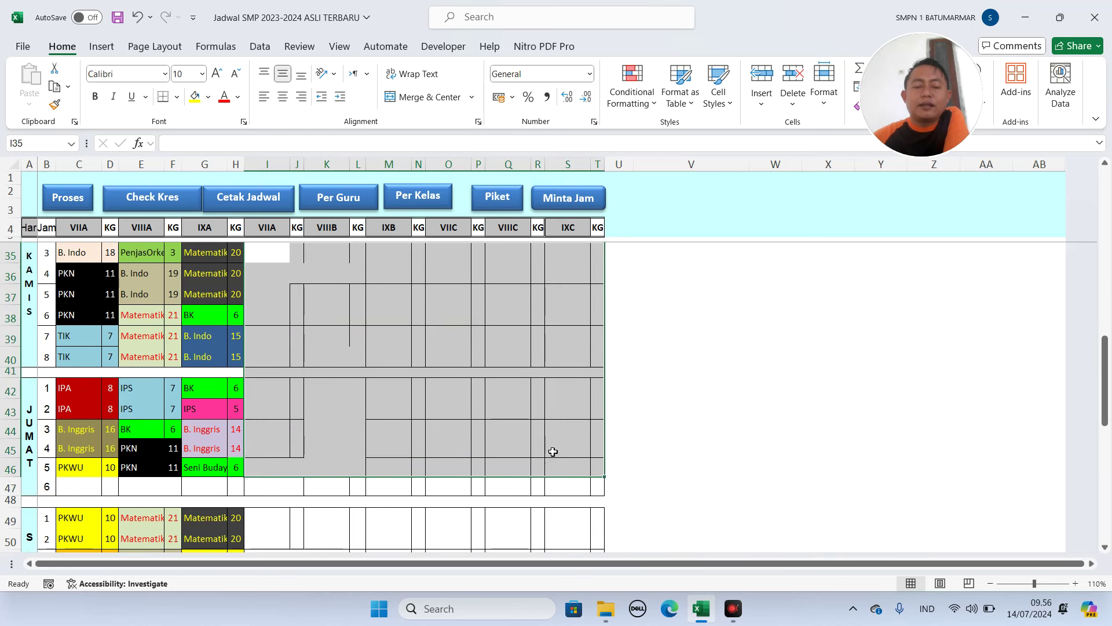
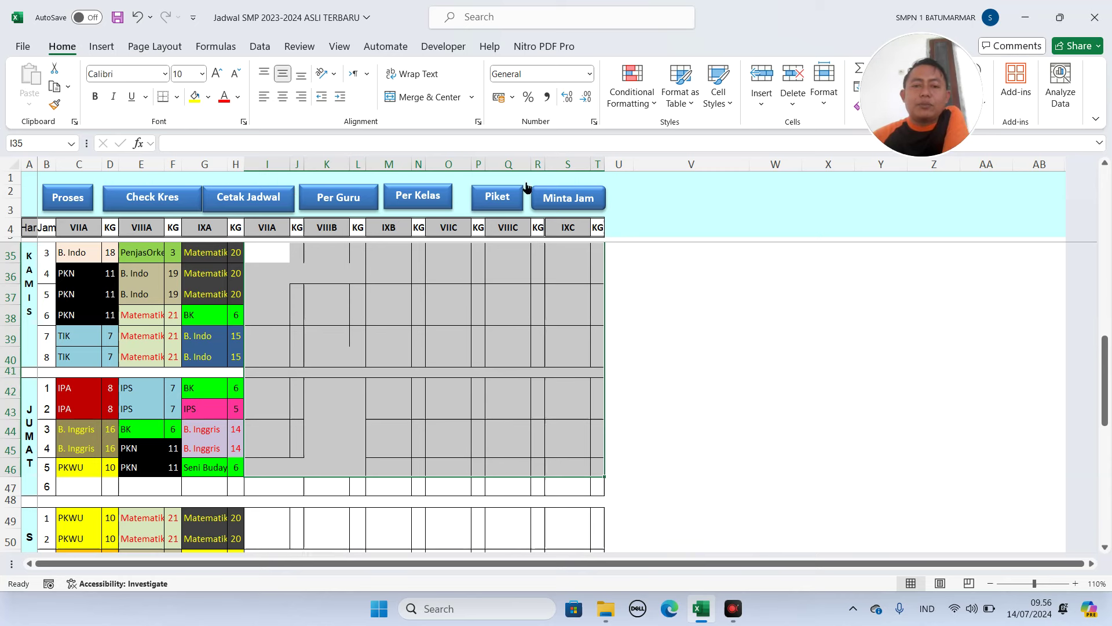
pyautogui.scroll(10, 666, 313)
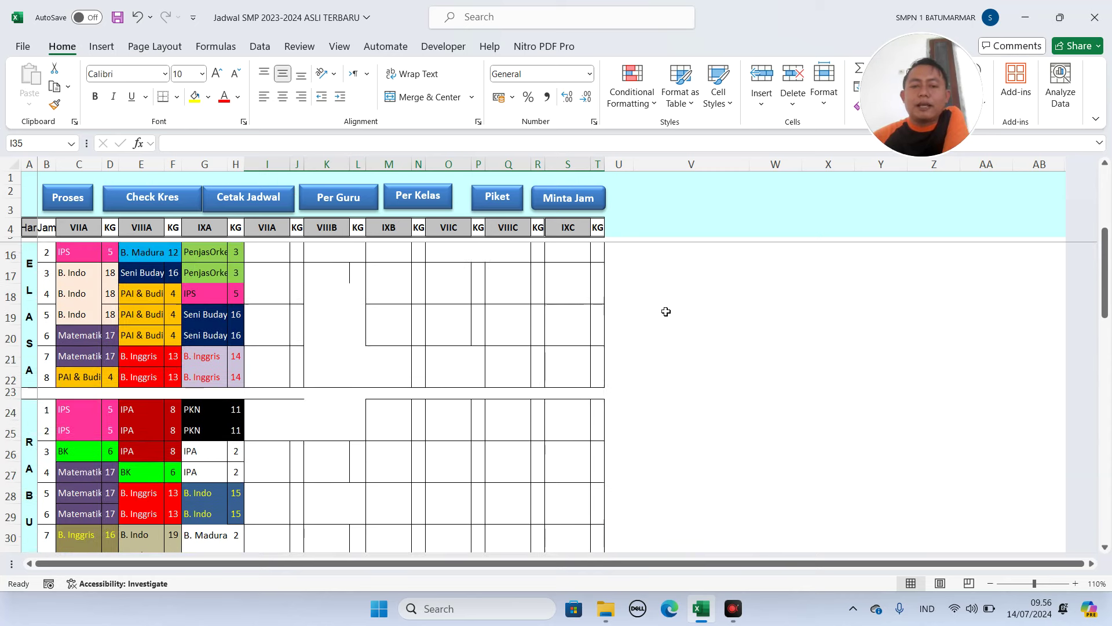
pyautogui.click(651, 276)
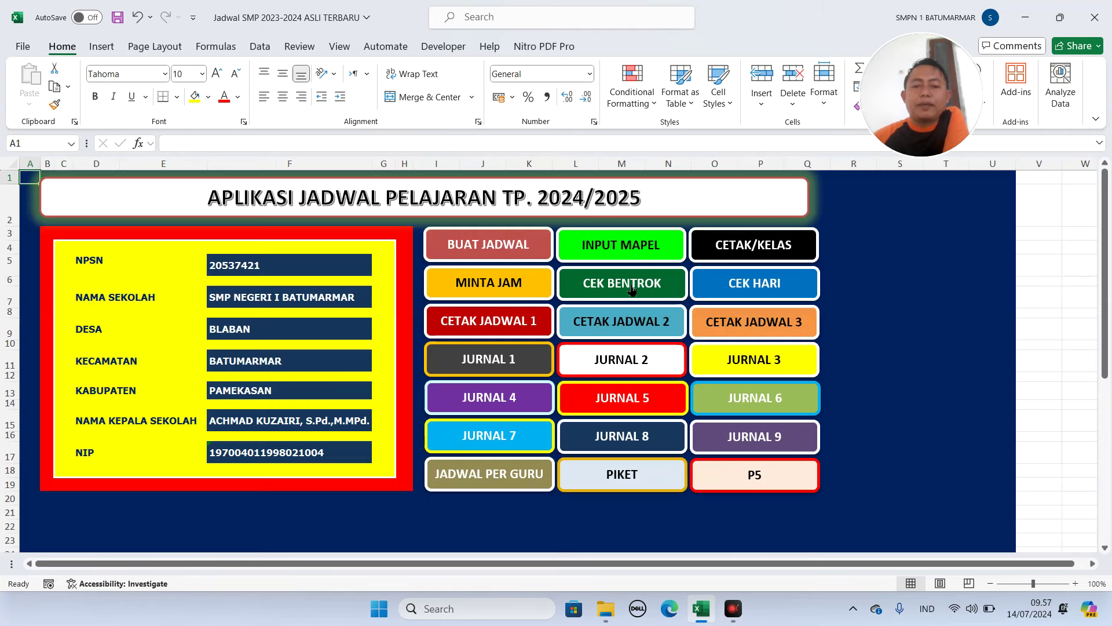
# - Open CETAK JADWAL 1, highlight its timetable from Monday period 1 onward to review it, and return home
pyautogui.click(515, 321)
pyautogui.moveTo(58, 290); pyautogui.dragTo(276, 534)
pyautogui.scroll(10, 437, 397)
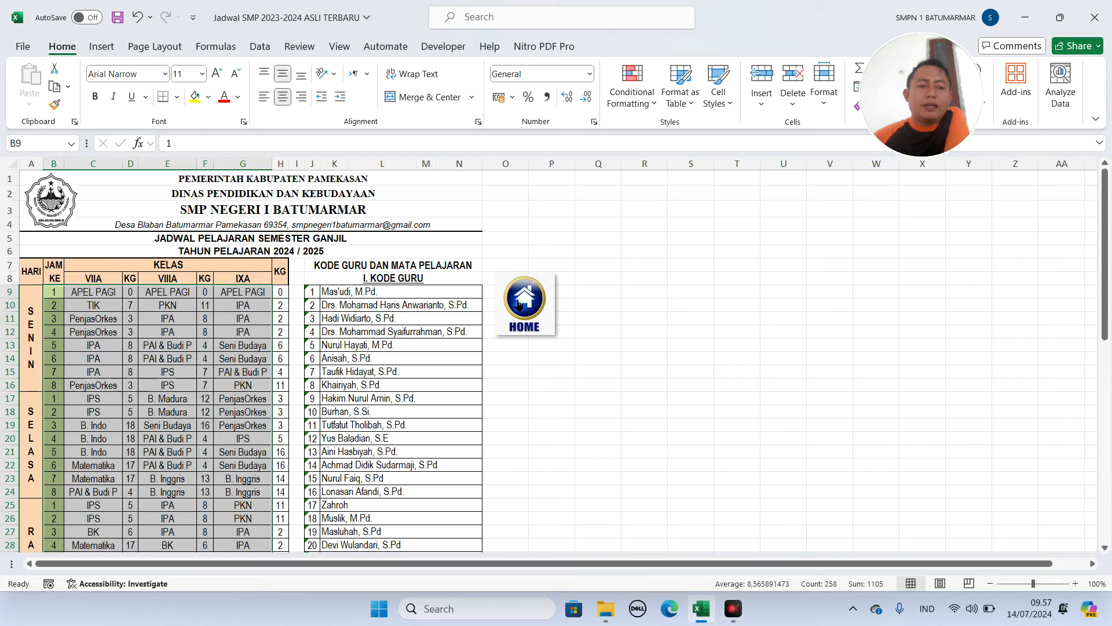
pyautogui.click(520, 304)
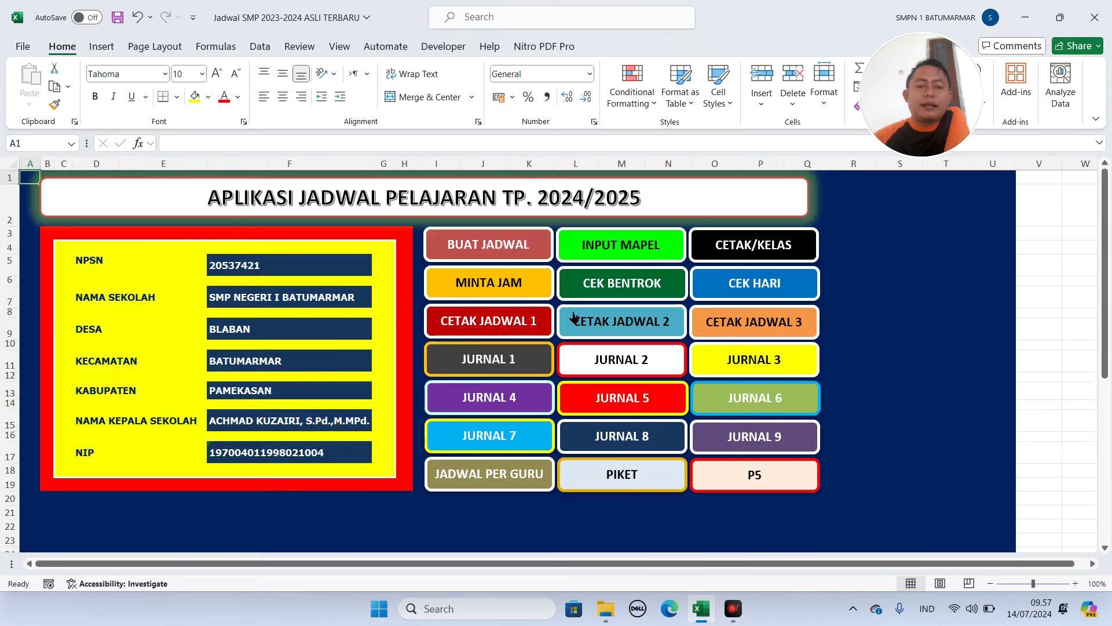
# - Open CETAK JADWAL 2, highlight its timetable, and examine both pages of its print preview
pyautogui.click(613, 320)
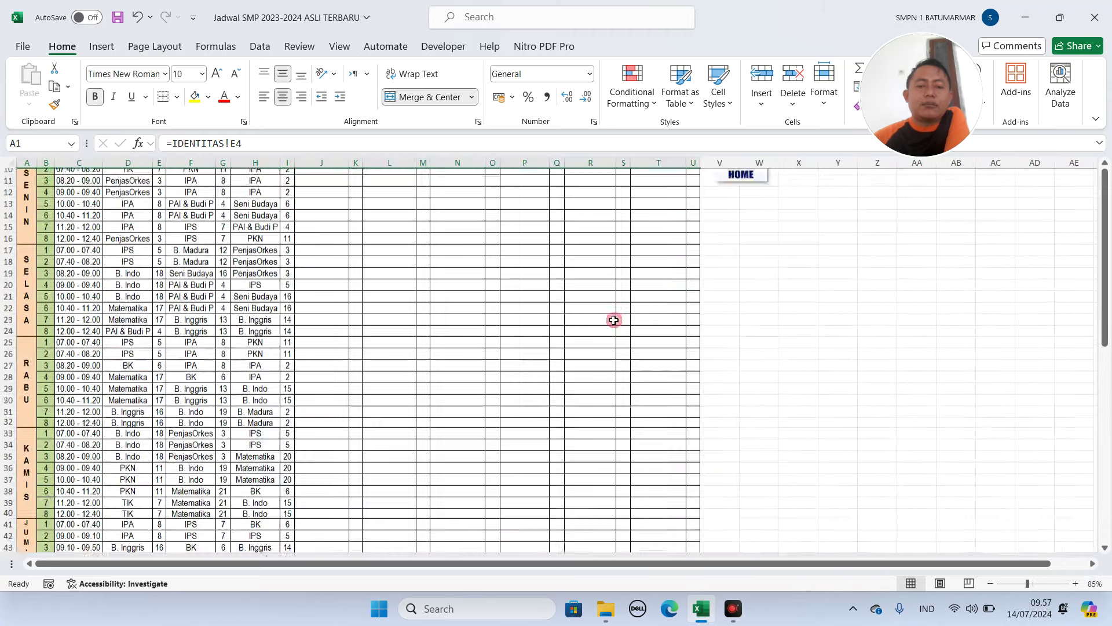
pyautogui.moveTo(69, 268); pyautogui.dragTo(670, 548)
pyautogui.scroll(-5, 556, 441)
pyautogui.hotkey('ctrl', 'p')
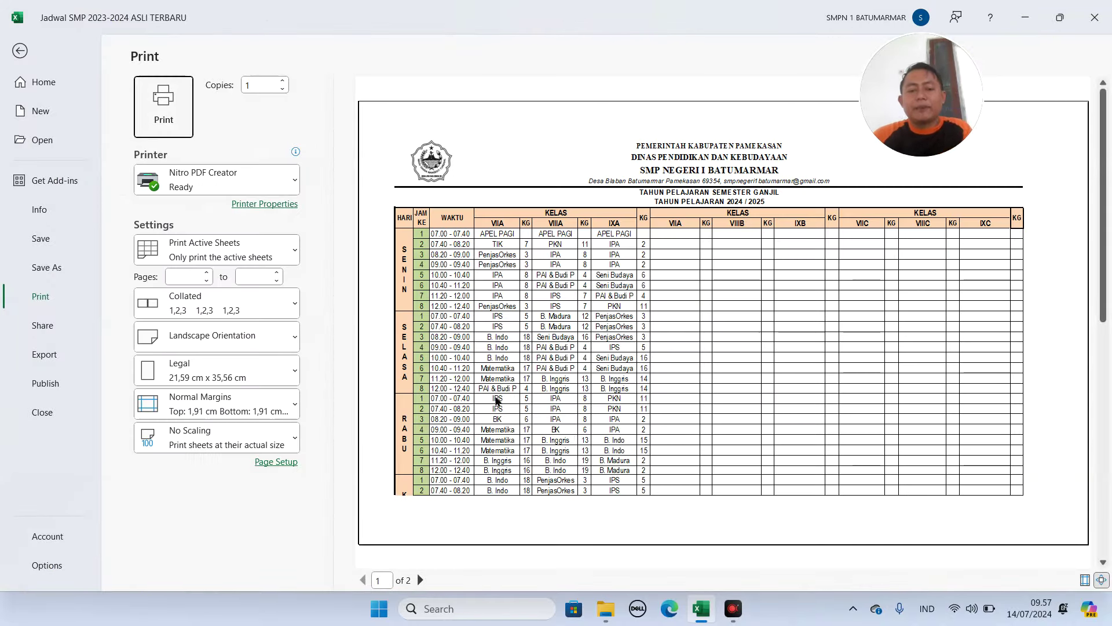
pyautogui.scroll(-3, 510, 324)
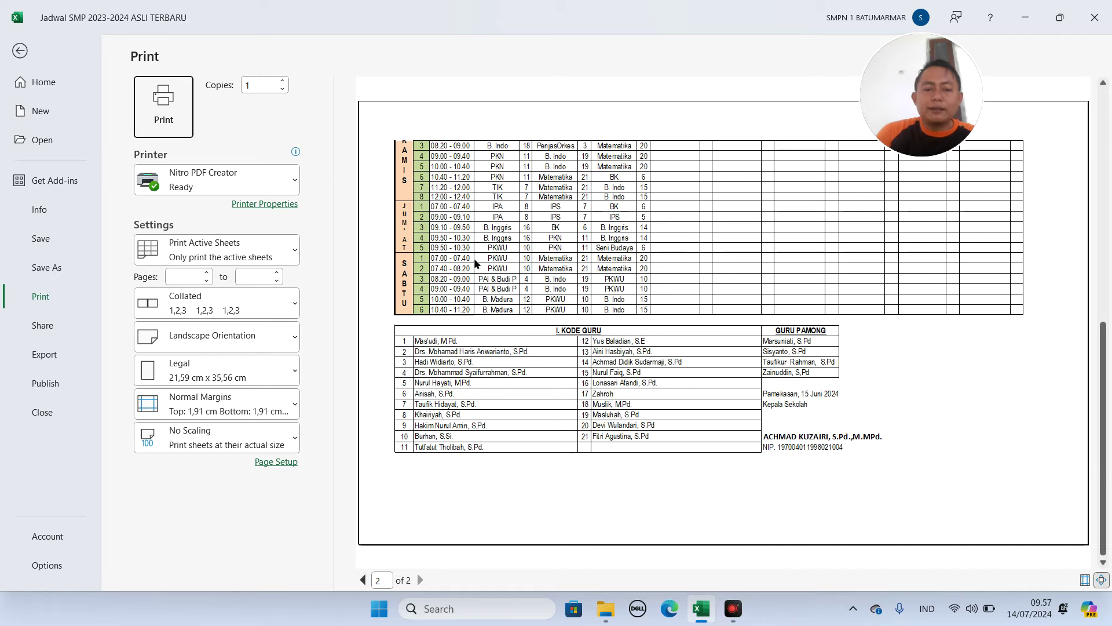
pyautogui.scroll(3, 521, 348)
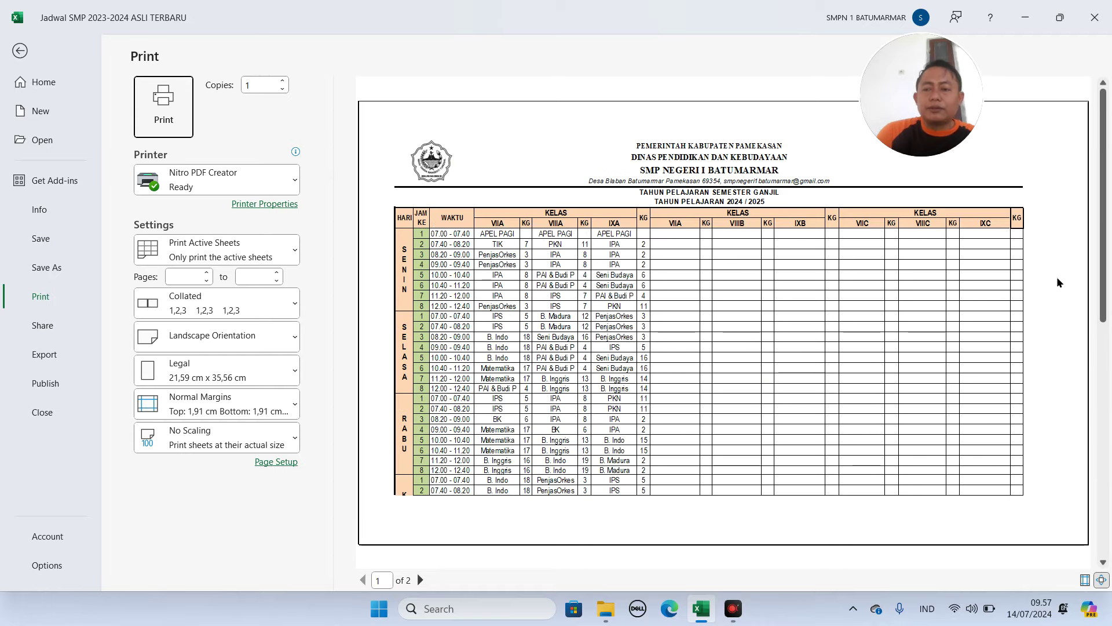
# - Show the page margins in the print preview and reduce the top margin to 0,64 cm and the bottom margin to 0,53 cm
pyautogui.click(1085, 580)
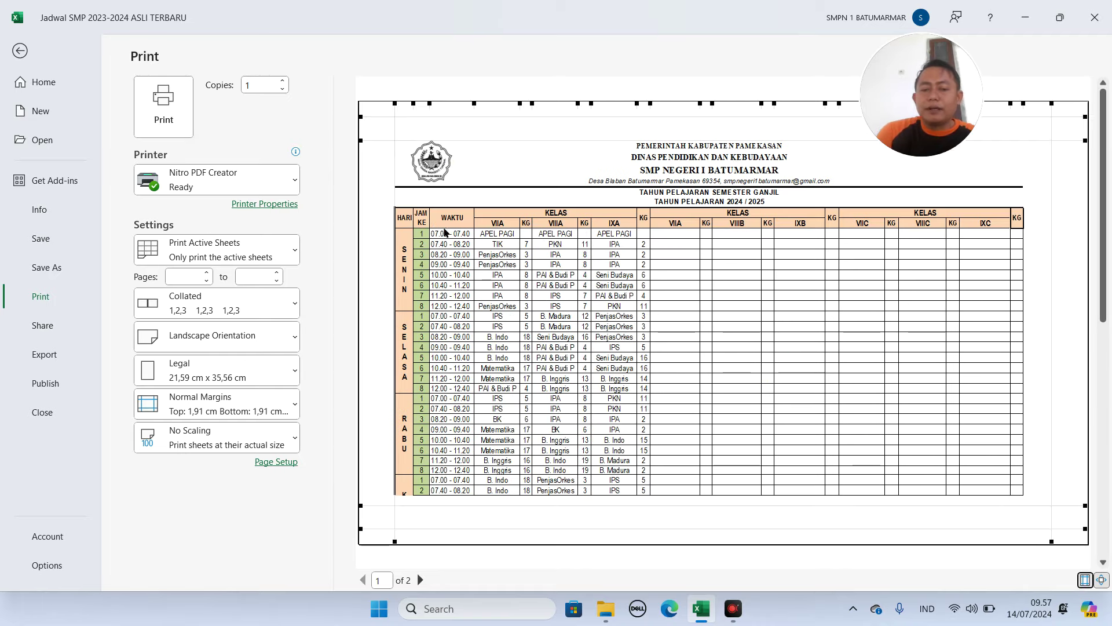
pyautogui.moveTo(361, 141); pyautogui.dragTo(361, 119)
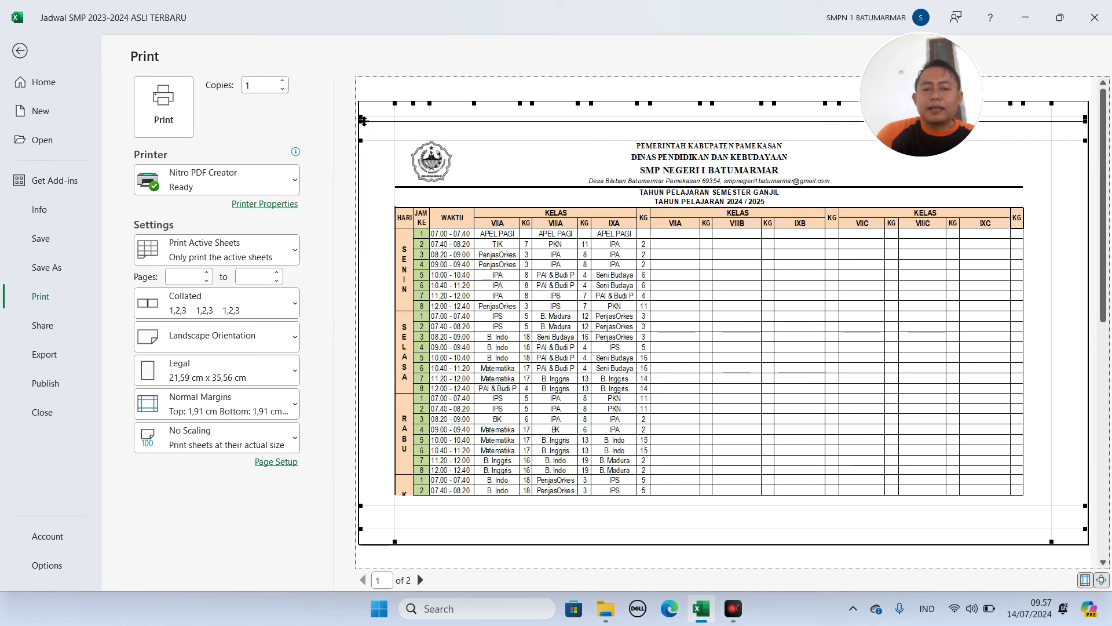
pyautogui.moveTo(362, 506); pyautogui.dragTo(358, 536)
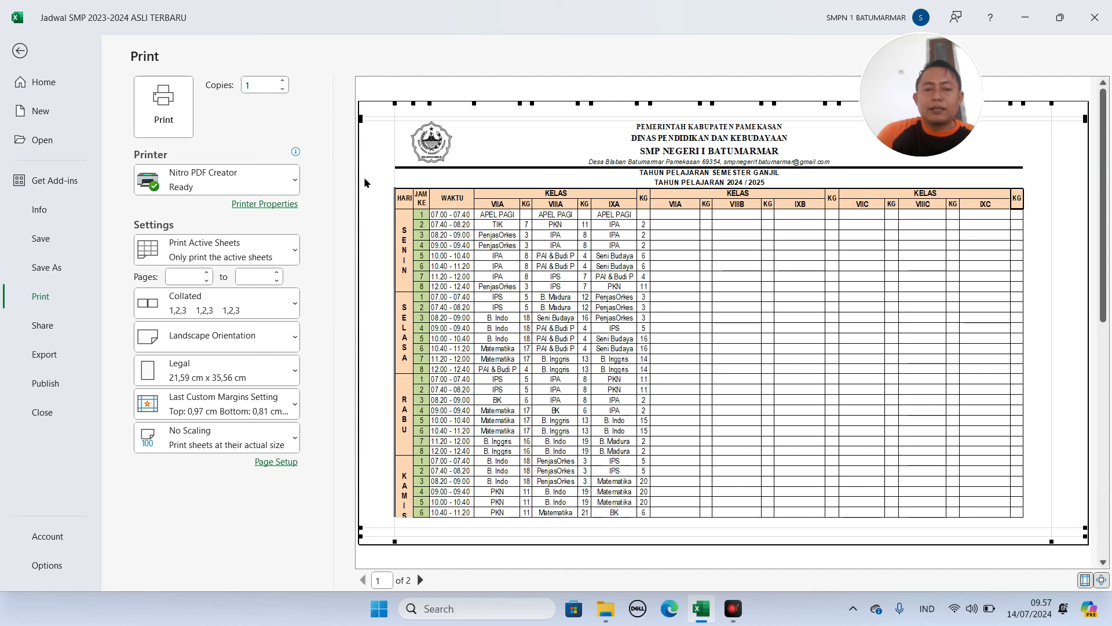
pyautogui.moveTo(361, 120); pyautogui.dragTo(360, 117)
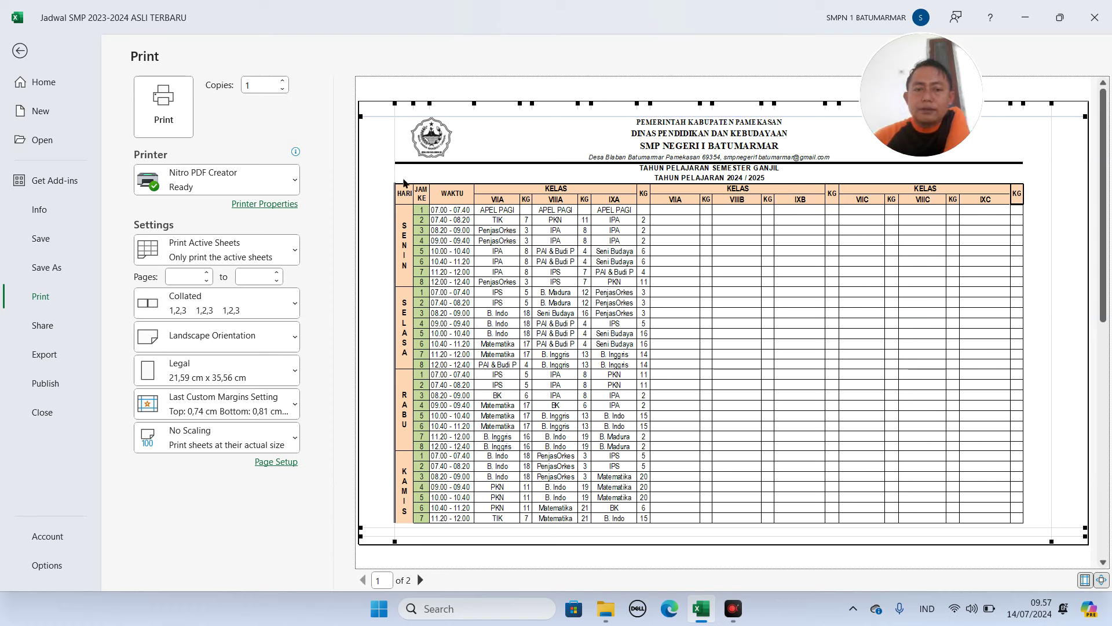
pyautogui.moveTo(365, 117); pyautogui.dragTo(363, 111)
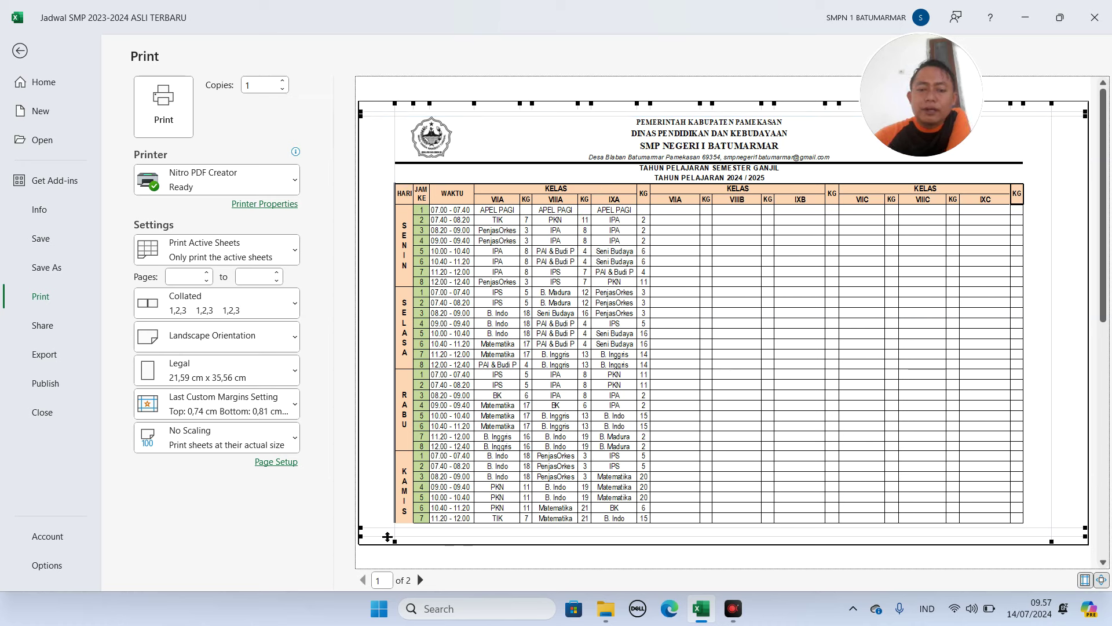
pyautogui.moveTo(363, 528); pyautogui.dragTo(363, 536)
pyautogui.scroll(-2, 760, 447)
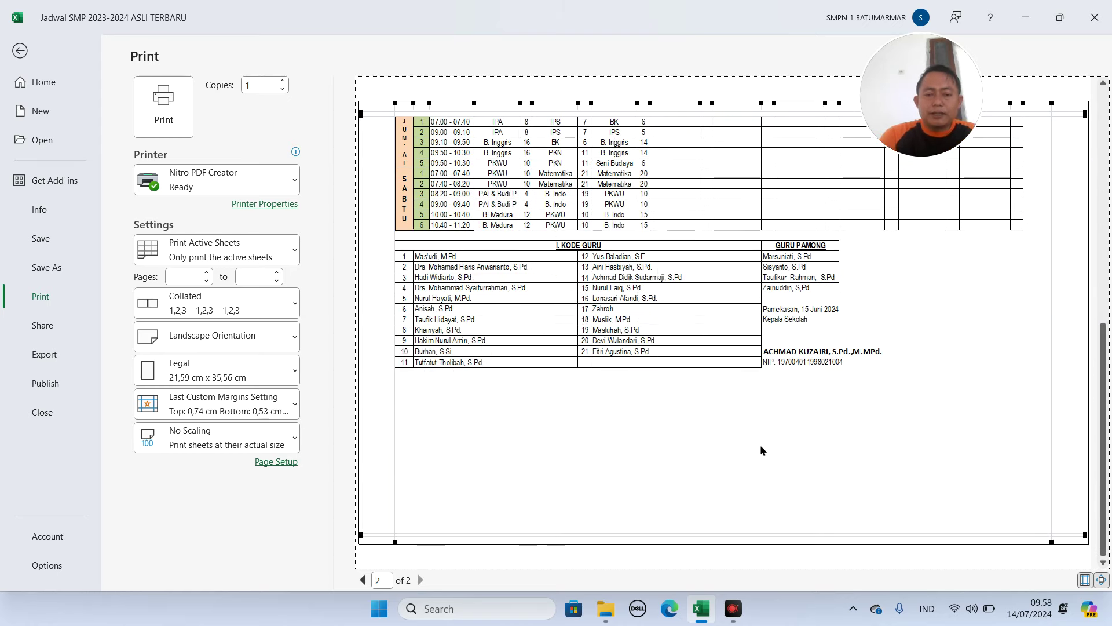
pyautogui.scroll(2, 512, 415)
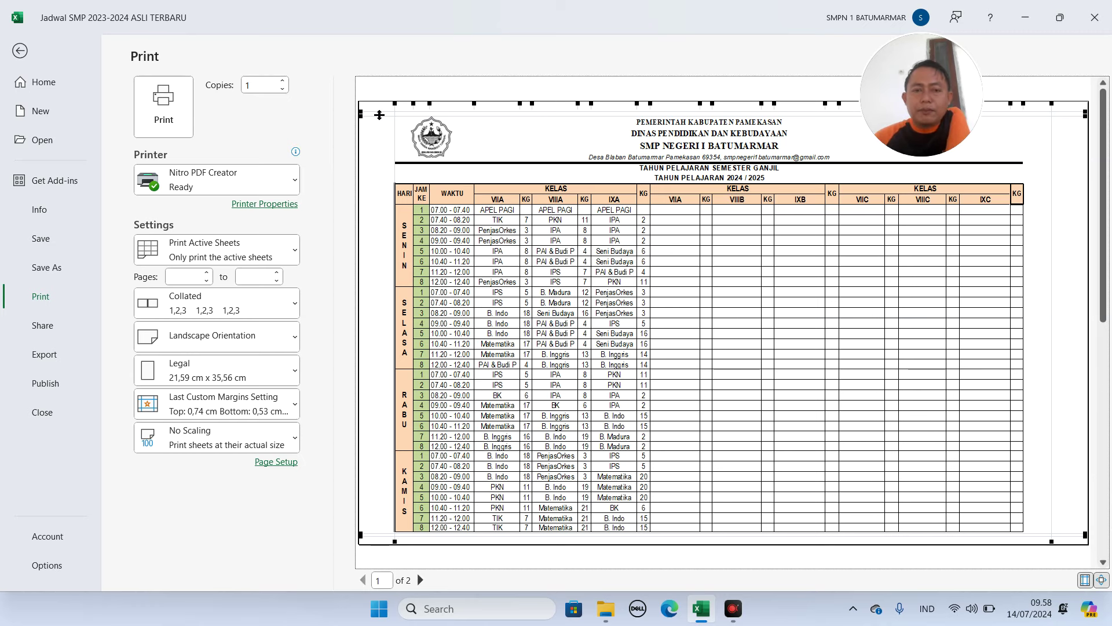
pyautogui.moveTo(362, 116); pyautogui.dragTo(362, 111)
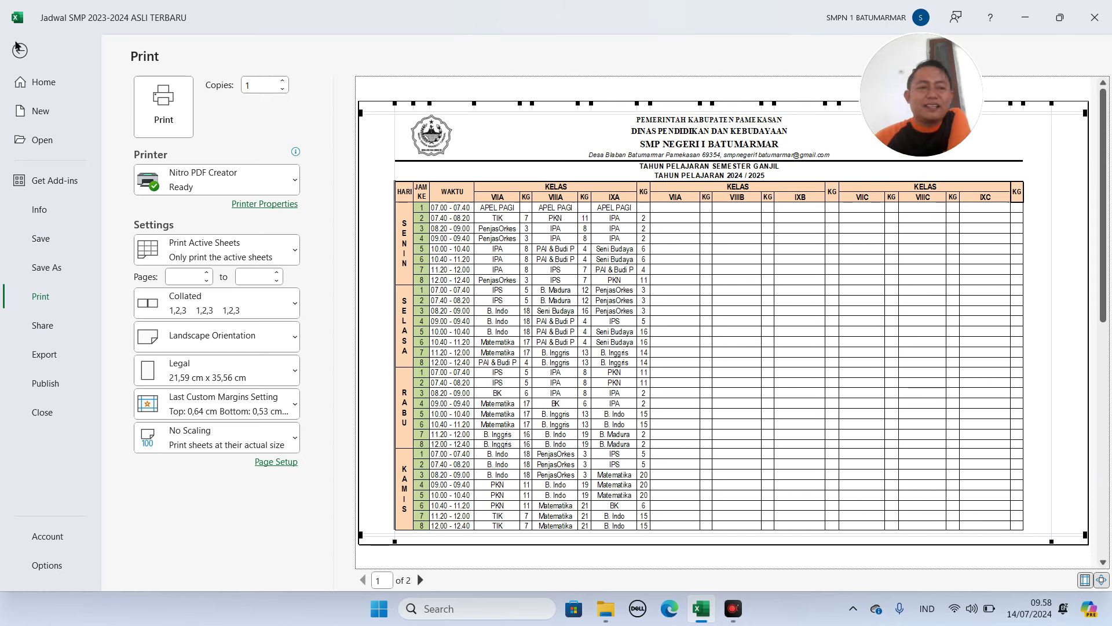
# - Leave the print preview and save the workbook
pyautogui.click(20, 53)
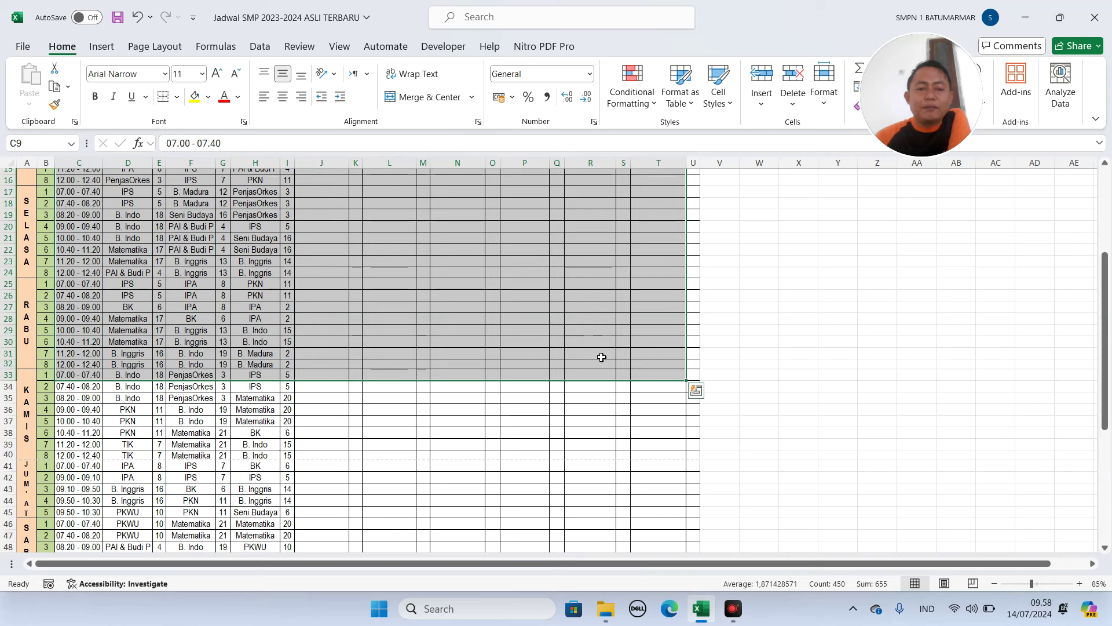
pyautogui.scroll(5, 396, 388)
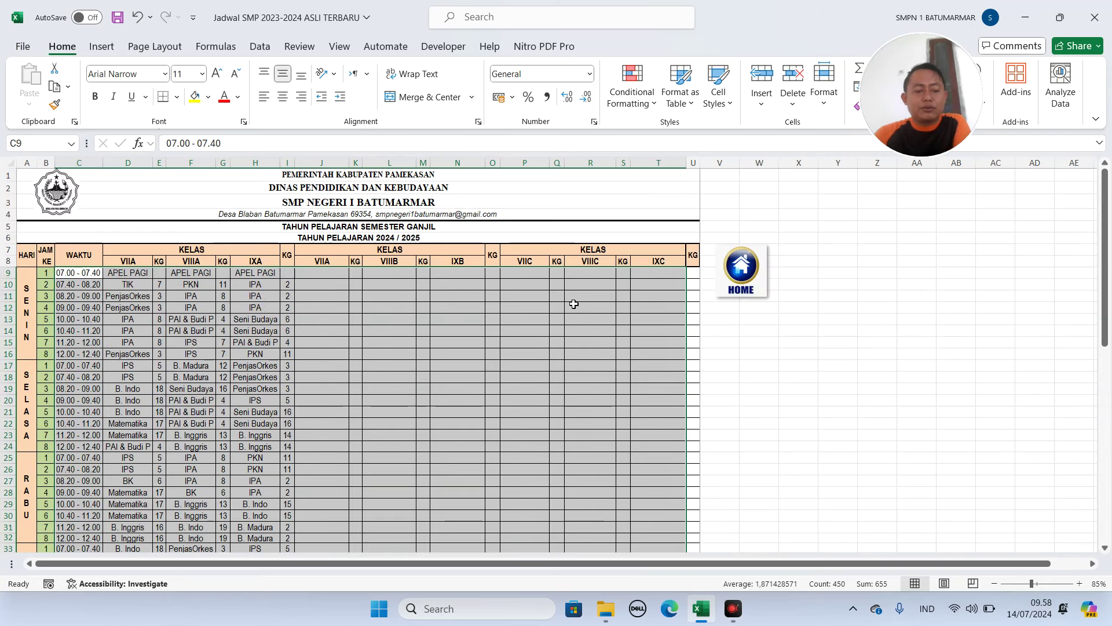
pyautogui.hotkey('ctrl', 's')
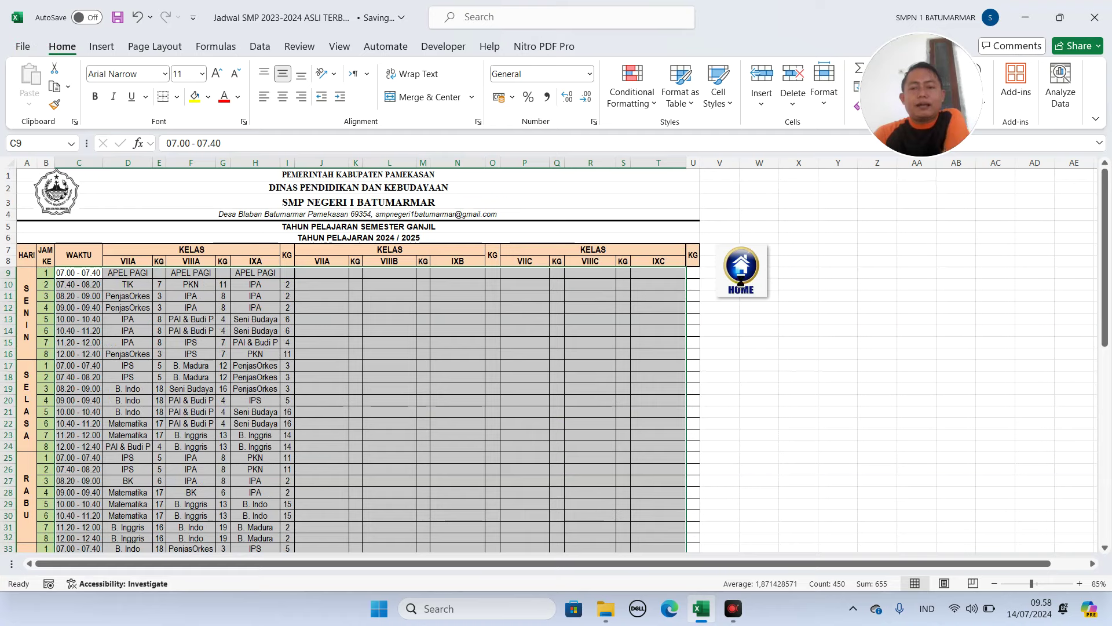
# - Return home, view the CETAK JADWAL 3 timetable layout, and go back to the home page
pyautogui.click(741, 272)
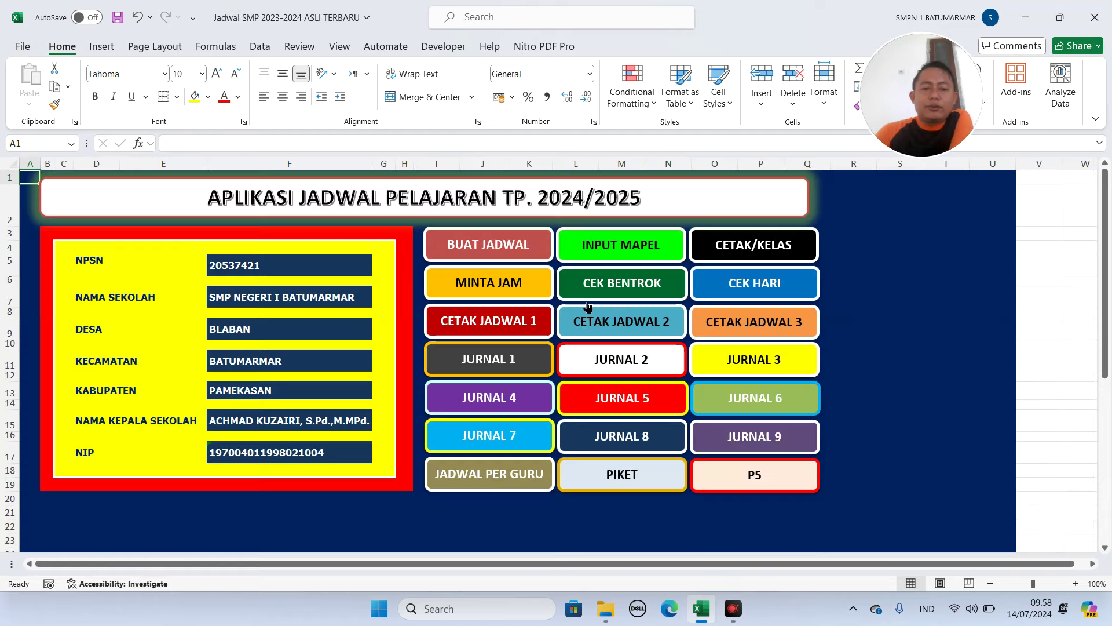
pyautogui.click(753, 328)
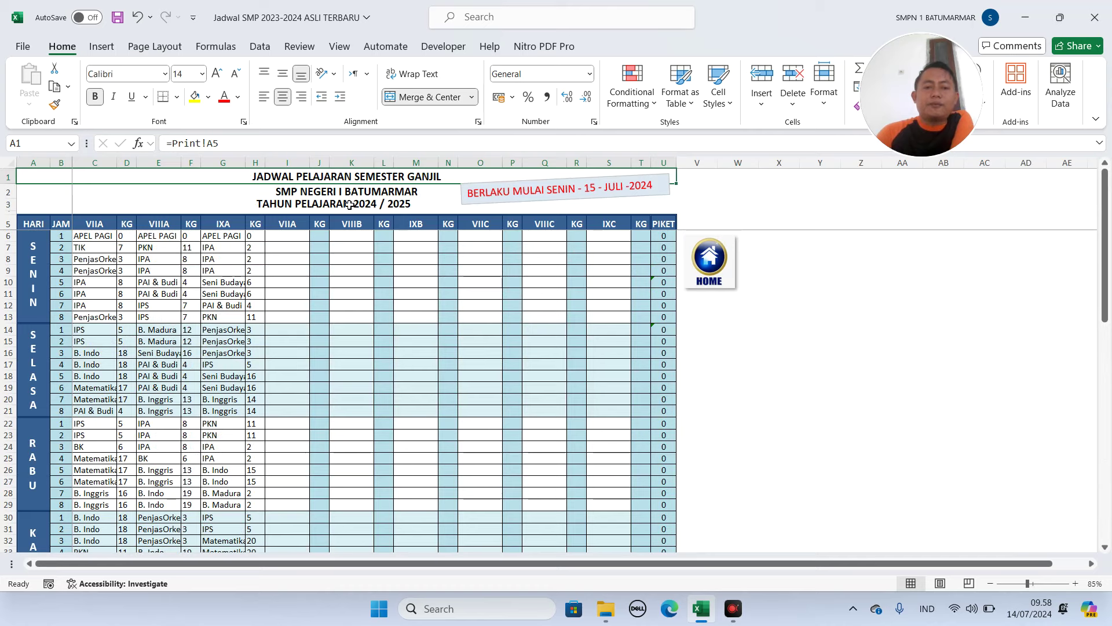
pyautogui.click(712, 271)
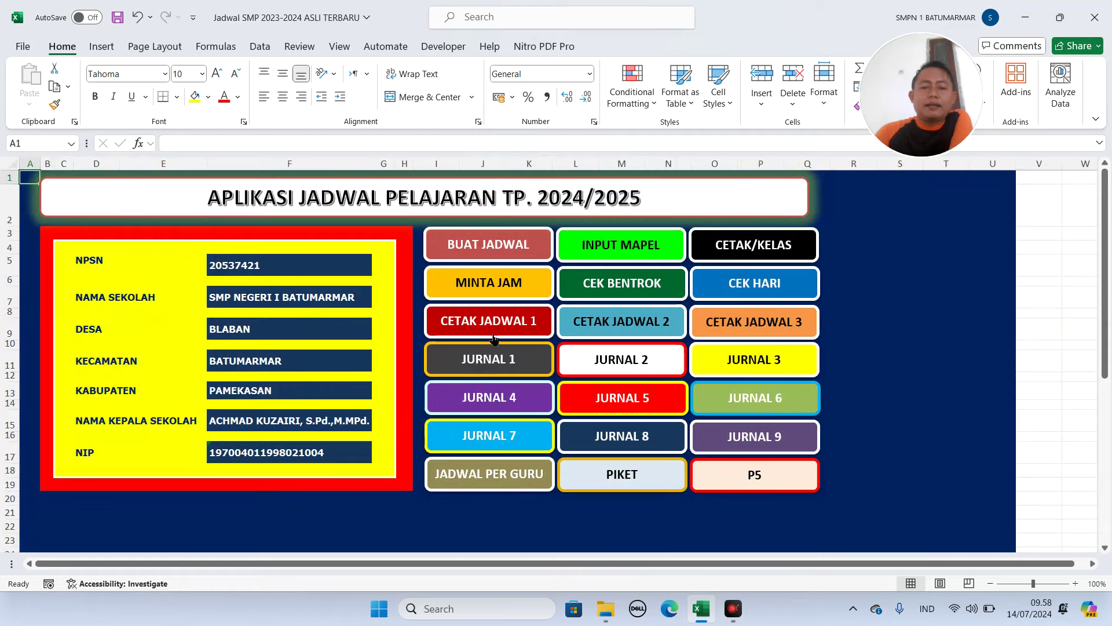
# - Look through the class journals JURNAL 1, JURNAL 2 and JURNAL 3, returning to the home page after each
pyautogui.click(478, 363)
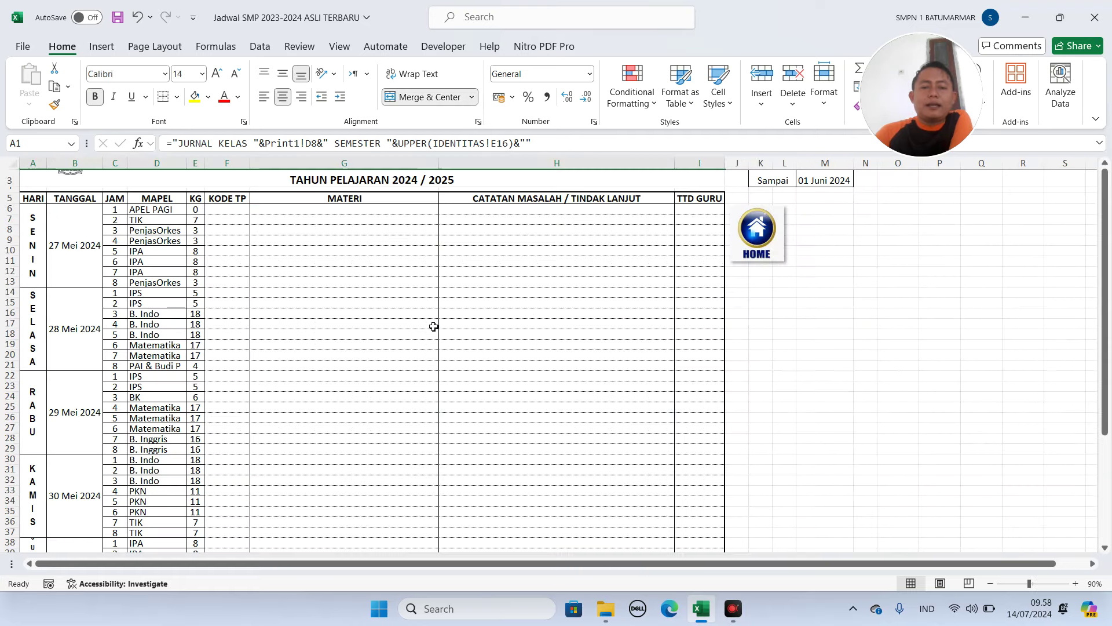
pyautogui.scroll(1, 387, 210)
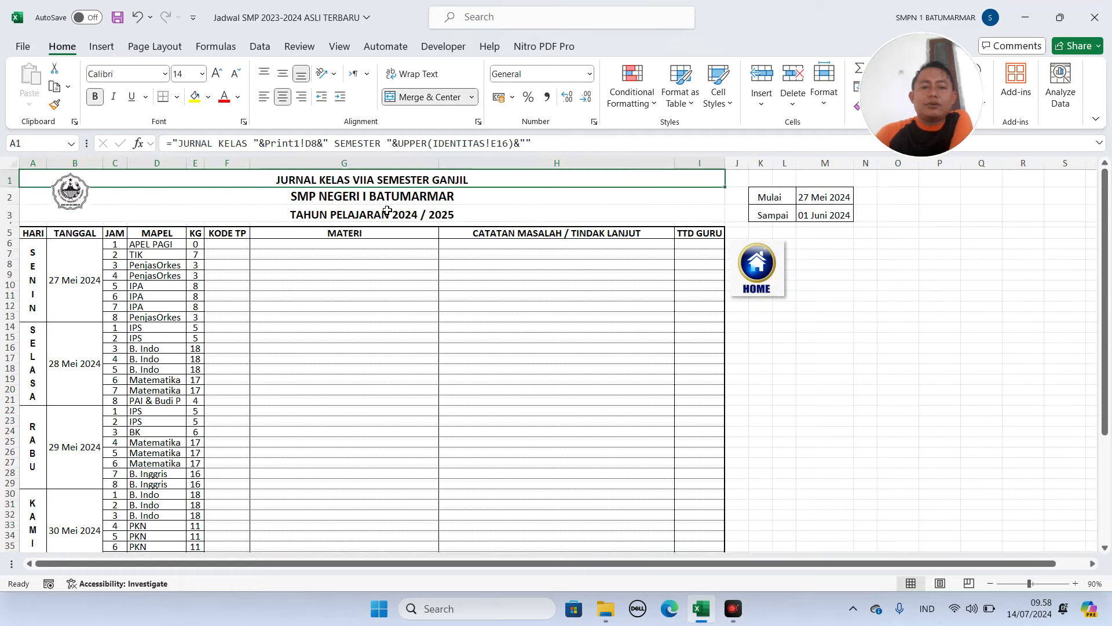
pyautogui.click(749, 291)
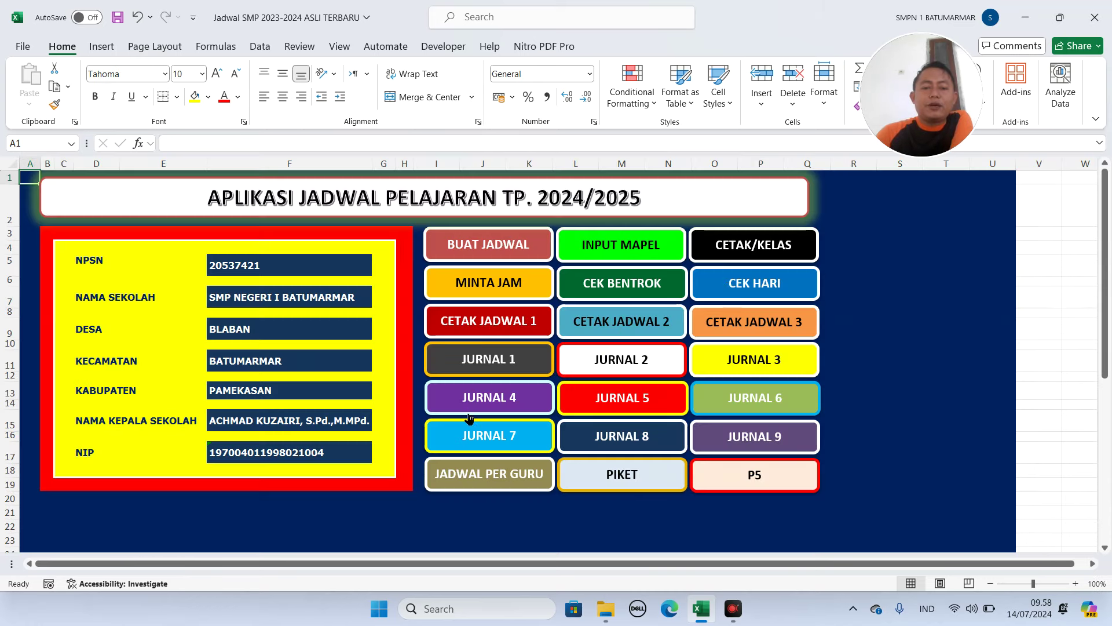
pyautogui.click(598, 366)
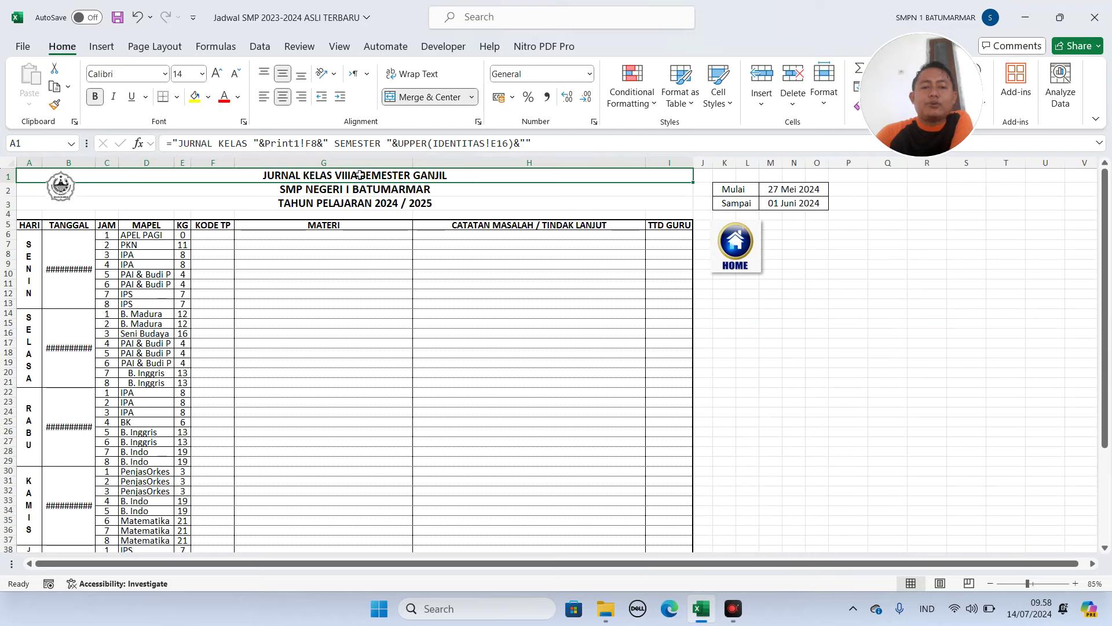
pyautogui.click(746, 254)
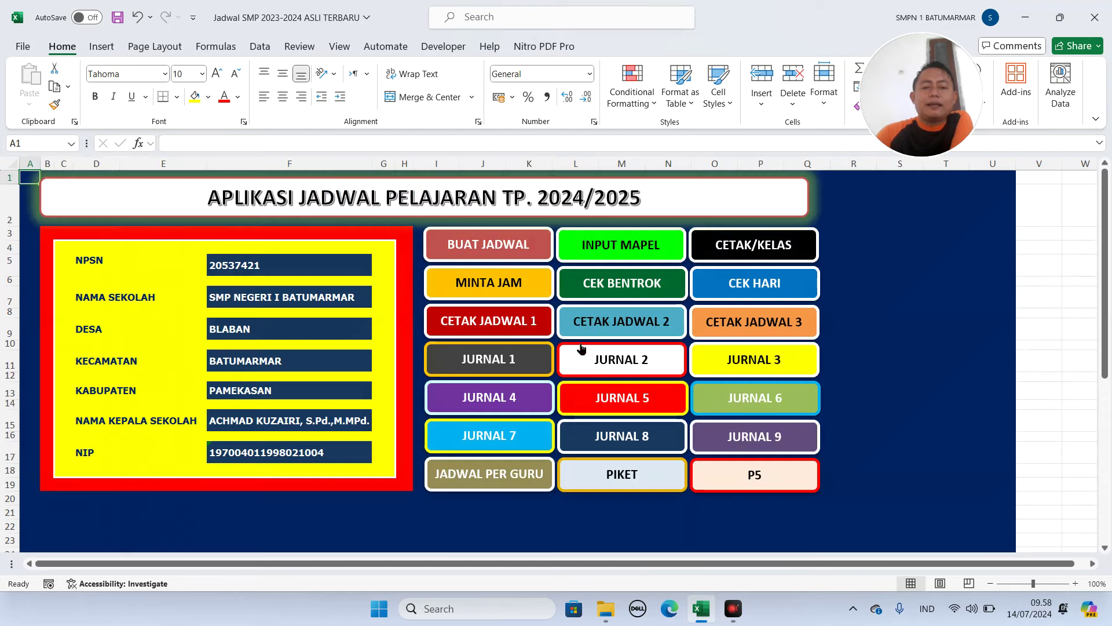
pyautogui.click(747, 364)
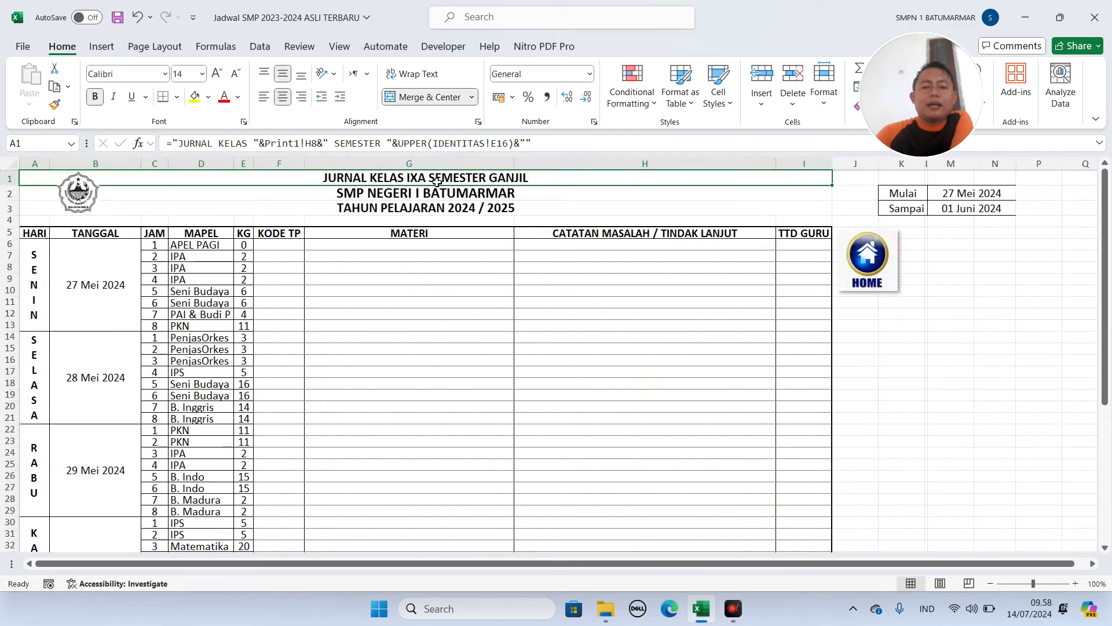
pyautogui.click(872, 268)
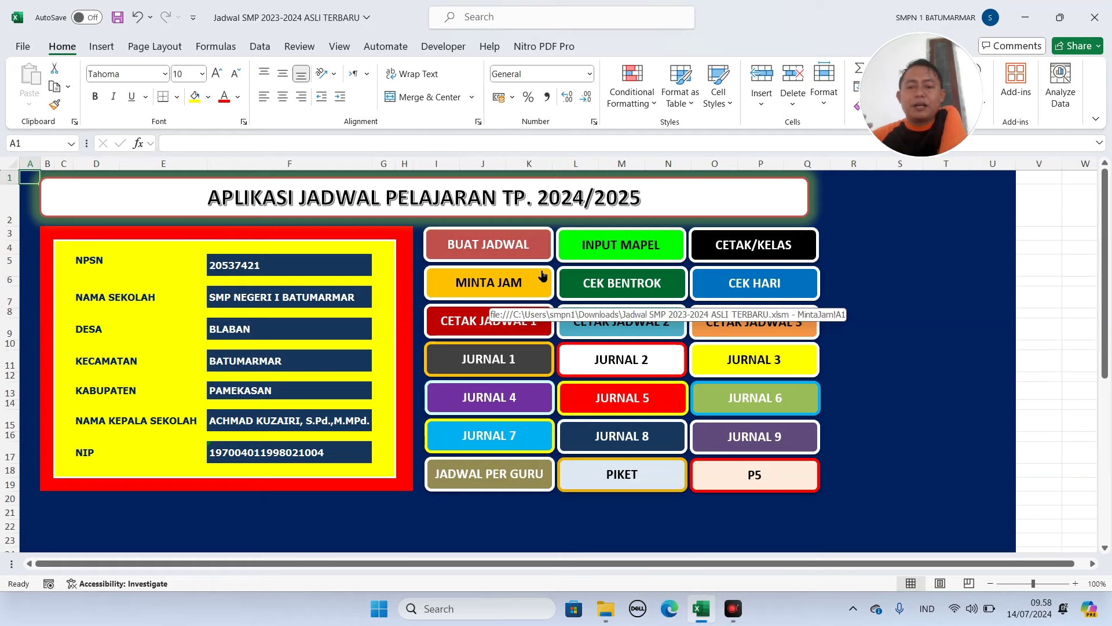
# - Check the Monday date cell in JURNAL 1, look through JURNAL 4, JURNAL 5 and JURNAL 7, and return to the home page
pyautogui.click(510, 358)
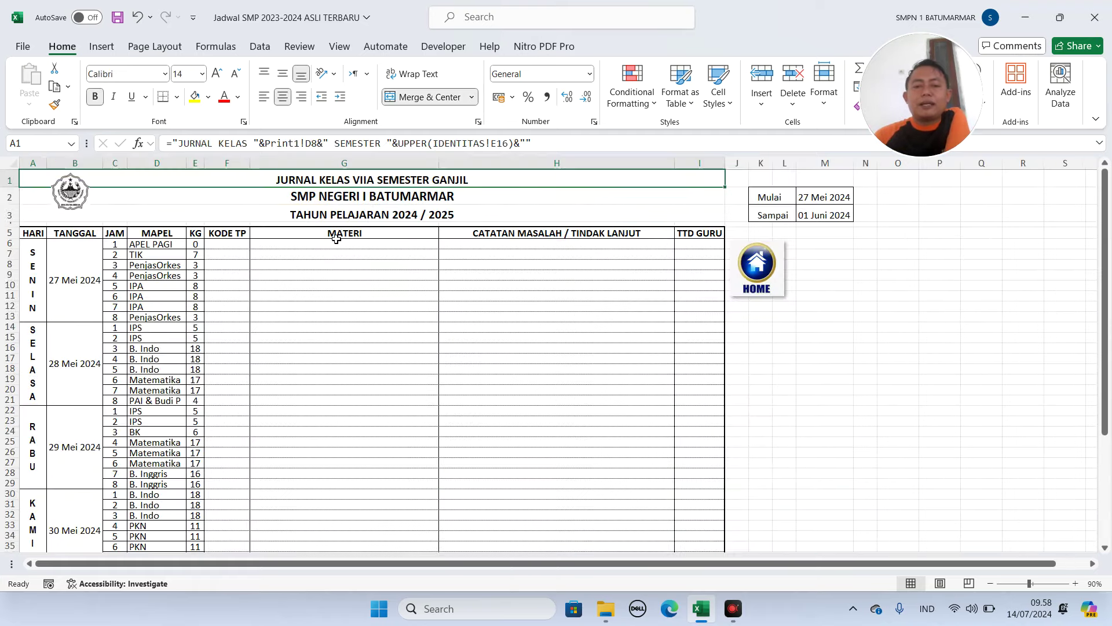
pyautogui.click(84, 261)
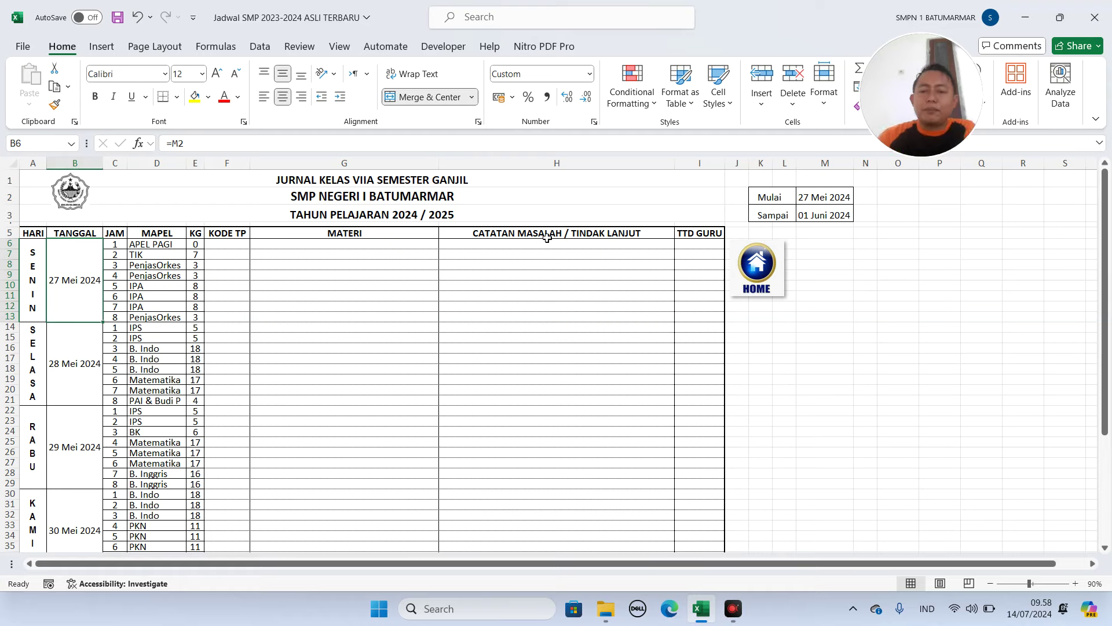
pyautogui.click(745, 275)
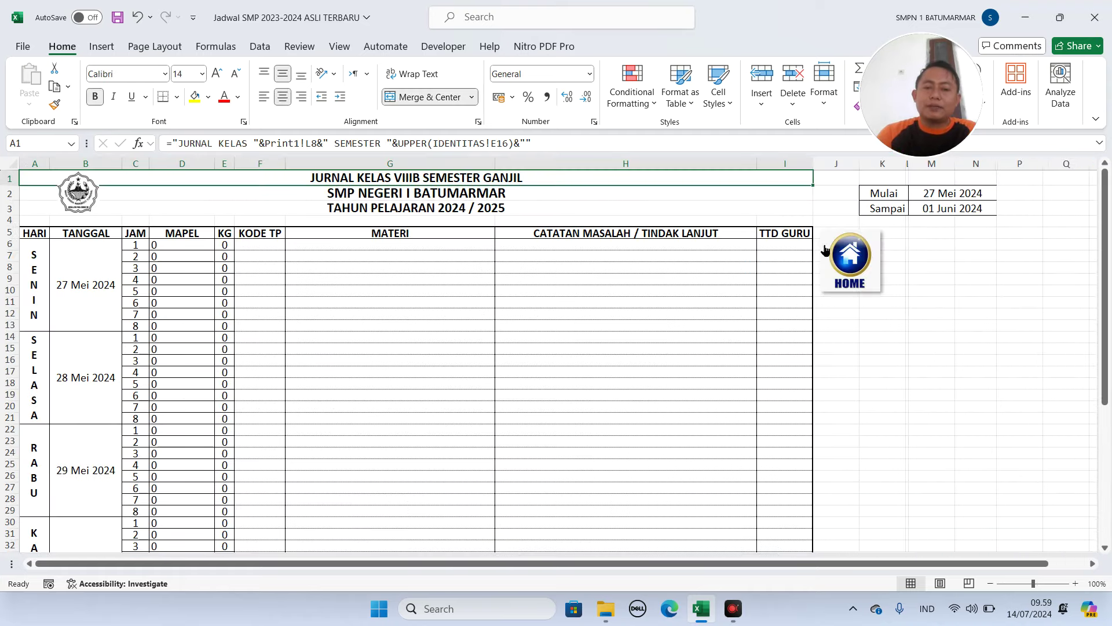
pyautogui.click(849, 257)
pyautogui.click(505, 398)
pyautogui.click(853, 271)
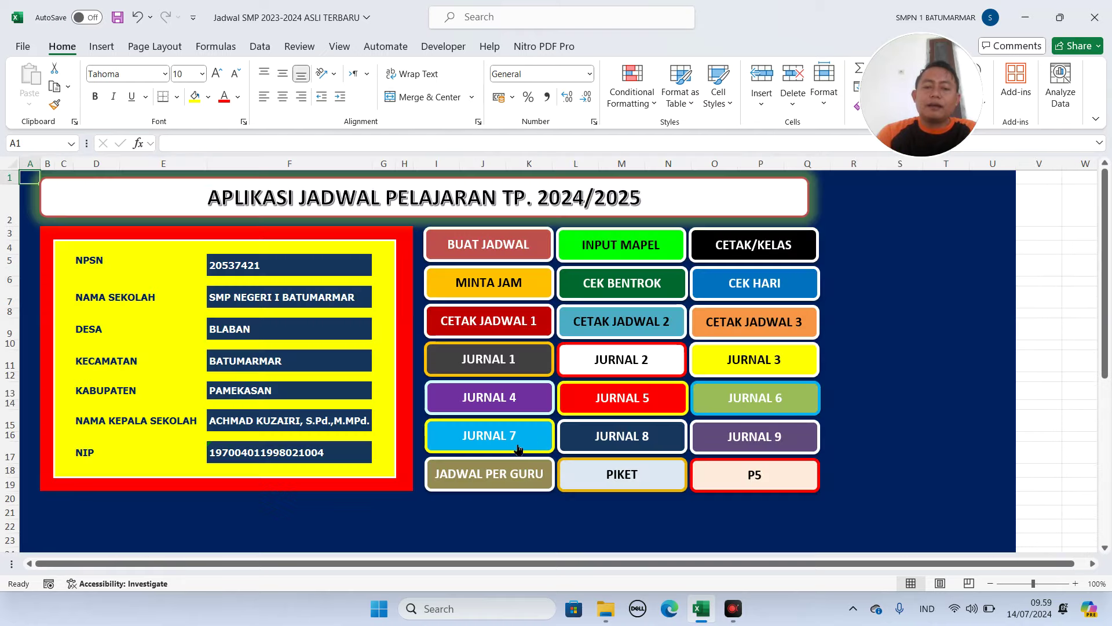
pyautogui.click(518, 451)
pyautogui.click(846, 275)
# - Widen the TANGGAL column in JURNAL 2 so its dates fit, and return to the home page
pyautogui.click(563, 362)
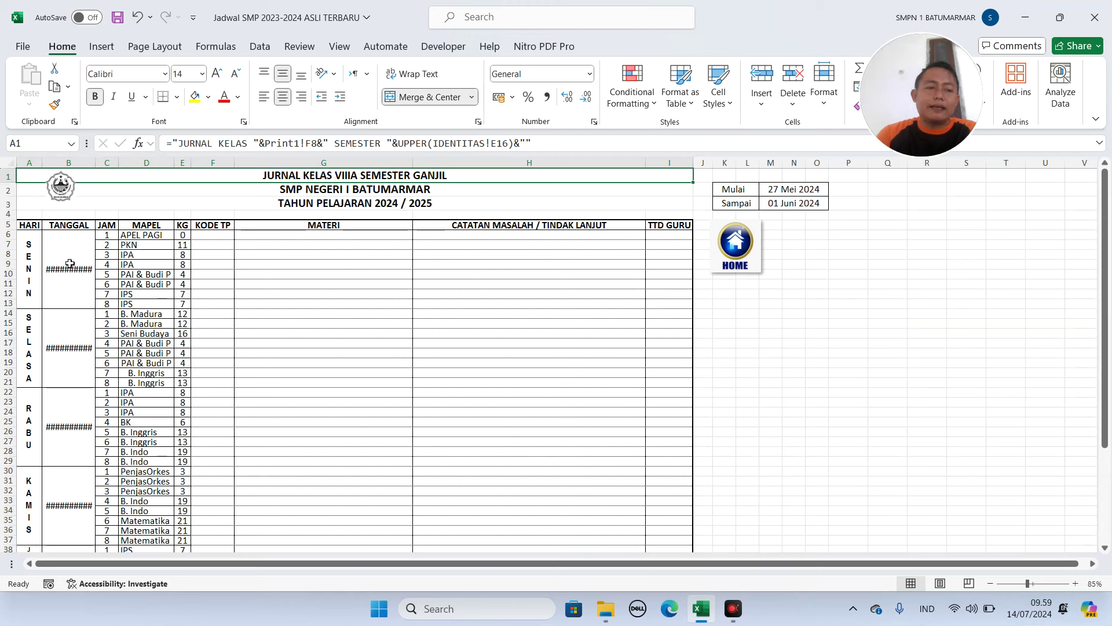
pyautogui.click(70, 264)
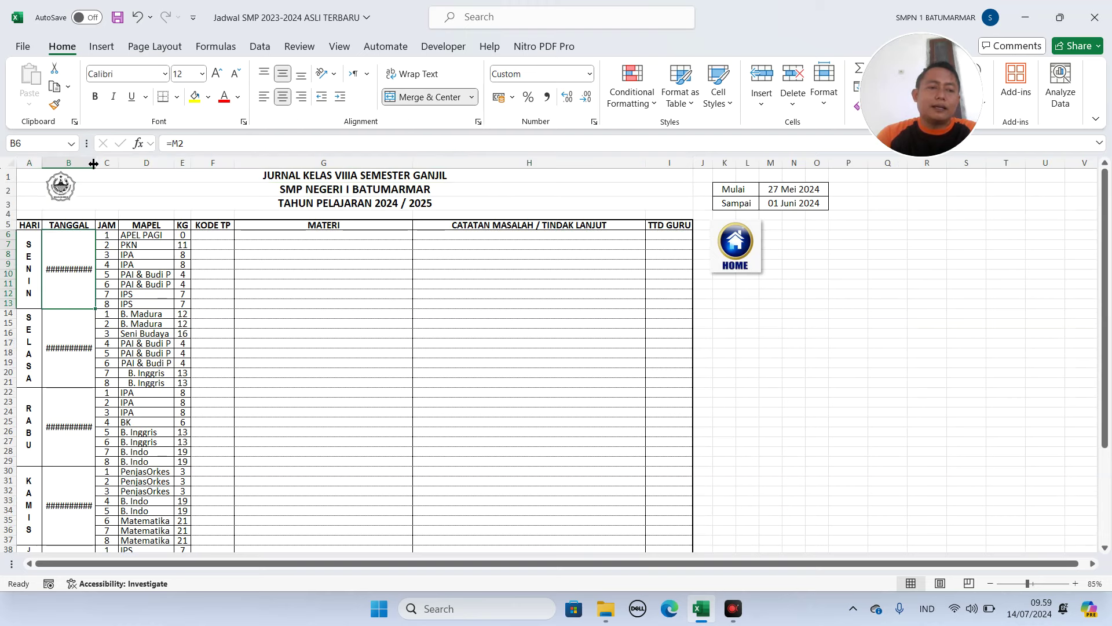
pyautogui.moveTo(93, 164); pyautogui.dragTo(118, 164)
pyautogui.click(752, 242)
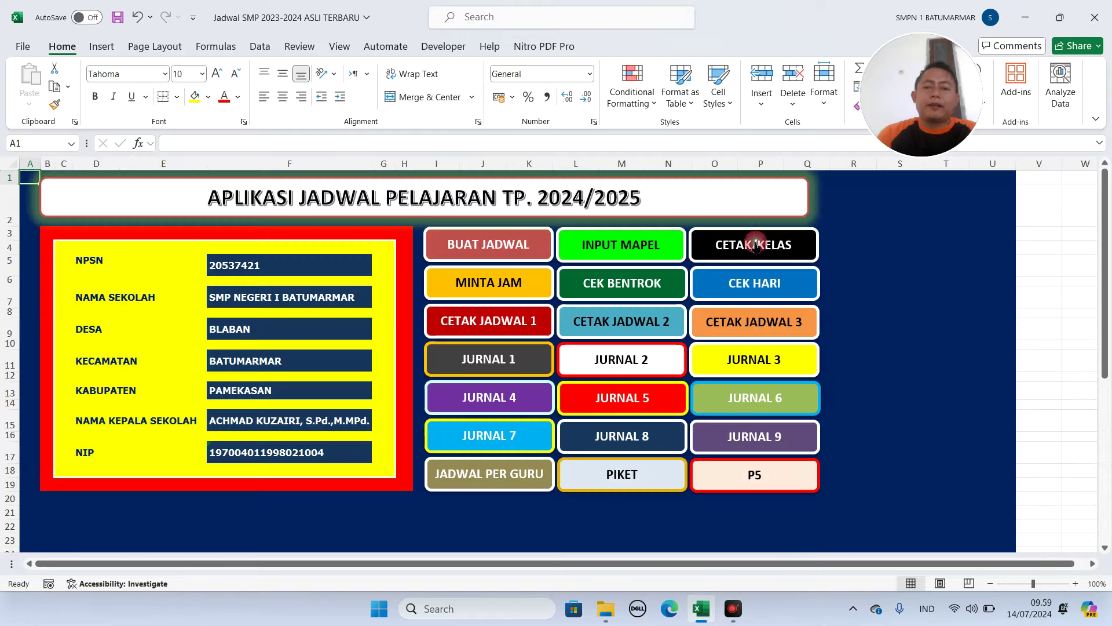
# - In the JURNAL 1 print preview, set the top margin to 1,55 cm and the bottom margin to 1,32 cm, and return home
pyautogui.click(515, 358)
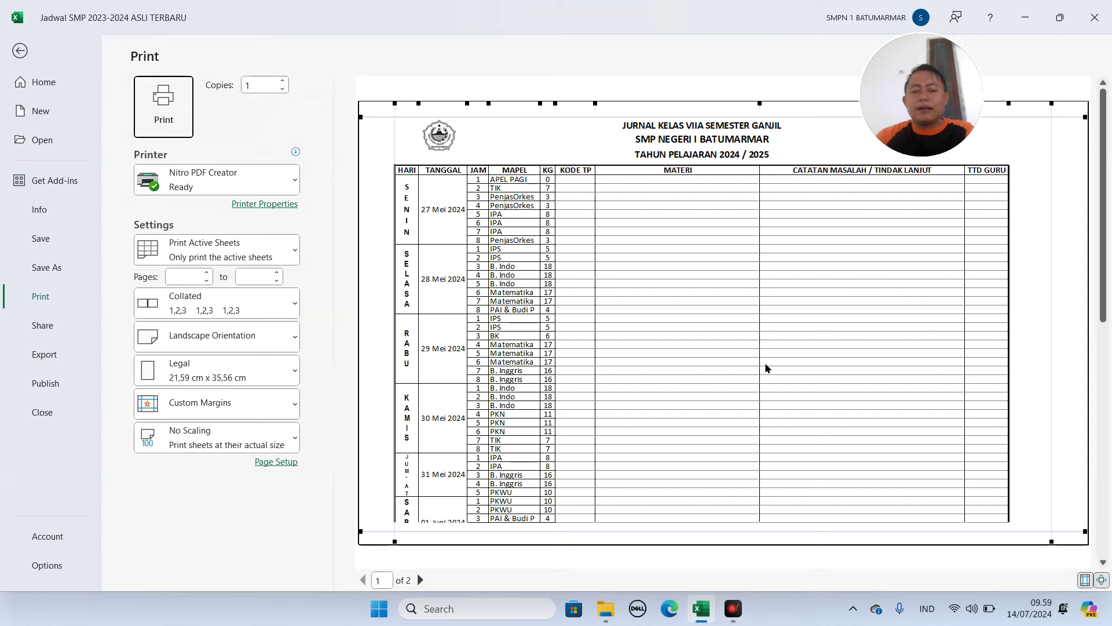
pyautogui.scroll(-1, 595, 459)
pyautogui.scroll(1, 417, 484)
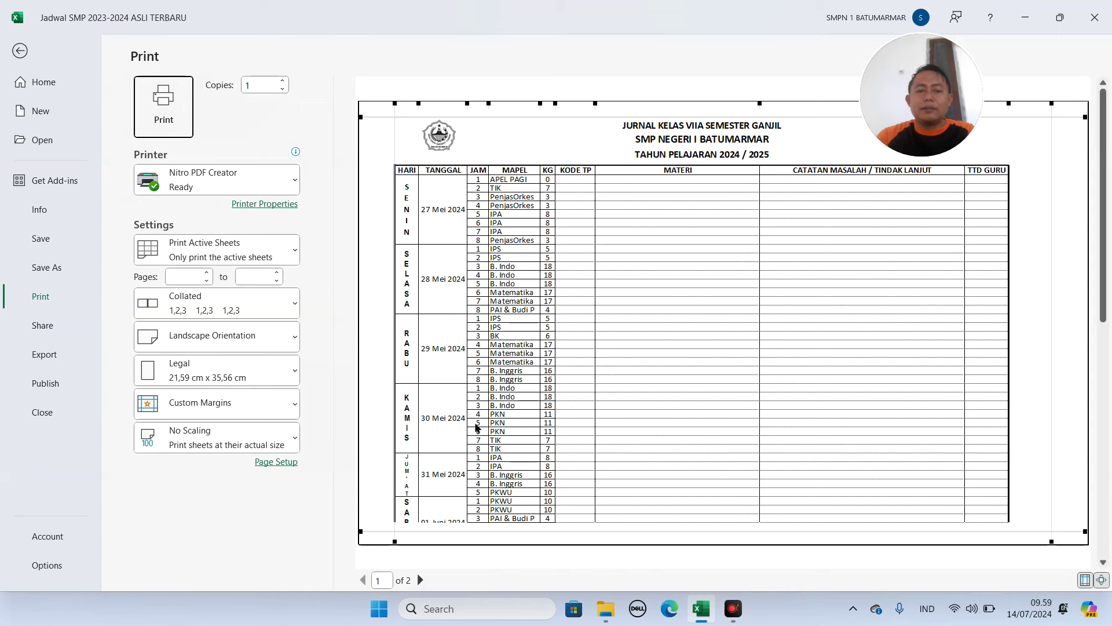
pyautogui.moveTo(364, 117); pyautogui.dragTo(364, 146)
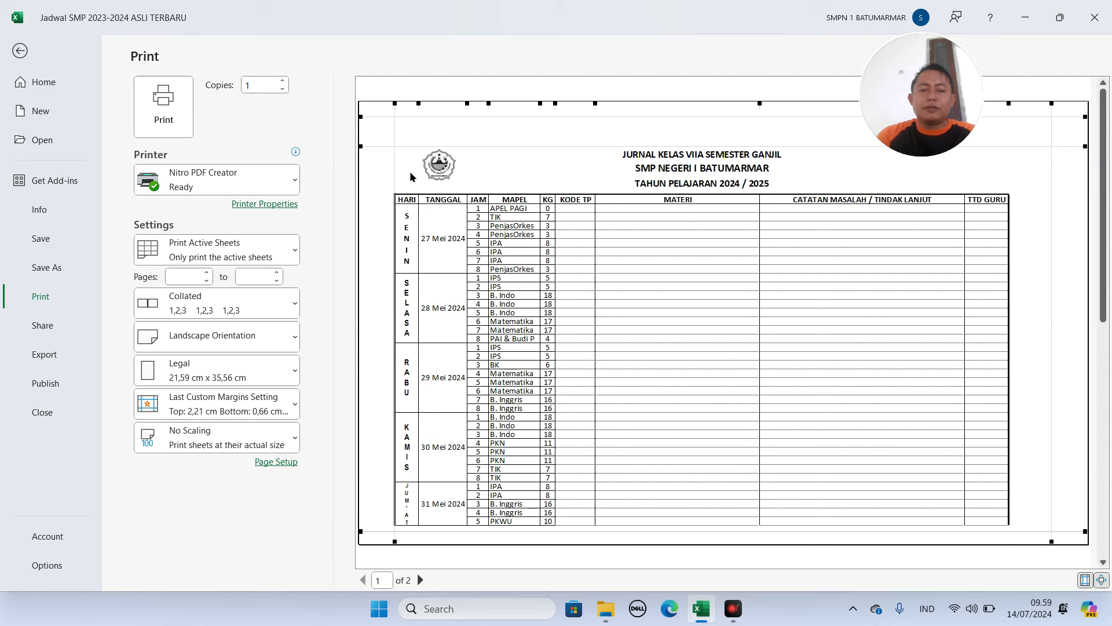
pyautogui.moveTo(364, 148); pyautogui.dragTo(364, 133)
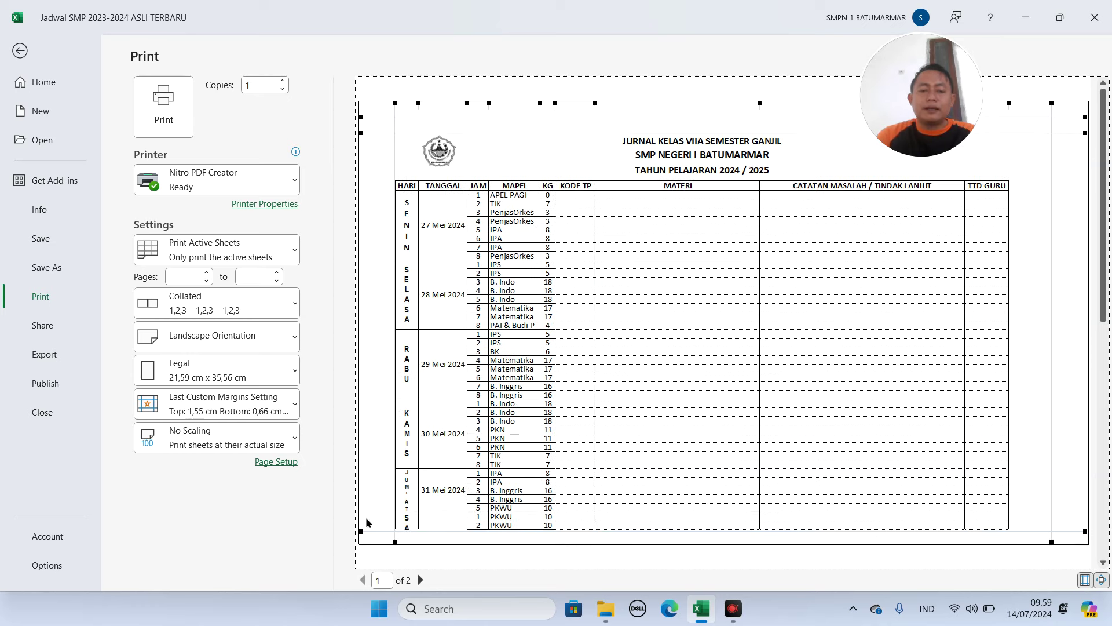
pyautogui.moveTo(359, 529)
pyautogui.mouseDown()
pyautogui.moveTo(373, 509)
pyautogui.moveTo(359, 516)
pyautogui.mouseUp()
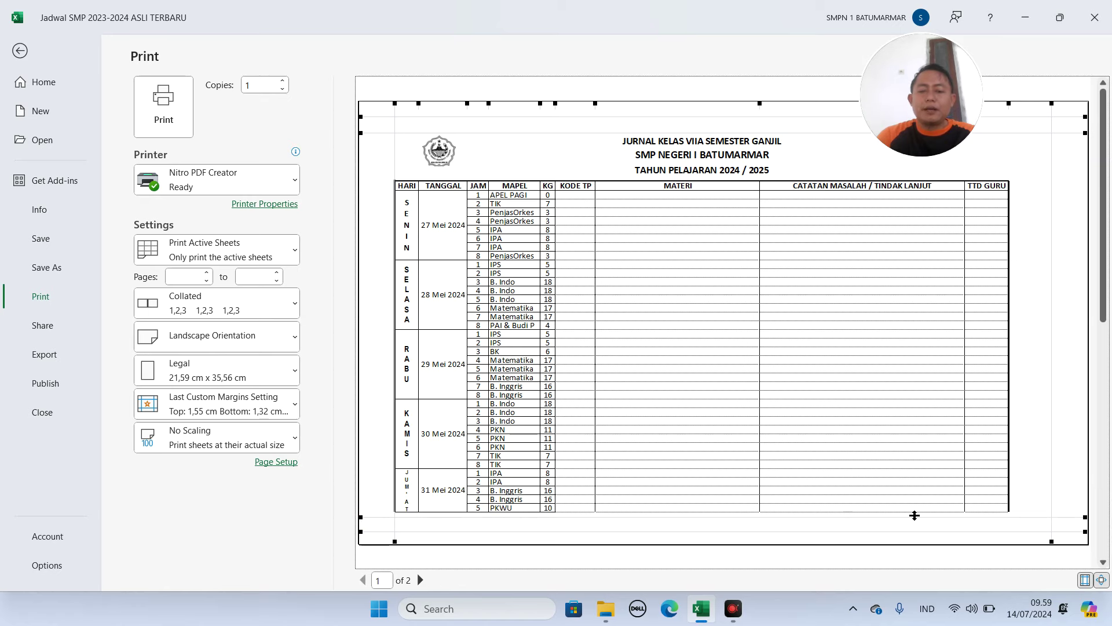
pyautogui.press('Escape')
pyautogui.click(735, 285)
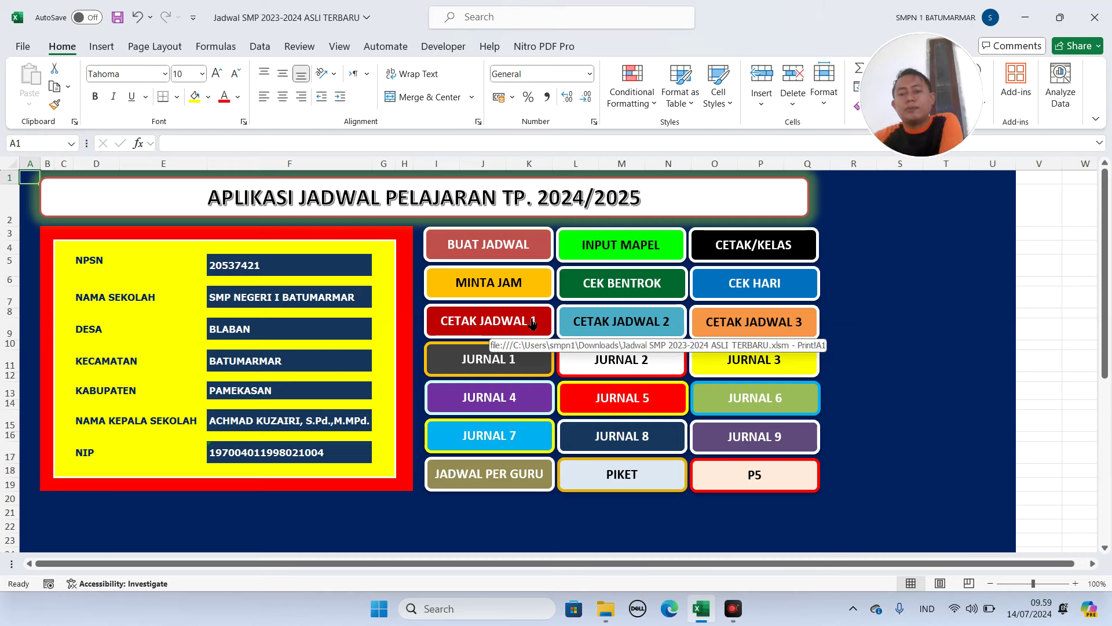
# - In the CETAK JADWAL 2 print preview, increase the bottom margin to 2,64 cm and the top margin to 2,16 cm
pyautogui.click(597, 327)
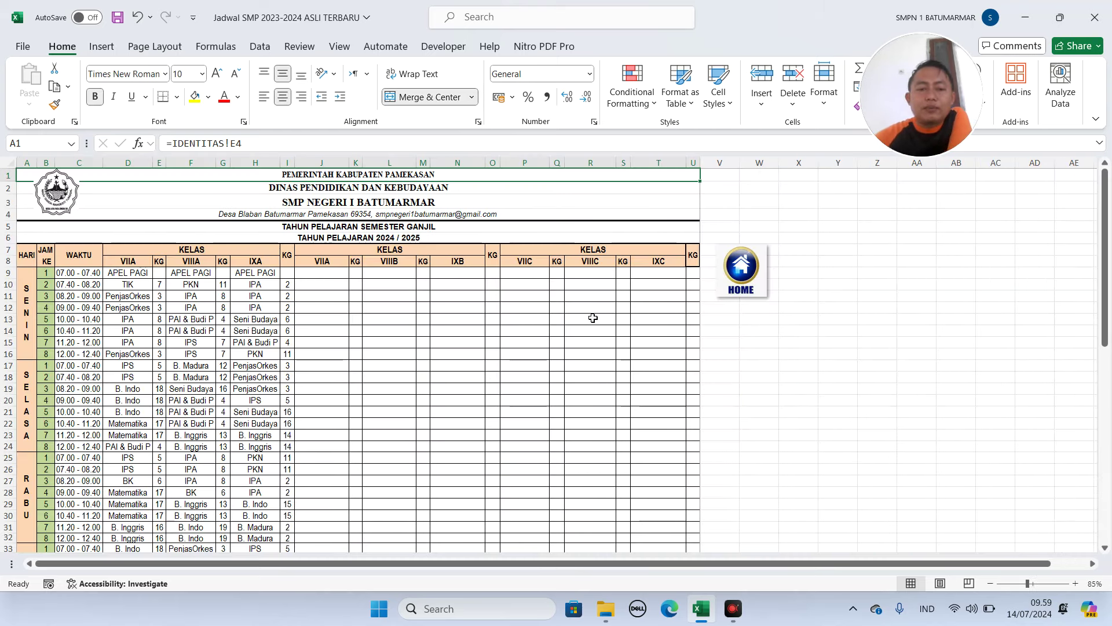
pyautogui.scroll(-5, 591, 318)
pyautogui.hotkey('ctrl', 'p')
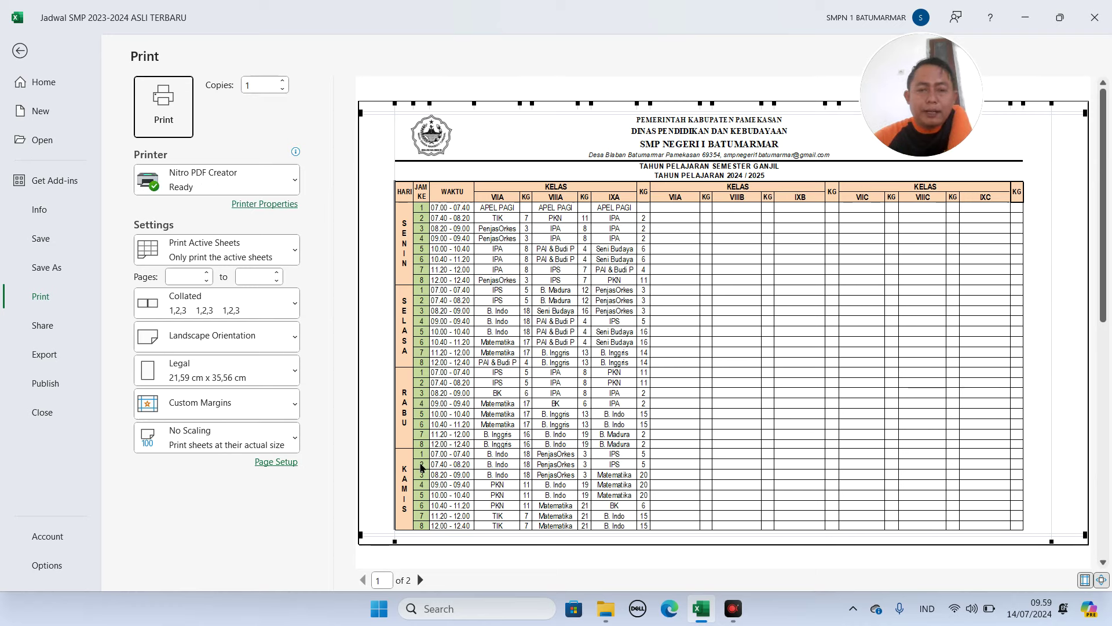
pyautogui.moveTo(361, 534); pyautogui.dragTo(361, 489)
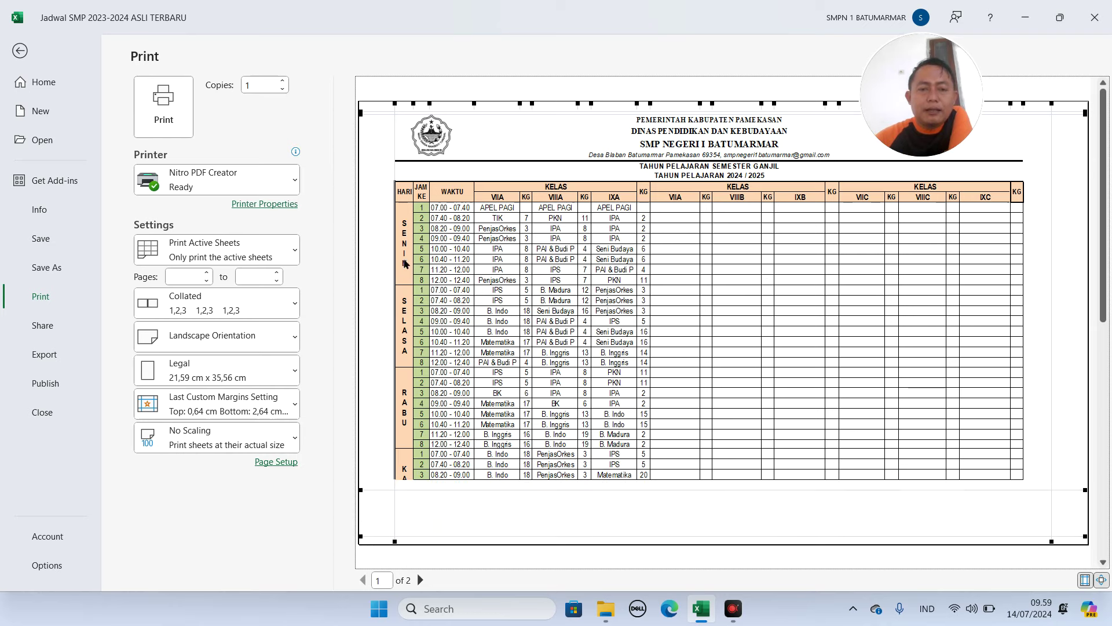
pyautogui.moveTo(361, 114); pyautogui.dragTo(360, 145)
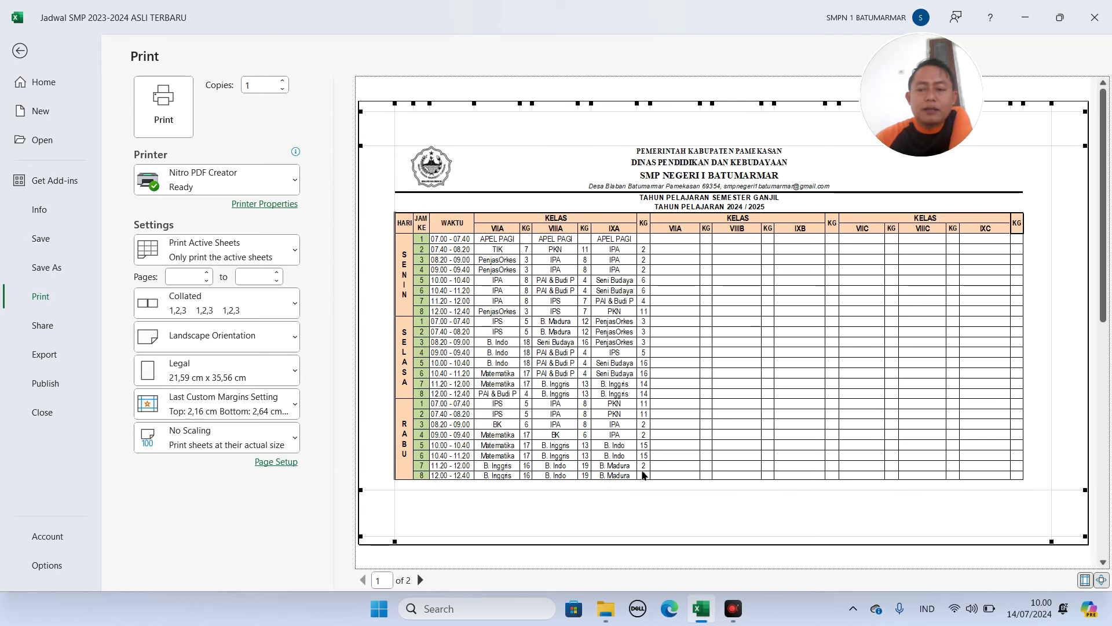
# - Examine the second page of the timetable's print preview, leave the preview, and return to the home page
pyautogui.click(420, 580)
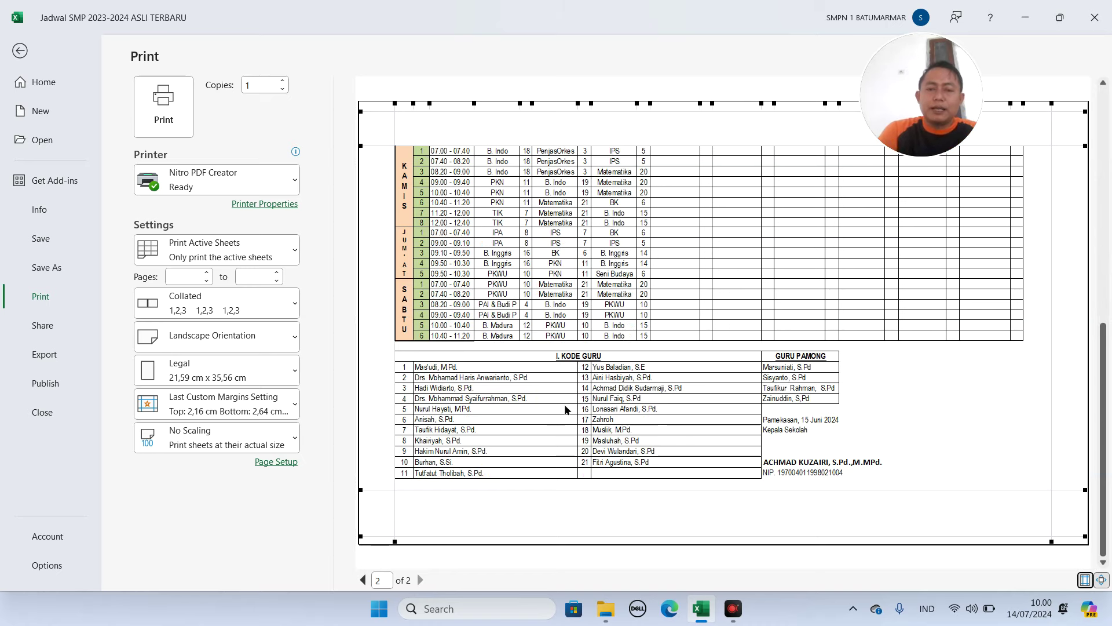
pyautogui.press('Escape')
pyautogui.scroll(5, 603, 398)
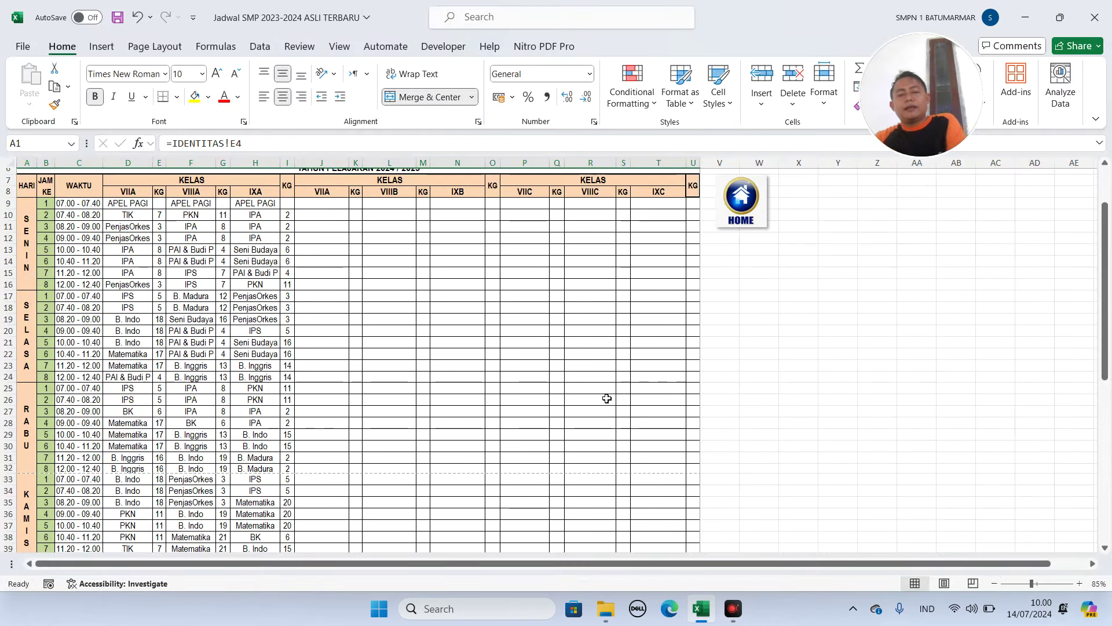
pyautogui.scroll(1, 606, 395)
pyautogui.click(741, 255)
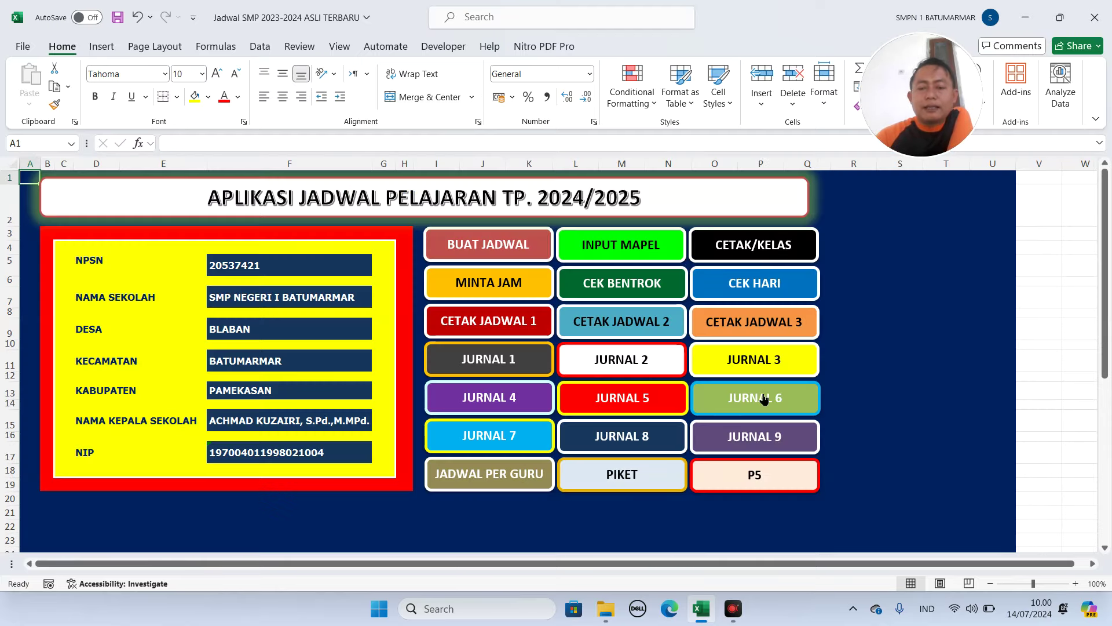
# - Open JURNAL 1, select its Mulai date cell, and look up Monday 15 July 2024 in the system calendar
pyautogui.click(513, 366)
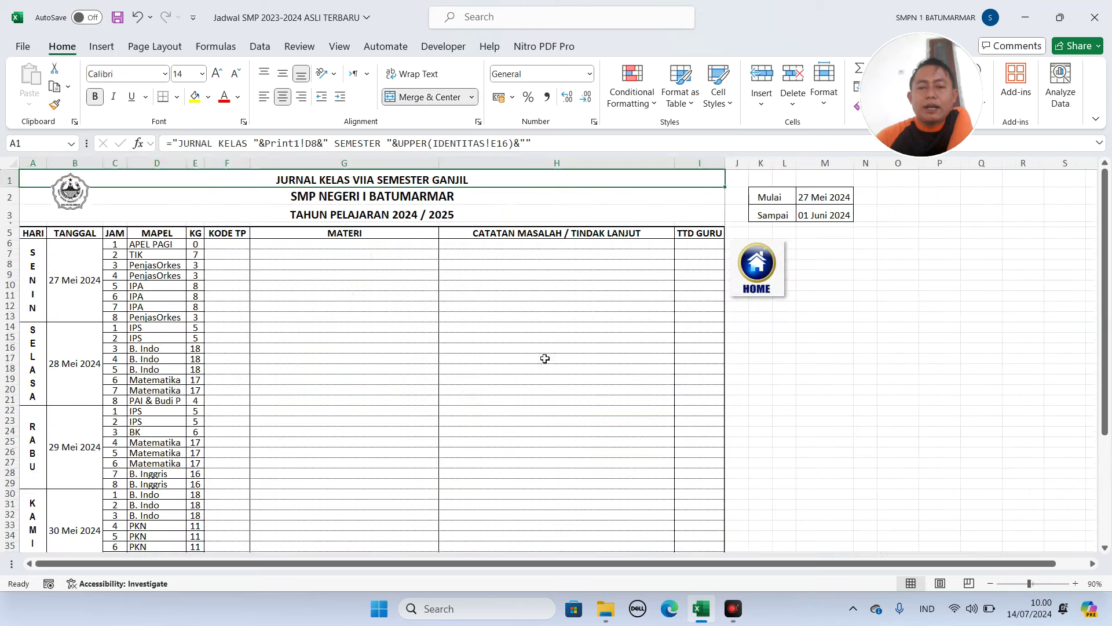
pyautogui.click(816, 200)
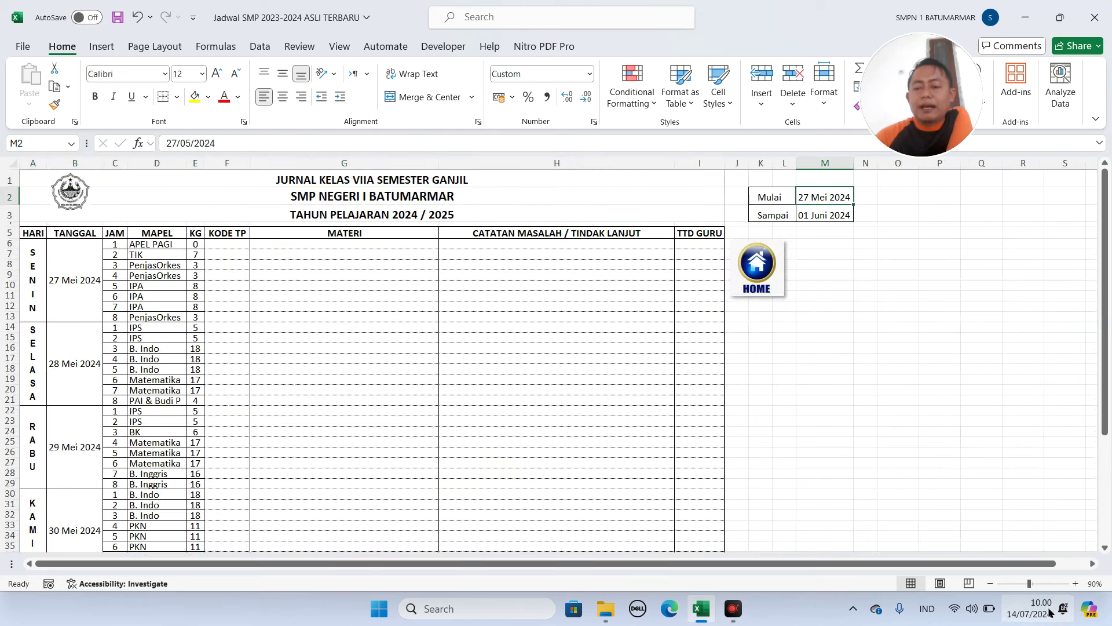
pyautogui.press('super+n')
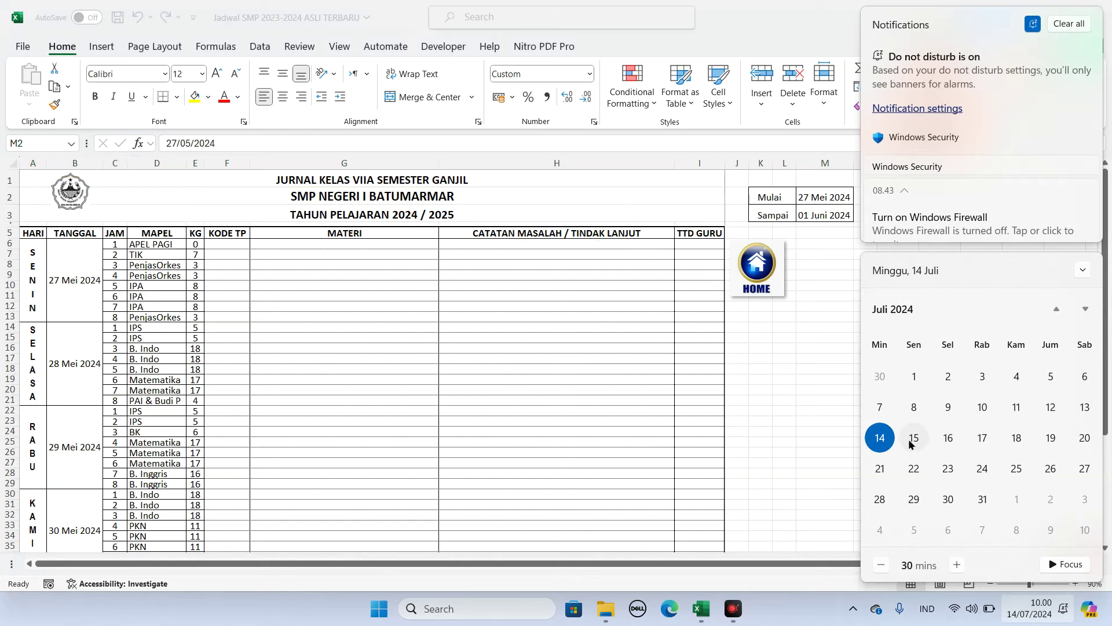
pyautogui.click(910, 443)
pyautogui.click(1009, 443)
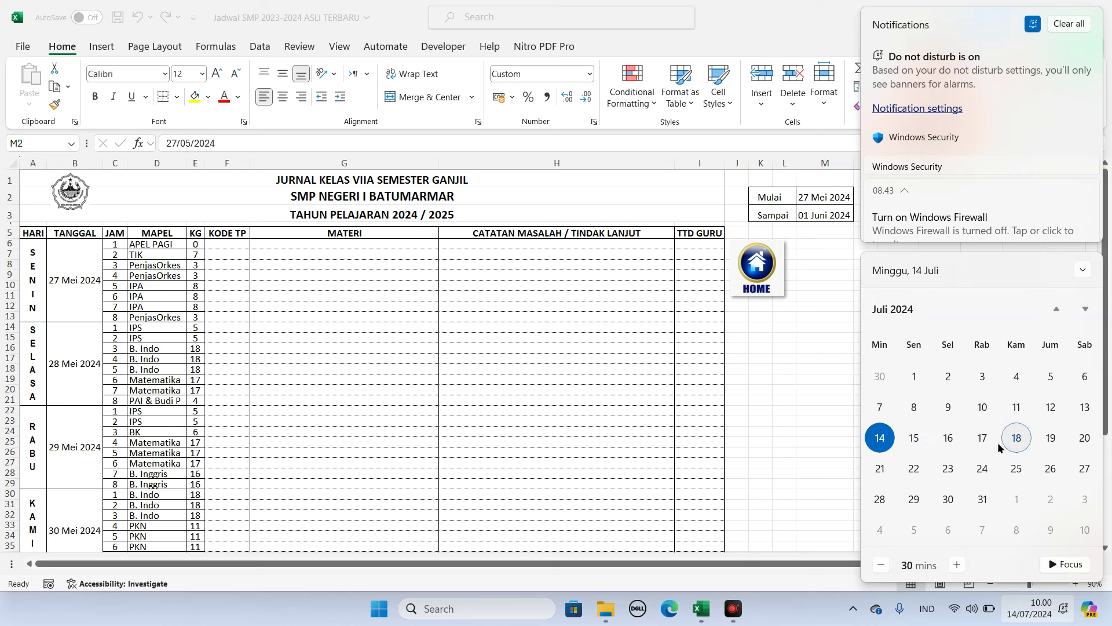
pyautogui.click(915, 443)
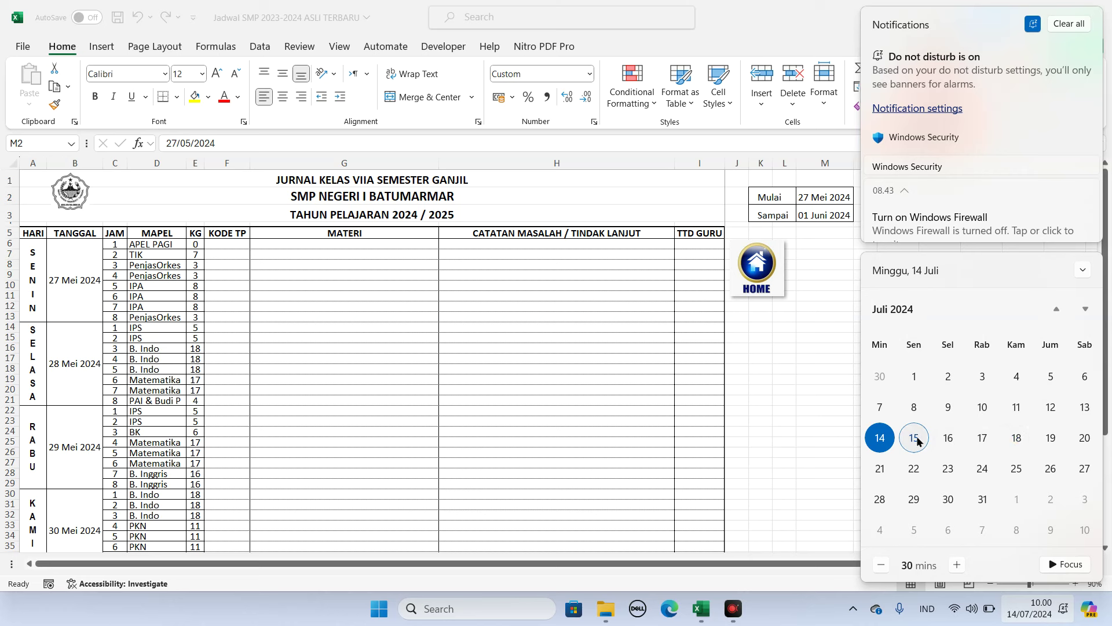
# - Set the Mulai date in cell M2 to 15 Juli 2024 and review the journal's weekday dates
pyautogui.click(812, 201)
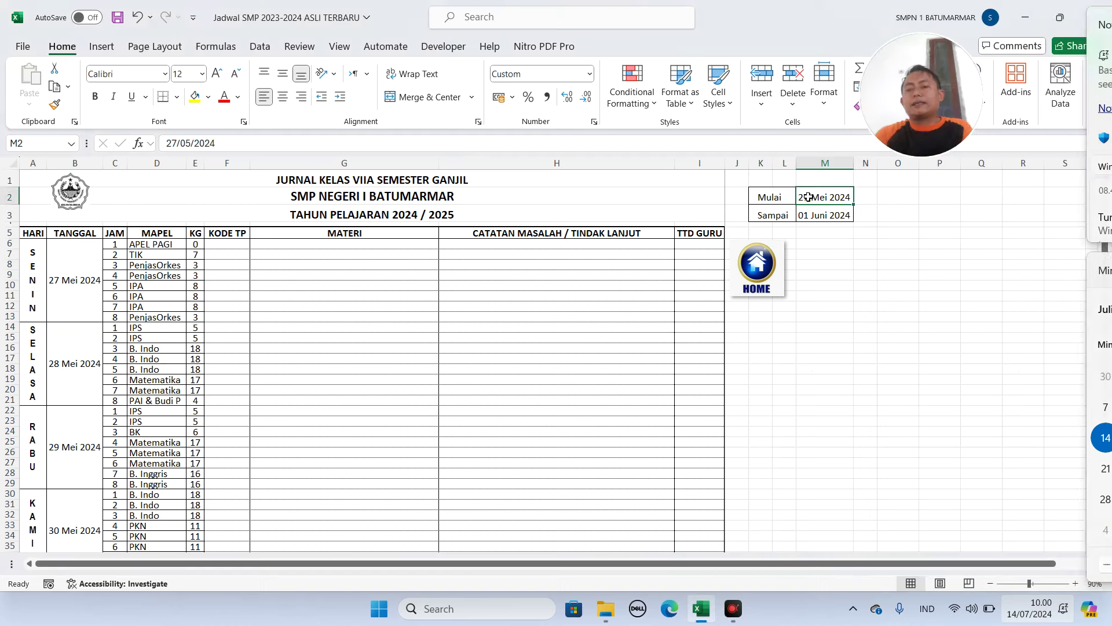
pyautogui.click(184, 145)
pyautogui.write('7')
pyautogui.write('1')
pyautogui.write('5')
pyautogui.press('Return')
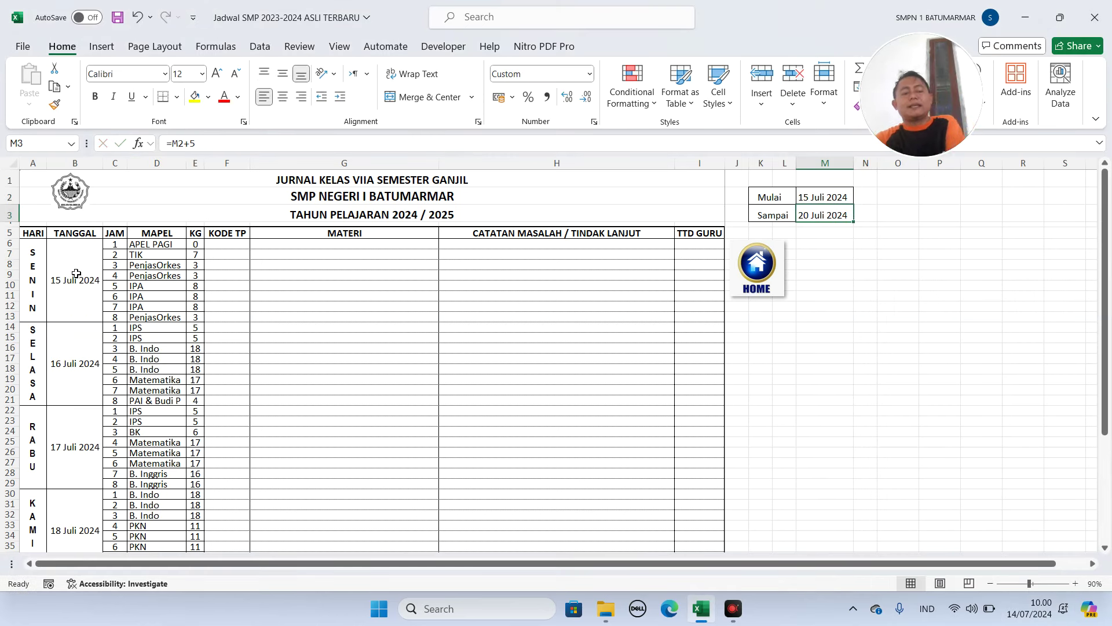
pyautogui.click(43, 269)
pyautogui.scroll(-1, 116, 428)
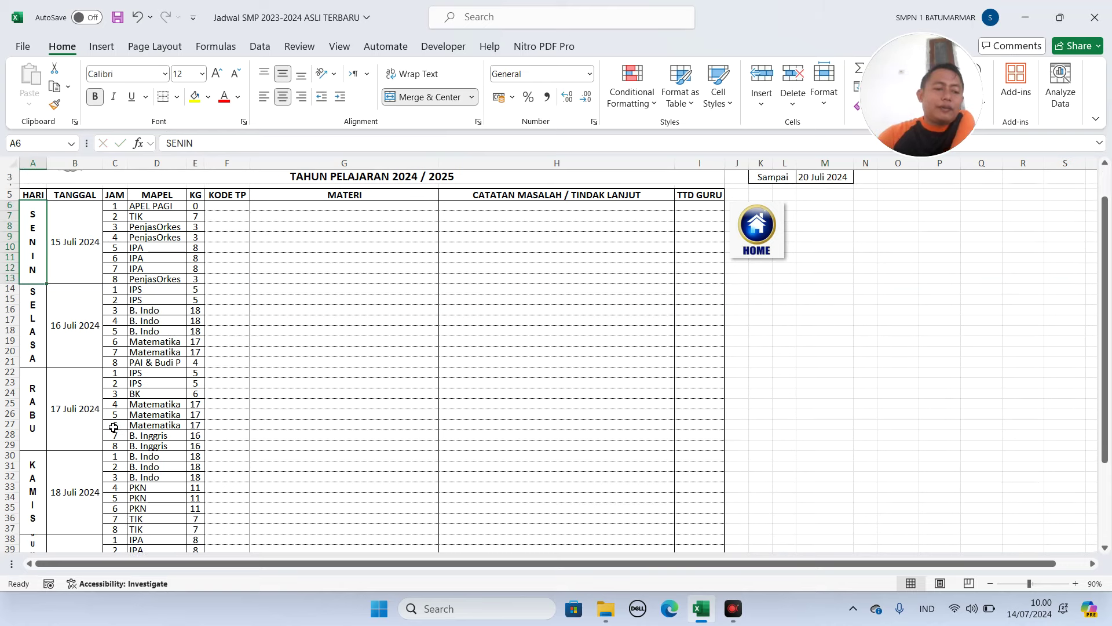
# - Look over the class journal down to Sabtu, and in its print preview set the top margin to 0,64 cm and the bottom margin to 0,03 cm
pyautogui.scroll(-6, 174, 407)
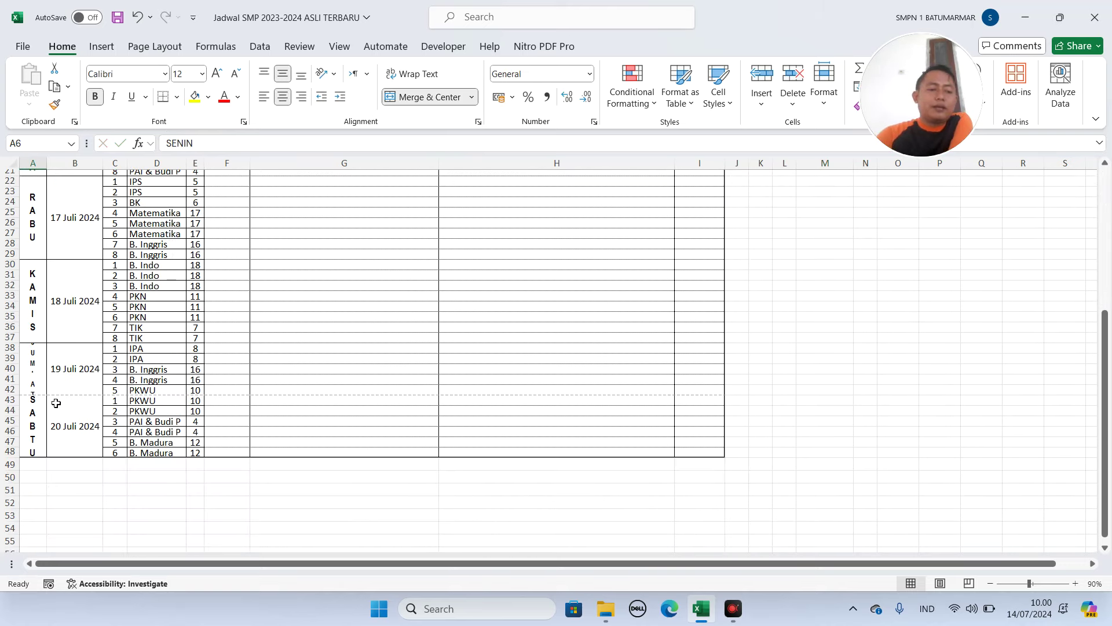
pyautogui.scroll(-3, 70, 423)
pyautogui.scroll(7, 80, 417)
pyautogui.scroll(2, 156, 396)
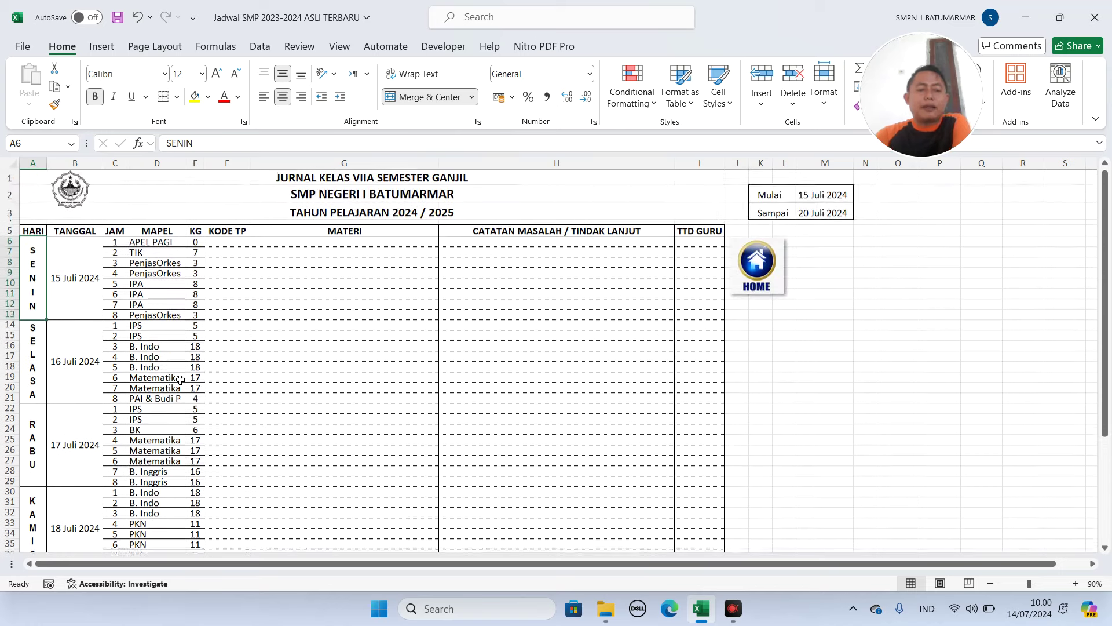
pyautogui.hotkey('ctrl', 'p')
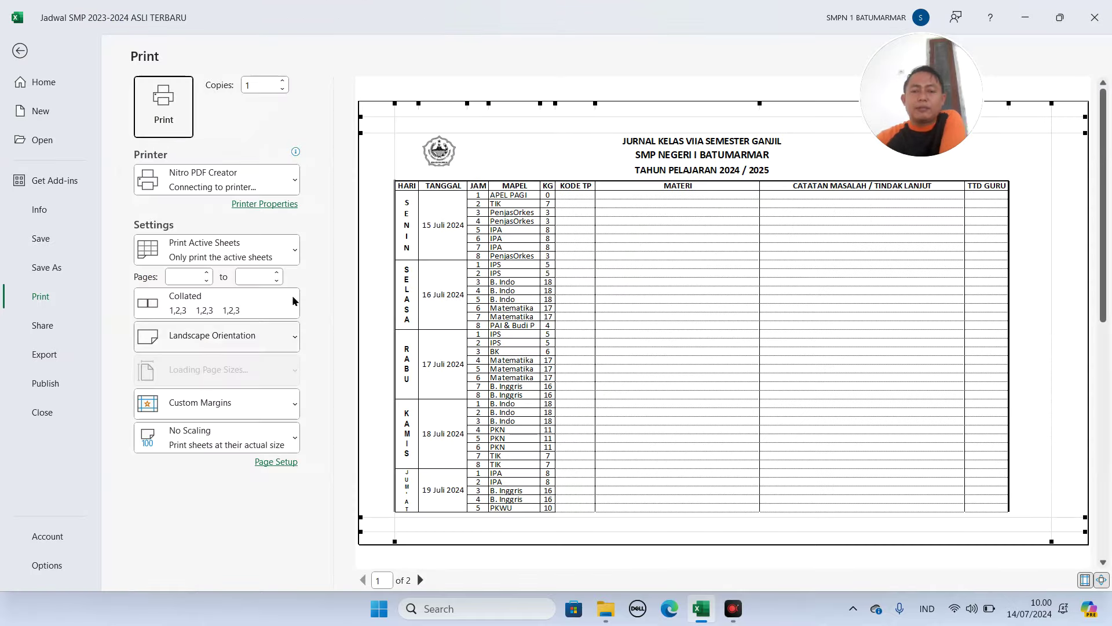
pyautogui.moveTo(363, 121); pyautogui.dragTo(363, 118)
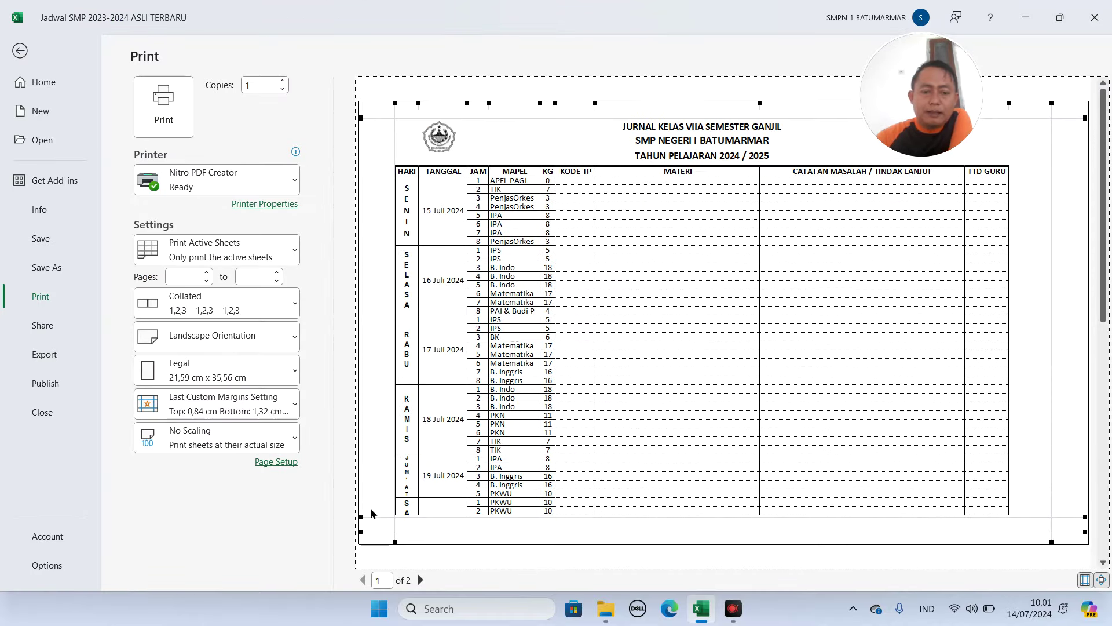
pyautogui.moveTo(358, 518); pyautogui.dragTo(358, 536)
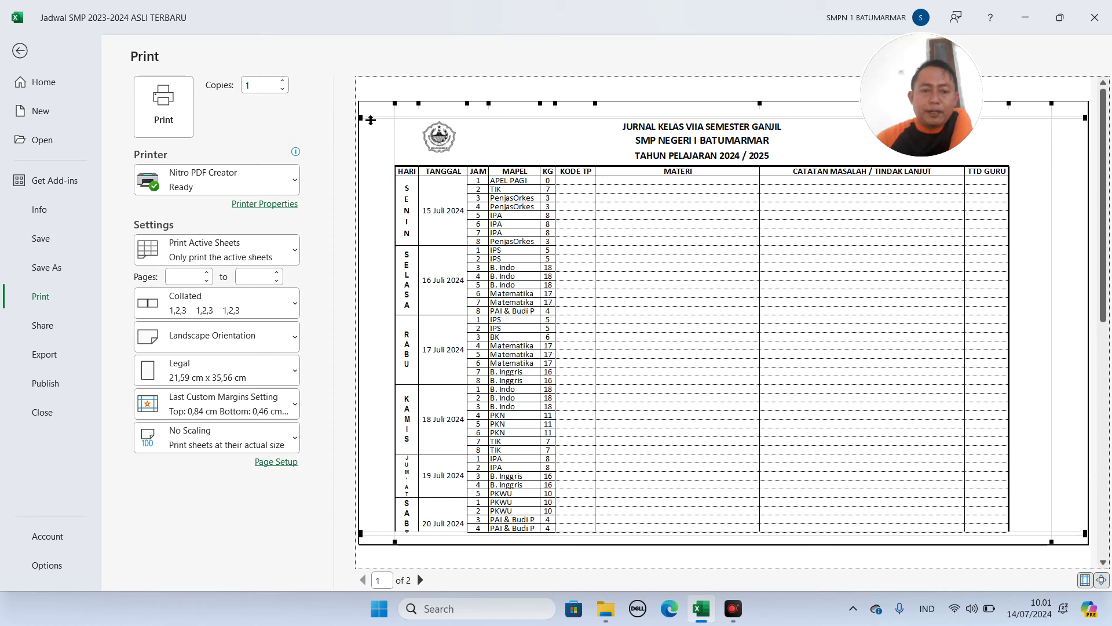
pyautogui.moveTo(362, 117); pyautogui.dragTo(363, 113)
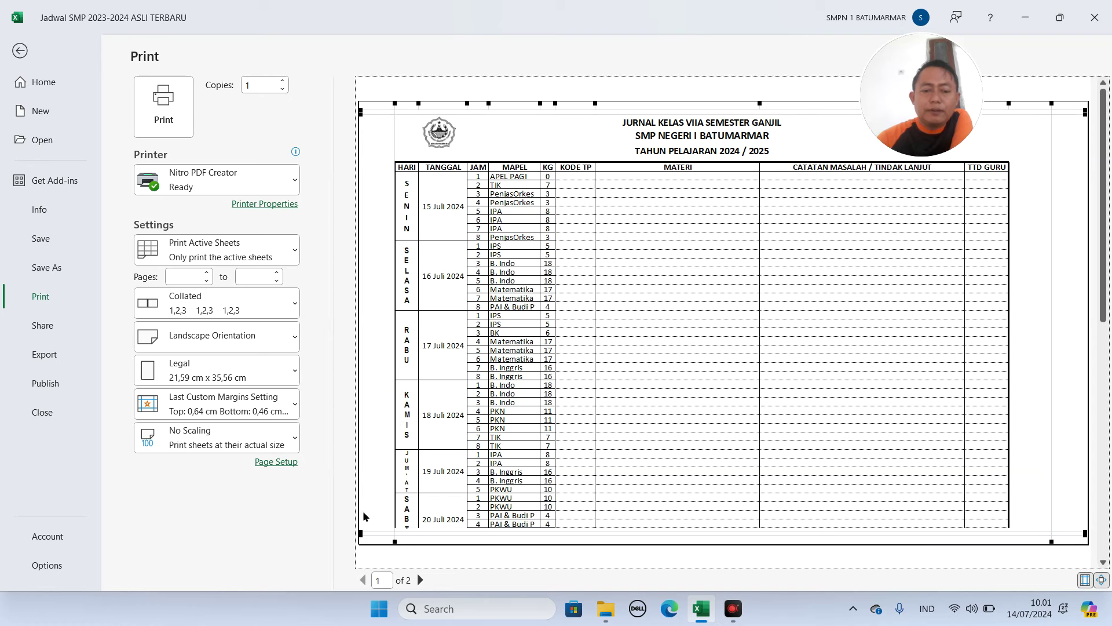
pyautogui.moveTo(361, 534); pyautogui.dragTo(365, 540)
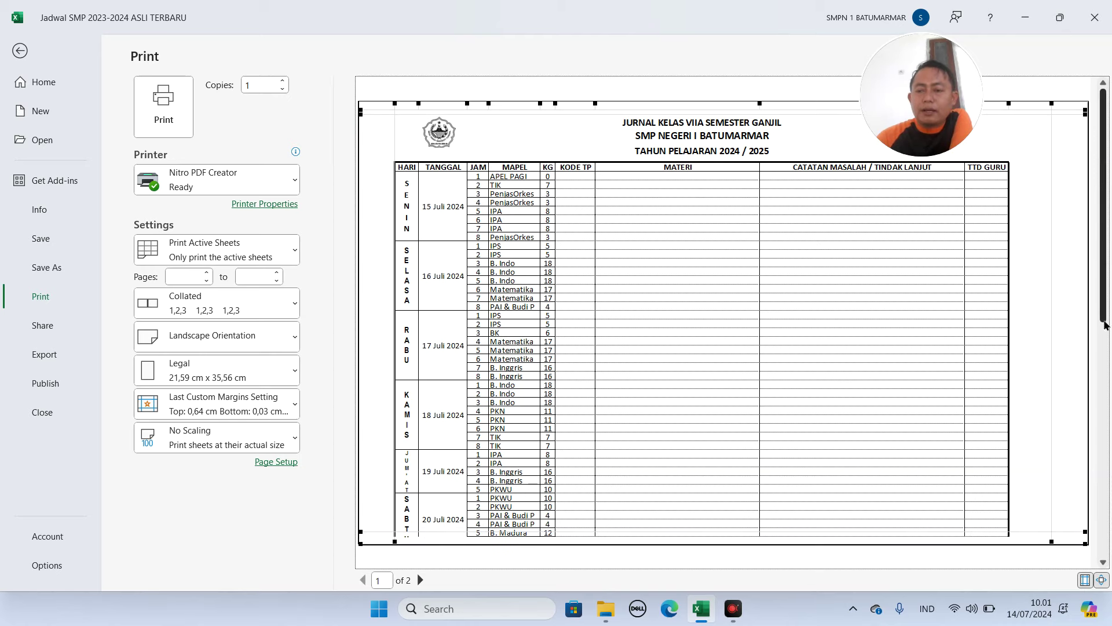
pyautogui.press('Escape')
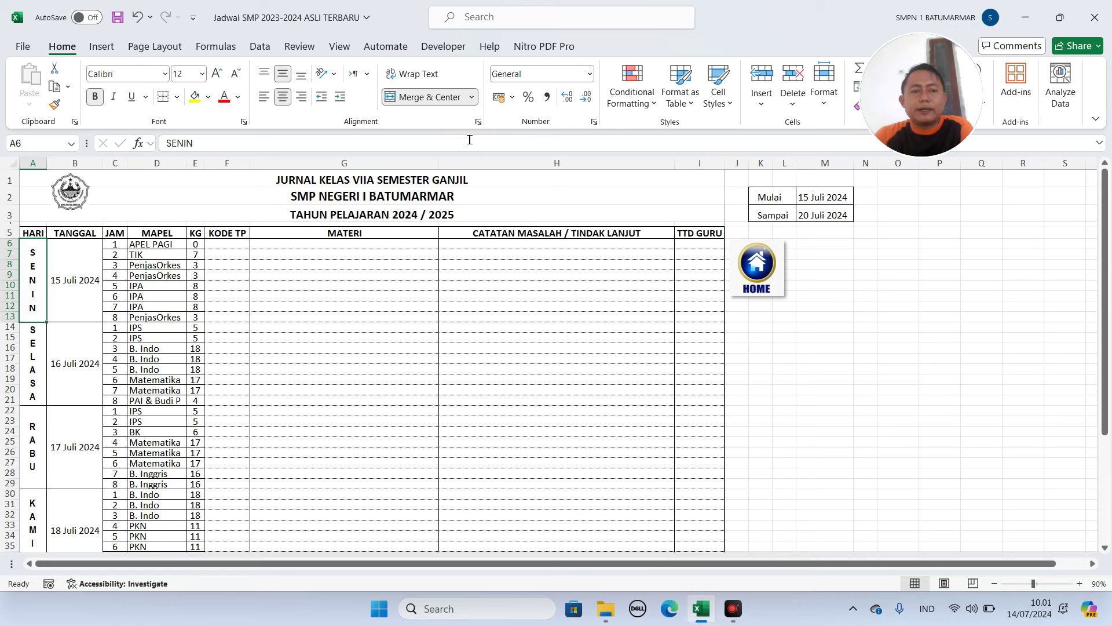
# - Set the journal sheet's paper size to Legal, 21,59 cm x 35,56 cm
pyautogui.click(172, 49)
pyautogui.click(211, 107)
pyautogui.click(181, 104)
pyautogui.click(212, 105)
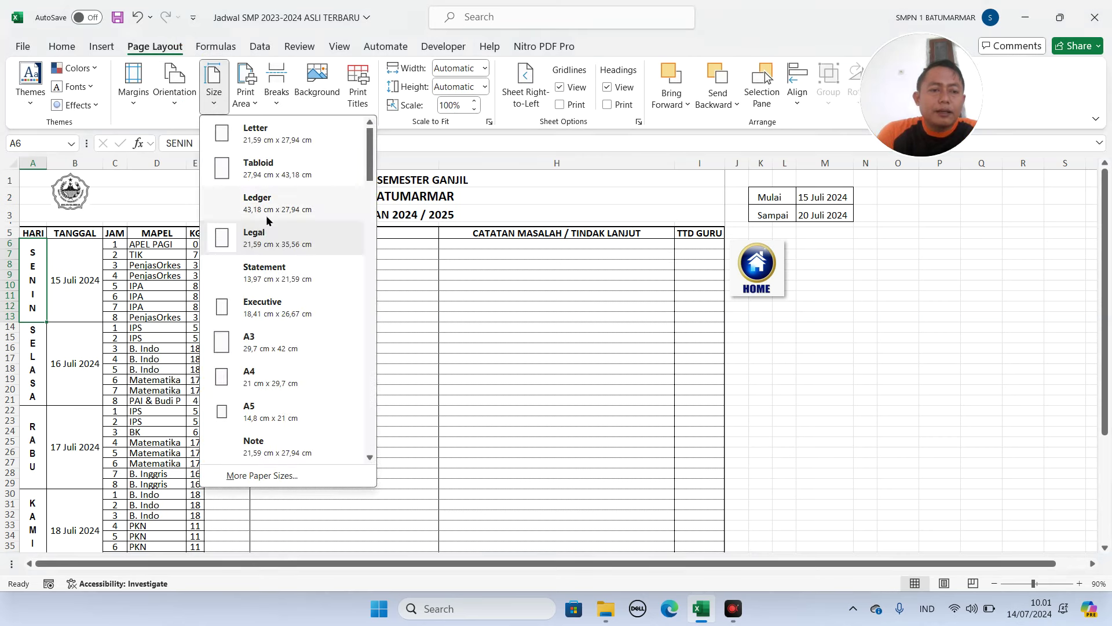
pyautogui.click(281, 237)
# - Reduce the heights of title rows 1 to 3 and check the page fit in the print preview
pyautogui.moveTo(9, 180); pyautogui.dragTo(5, 218)
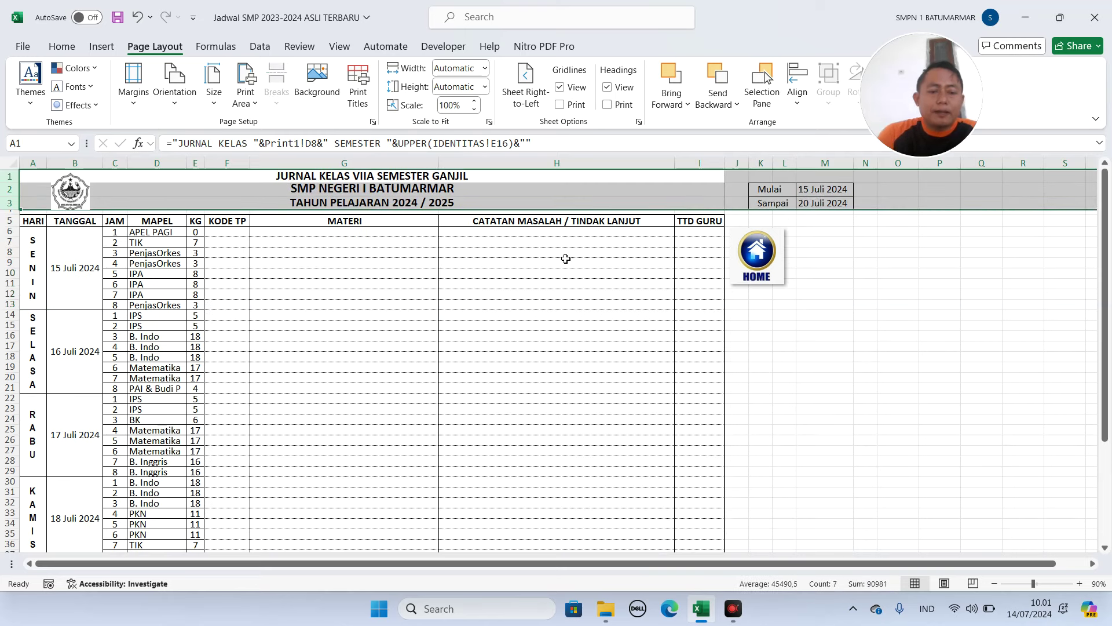
pyautogui.hotkey('ctrl', 'p')
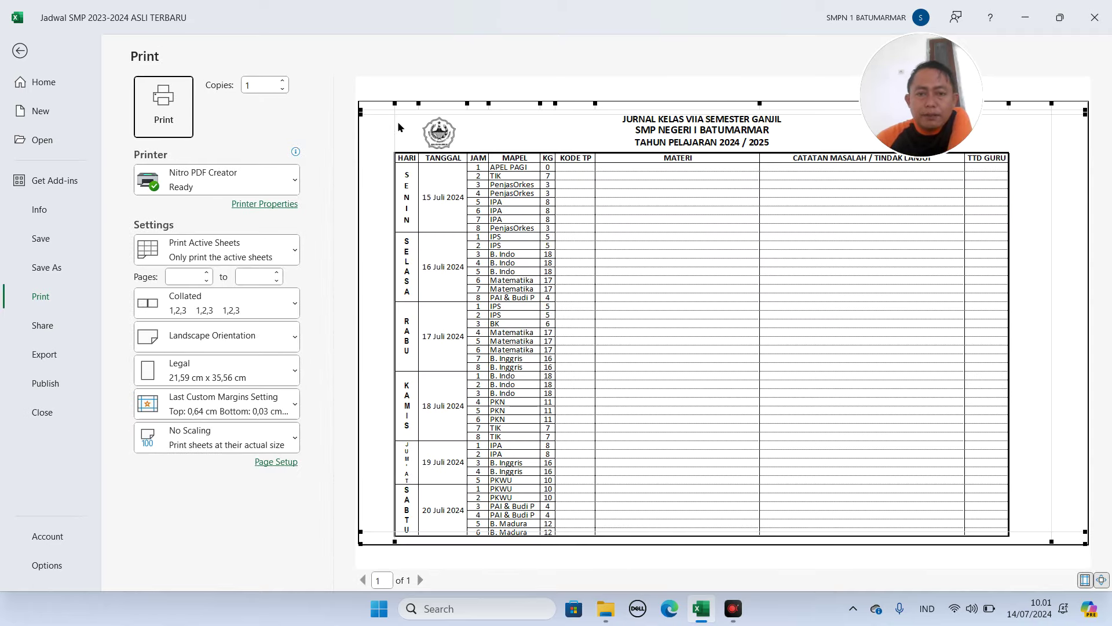
pyautogui.press('Escape')
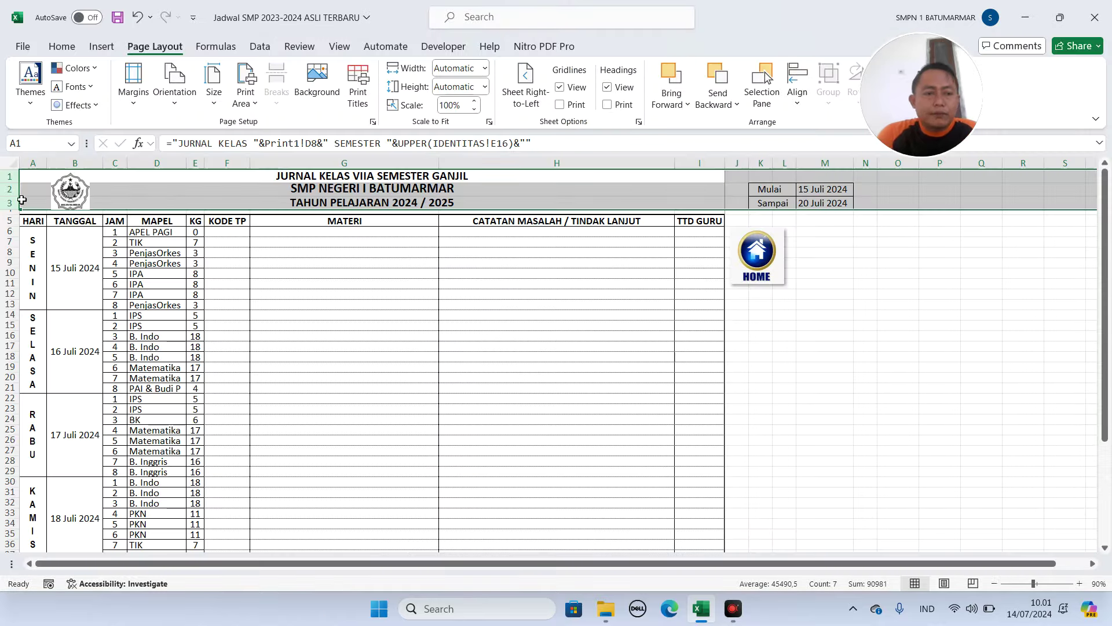
# - Try to reduce the heights of title rows 1 to 3 further
pyautogui.moveTo(7, 210); pyautogui.dragTo(7, 204)
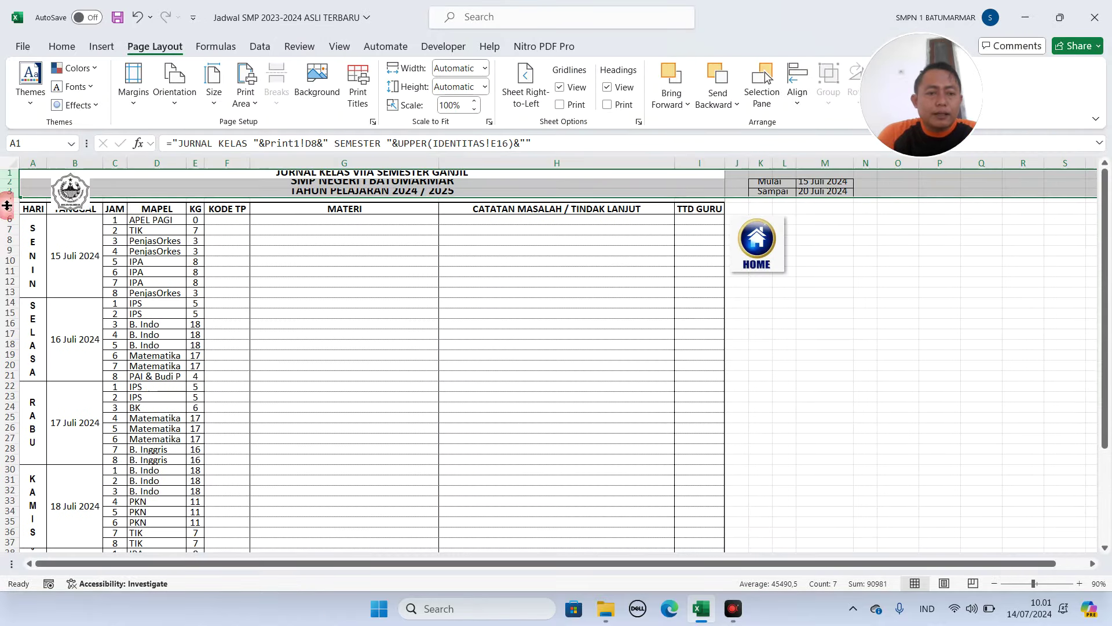
pyautogui.moveTo(11, 197); pyautogui.dragTo(8, 198)
pyautogui.click(6, 201)
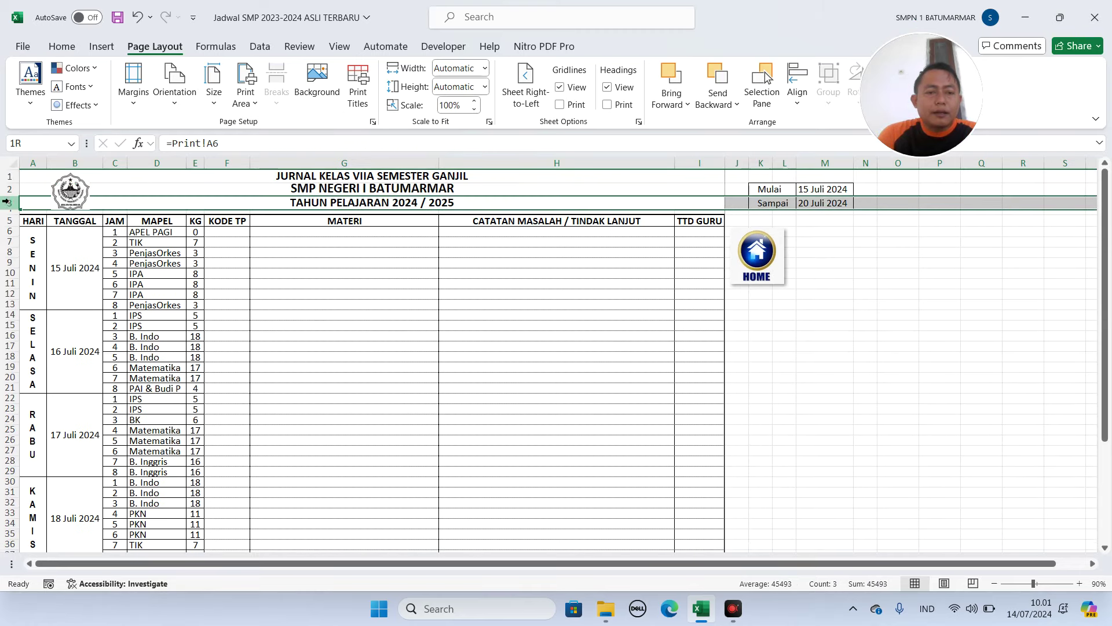
# - In the journal's print preview, lower the footer margin to near the page edge, set the top margin to 0,51 cm, and return to the sheet
pyautogui.click(290, 242)
pyautogui.scroll(-11, 301, 236)
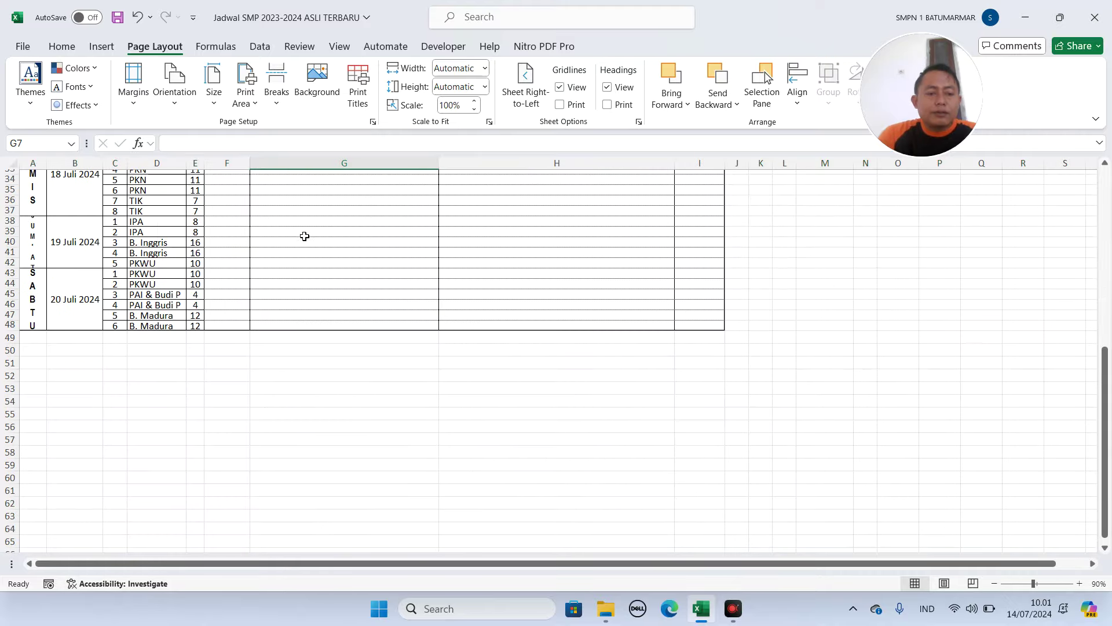
pyautogui.hotkey('ctrl', 'p')
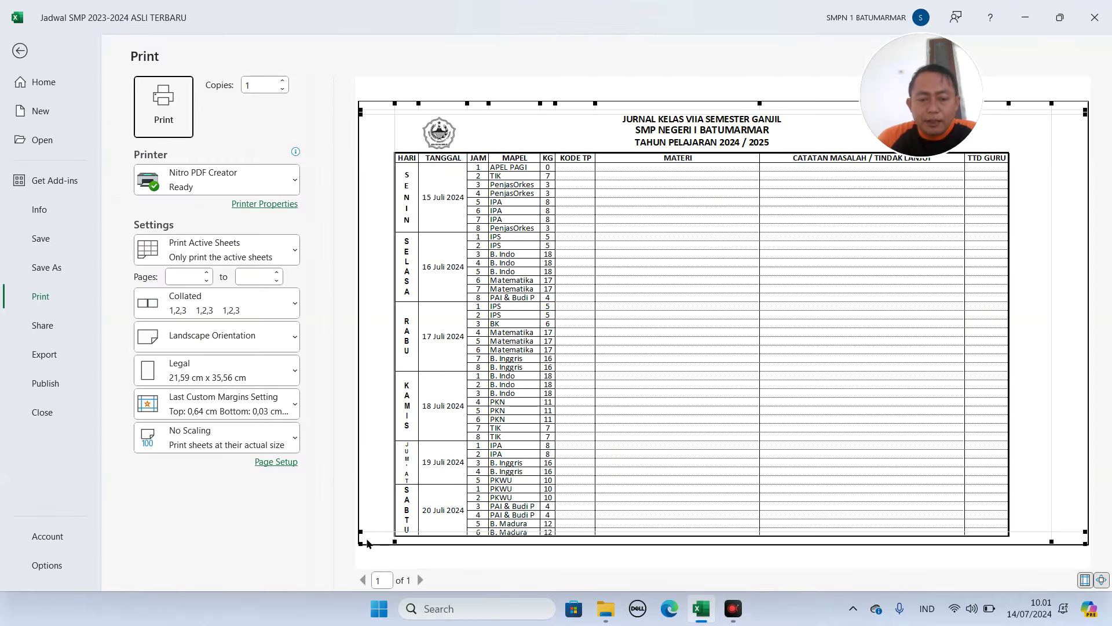
pyautogui.moveTo(361, 531); pyautogui.dragTo(360, 538)
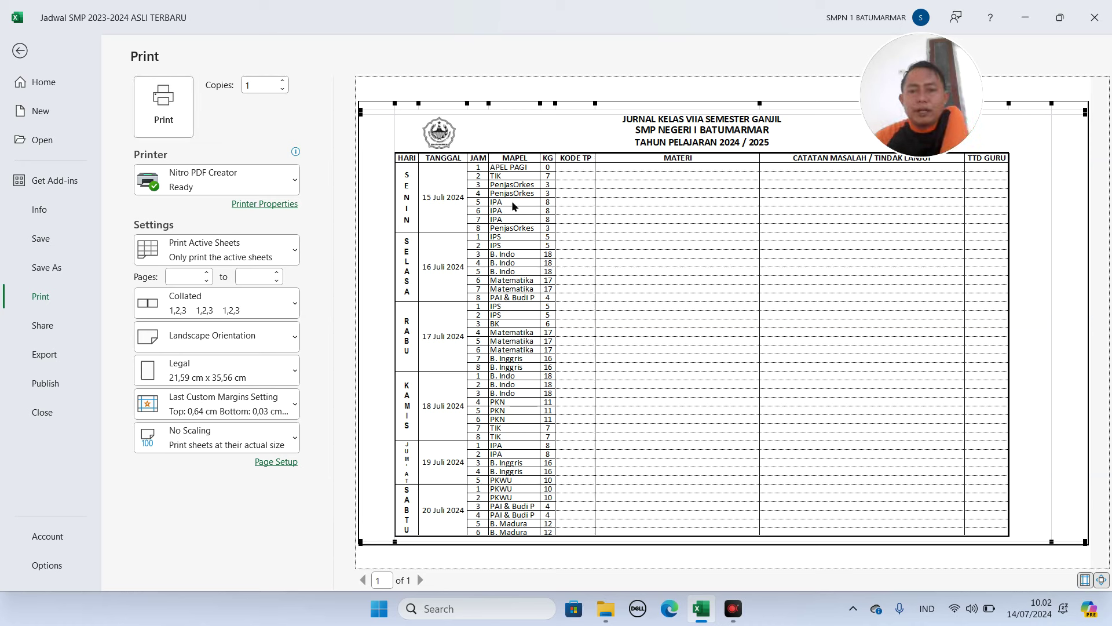
pyautogui.moveTo(361, 113); pyautogui.dragTo(361, 109)
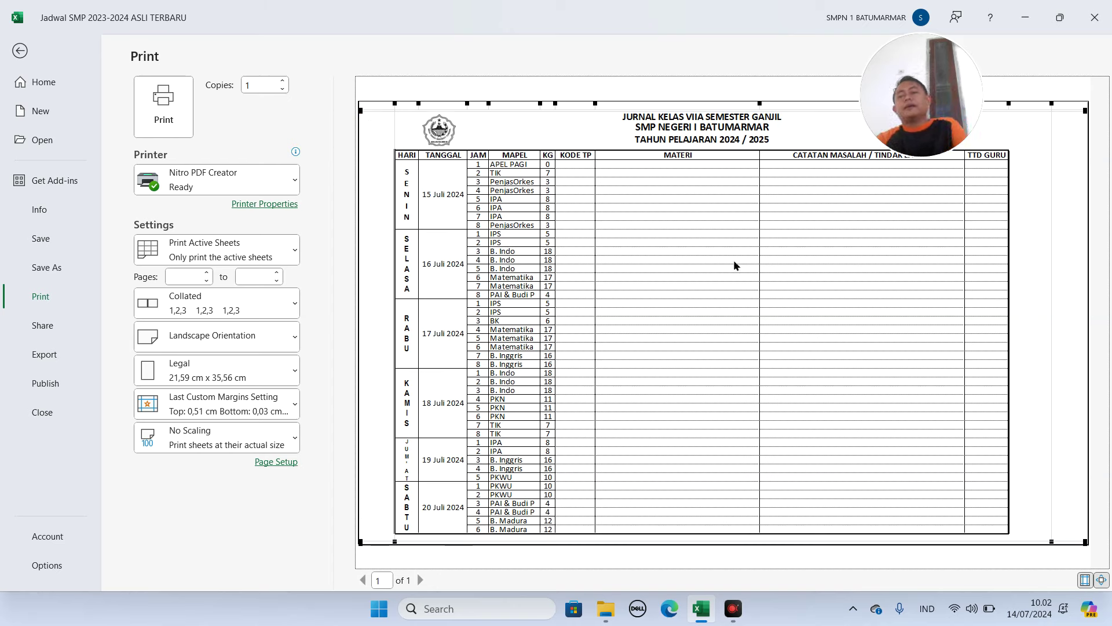
pyautogui.press('Escape')
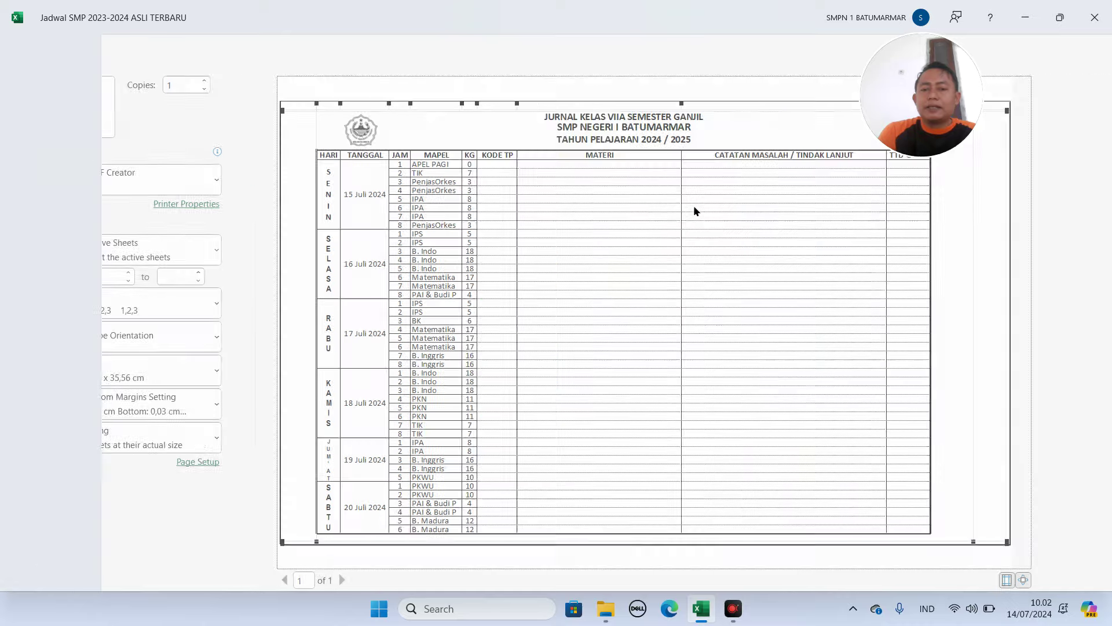
pyautogui.scroll(5, 316, 212)
pyautogui.scroll(6, 319, 210)
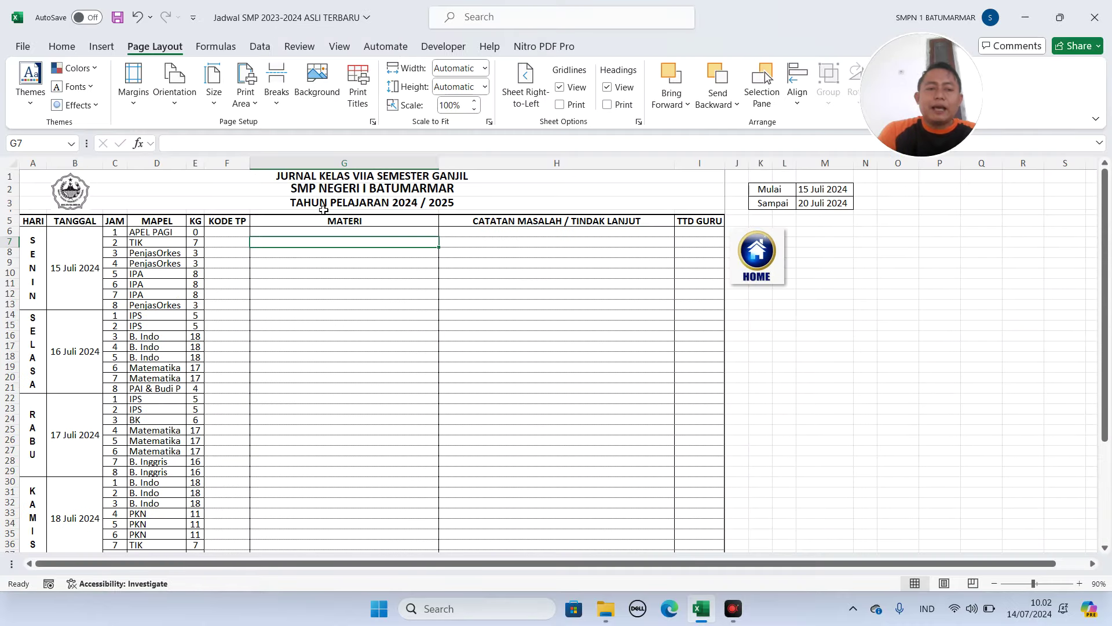
# - Enter the code 1.1 a in the first KODE TP cell, F6
pyautogui.click(232, 231)
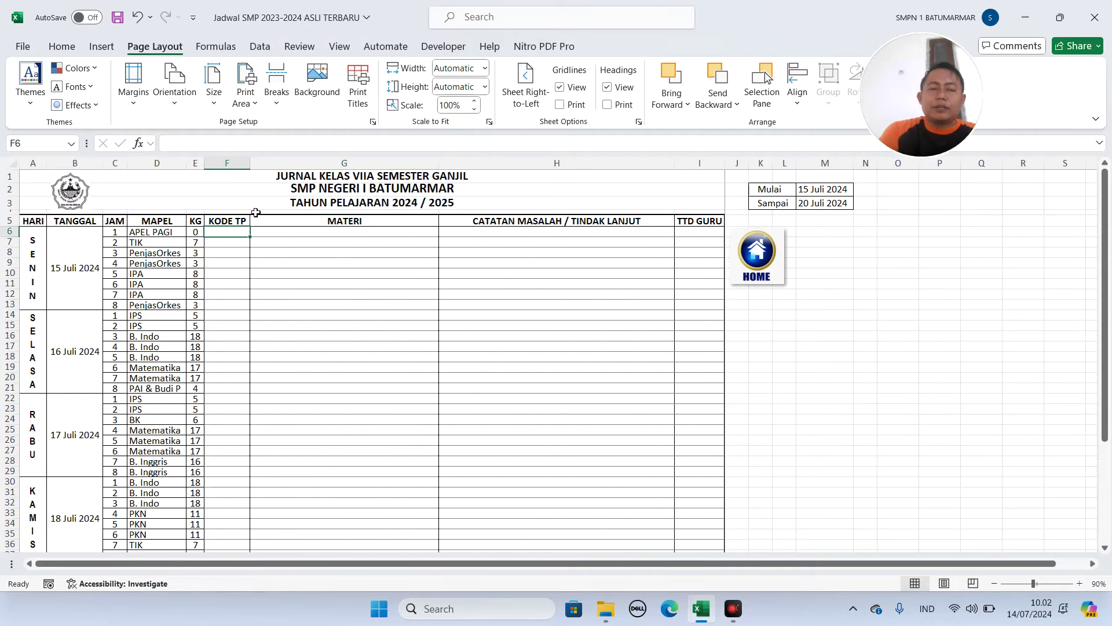
pyautogui.moveTo(235, 232); pyautogui.dragTo(232, 304)
pyautogui.click(227, 231)
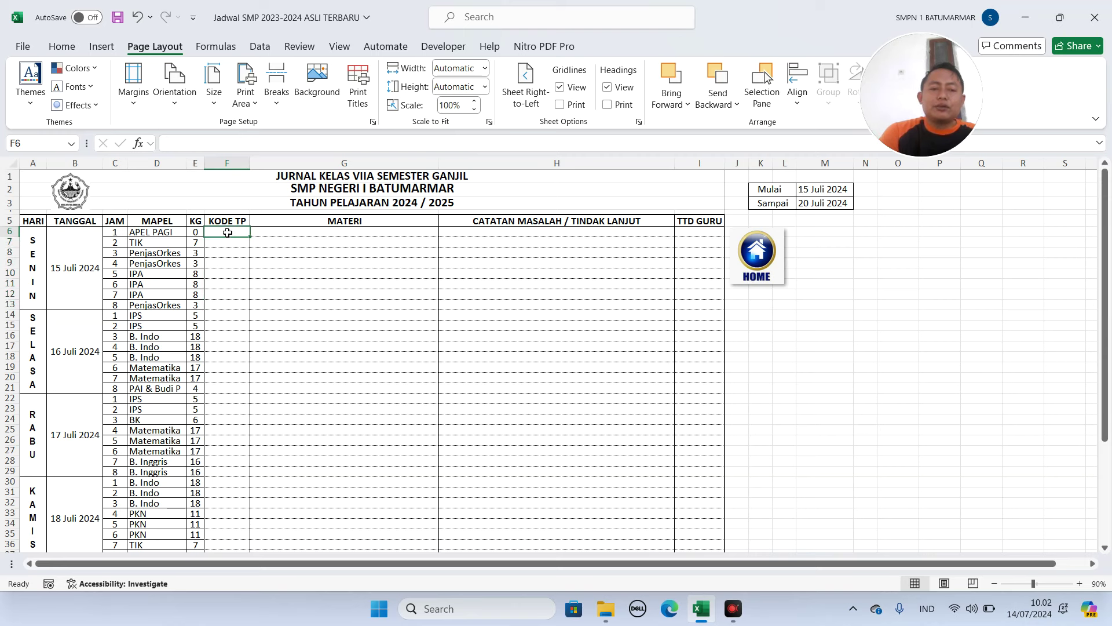
pyautogui.write('1')
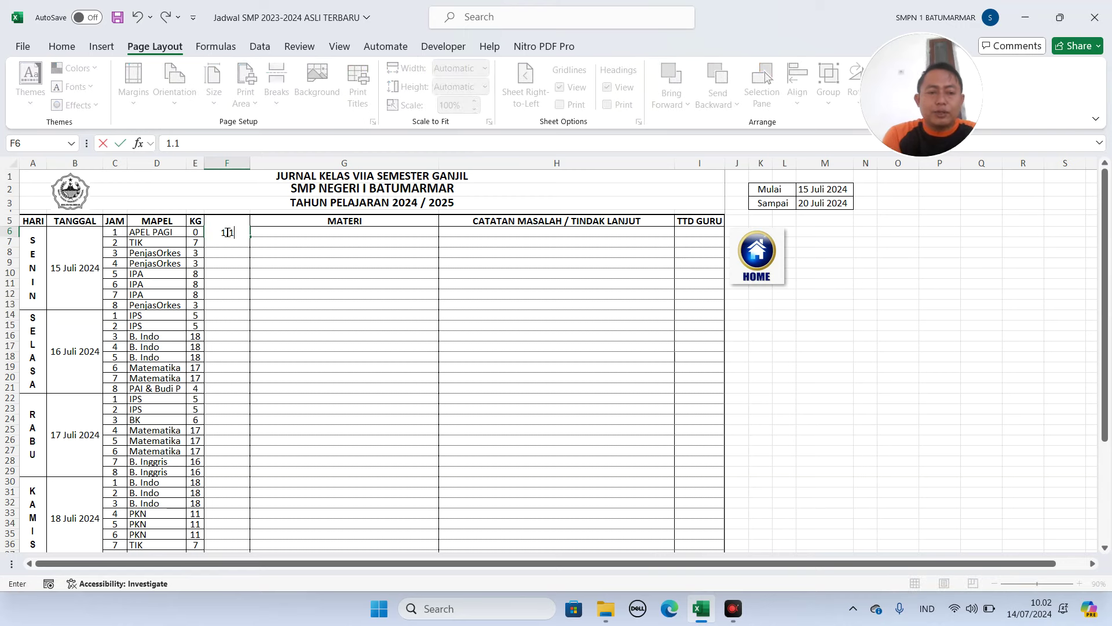
pyautogui.write('.01')
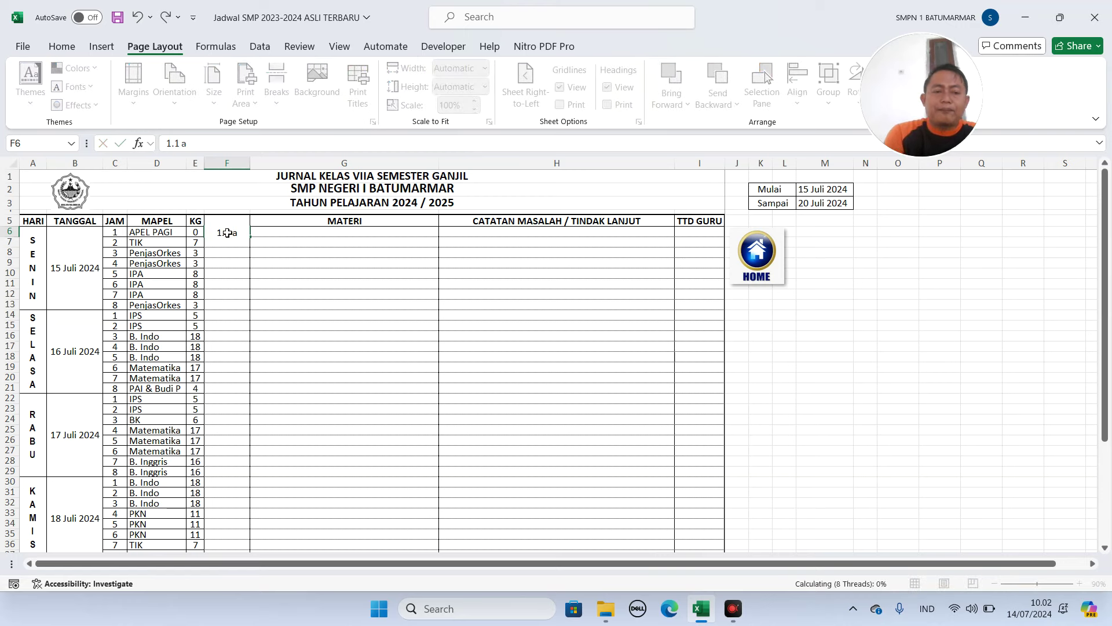
pyautogui.press('Return')
# - Replace the entry in F6 with the apostrophe-prefixed text '1.1 a, and clear the cell
pyautogui.doubleClick(242, 233)
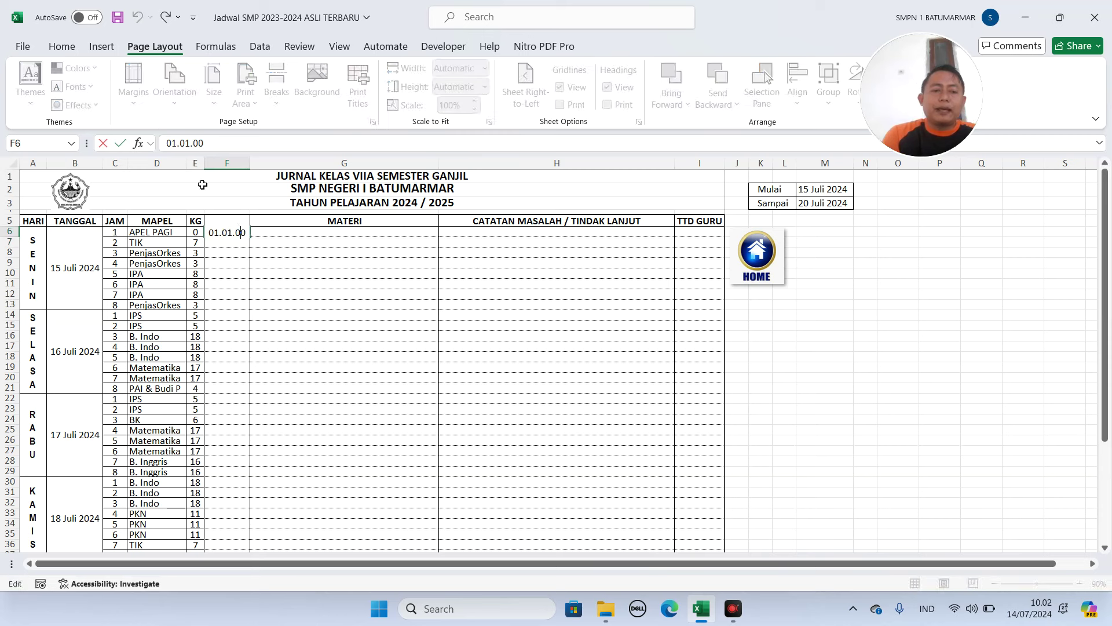
pyautogui.moveTo(200, 147); pyautogui.dragTo(50, 146)
pyautogui.write('1')
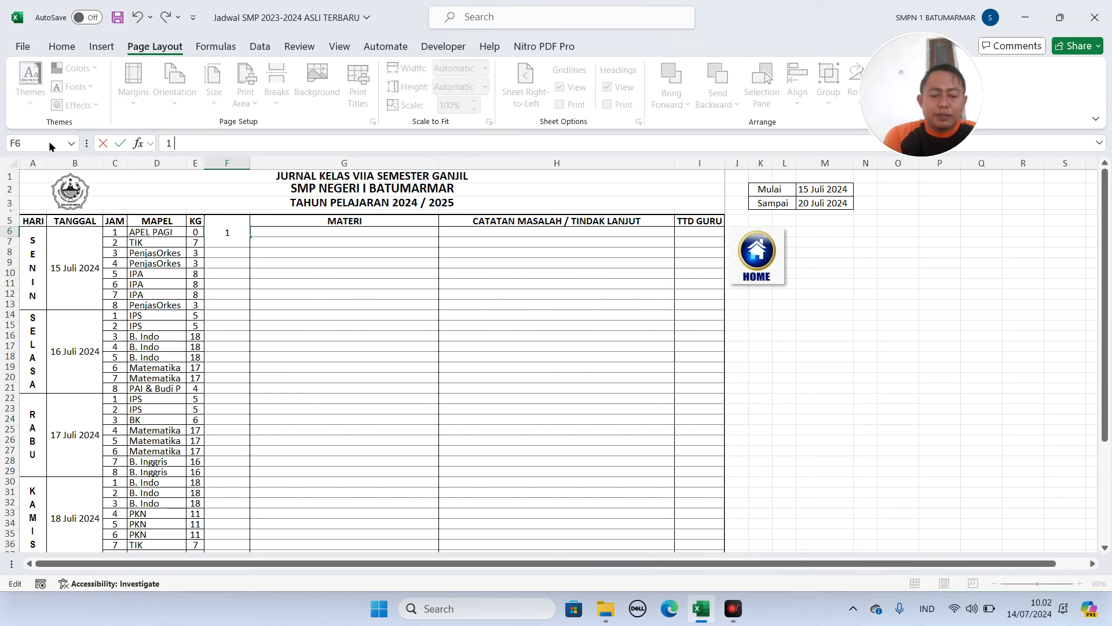
pyautogui.write('.1 a')
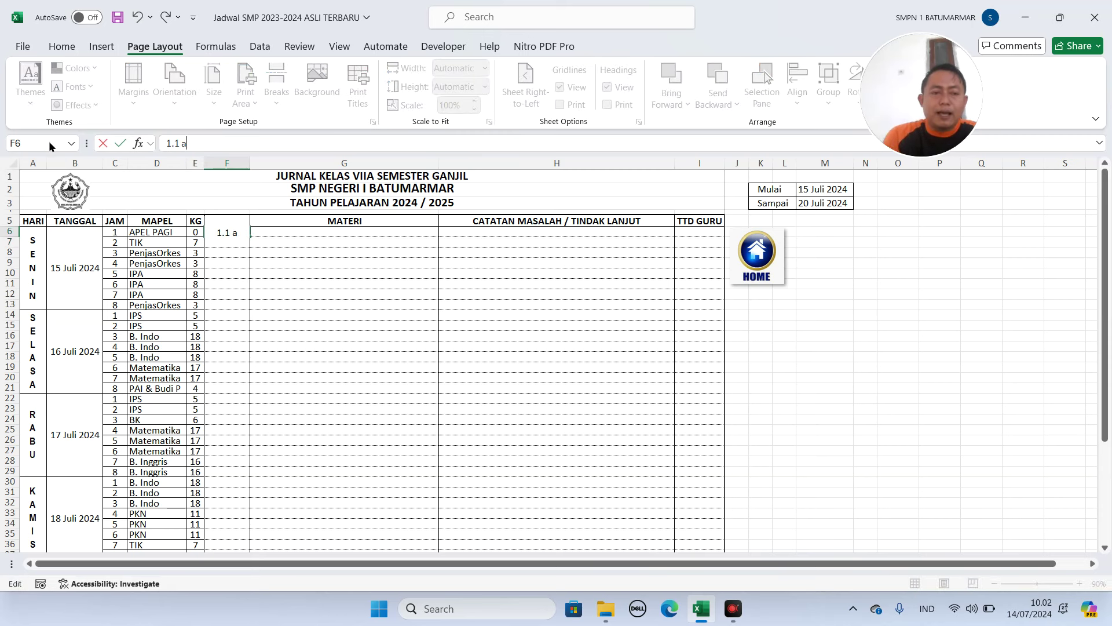
pyautogui.click(167, 142)
pyautogui.write("'")
pyautogui.click(259, 142)
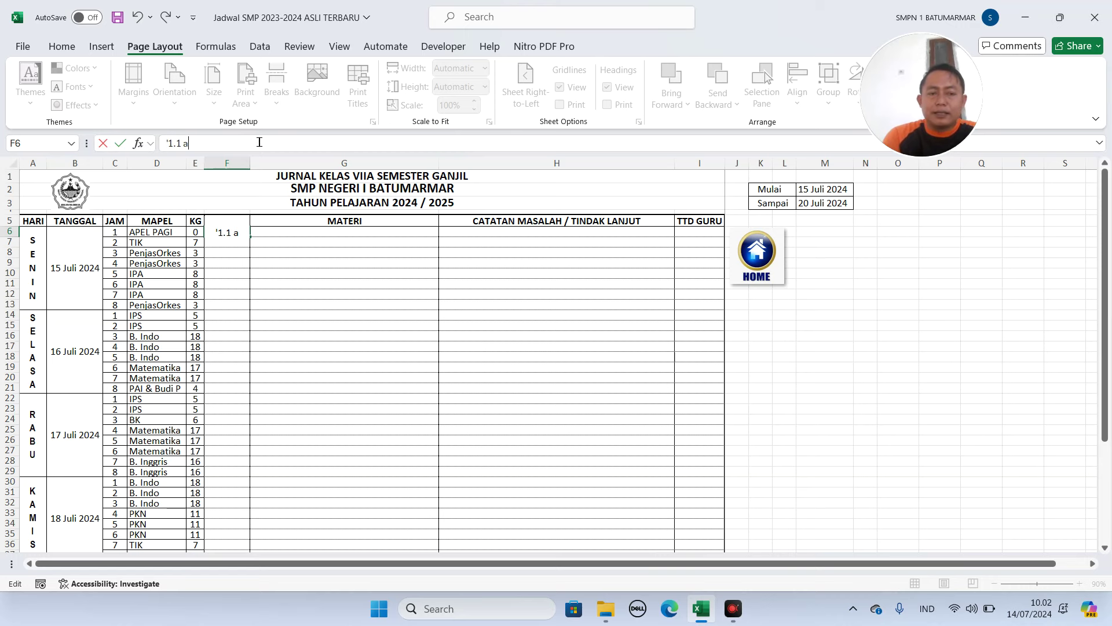
pyautogui.press('Return')
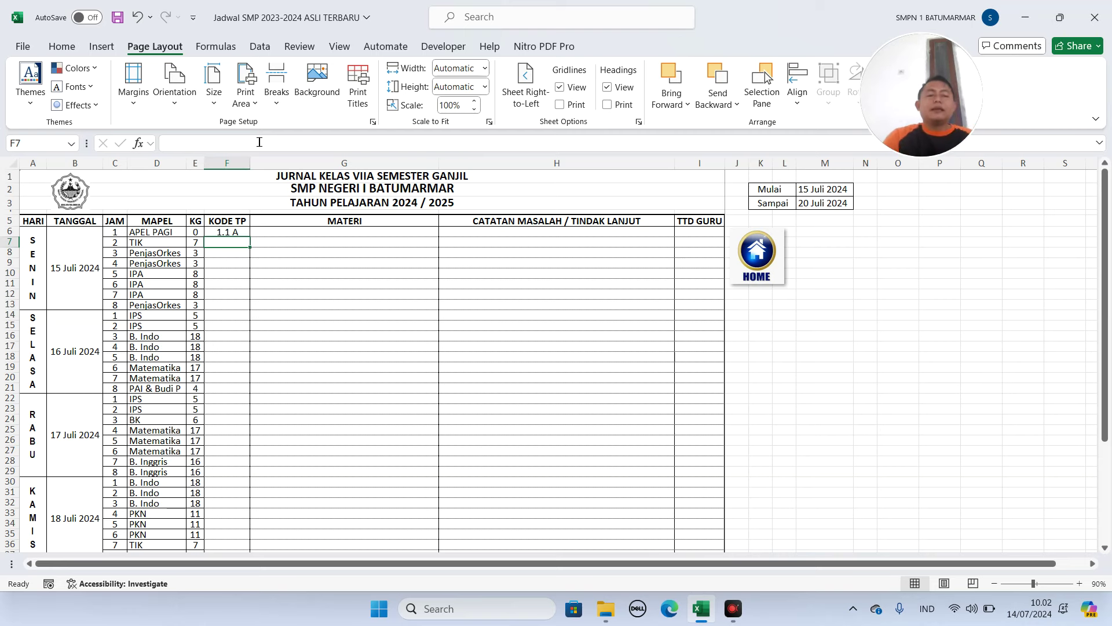
pyautogui.click(232, 231)
pyautogui.press('Delete')
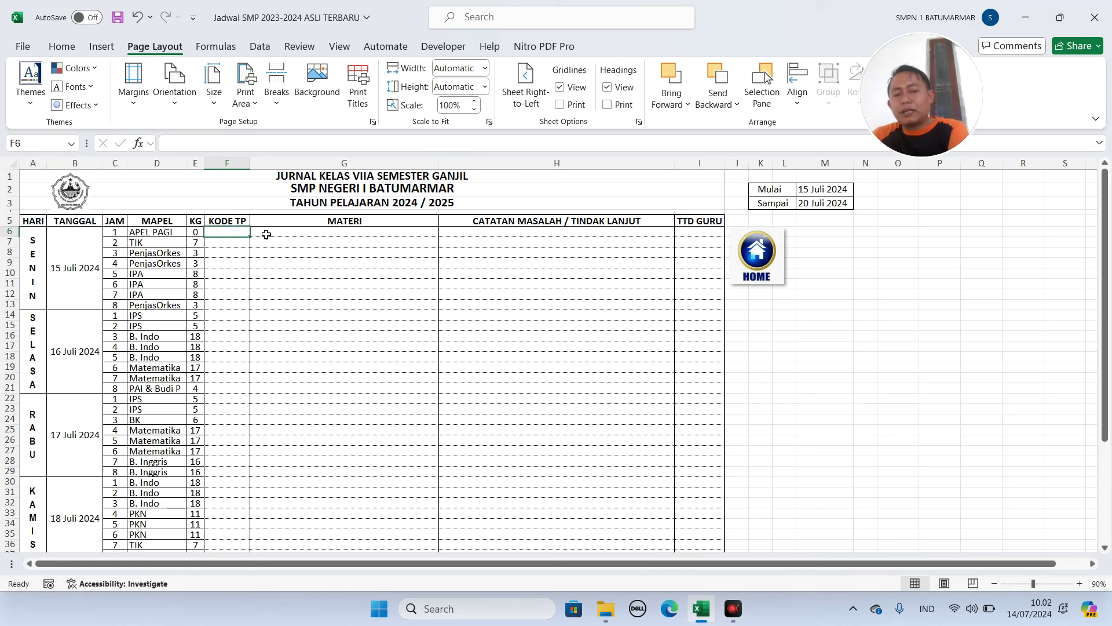
# - Go over the MATERI, CATATAN MASALAH / TINDAK LANJUT and TTD GURU columns, and return to the home page
pyautogui.click(415, 231)
pyautogui.moveTo(478, 231); pyautogui.dragTo(653, 232)
pyautogui.click(705, 230)
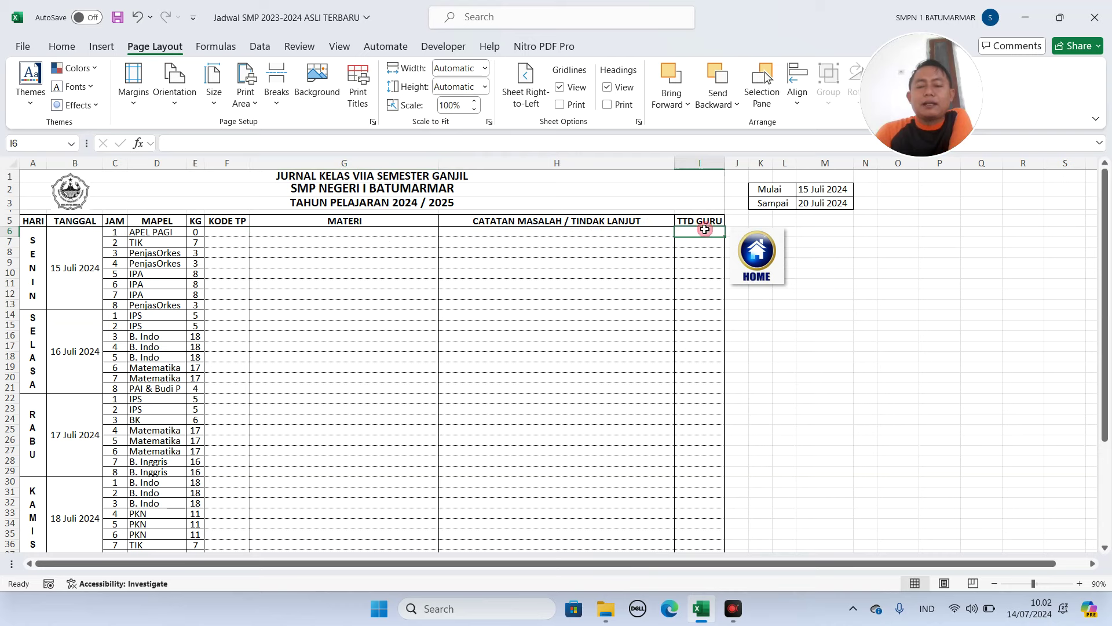
pyautogui.moveTo(699, 232); pyautogui.dragTo(703, 342)
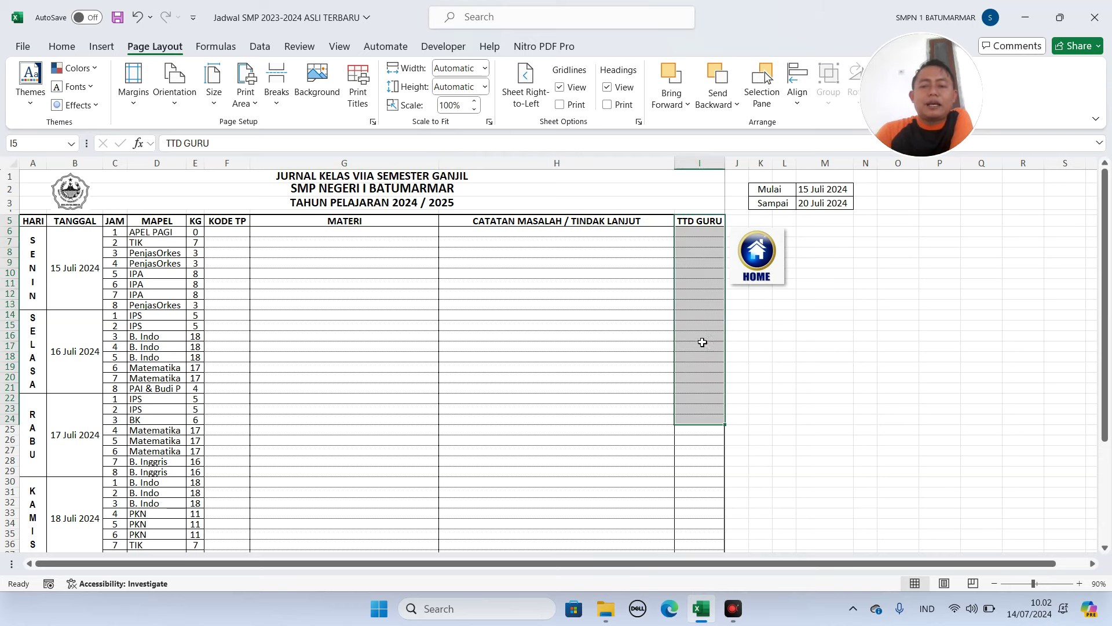
pyautogui.click(753, 275)
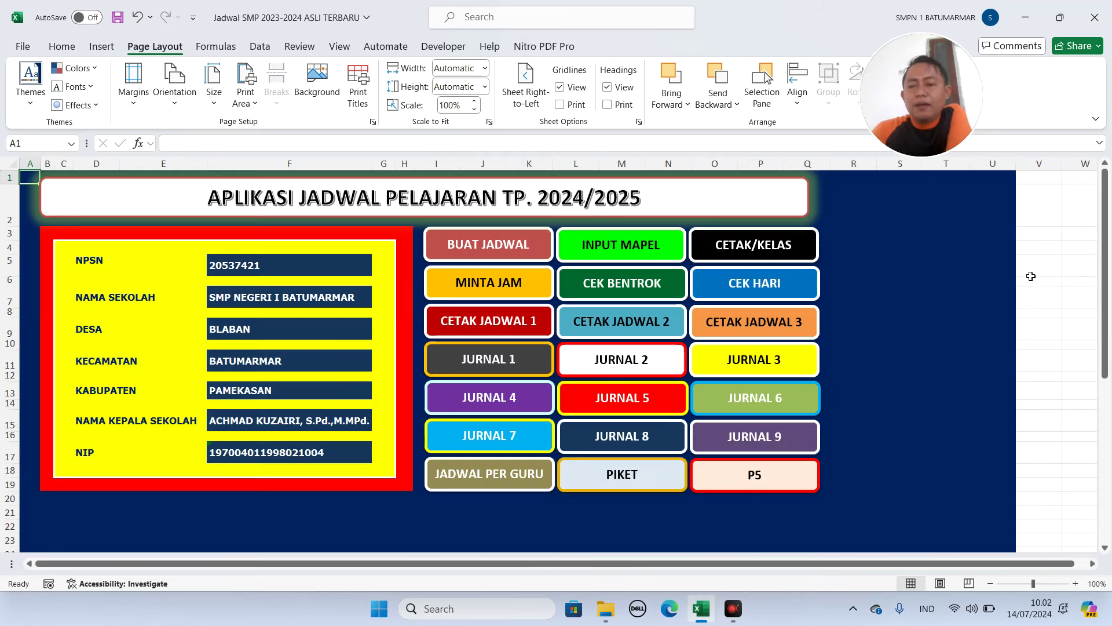
pyautogui.click(1048, 264)
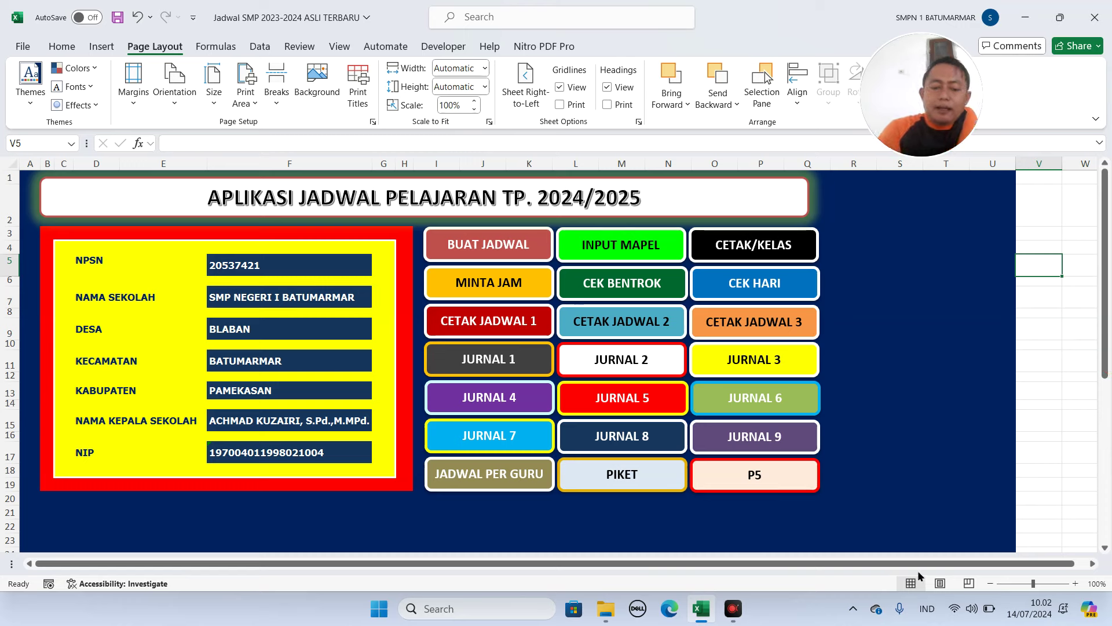
pyautogui.write('4')
pyautogui.press('BackSpace')
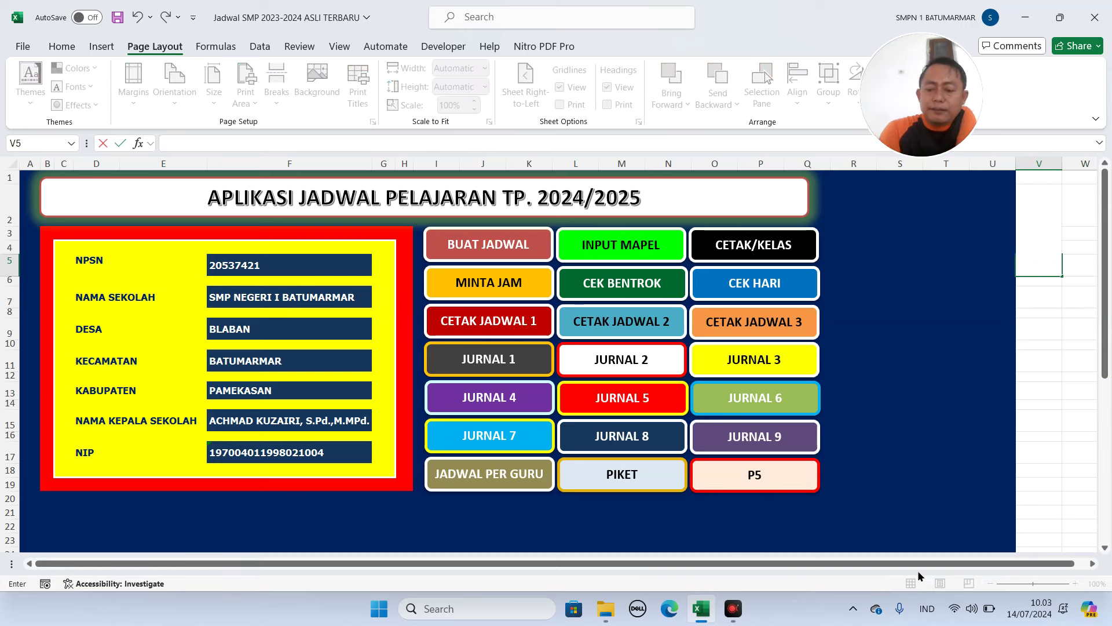
# - Open the per-teacher timetable and examine the teacher's teaching-hour summary and the KAMIS and SABTU Matematika lessons for class VIIIA
pyautogui.press('Return')
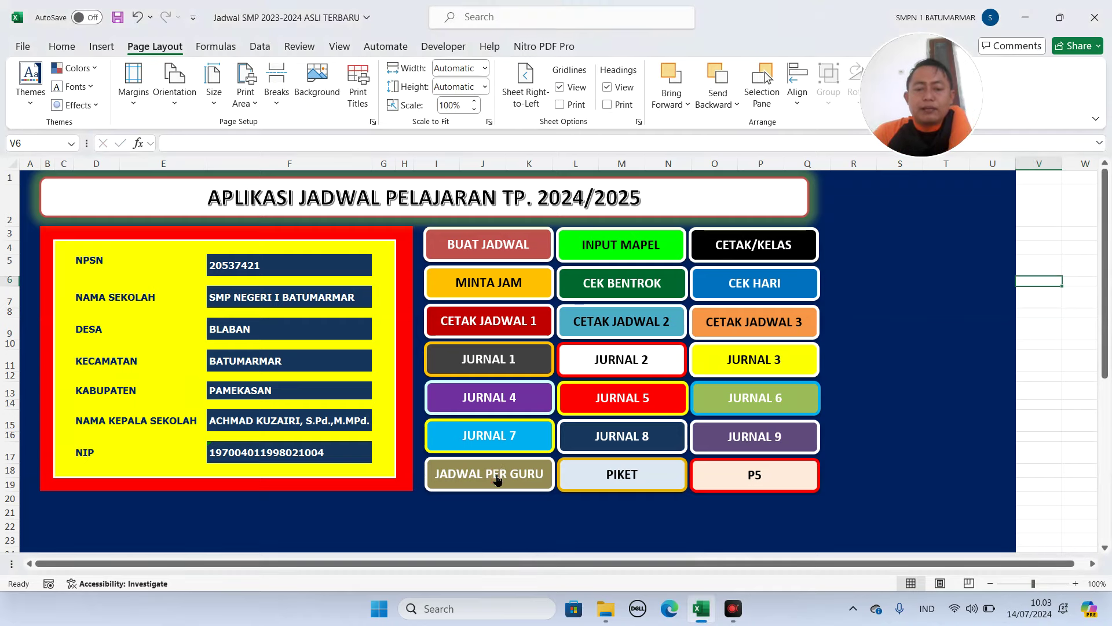
pyautogui.click(497, 480)
pyautogui.scroll(-3, 463, 397)
pyautogui.scroll(-3, 461, 398)
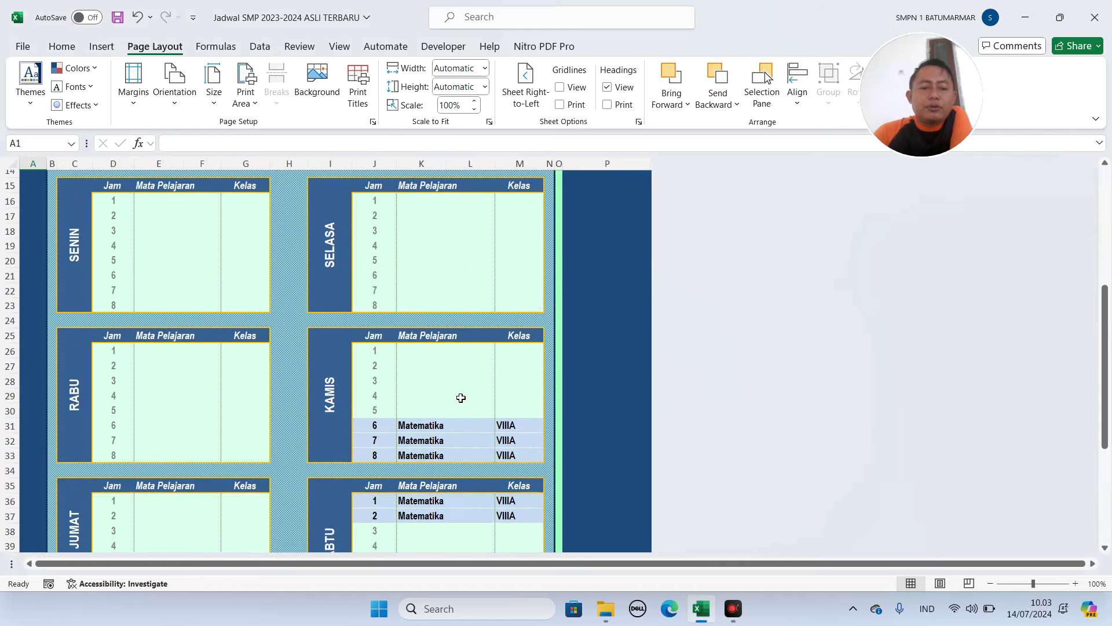
pyautogui.click(415, 390)
pyautogui.scroll(4, 416, 366)
pyautogui.scroll(2, 416, 365)
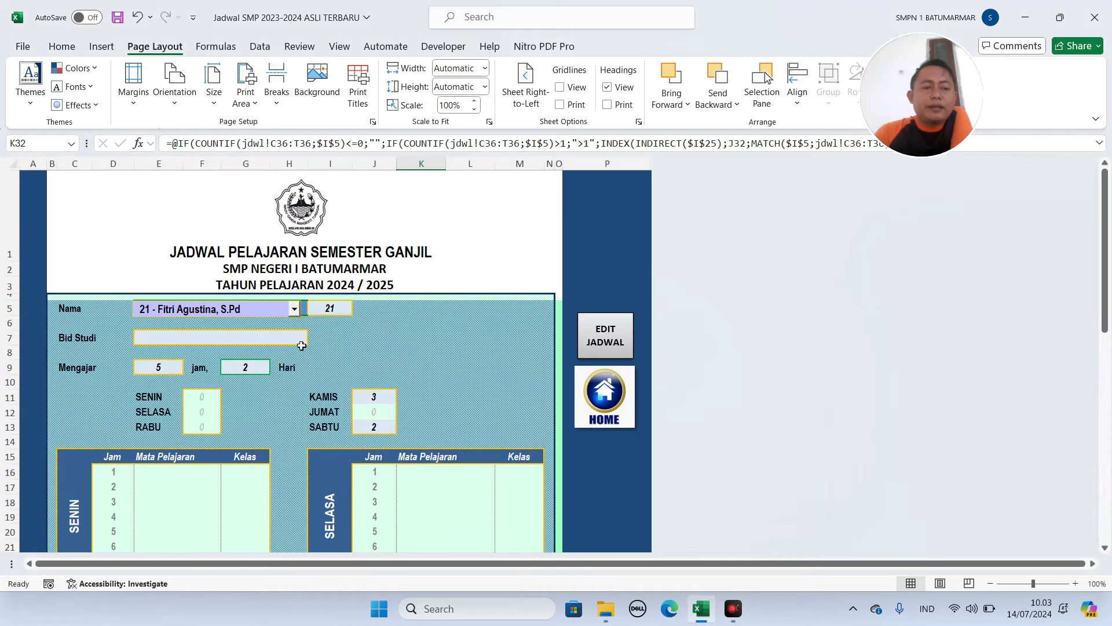
pyautogui.scroll(-3, 354, 392)
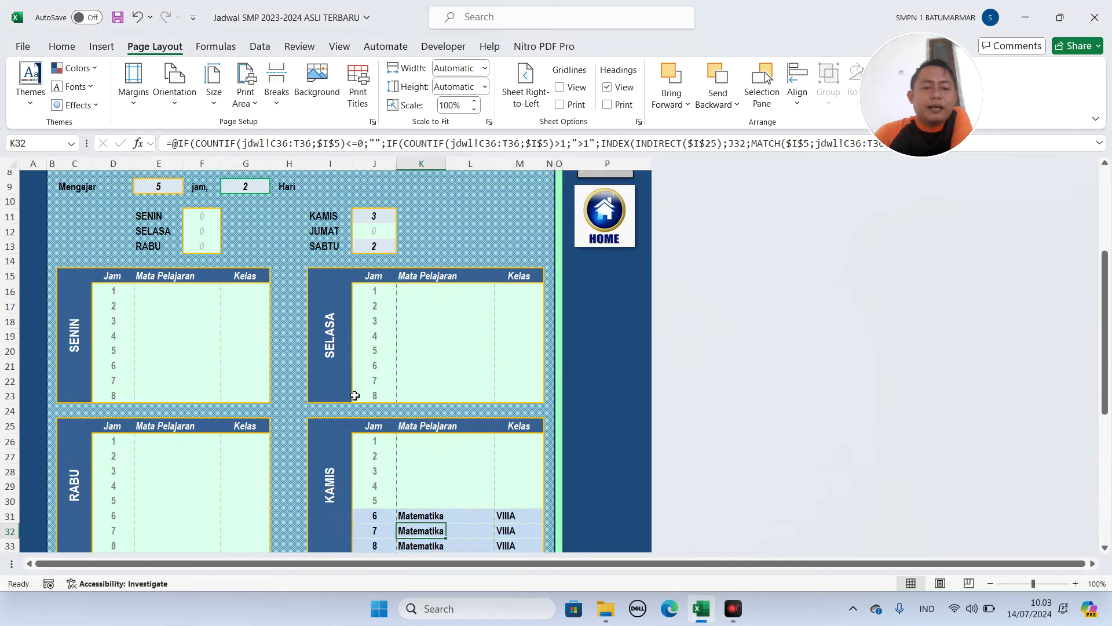
pyautogui.scroll(-3, 462, 419)
pyautogui.moveTo(488, 384); pyautogui.dragTo(497, 438)
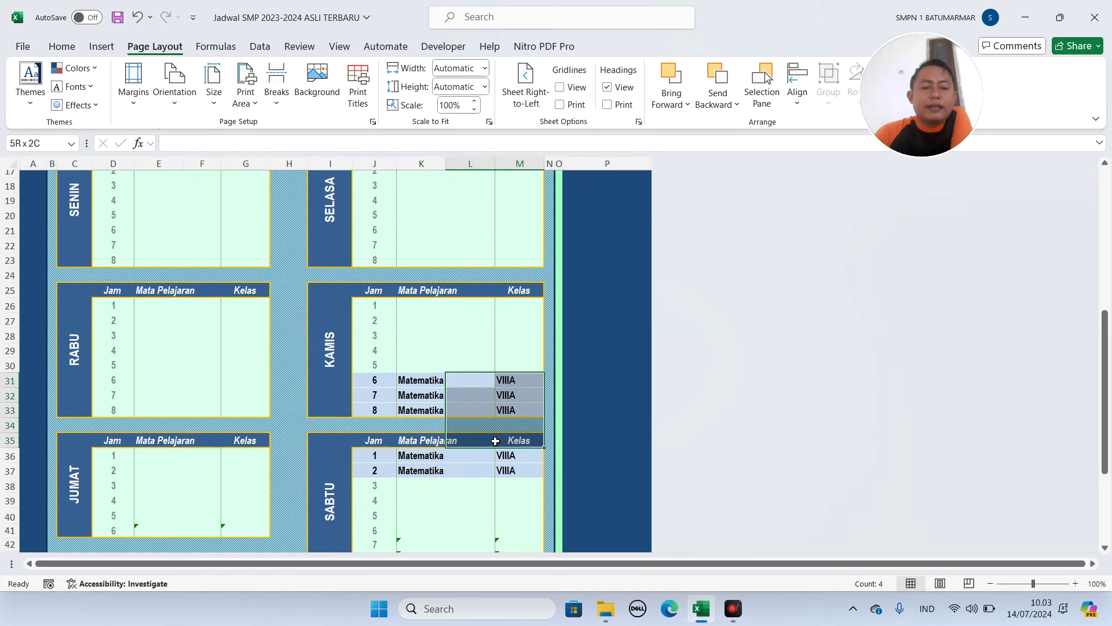
pyautogui.scroll(-1, 388, 426)
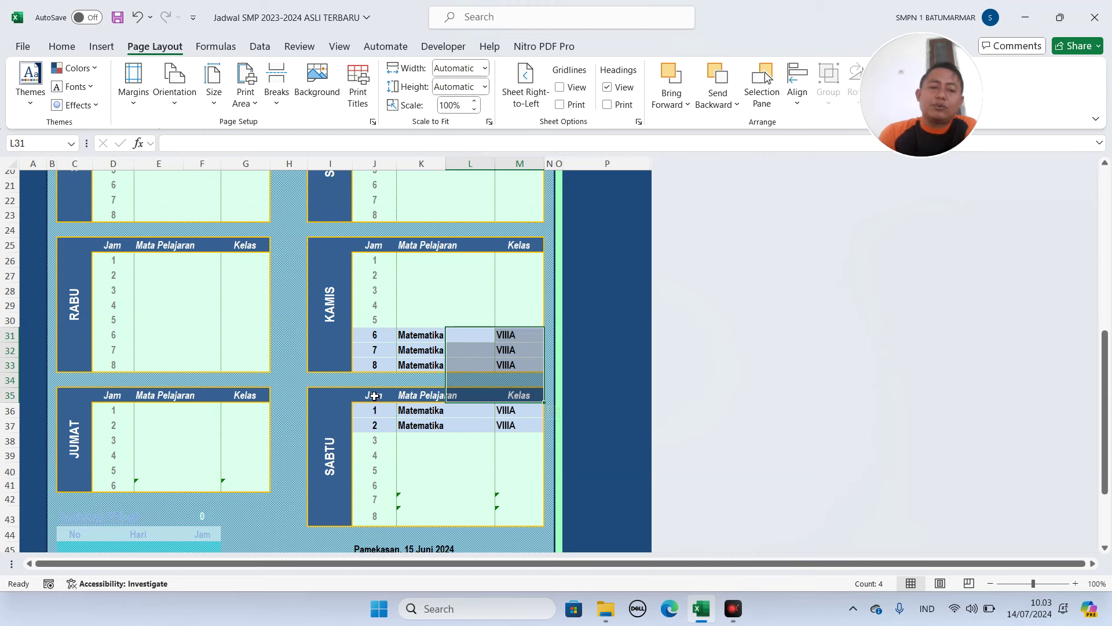
# - Highlight the KAMIS lessons in hours 6 to 8 of the teacher's timetable, and return to the home page
pyautogui.scroll(2, 377, 394)
pyautogui.scroll(-2, 377, 394)
pyautogui.click(375, 338)
pyautogui.moveTo(374, 338); pyautogui.dragTo(518, 363)
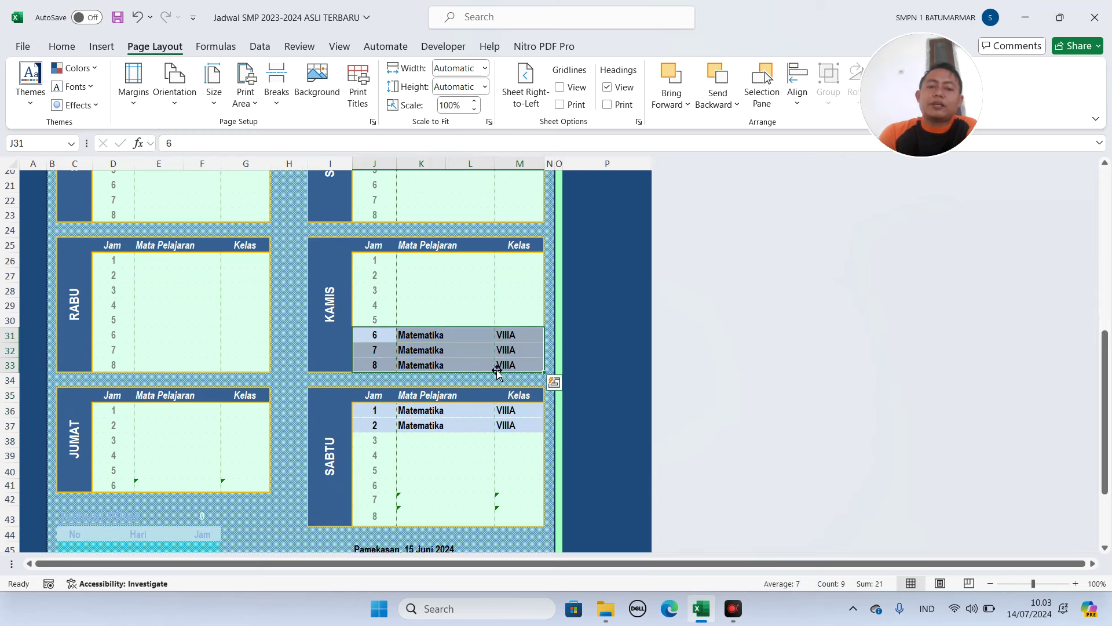
pyautogui.scroll(7, 840, 218)
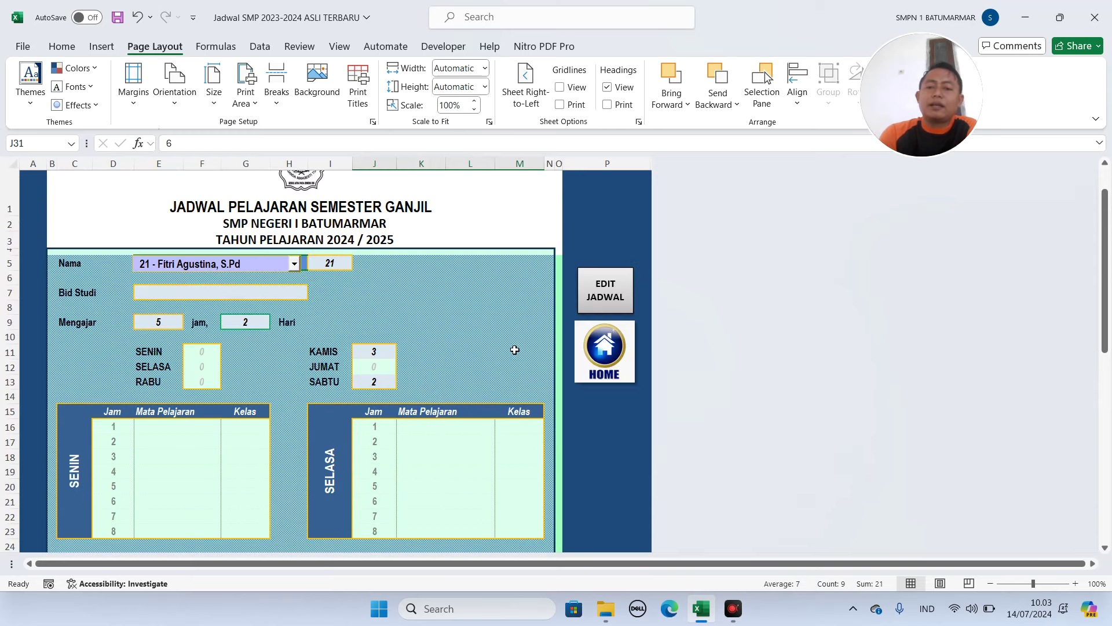
pyautogui.click(609, 353)
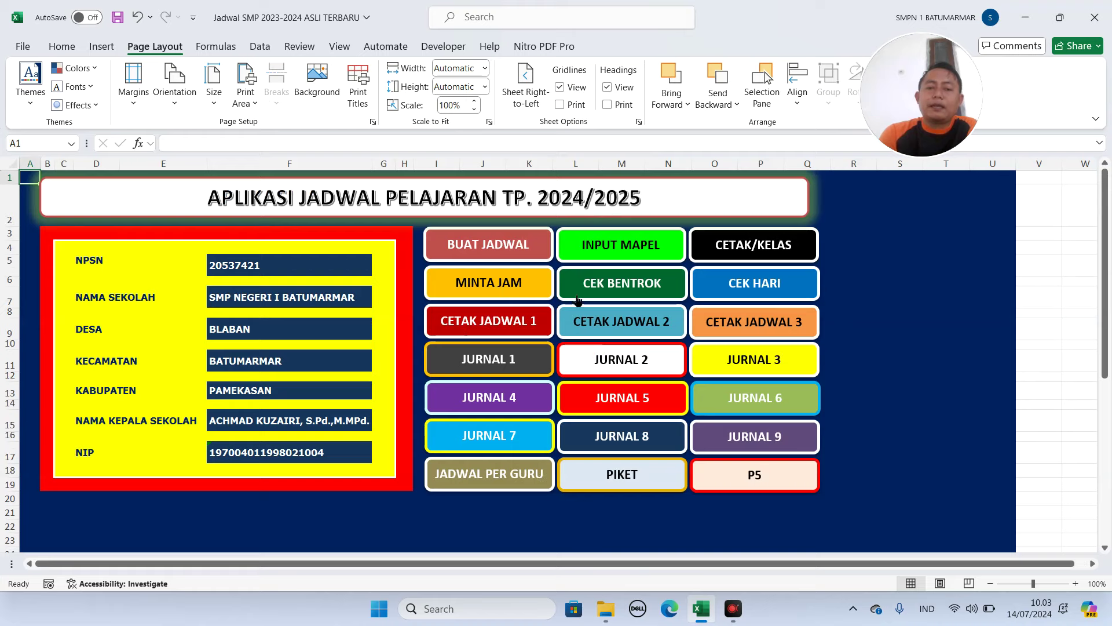
# - Open the CETAK JADWAL 2 timetable, look over its empty class columns and the teacher code list, and return to the home page
pyautogui.click(645, 321)
pyautogui.moveTo(342, 293); pyautogui.dragTo(650, 532)
pyautogui.scroll(-2, 248, 509)
pyautogui.scroll(-7, 248, 508)
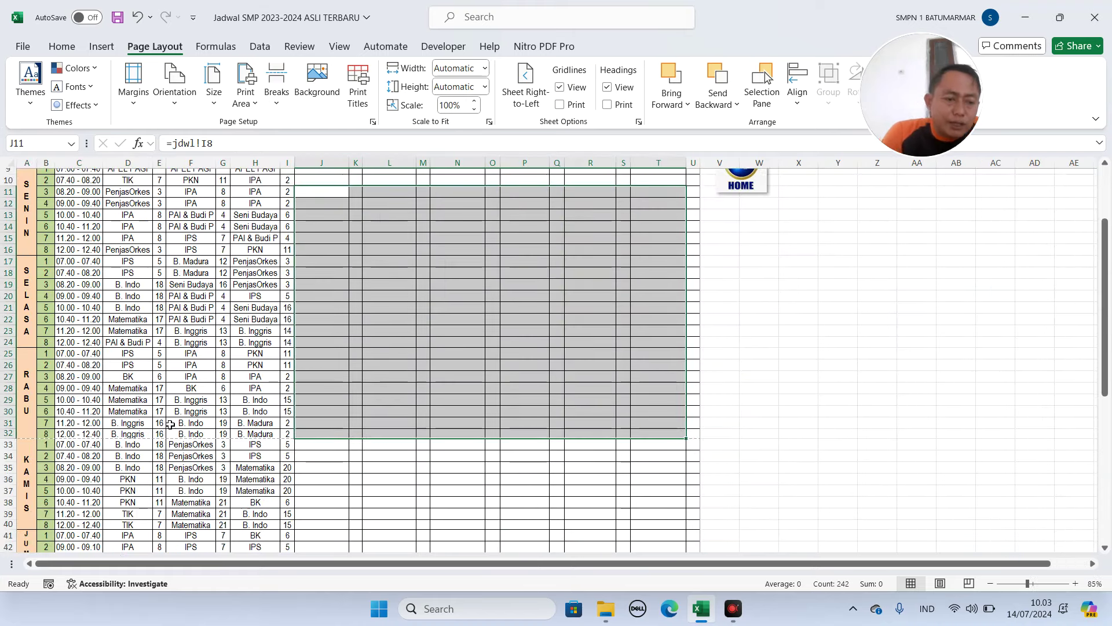
pyautogui.click(292, 357)
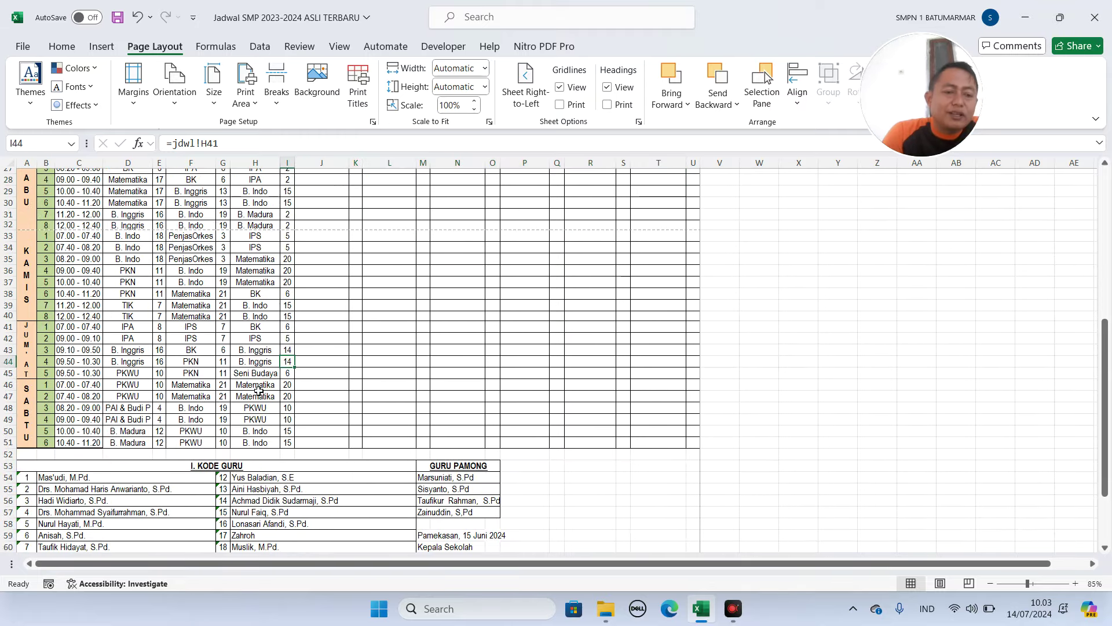
pyautogui.scroll(8, 292, 356)
pyautogui.click(741, 235)
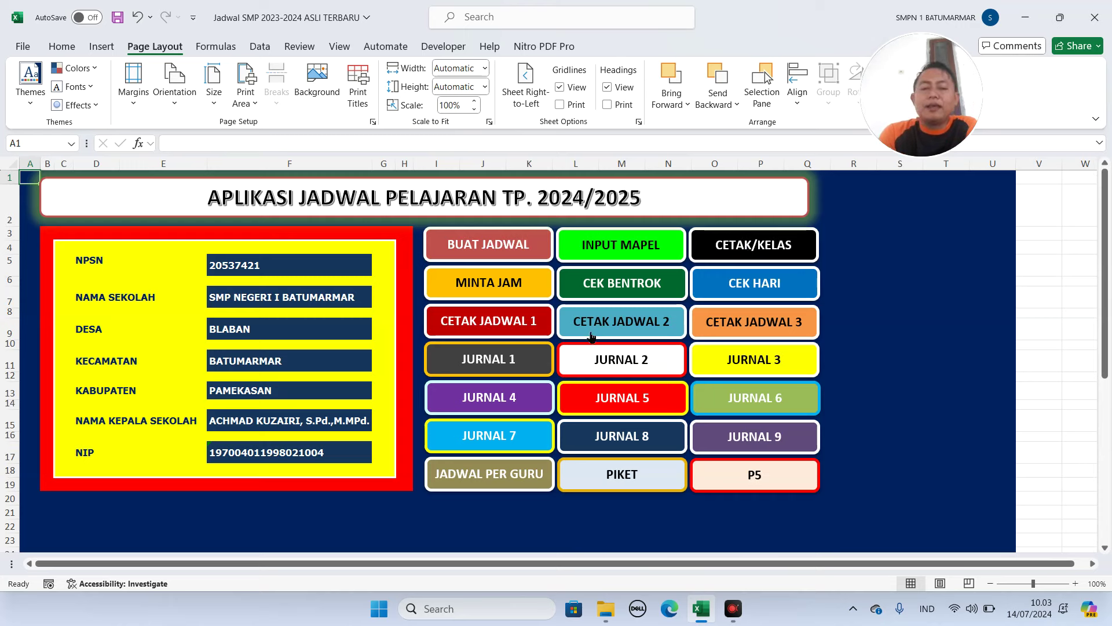
# - Open the duty-teacher schedule, inspect the first SENIN Nama Guru cell, and return to the home page
pyautogui.click(645, 473)
pyautogui.click(236, 284)
pyautogui.click(424, 296)
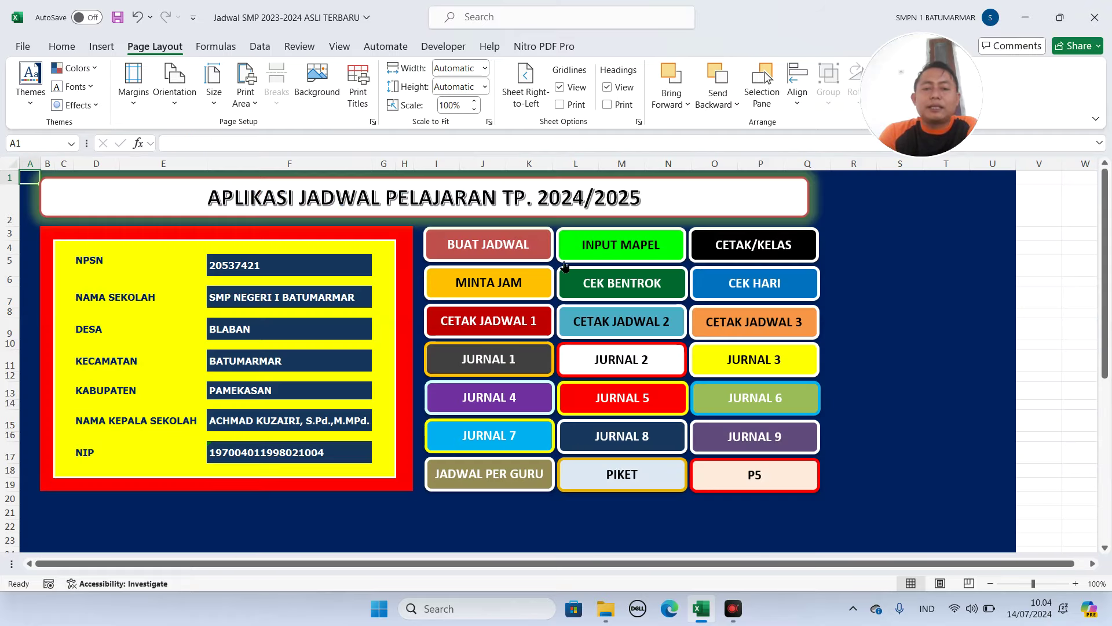
# - Look at the BUAT JADWAL timetable editor and return to the home page
pyautogui.click(524, 244)
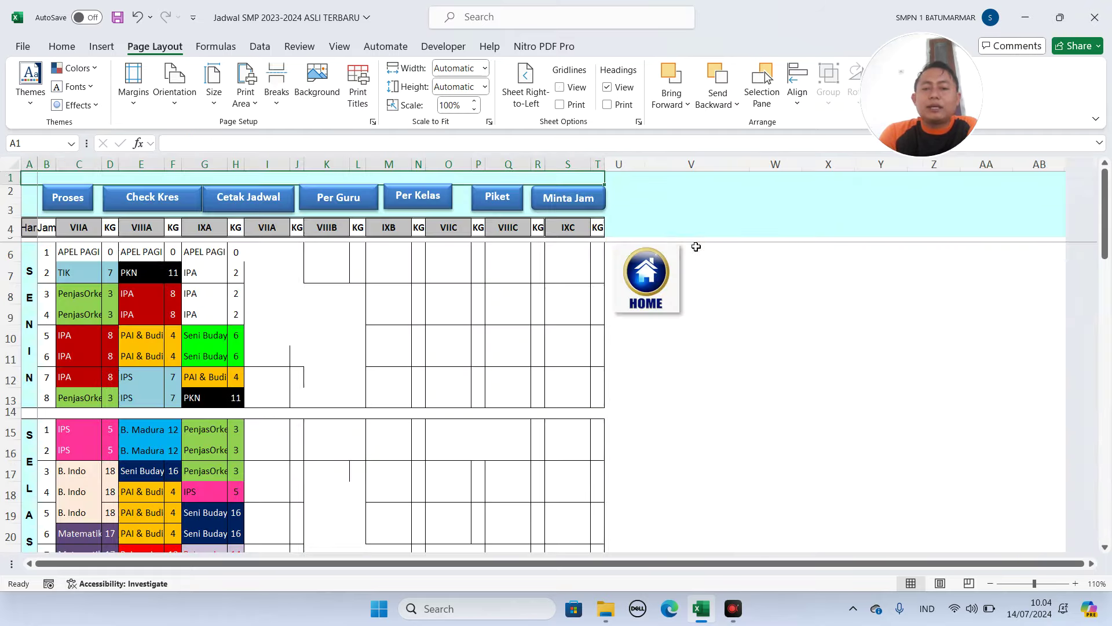
pyautogui.click(592, 243)
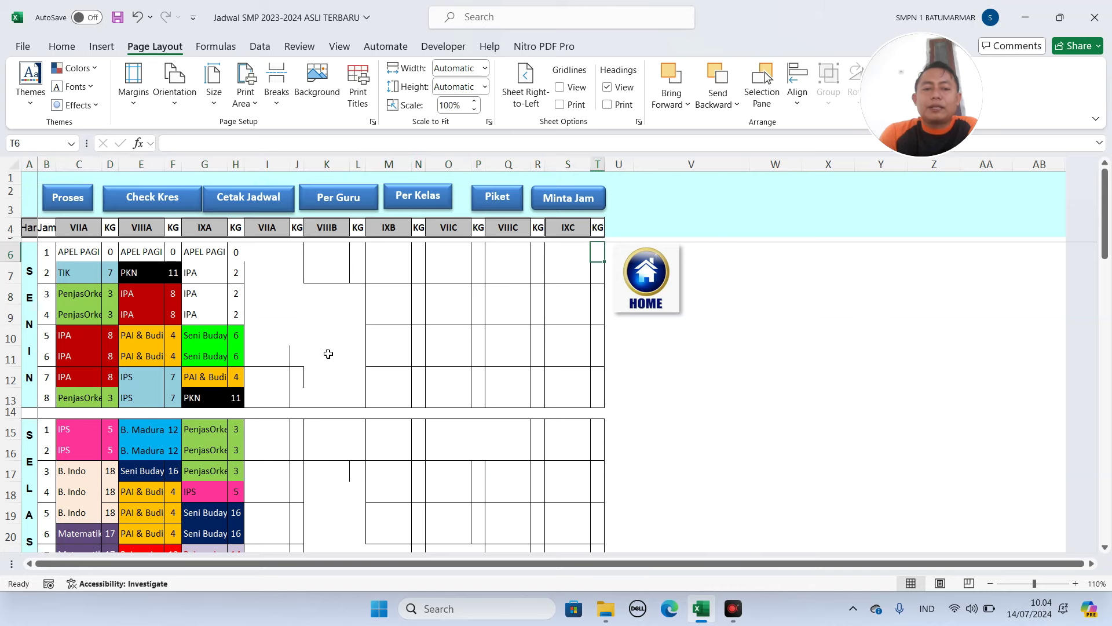
pyautogui.click(639, 274)
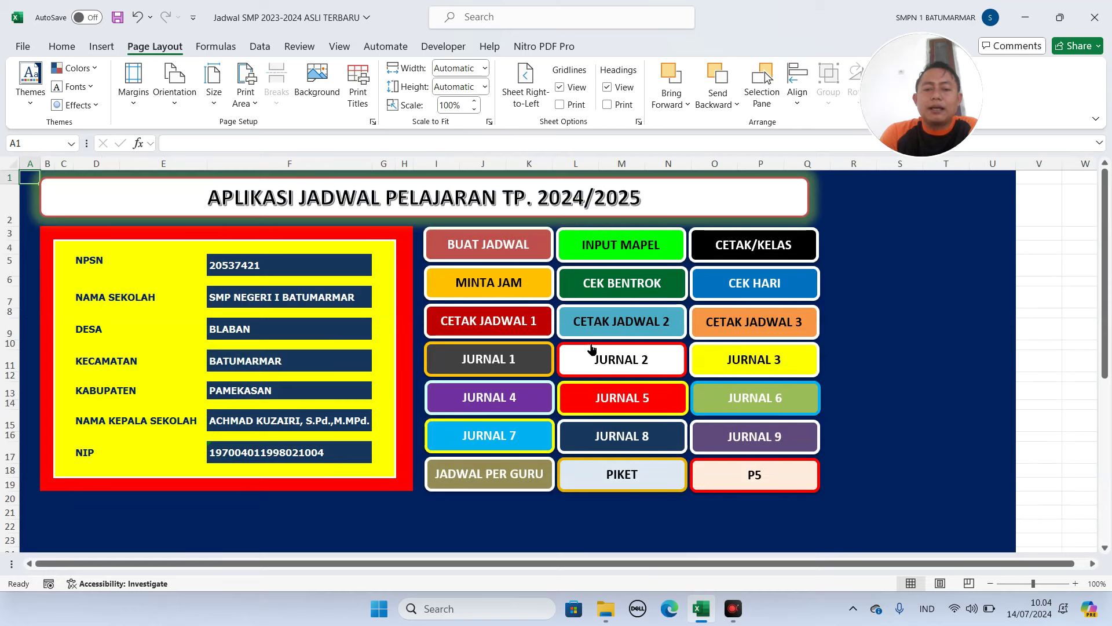
# - Go from the timetable editor to the duty-teacher schedule, inspect the formula in F7 without changing it, and return to the home page
pyautogui.click(526, 251)
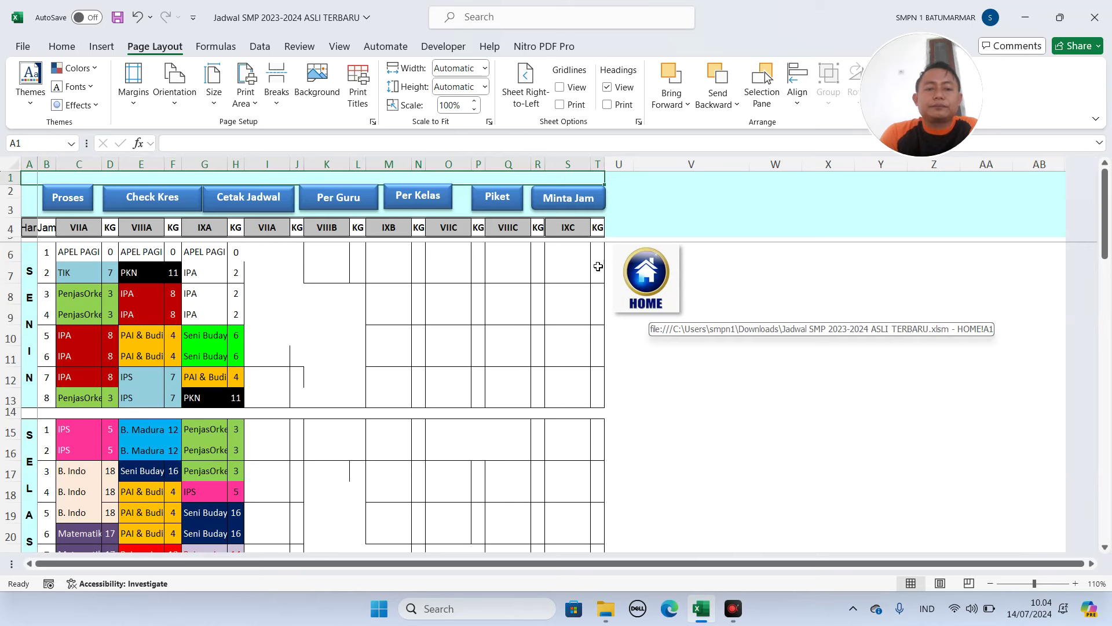
pyautogui.click(497, 199)
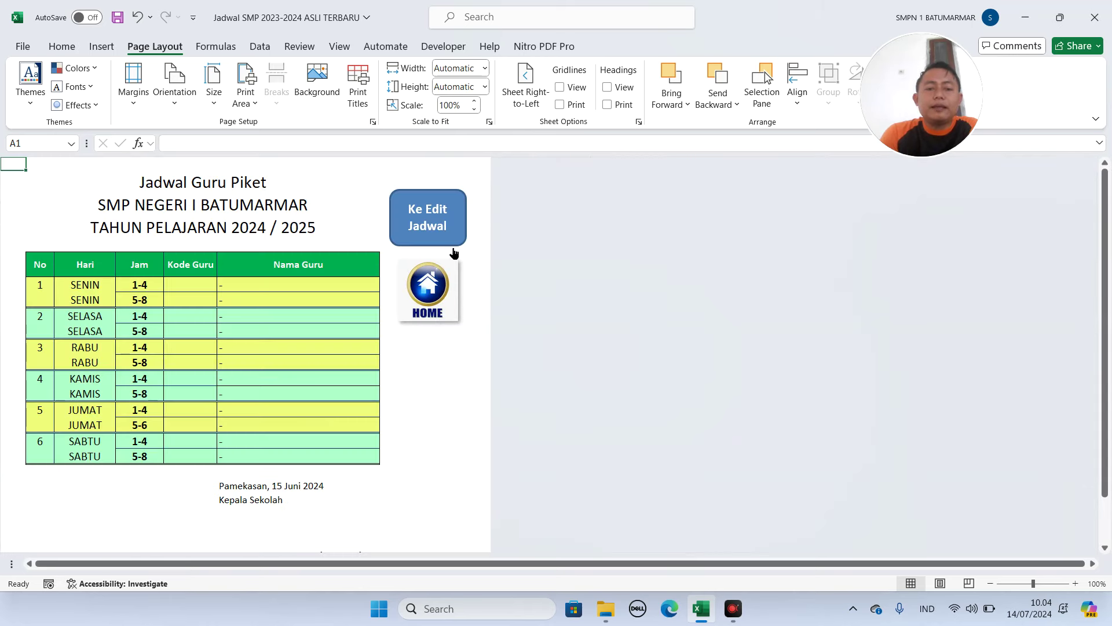
pyautogui.click(263, 287)
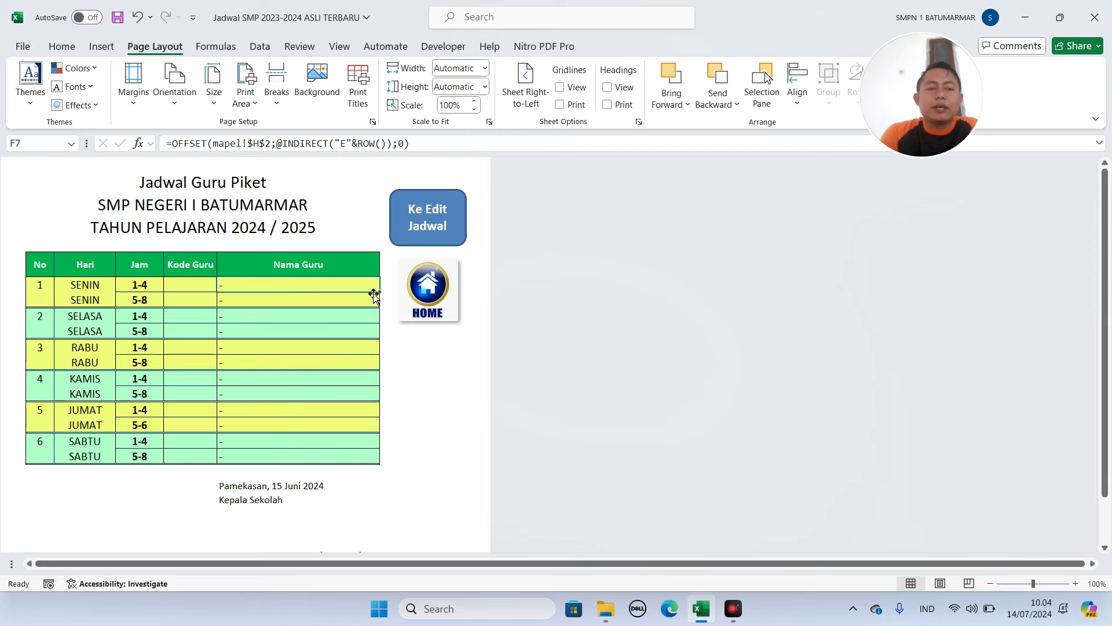
pyautogui.click(262, 142)
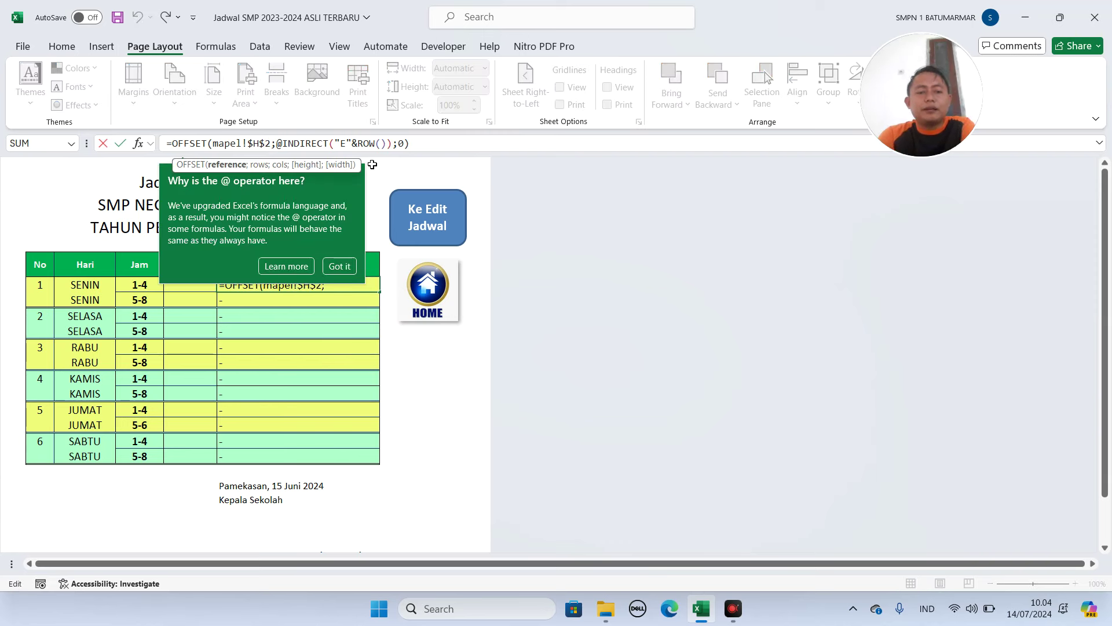
pyautogui.press('Escape')
pyautogui.click(428, 290)
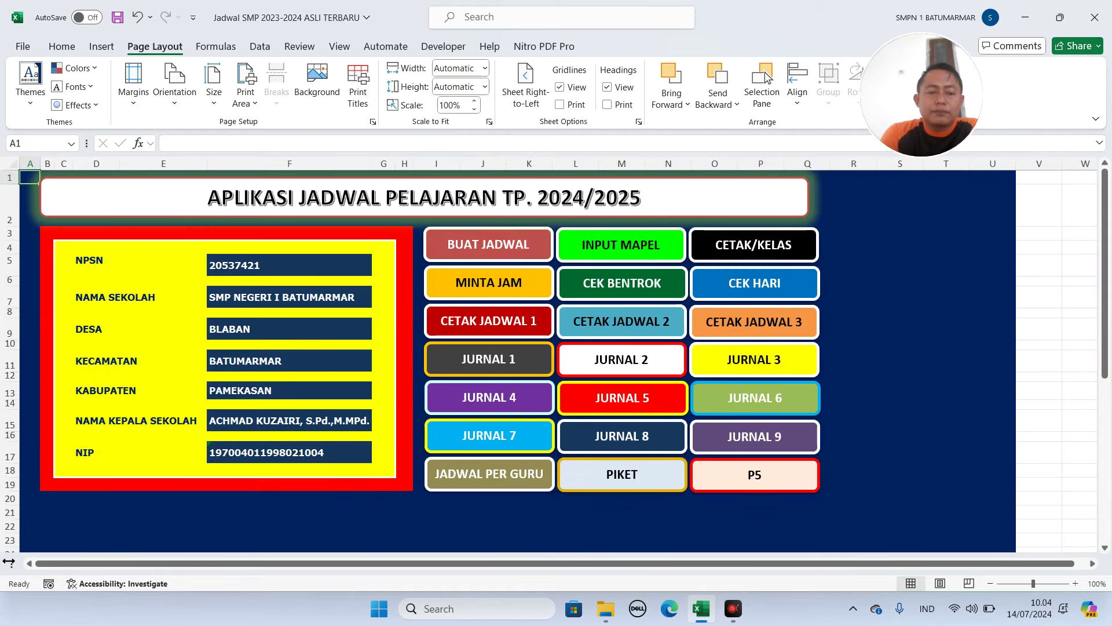
# - Reveal the sheet tabs, look through the teacher codes on the mapel sheet, return to the home page and hide the tabs again
pyautogui.moveTo(8, 562); pyautogui.dragTo(486, 527)
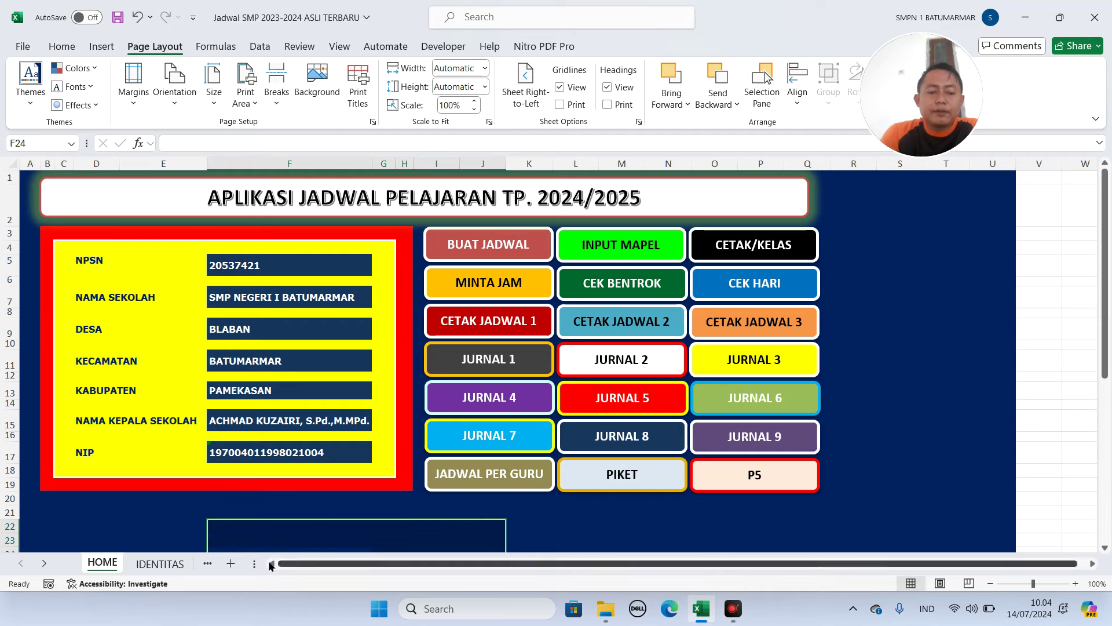
pyautogui.moveTo(251, 563); pyautogui.dragTo(303, 562)
pyautogui.click(219, 562)
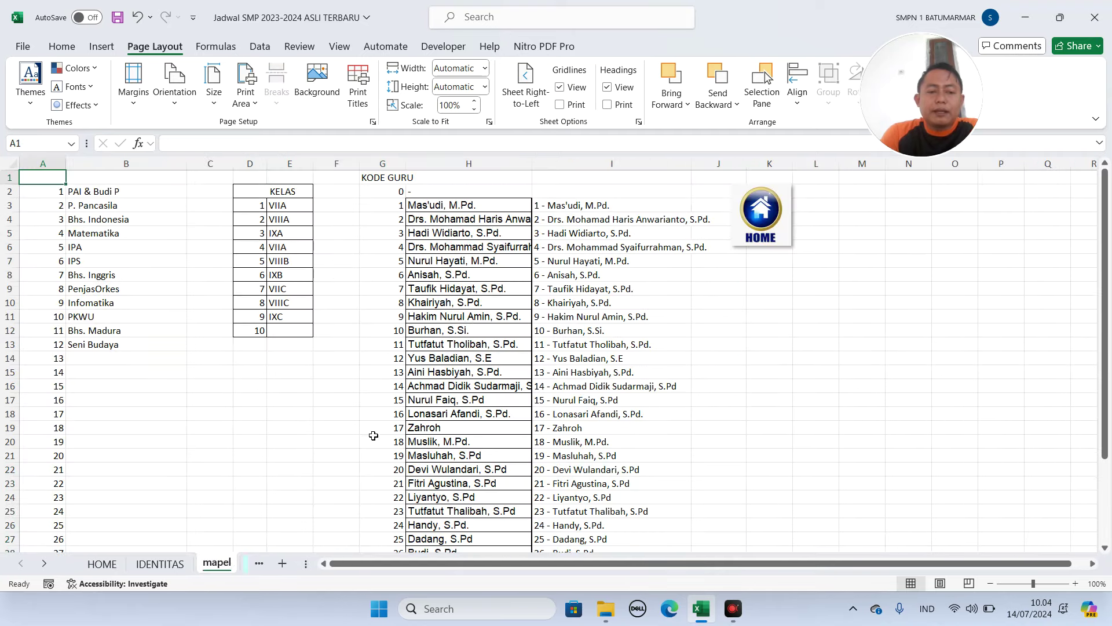
pyautogui.scroll(-5, 367, 442)
pyautogui.scroll(5, 380, 428)
pyautogui.click(783, 219)
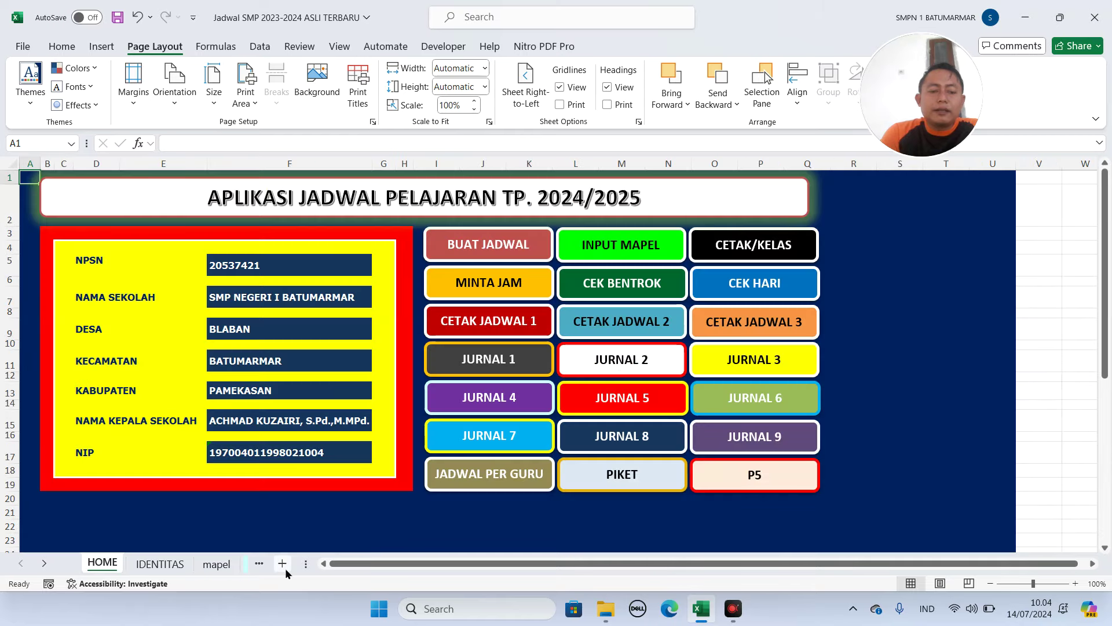
pyautogui.moveTo(302, 564); pyautogui.dragTo(61, 564)
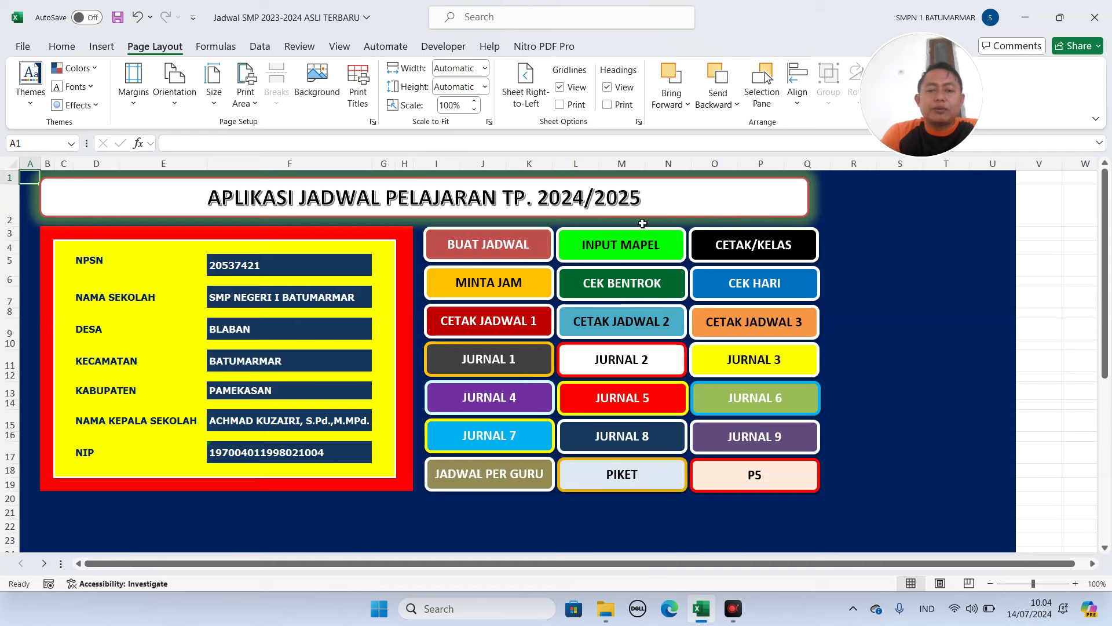
# - Reopen the duty-teacher schedule, go over the Nama Guru and Kode Guru cells for several days, and return to the home page
pyautogui.click(631, 472)
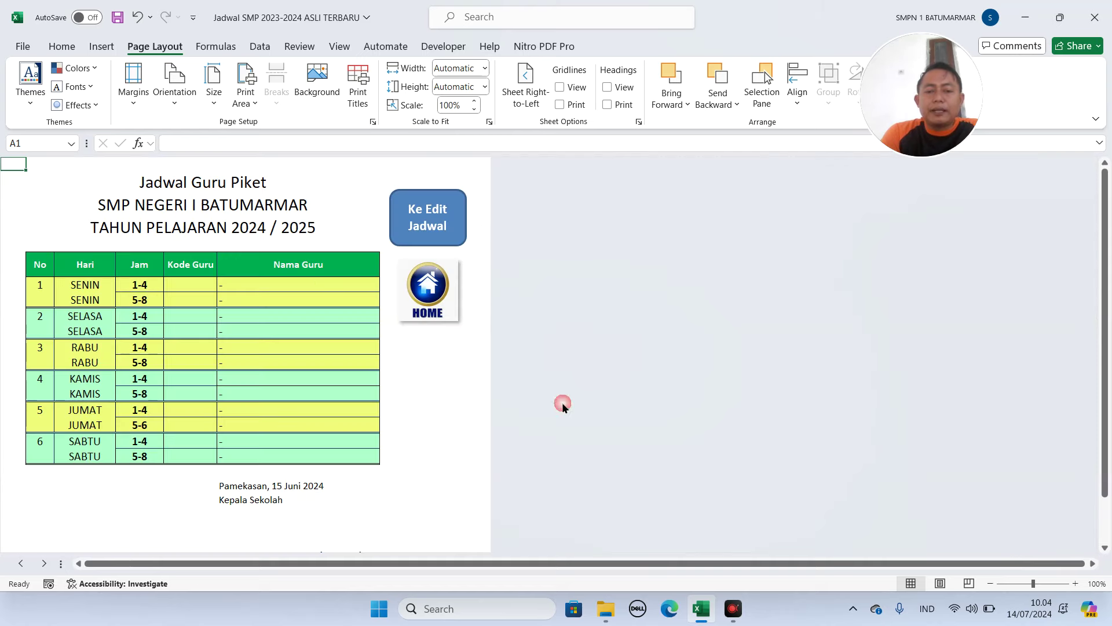
pyautogui.click(313, 282)
pyautogui.click(302, 300)
pyautogui.click(301, 331)
pyautogui.click(302, 372)
pyautogui.click(282, 389)
pyautogui.click(184, 286)
pyautogui.click(185, 316)
pyautogui.click(187, 336)
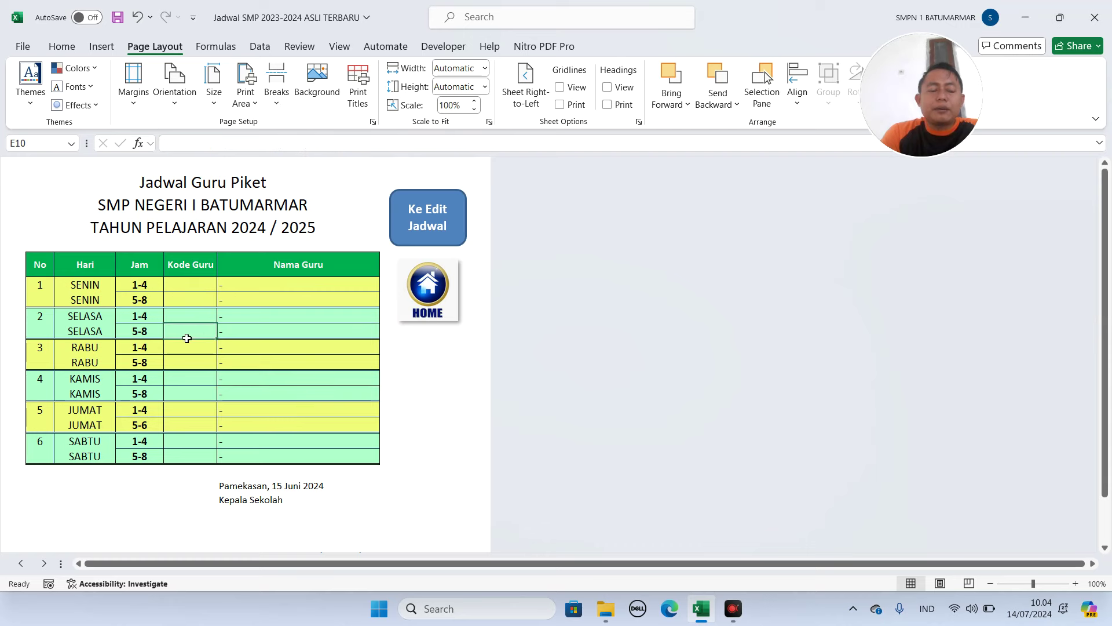
pyautogui.click(429, 287)
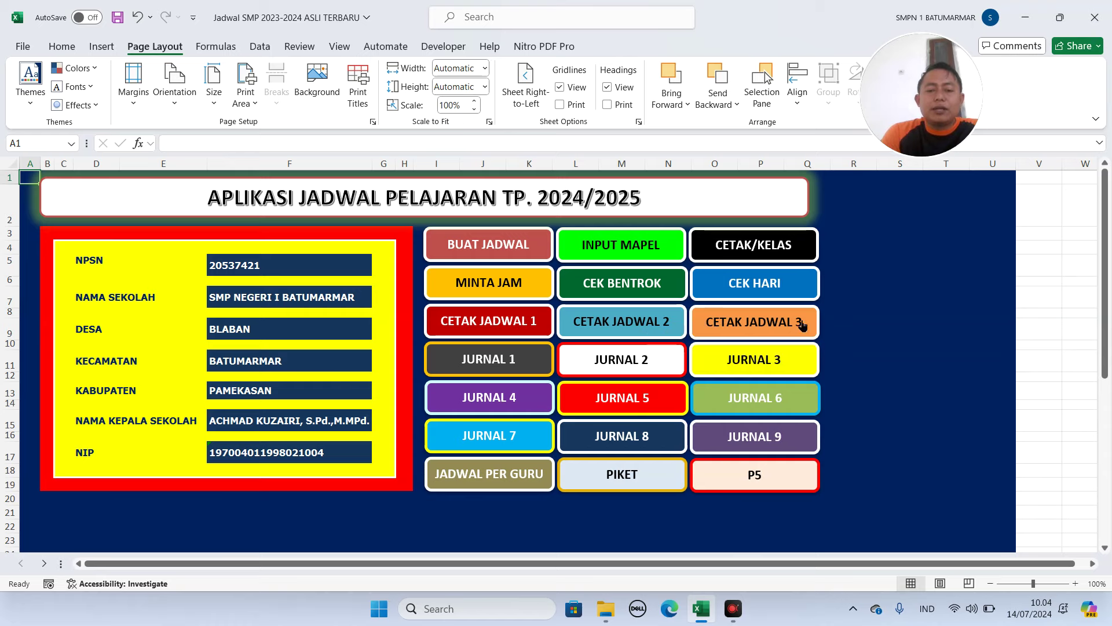
# - Open the P5 project schedule and go over its school-year title, the KELAS 7 DEMOKRASI sessions and the signature block
pyautogui.click(765, 472)
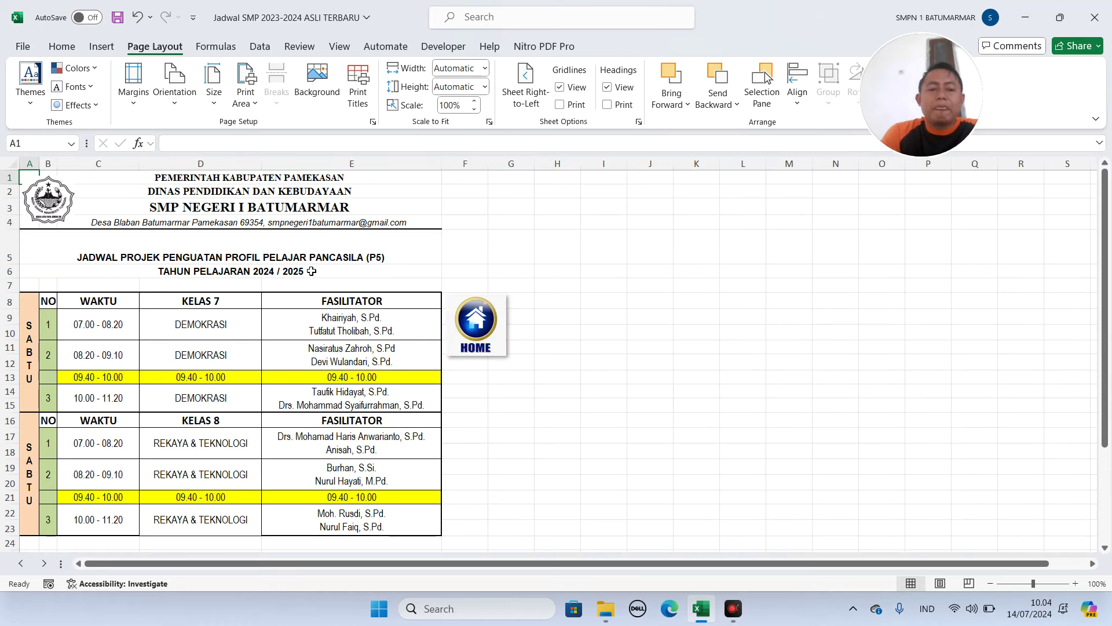
pyautogui.click(233, 275)
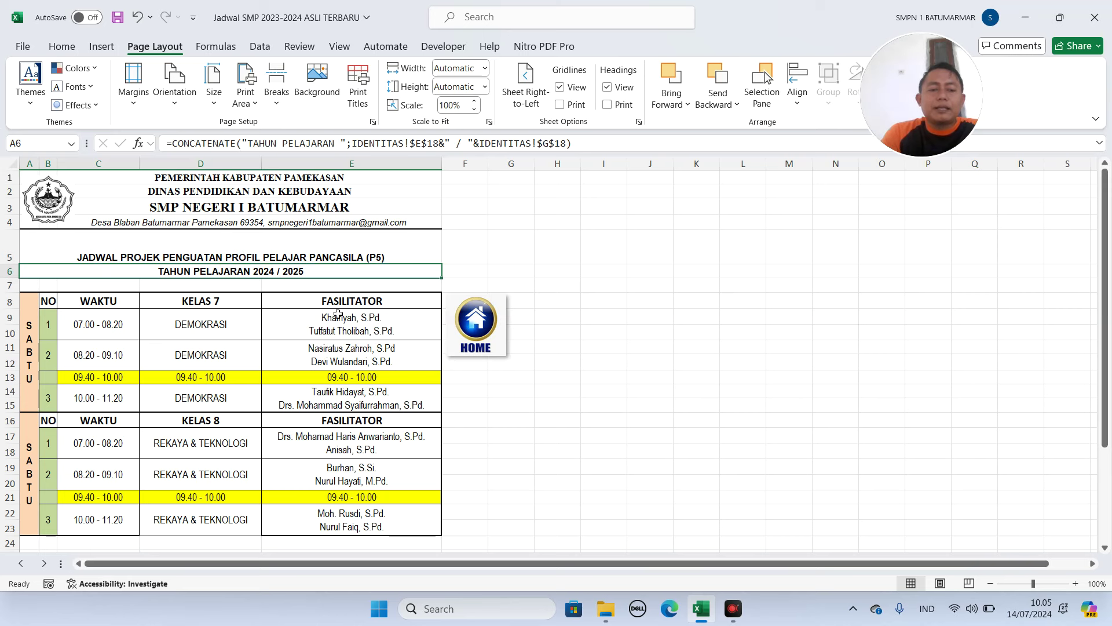
pyautogui.moveTo(256, 329); pyautogui.dragTo(298, 415)
pyautogui.scroll(-3, 247, 431)
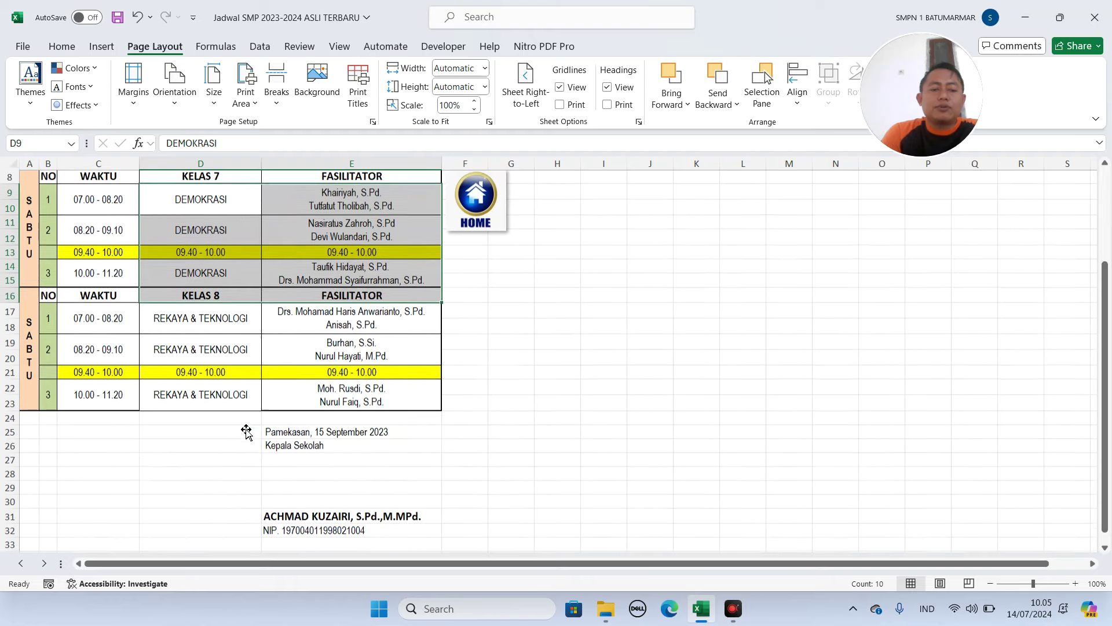
pyautogui.scroll(3, 211, 394)
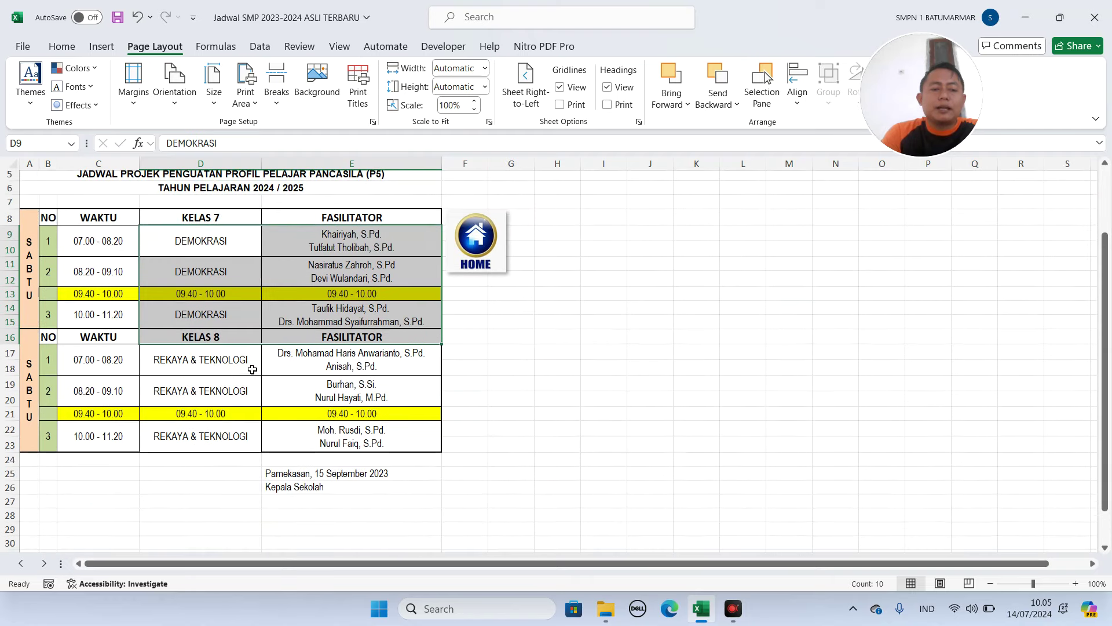
# - Go over the KELAS 8 REKAYA & TEKNOLOGI sessions and return to the head of the P5 schedule
pyautogui.click(216, 411)
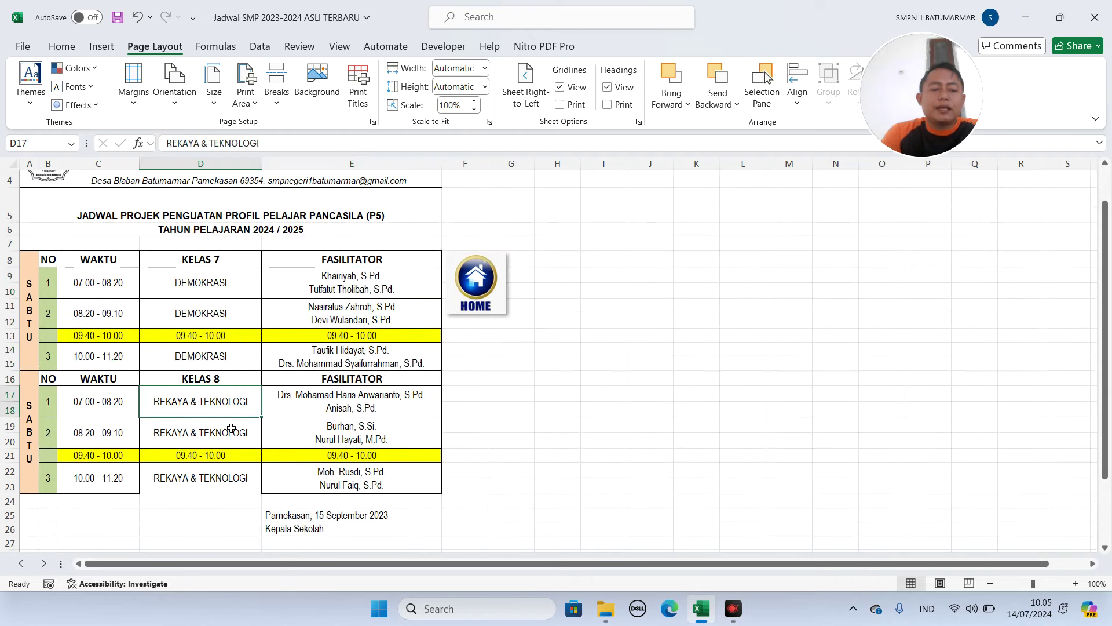
pyautogui.scroll(-1, 242, 423)
pyautogui.scroll(1, 368, 374)
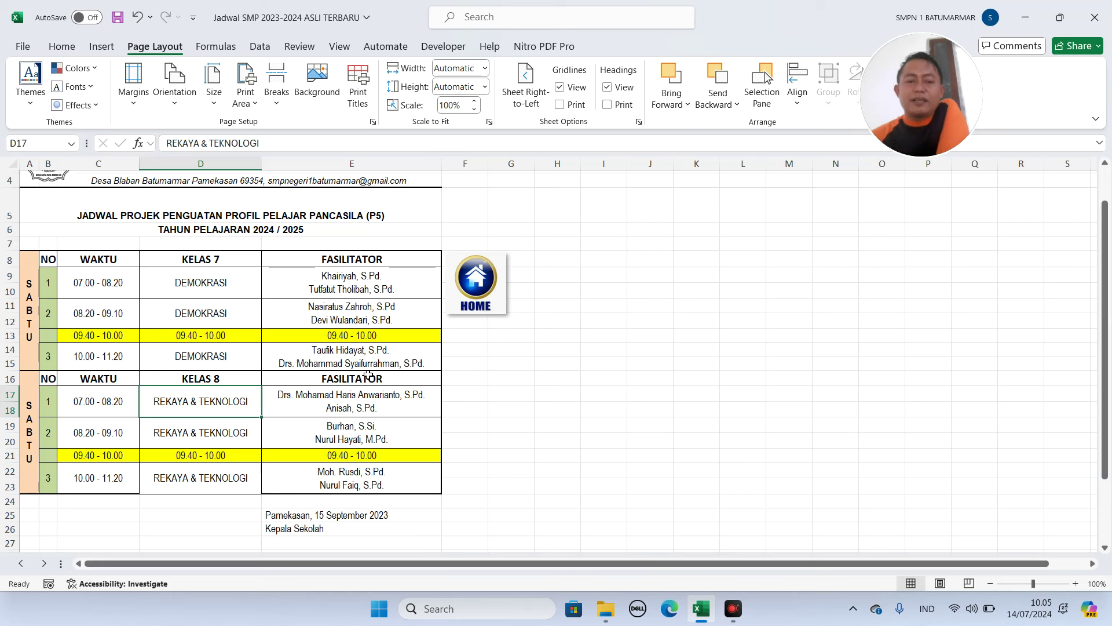
pyautogui.scroll(1, 369, 374)
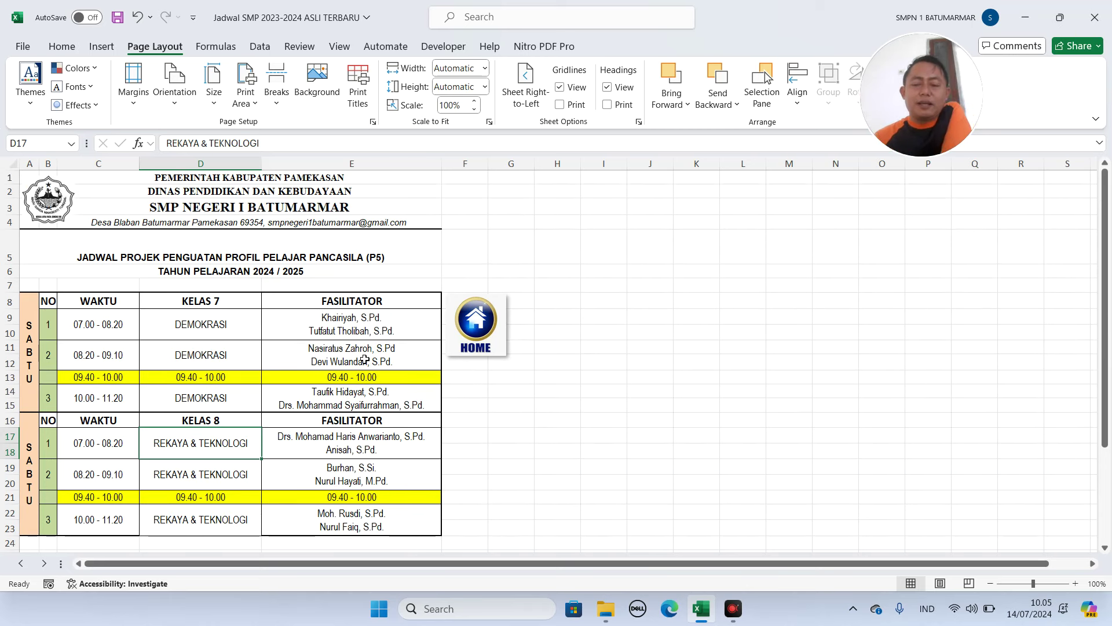